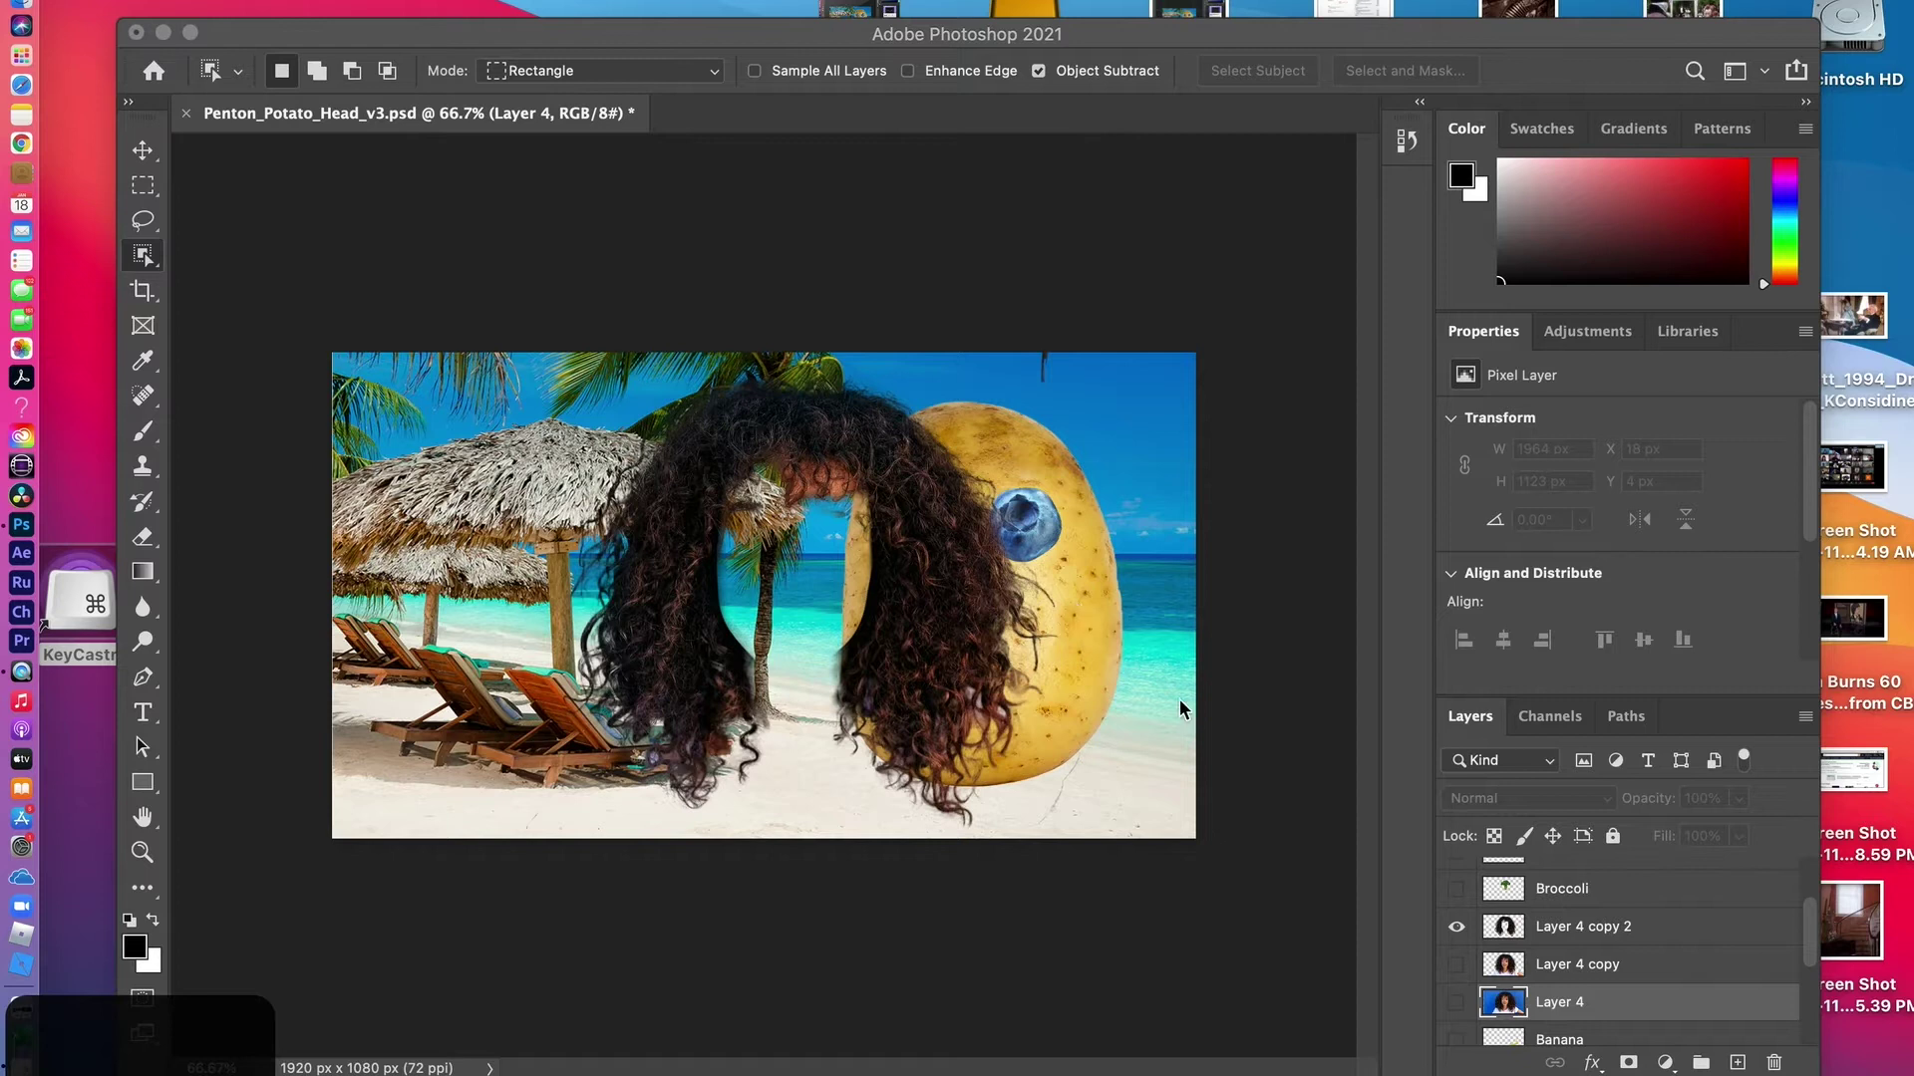
Show Layer 4 in place of Layer 4 copy 2 and select the woman using Select Subject with the Quick Selection tool
click(1456, 1002)
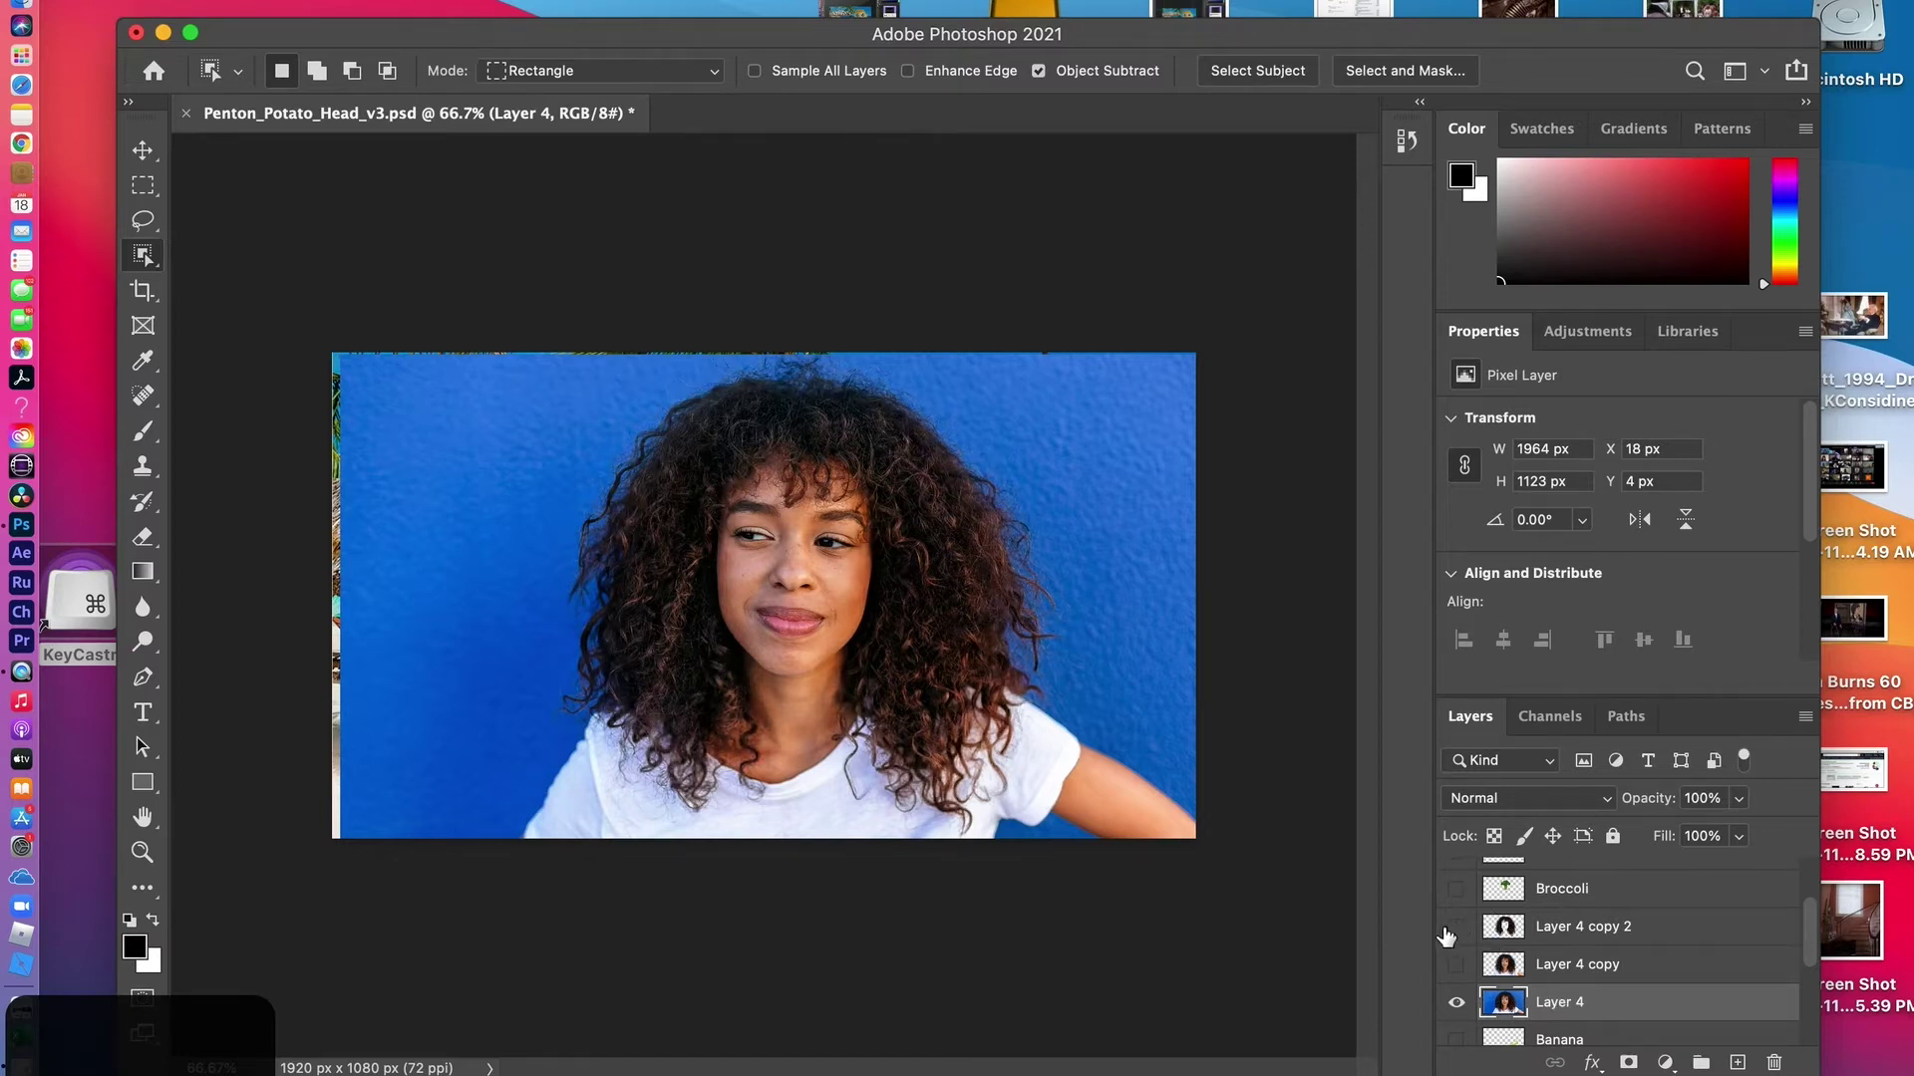
click(1456, 929)
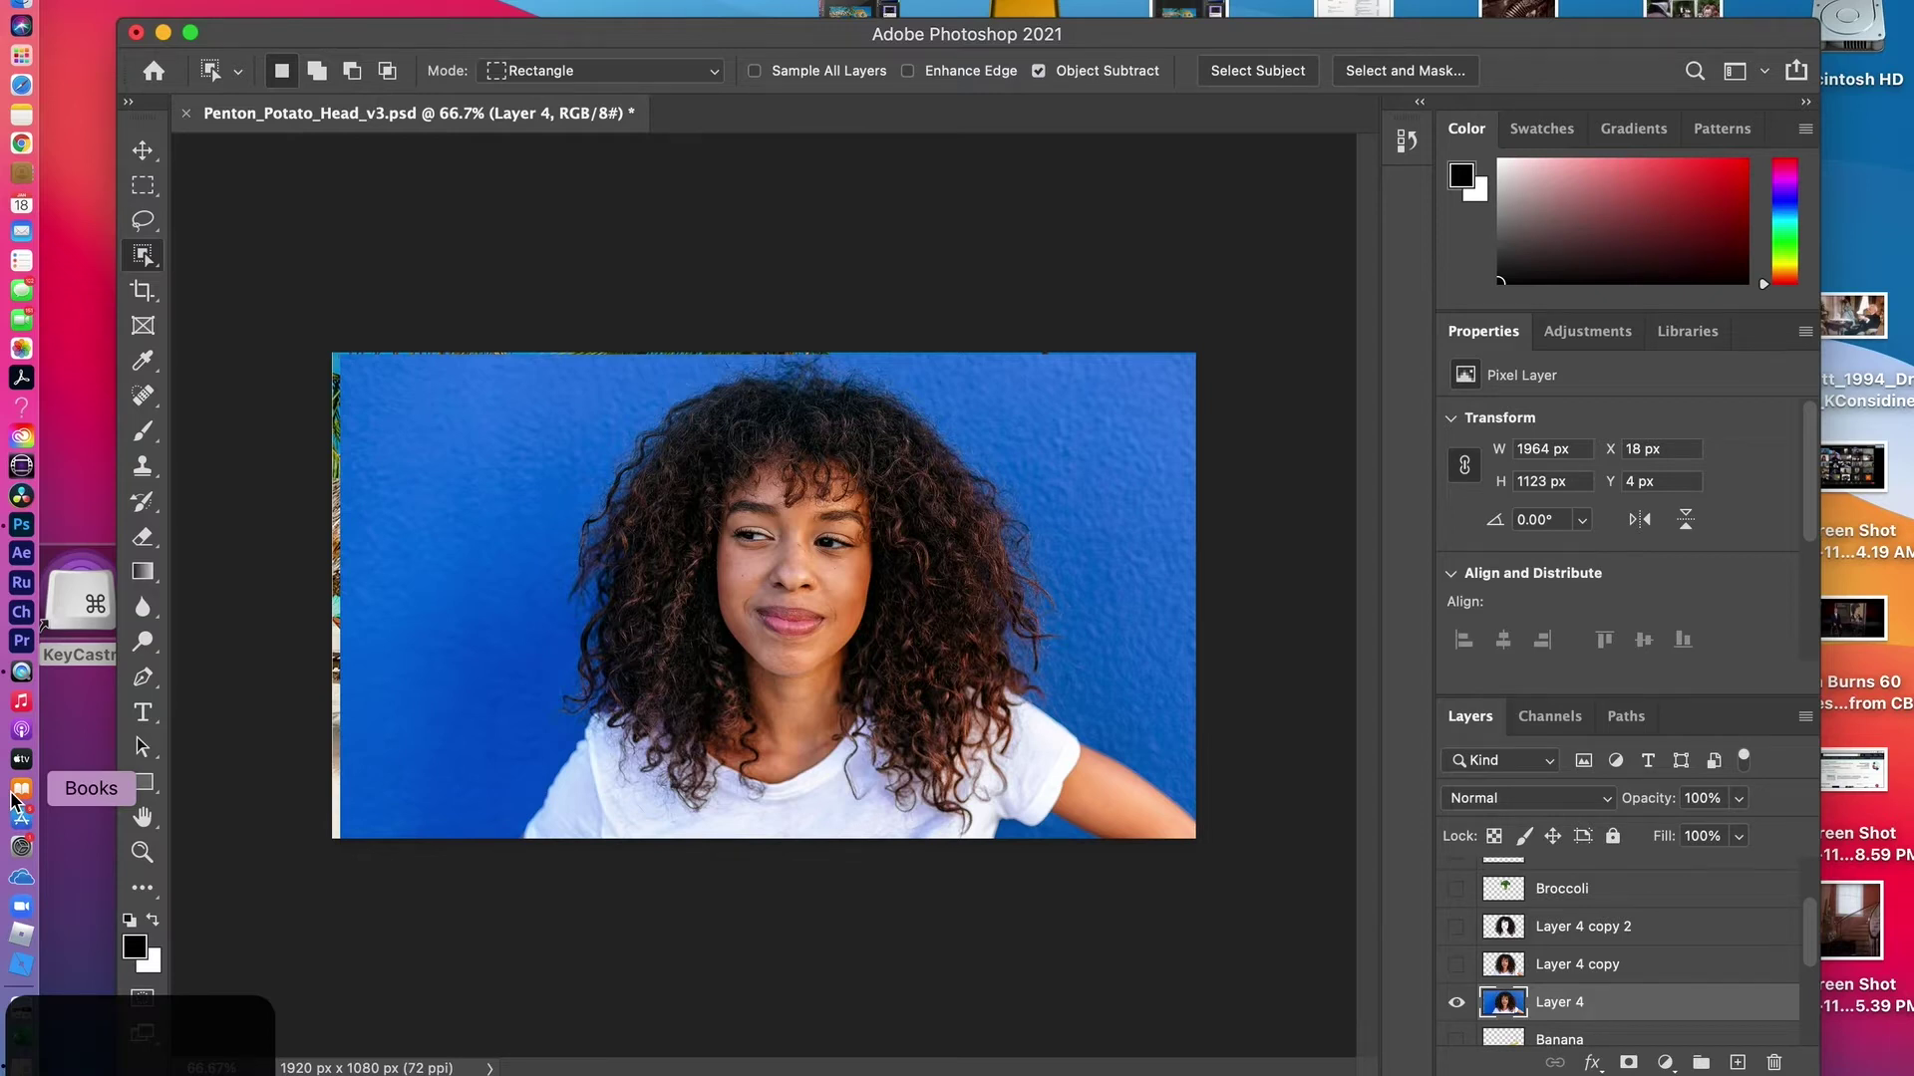
click(146, 255)
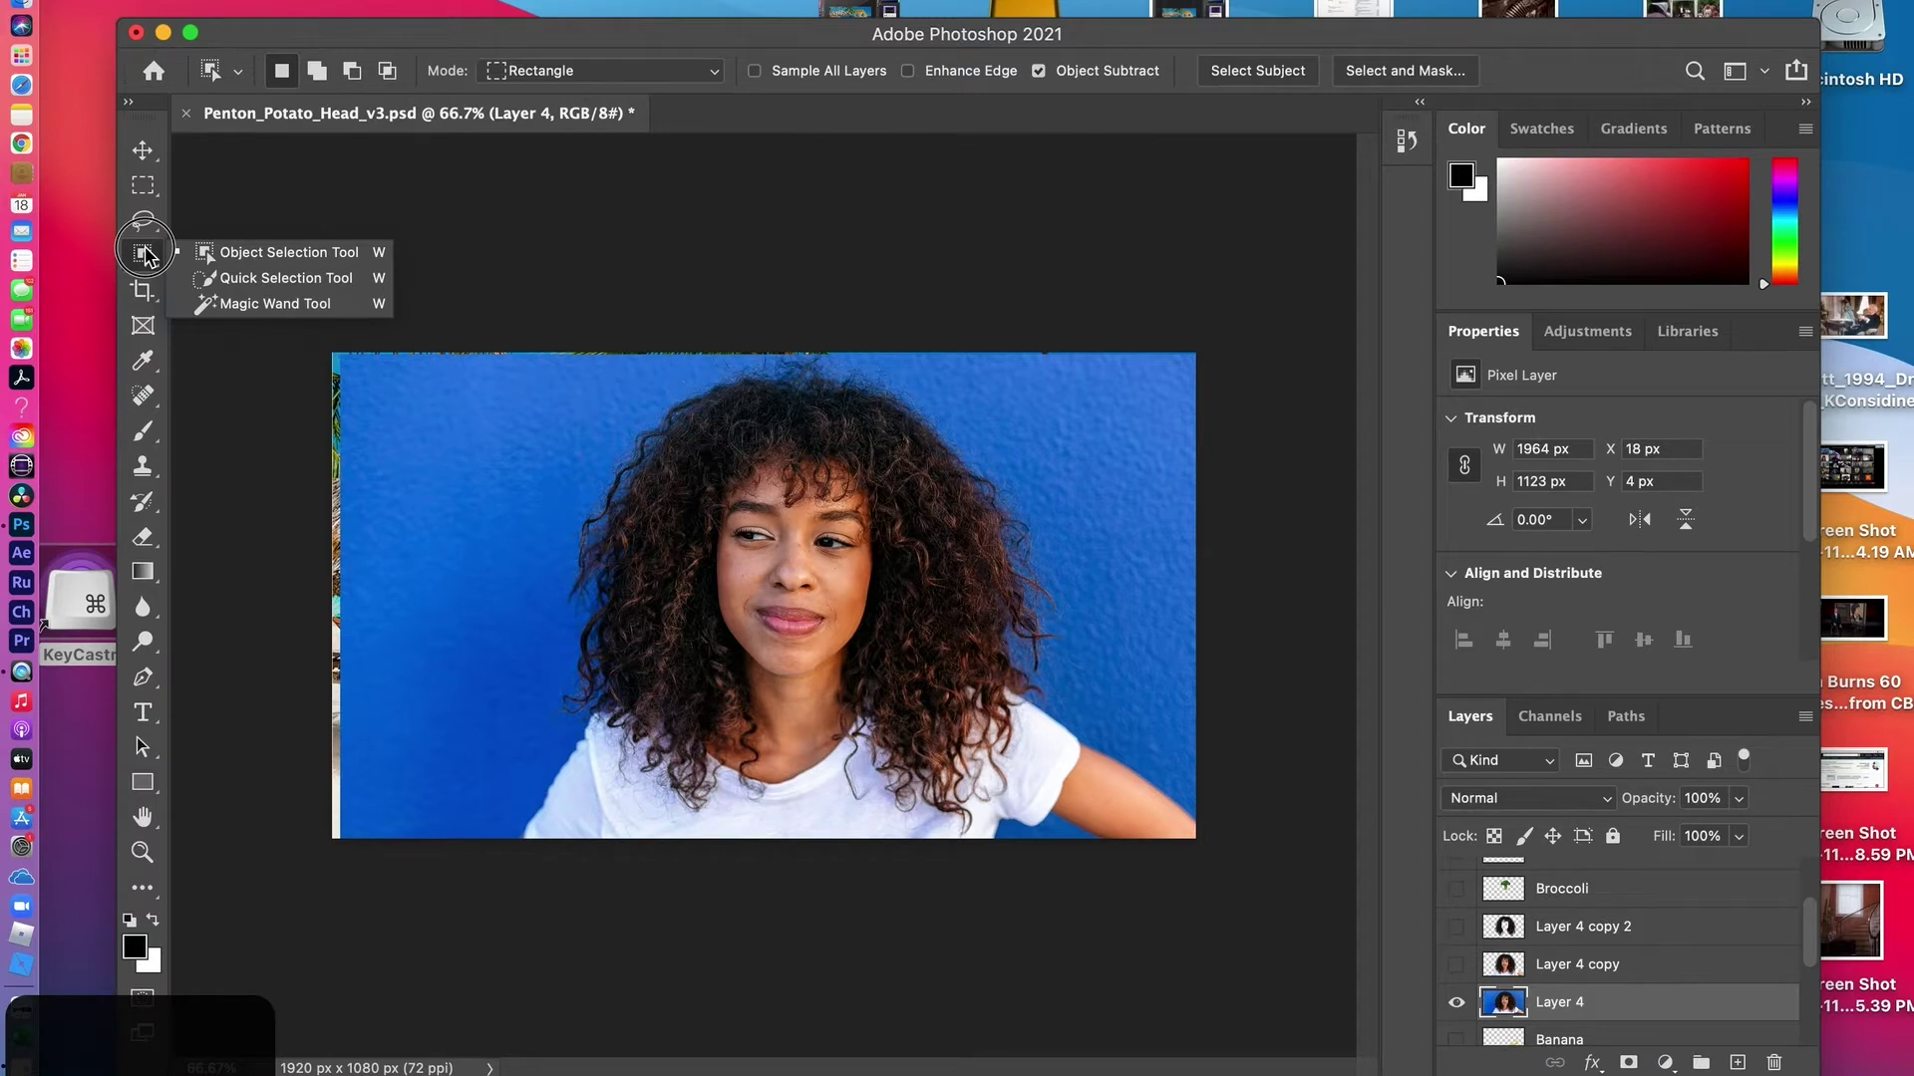
click(206, 275)
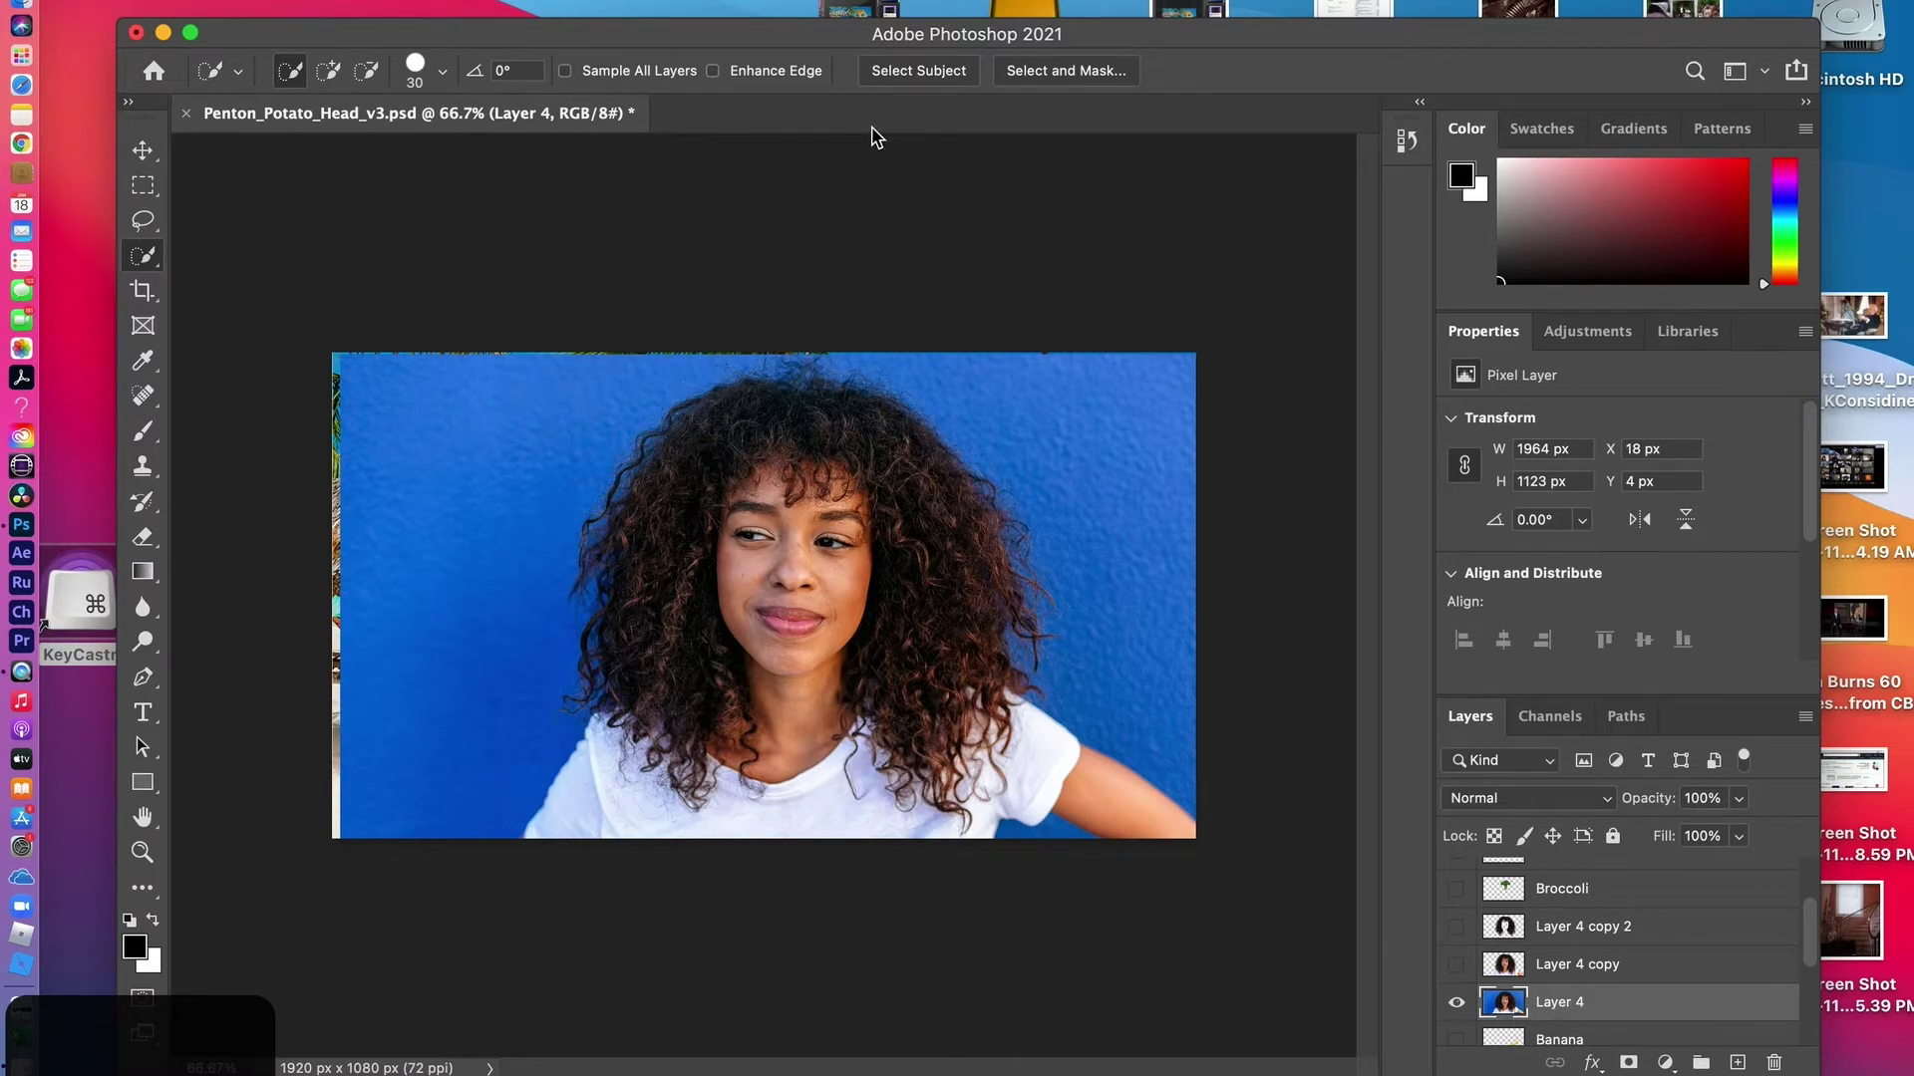
click(911, 76)
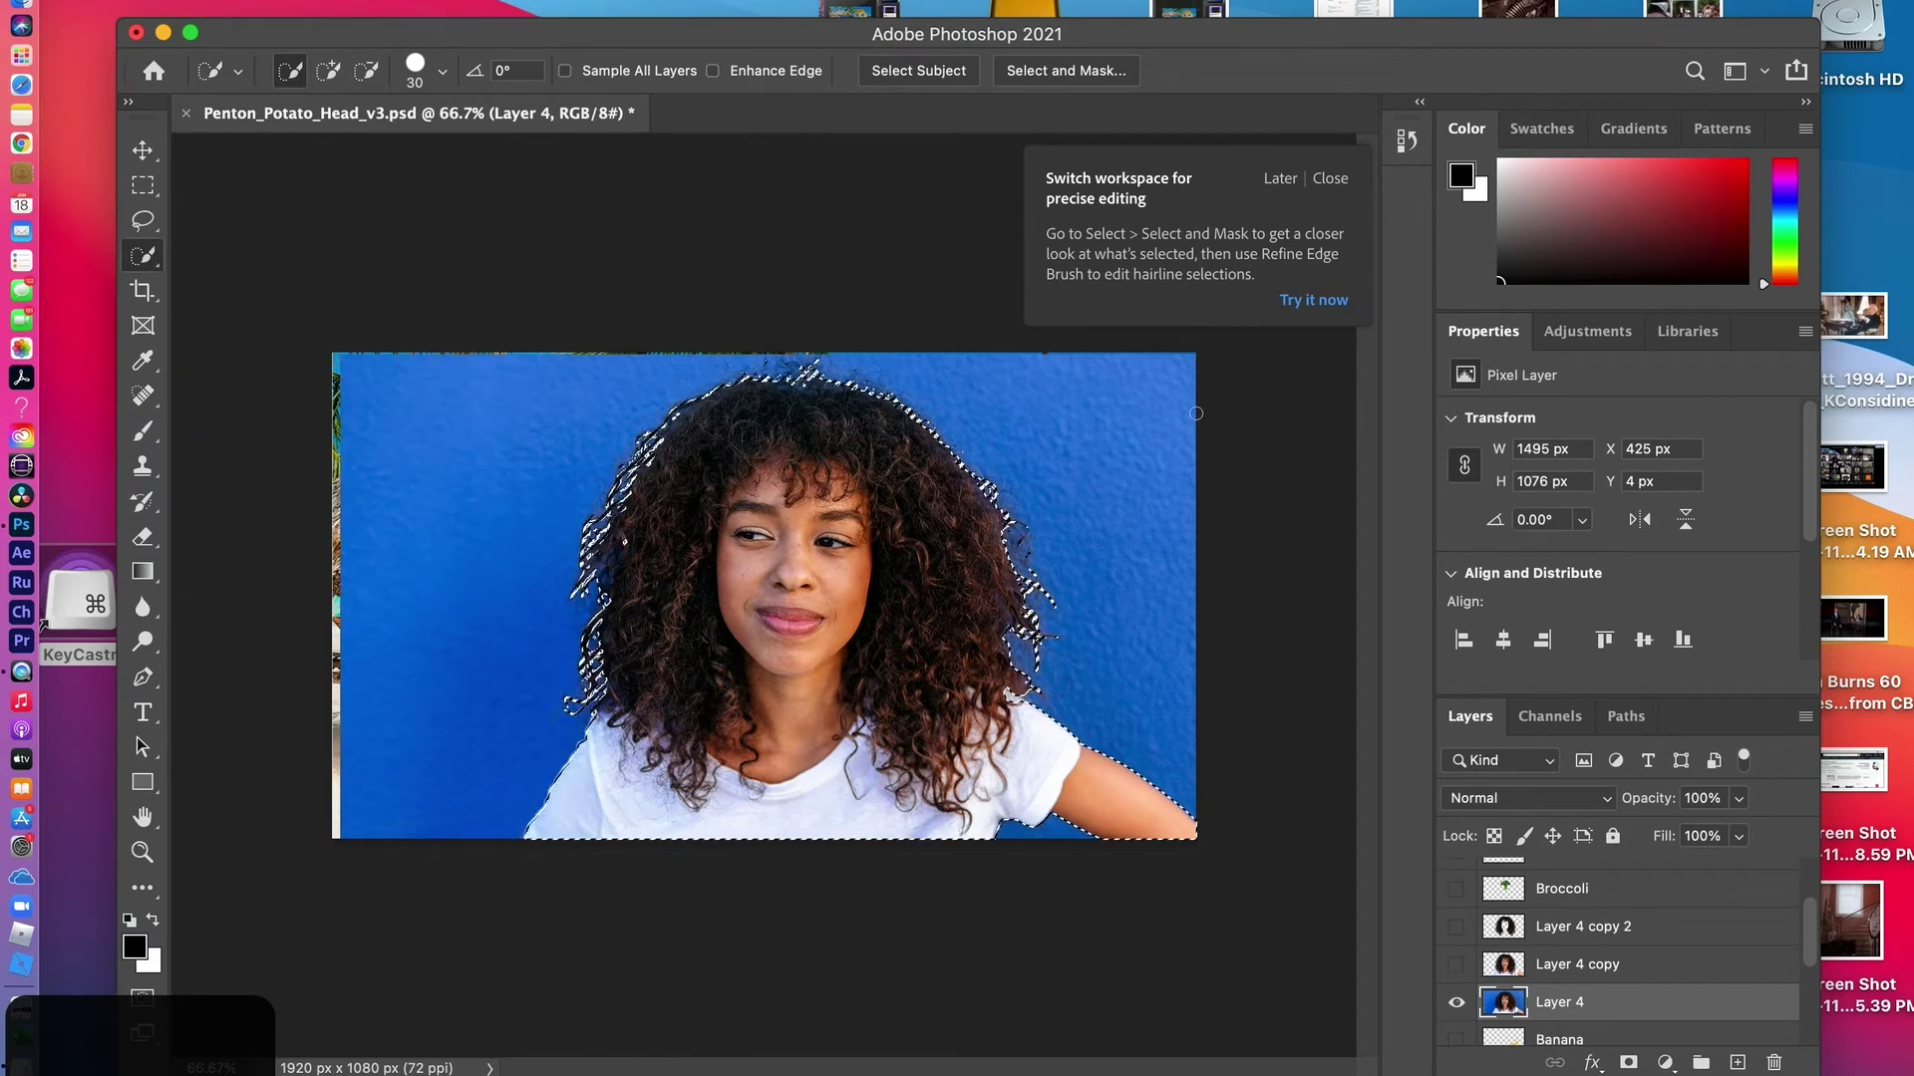
Open the selection in the Select and Mask workspace and set the view mode to Overlay
click(1318, 303)
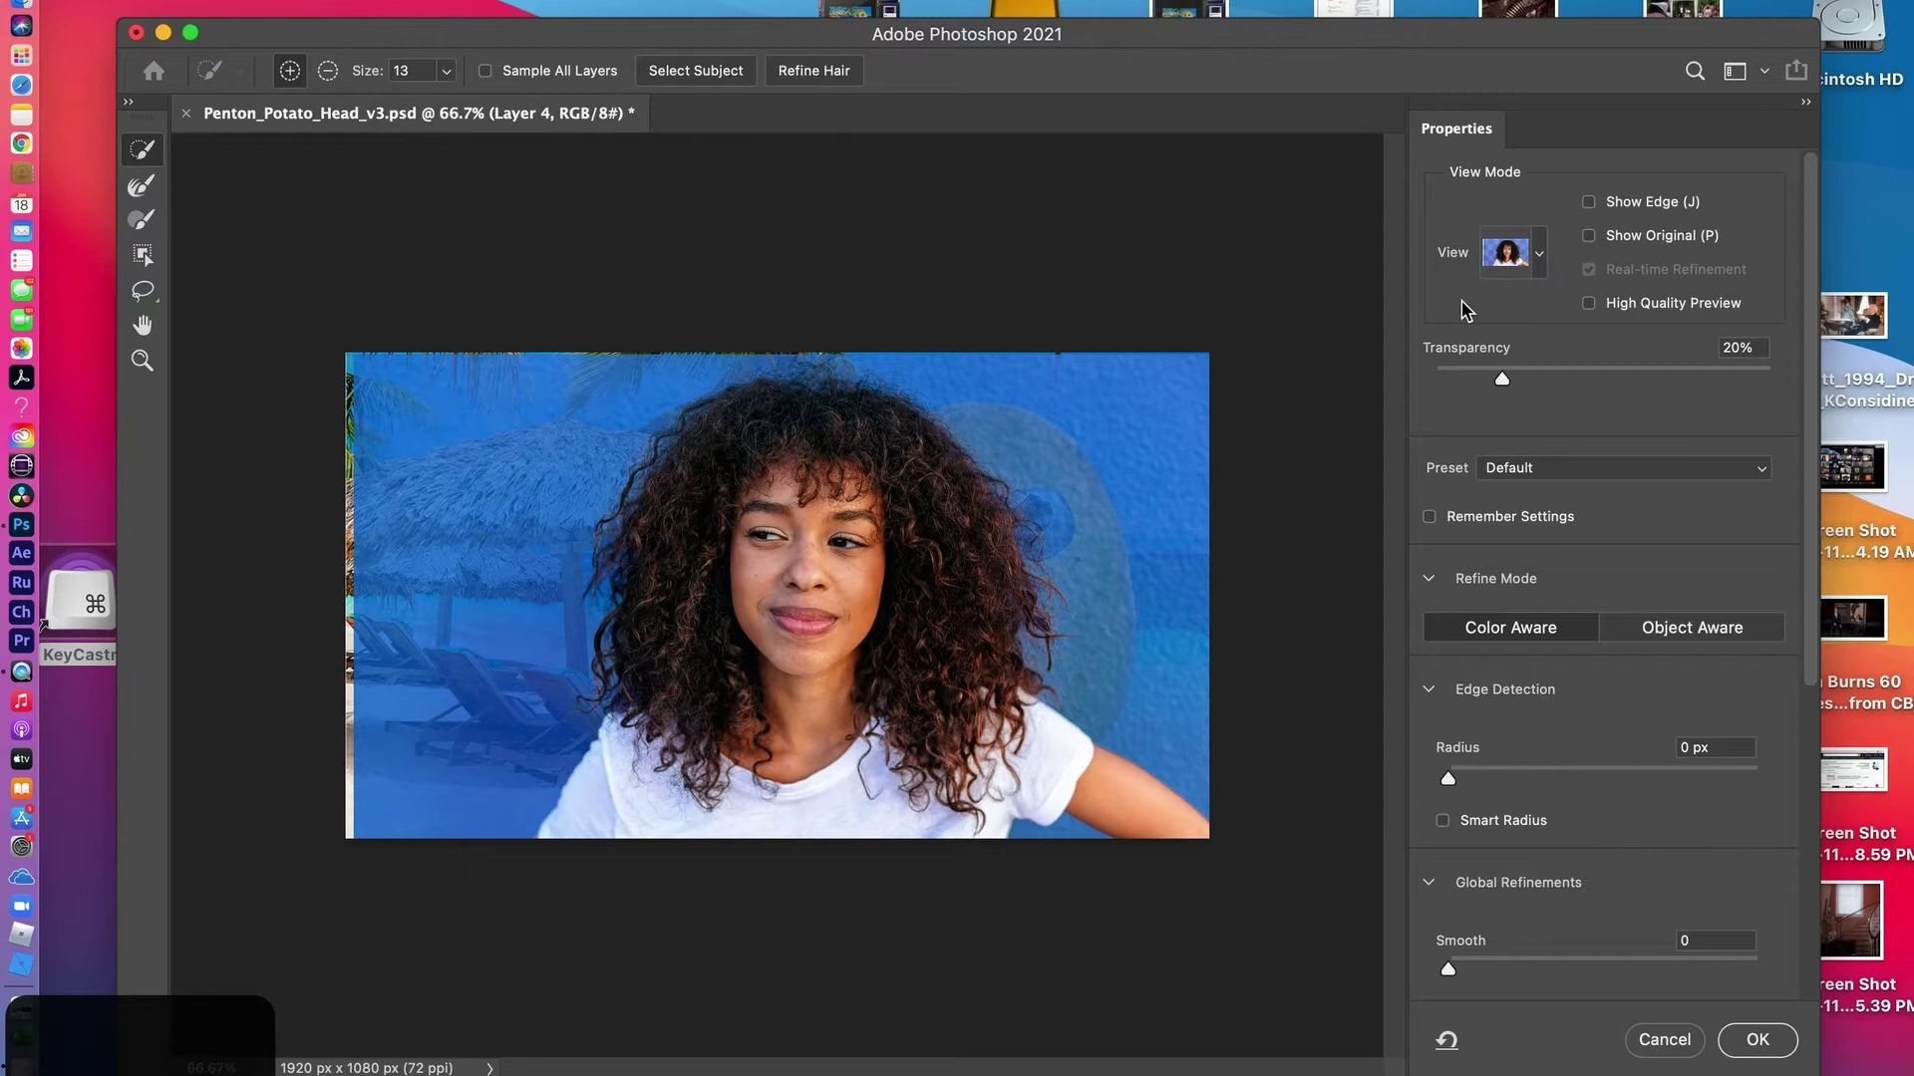
click(1540, 255)
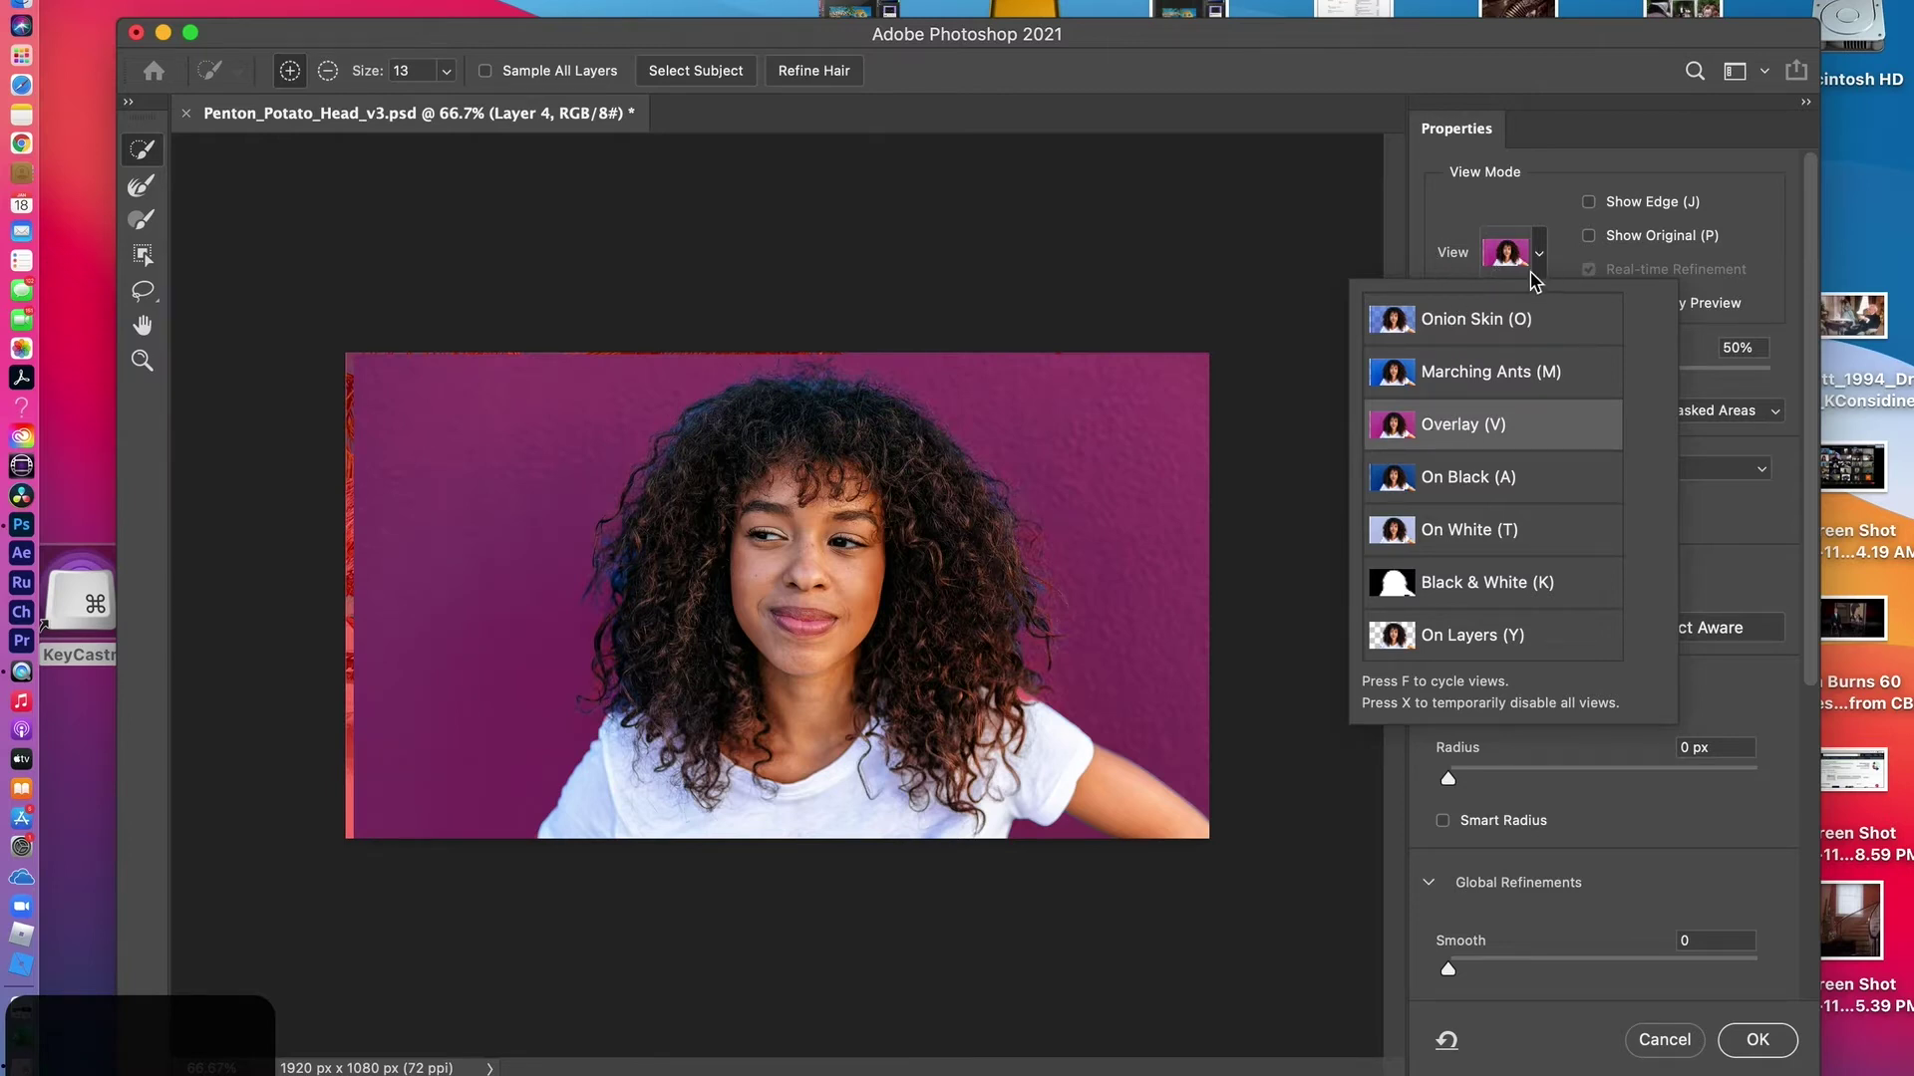
click(1443, 219)
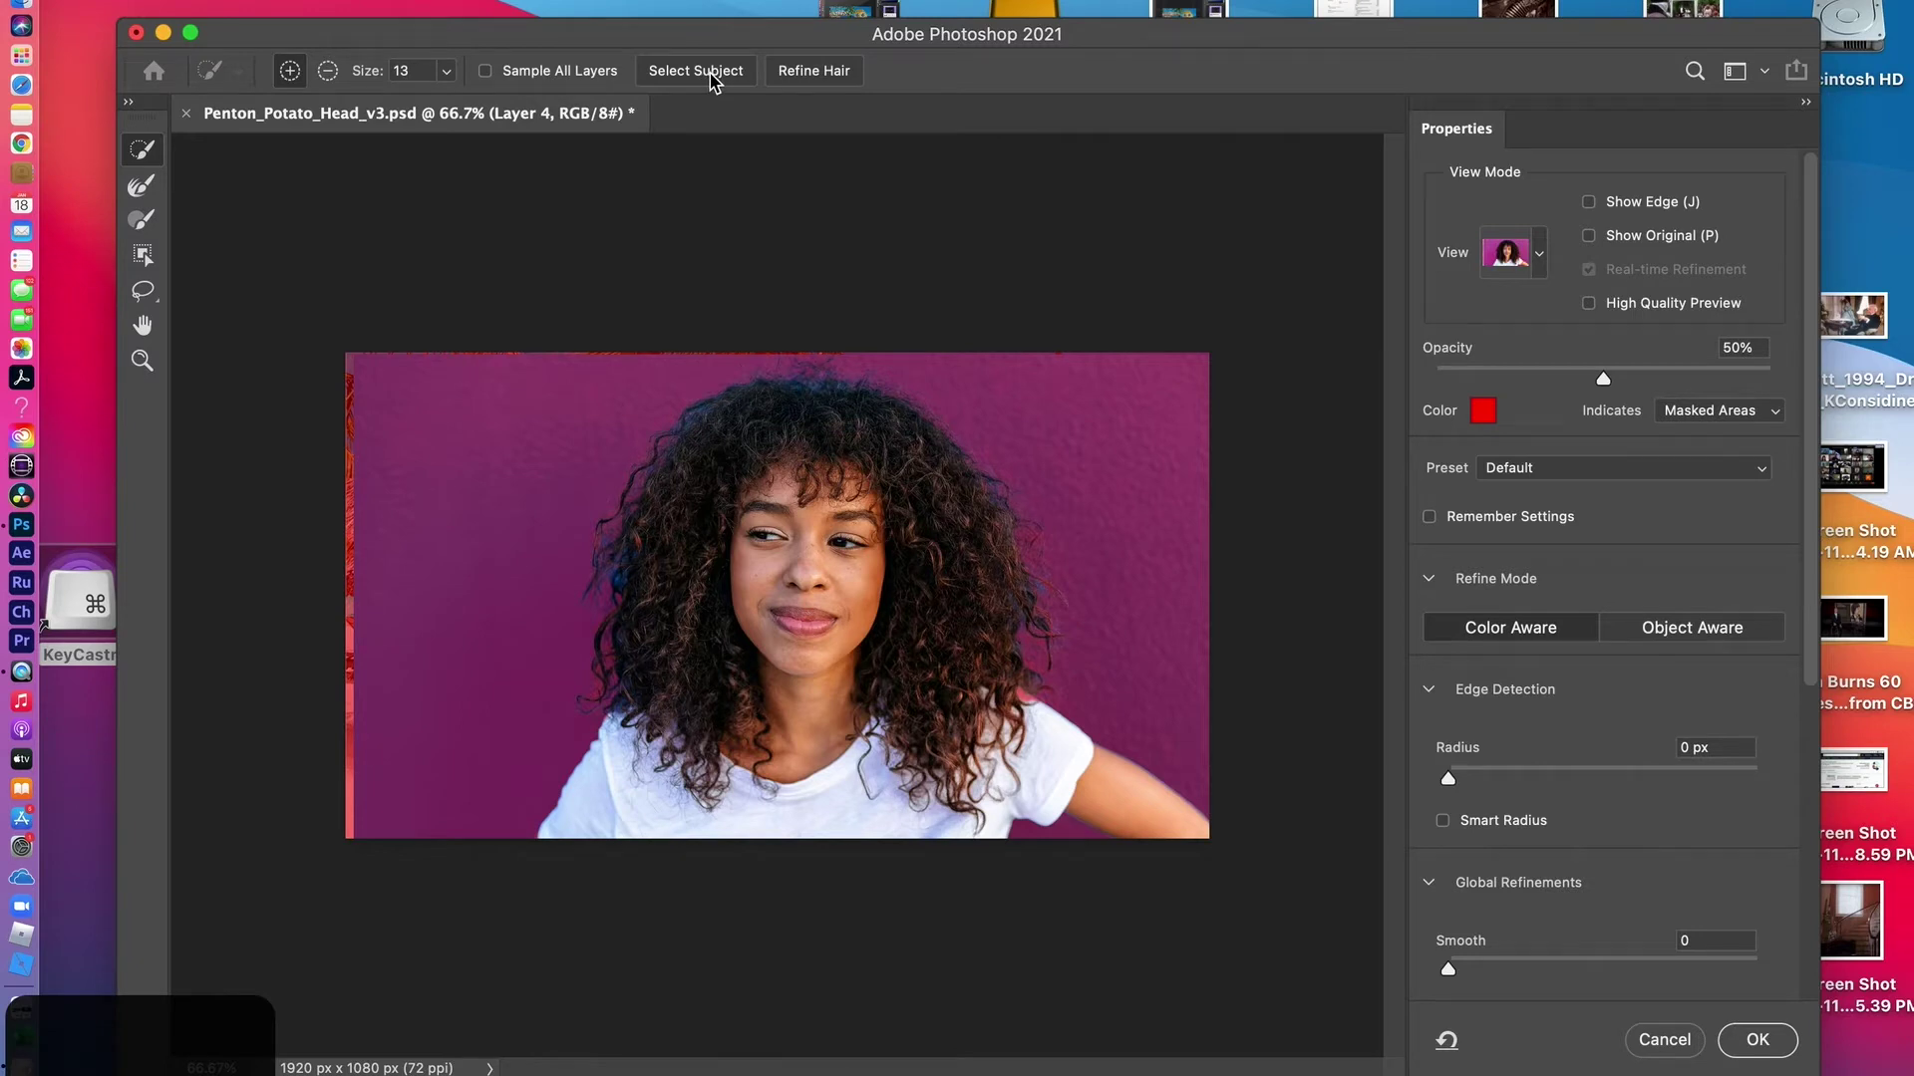
Switch the refine mode to Object Aware and apply Refine Hair to the selection
click(816, 75)
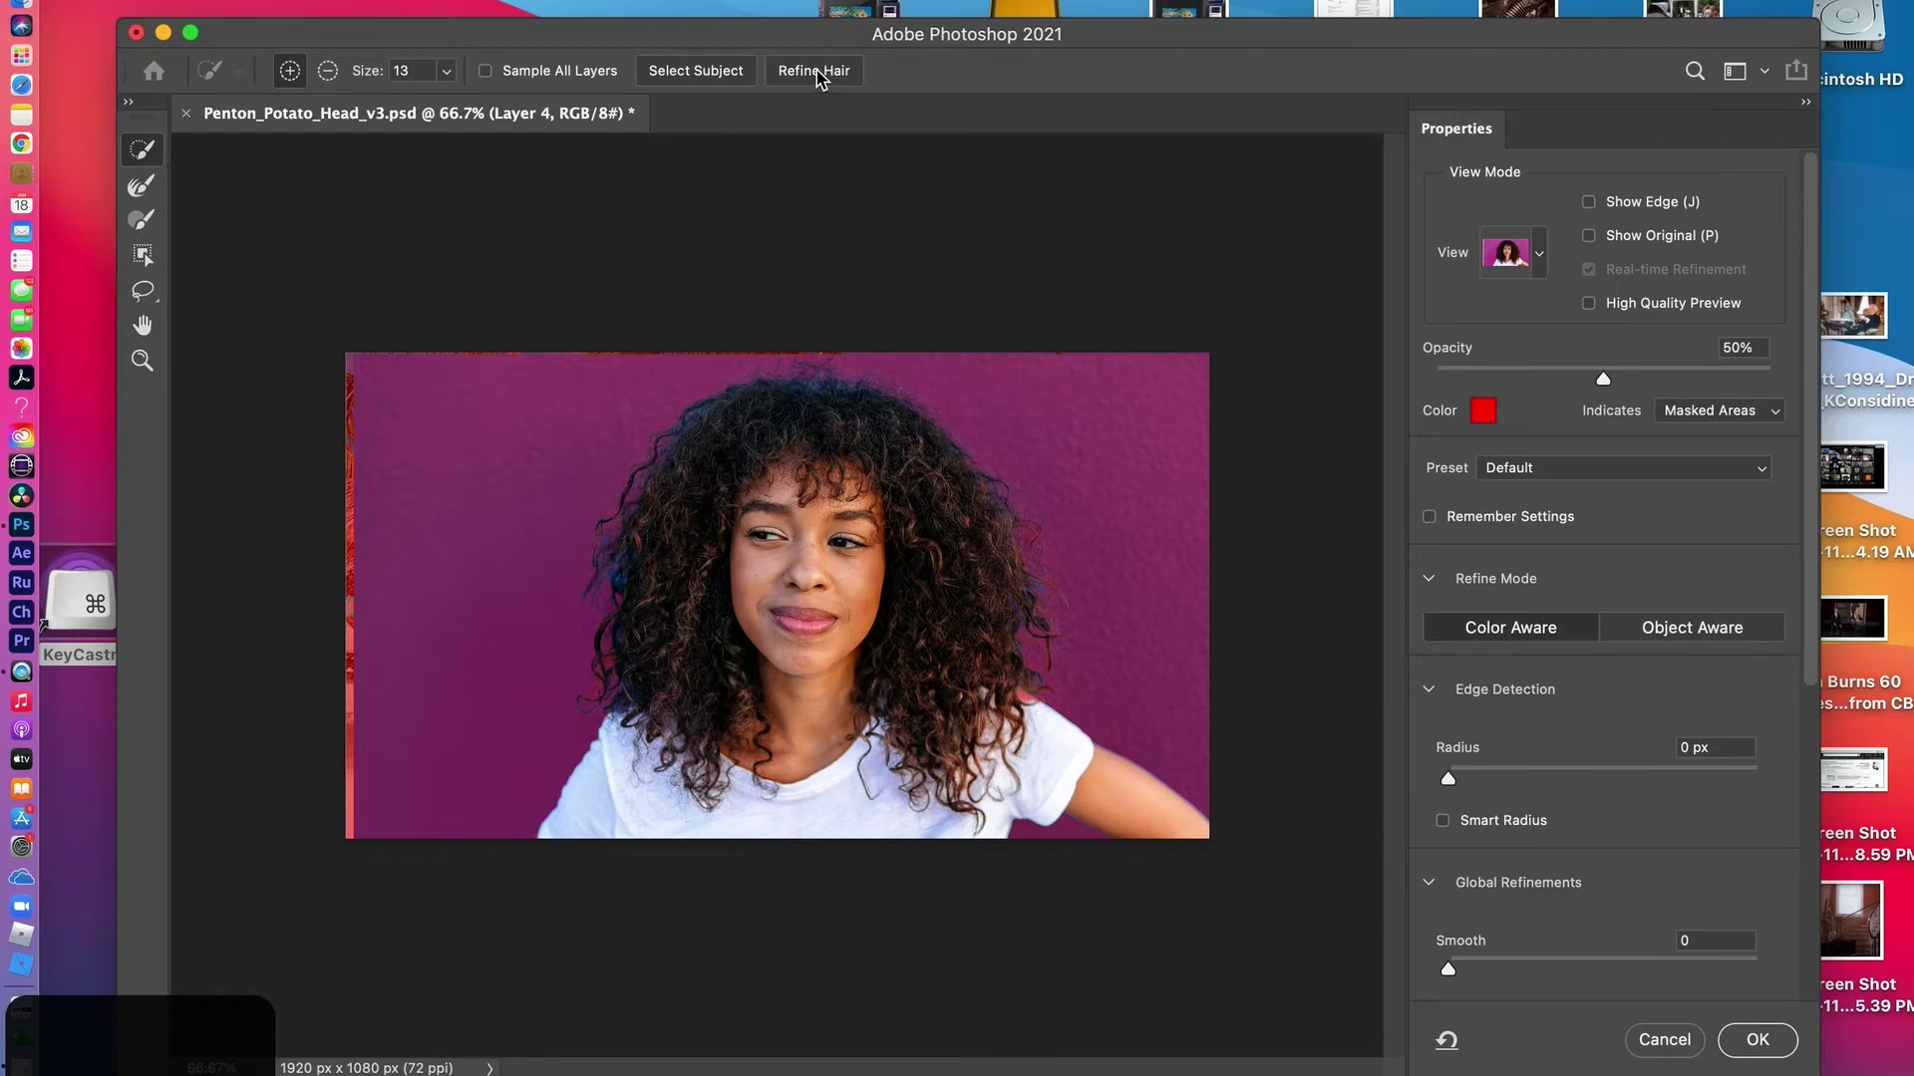
click(1675, 644)
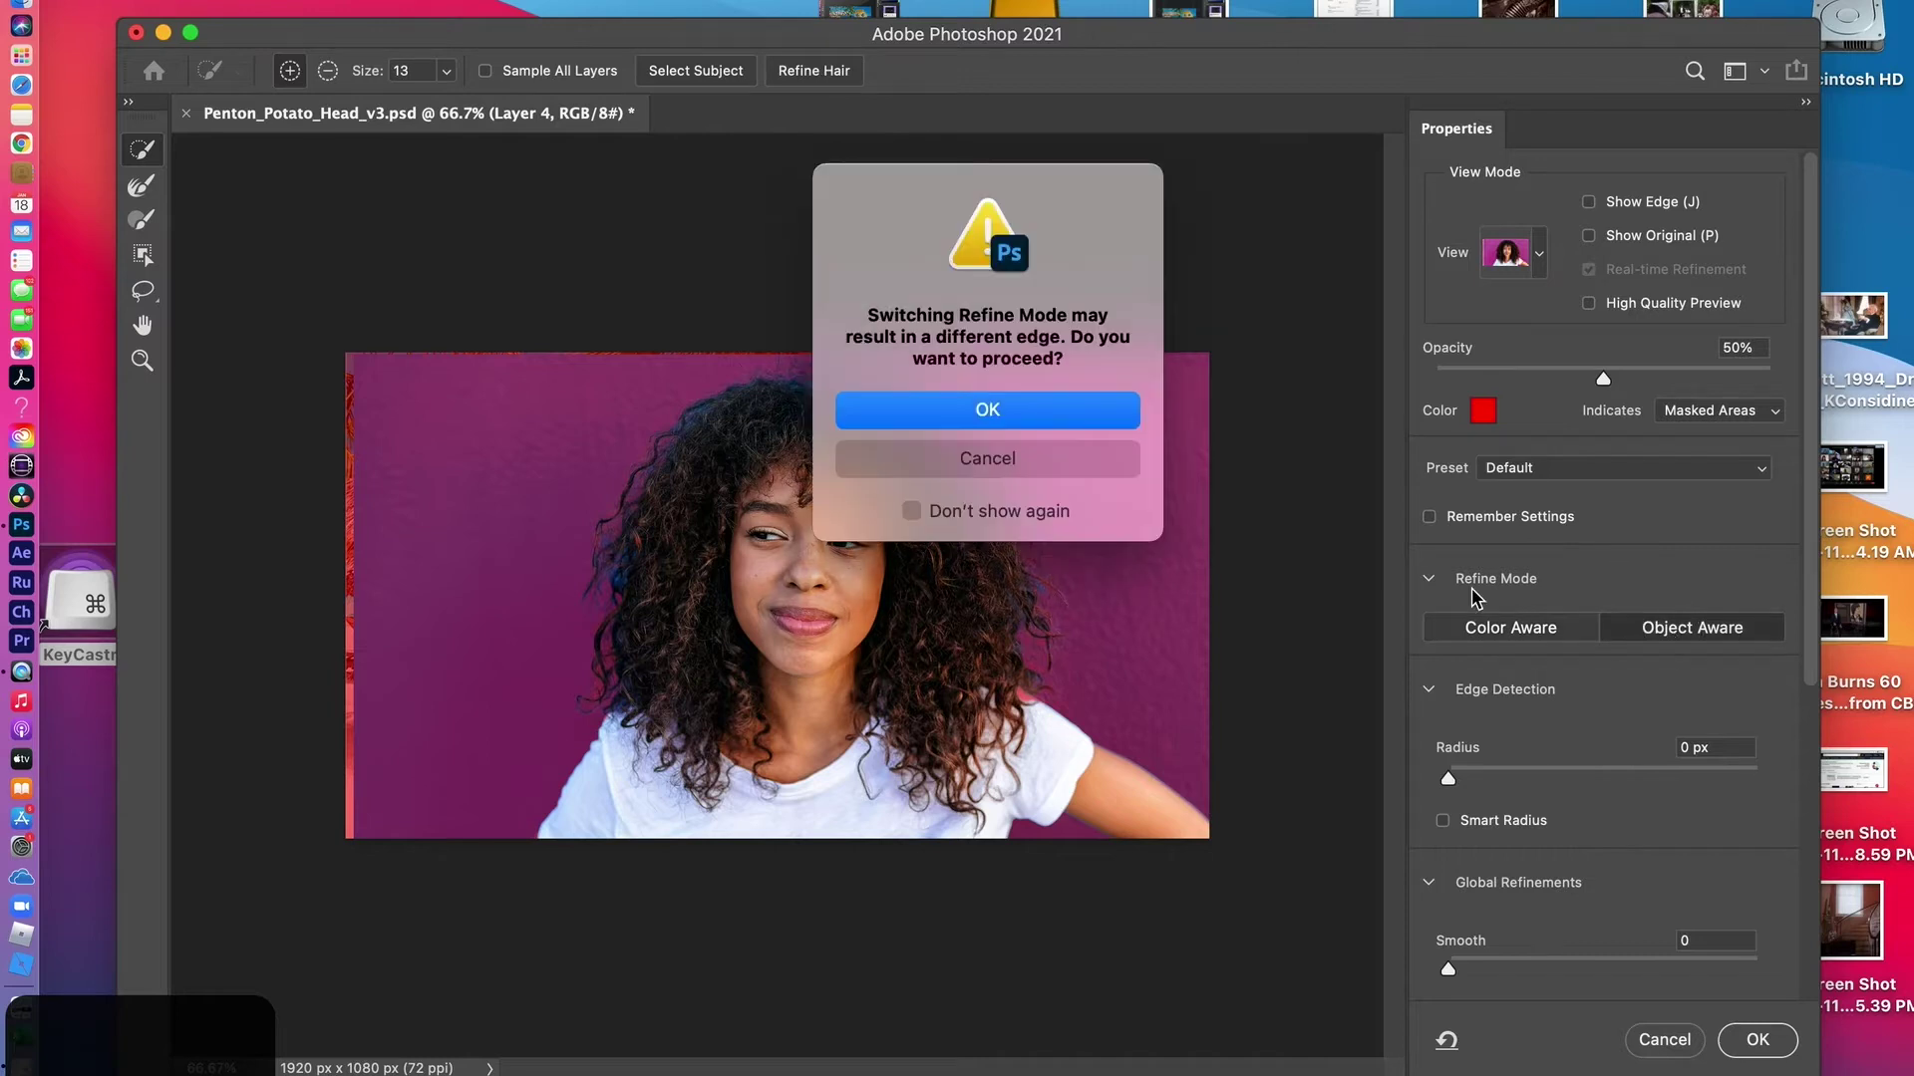
click(1006, 416)
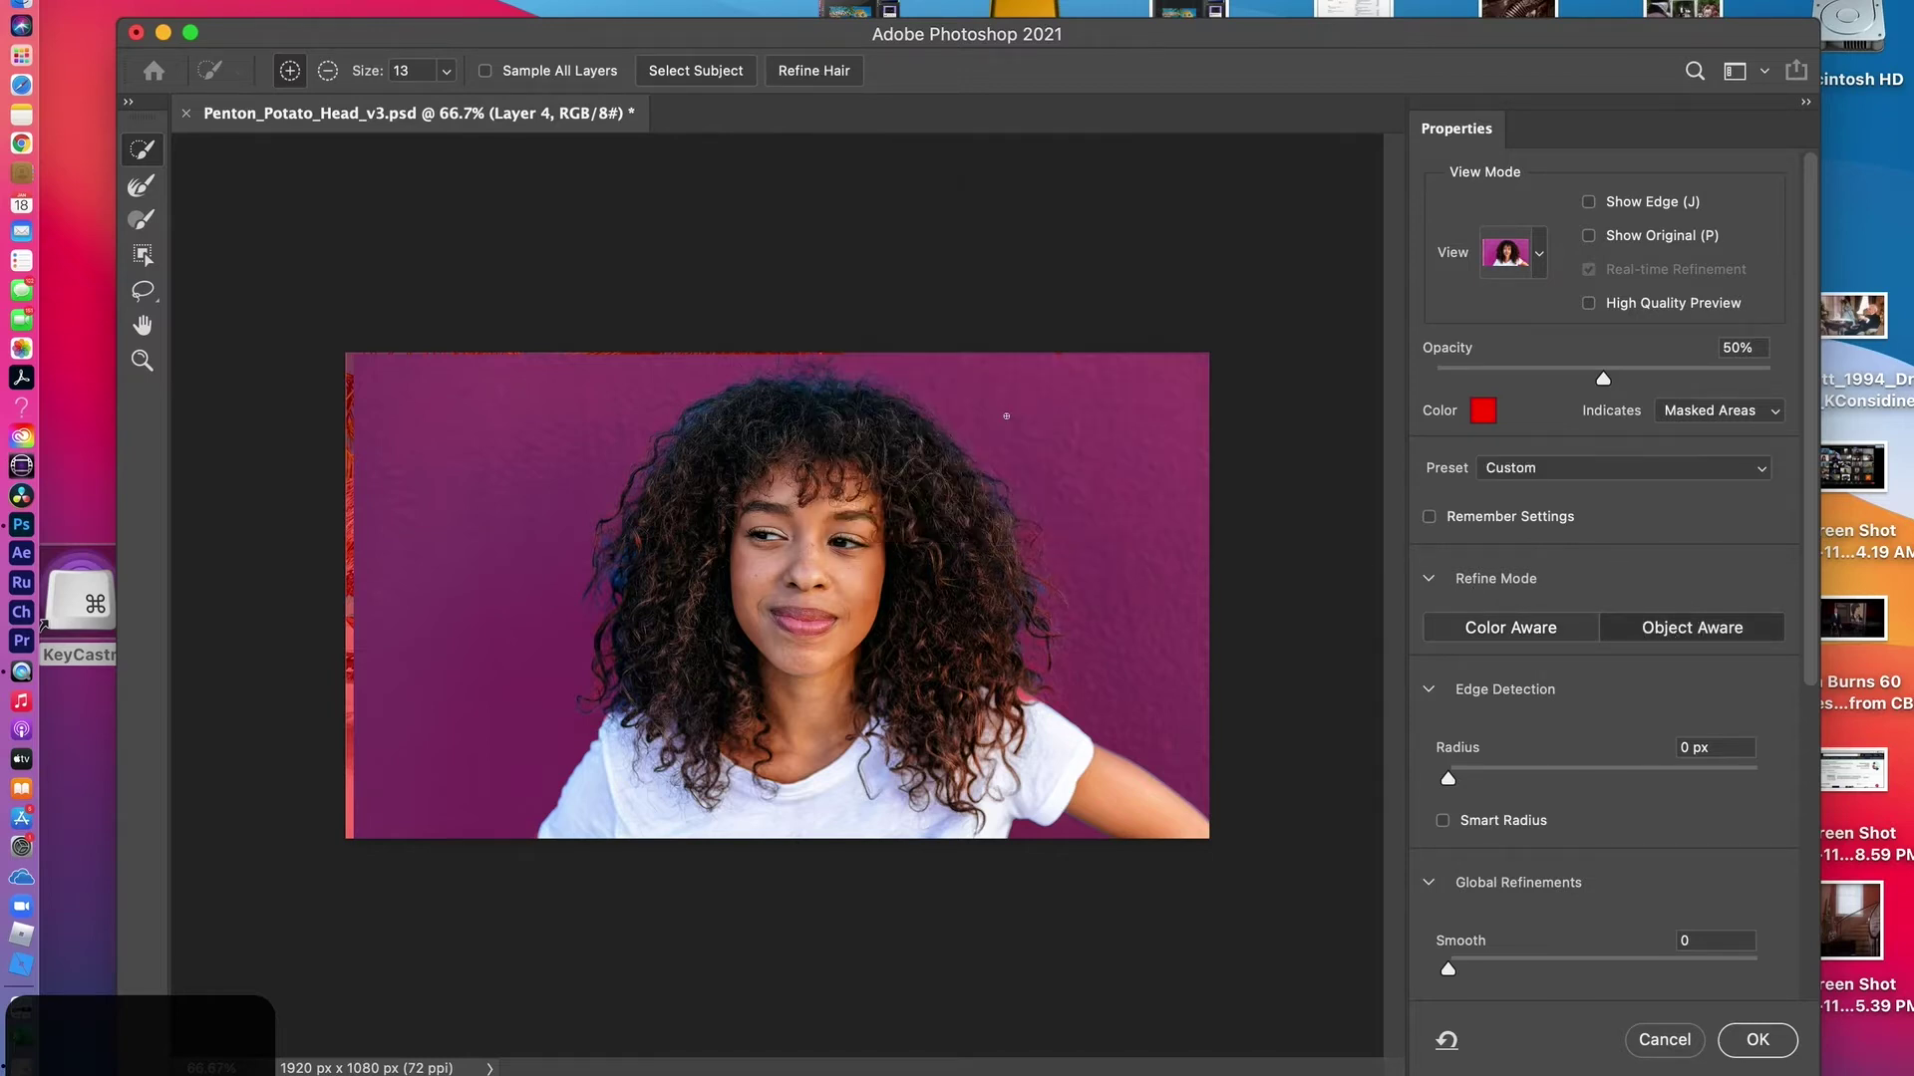
click(813, 71)
Look through the edge detection and global refinement settings and expand the Output Settings
scroll(1616, 855, down, 4)
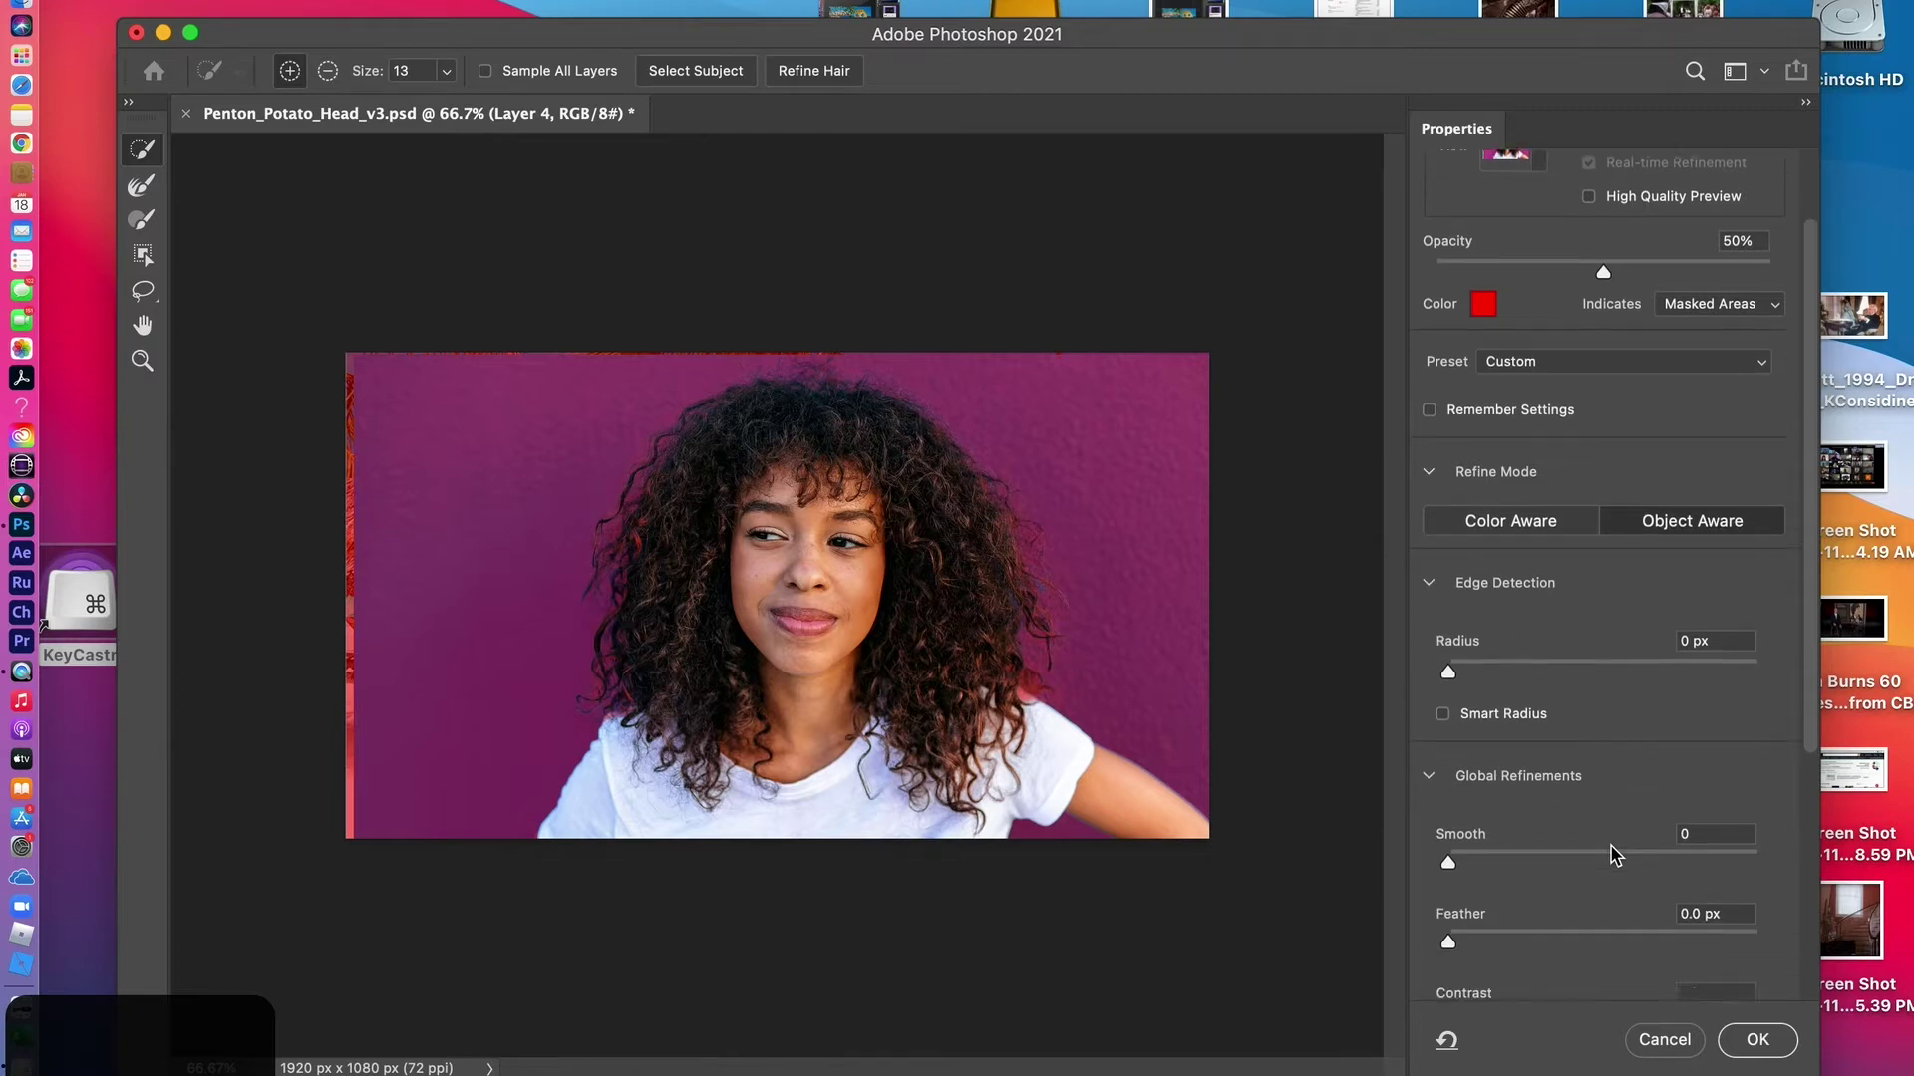
scroll(1616, 855, down, 1)
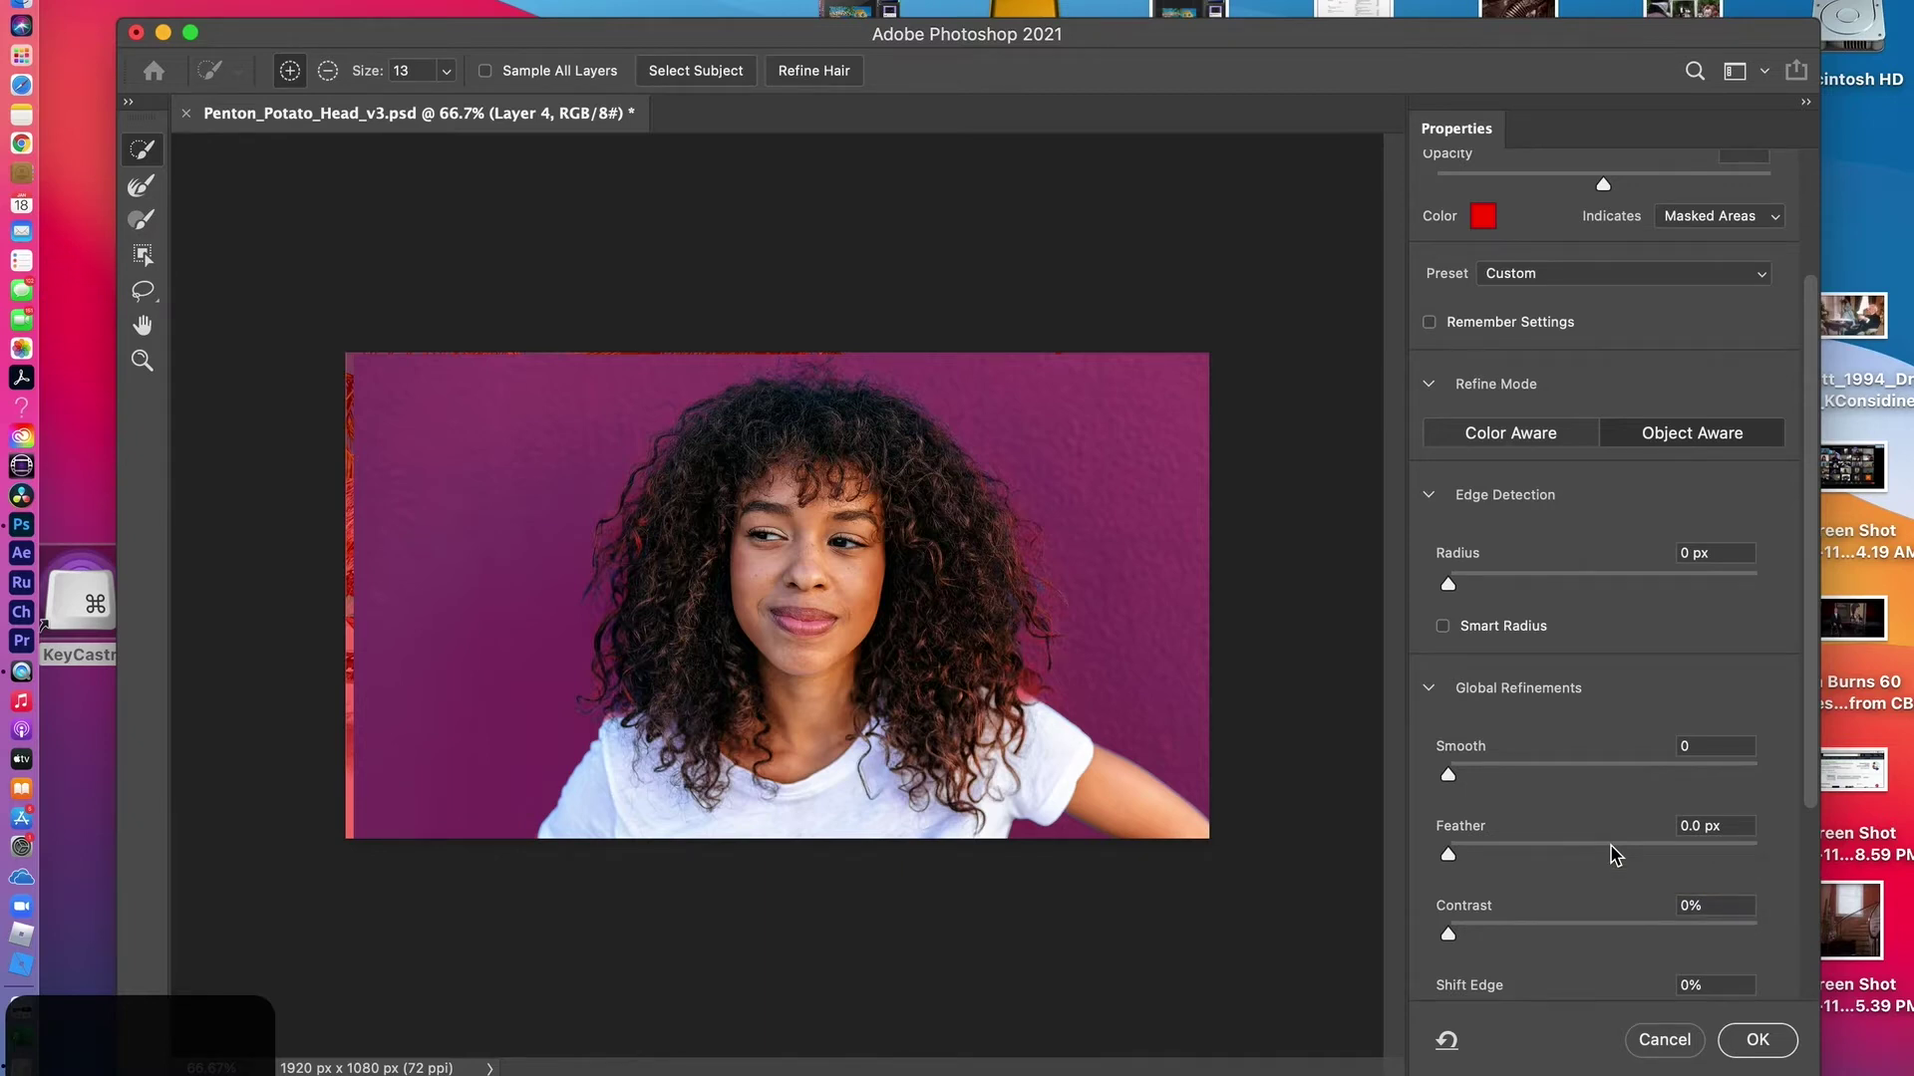
scroll(1616, 855, up, 5)
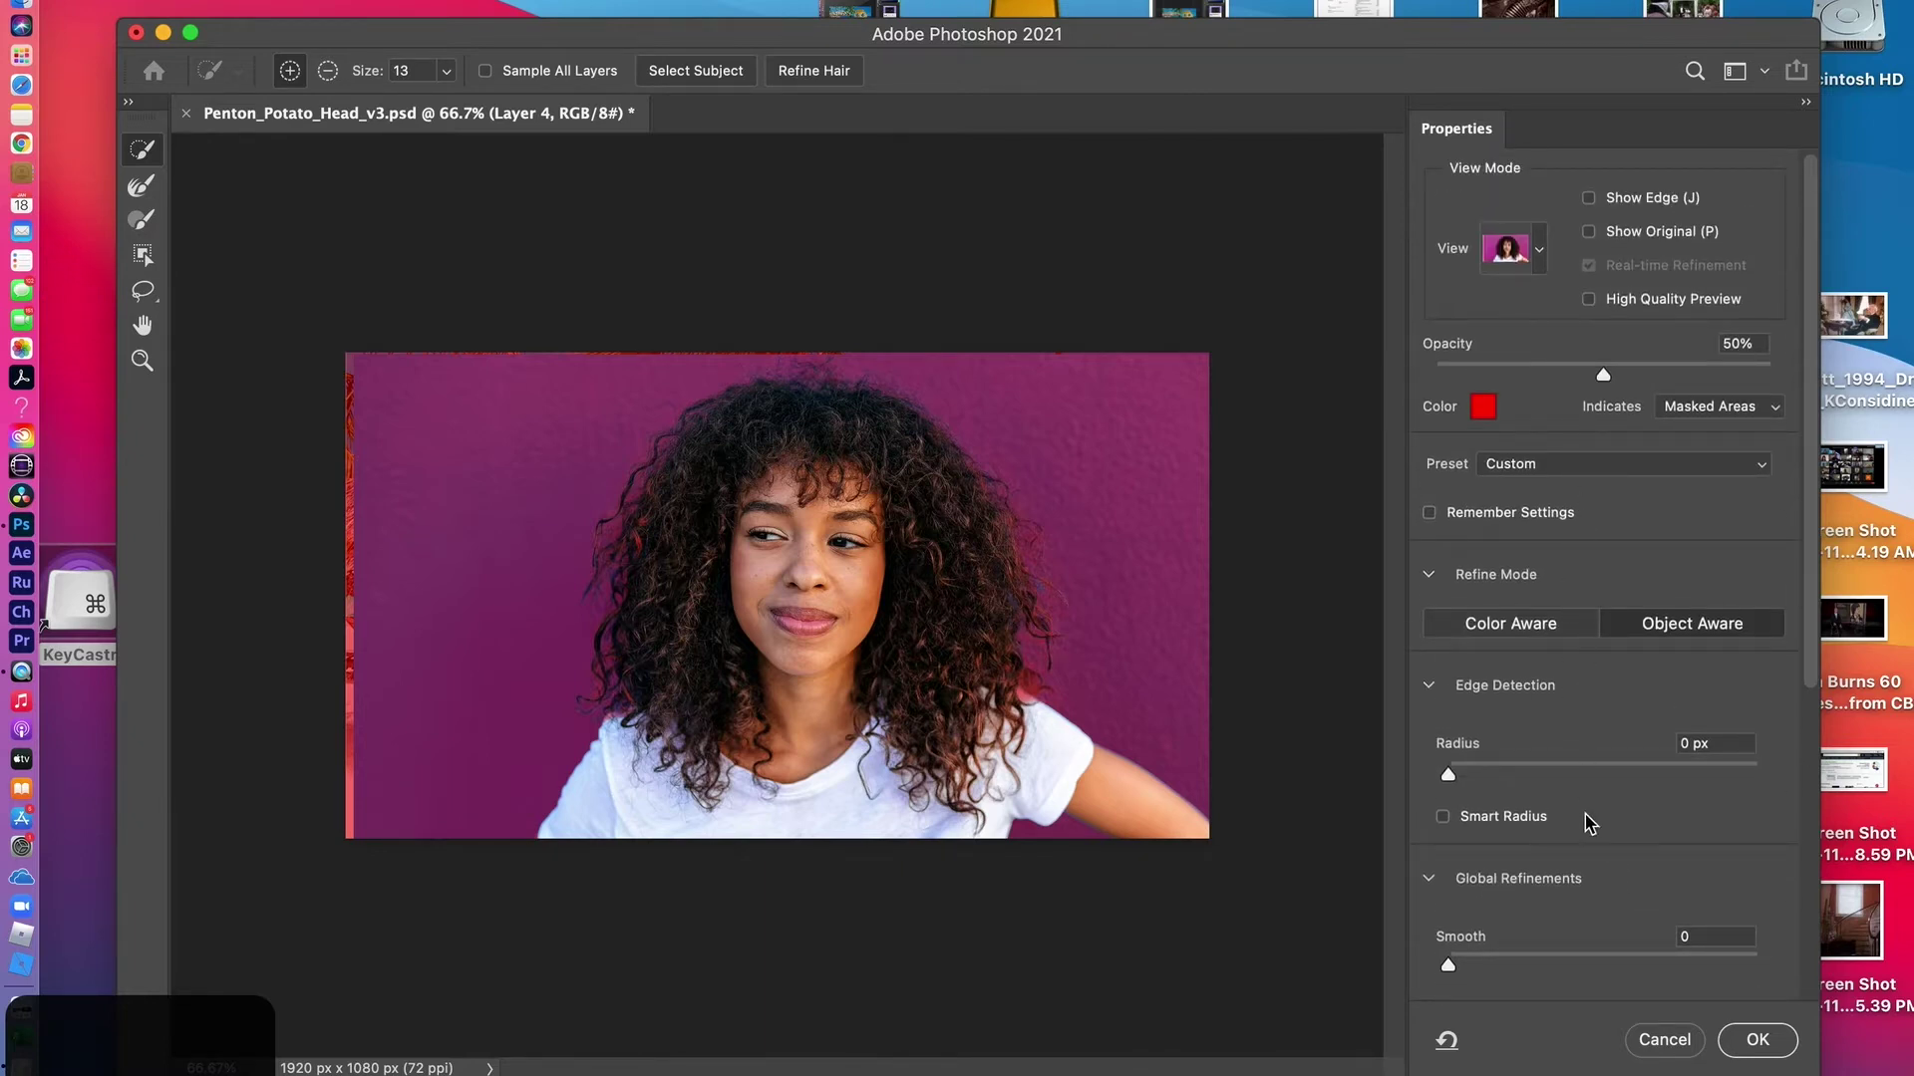
scroll(1592, 823, down, 7)
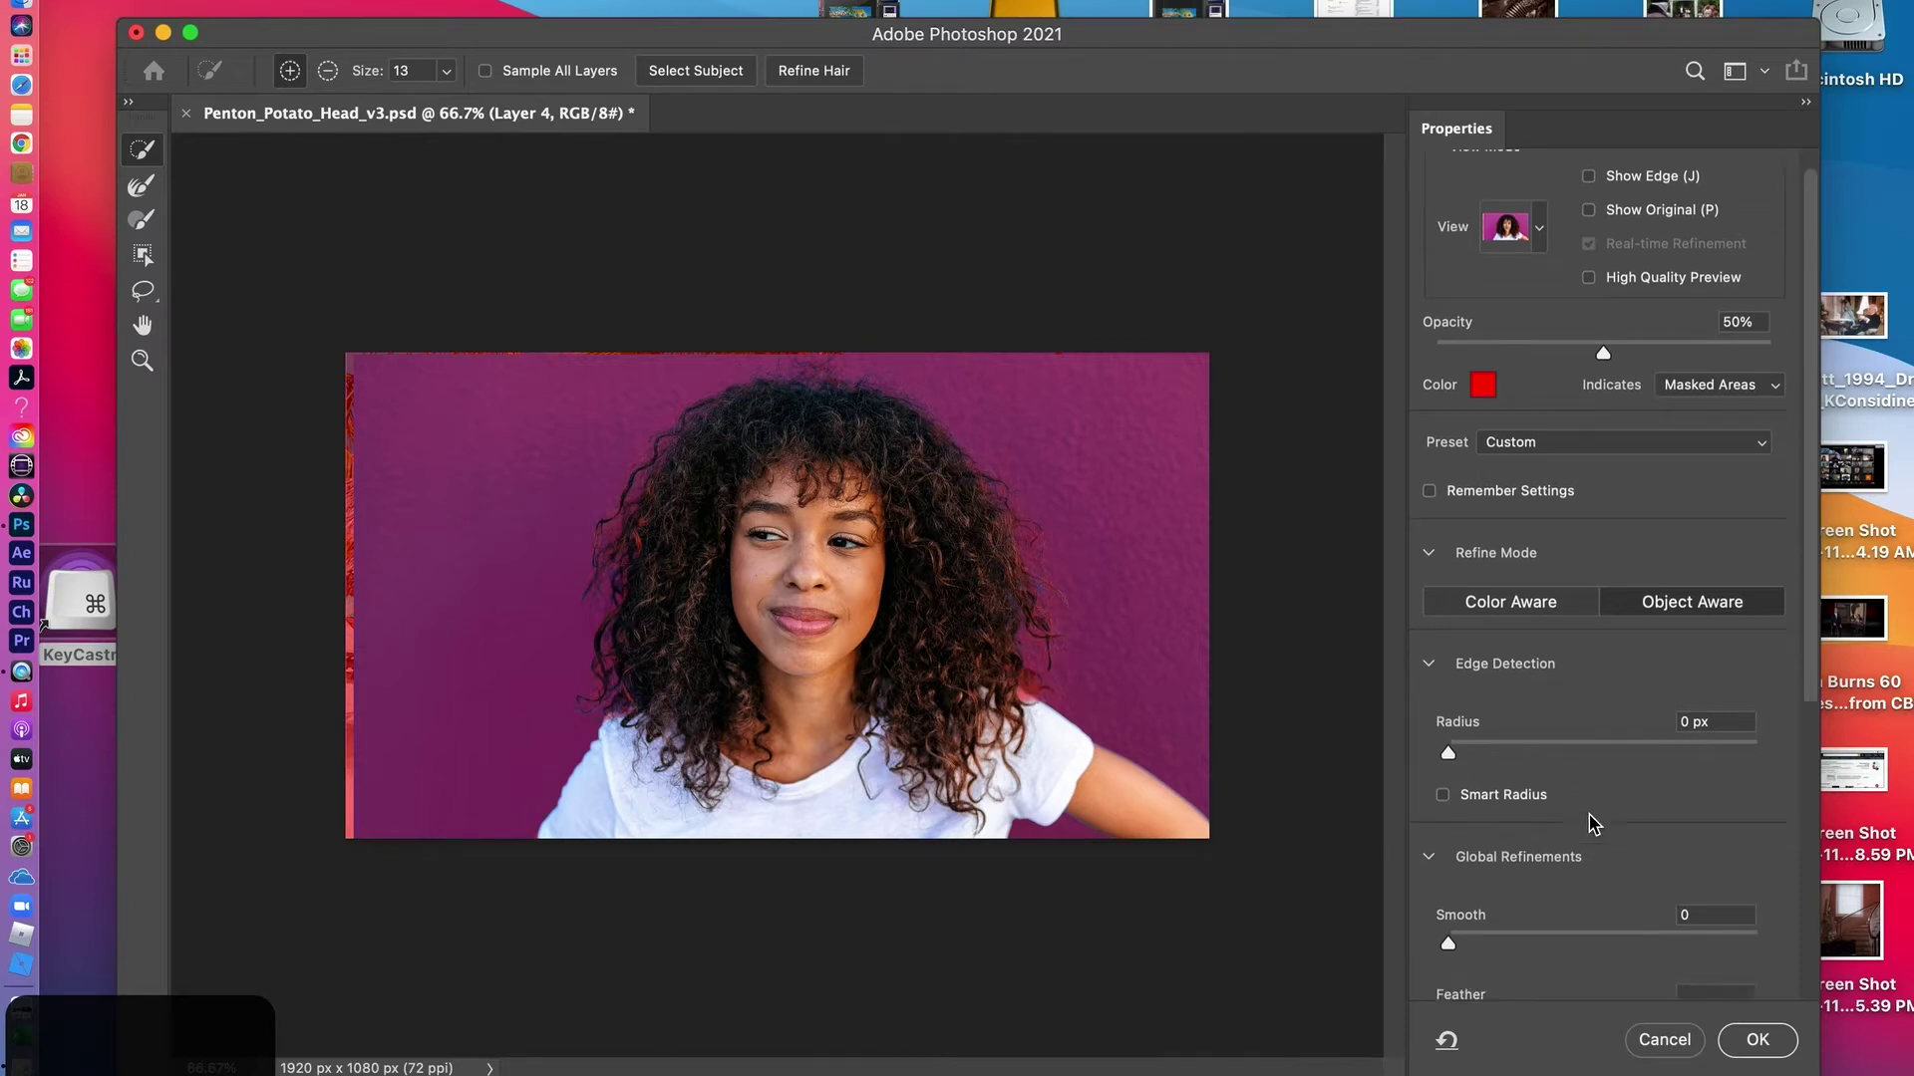
scroll(1592, 822, down, 5)
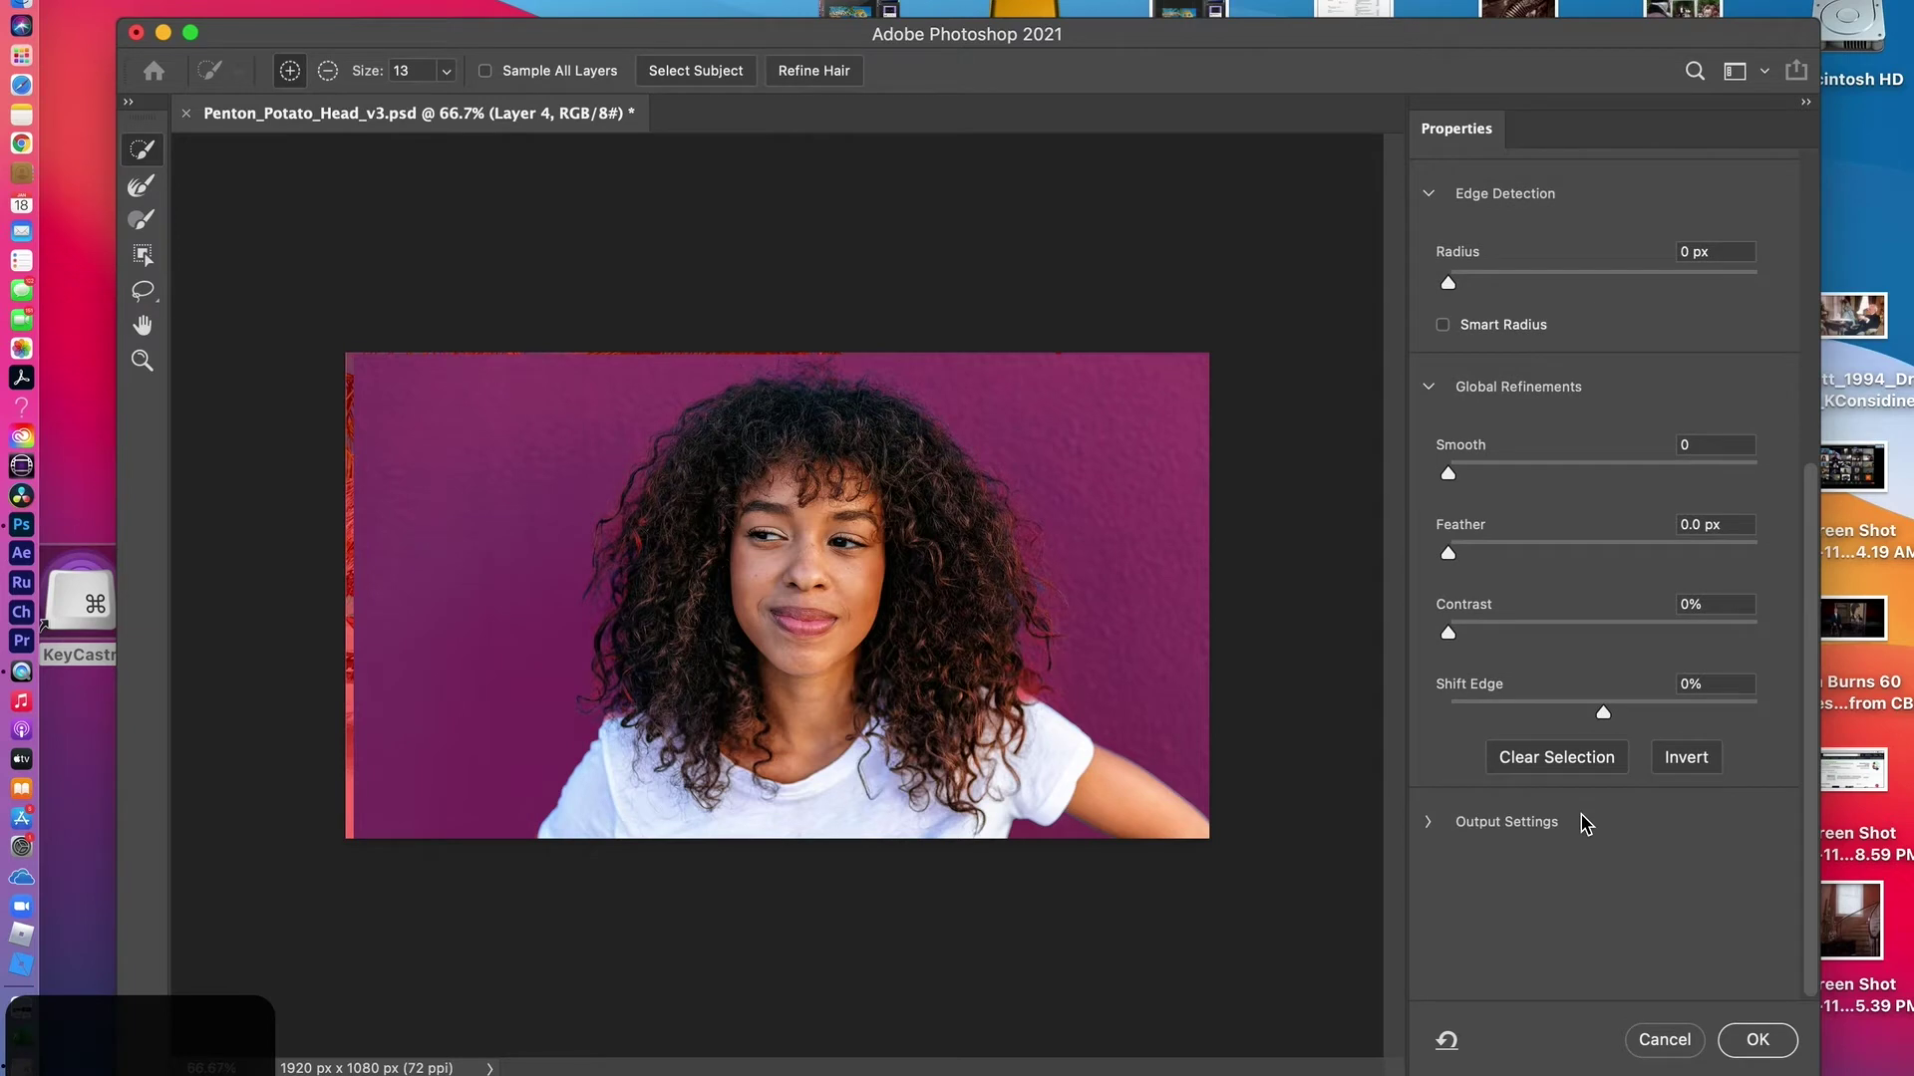
click(1428, 824)
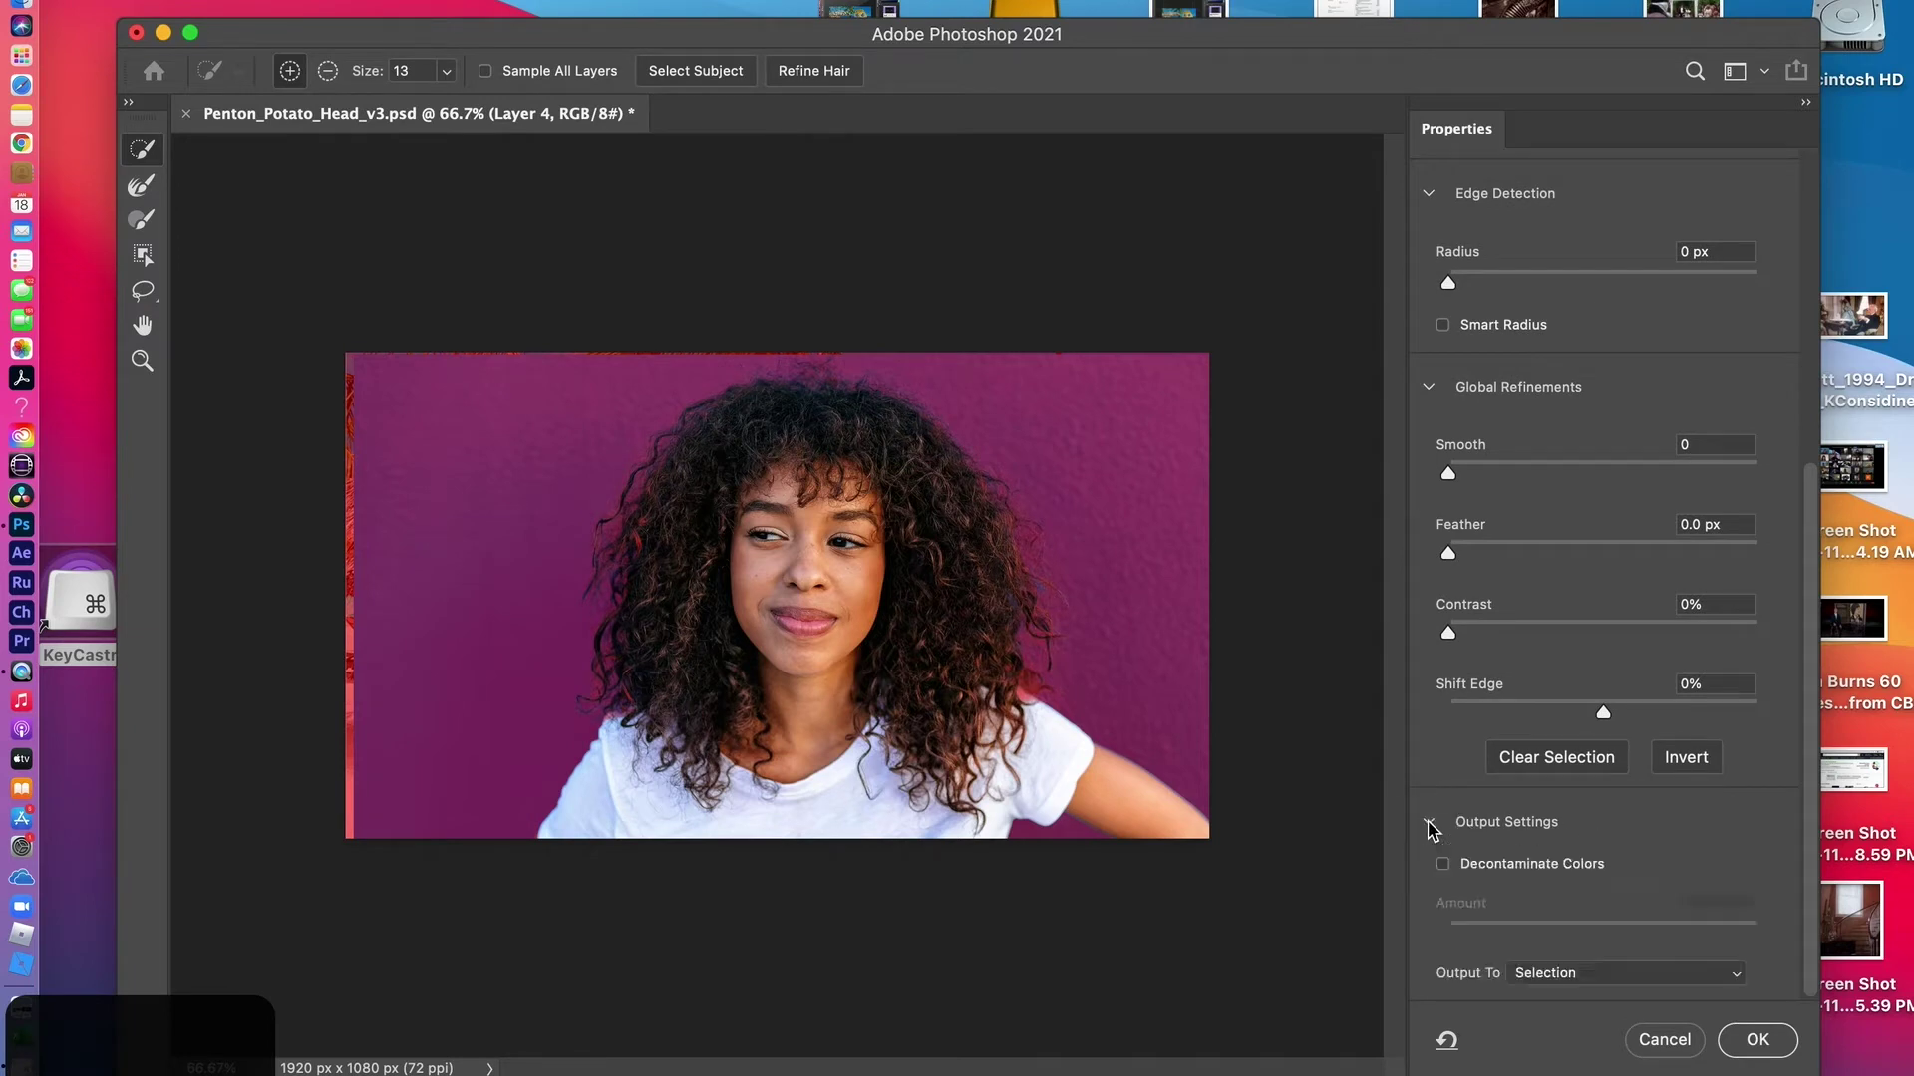
Try the Decontaminate Colors option in the output settings
click(1443, 865)
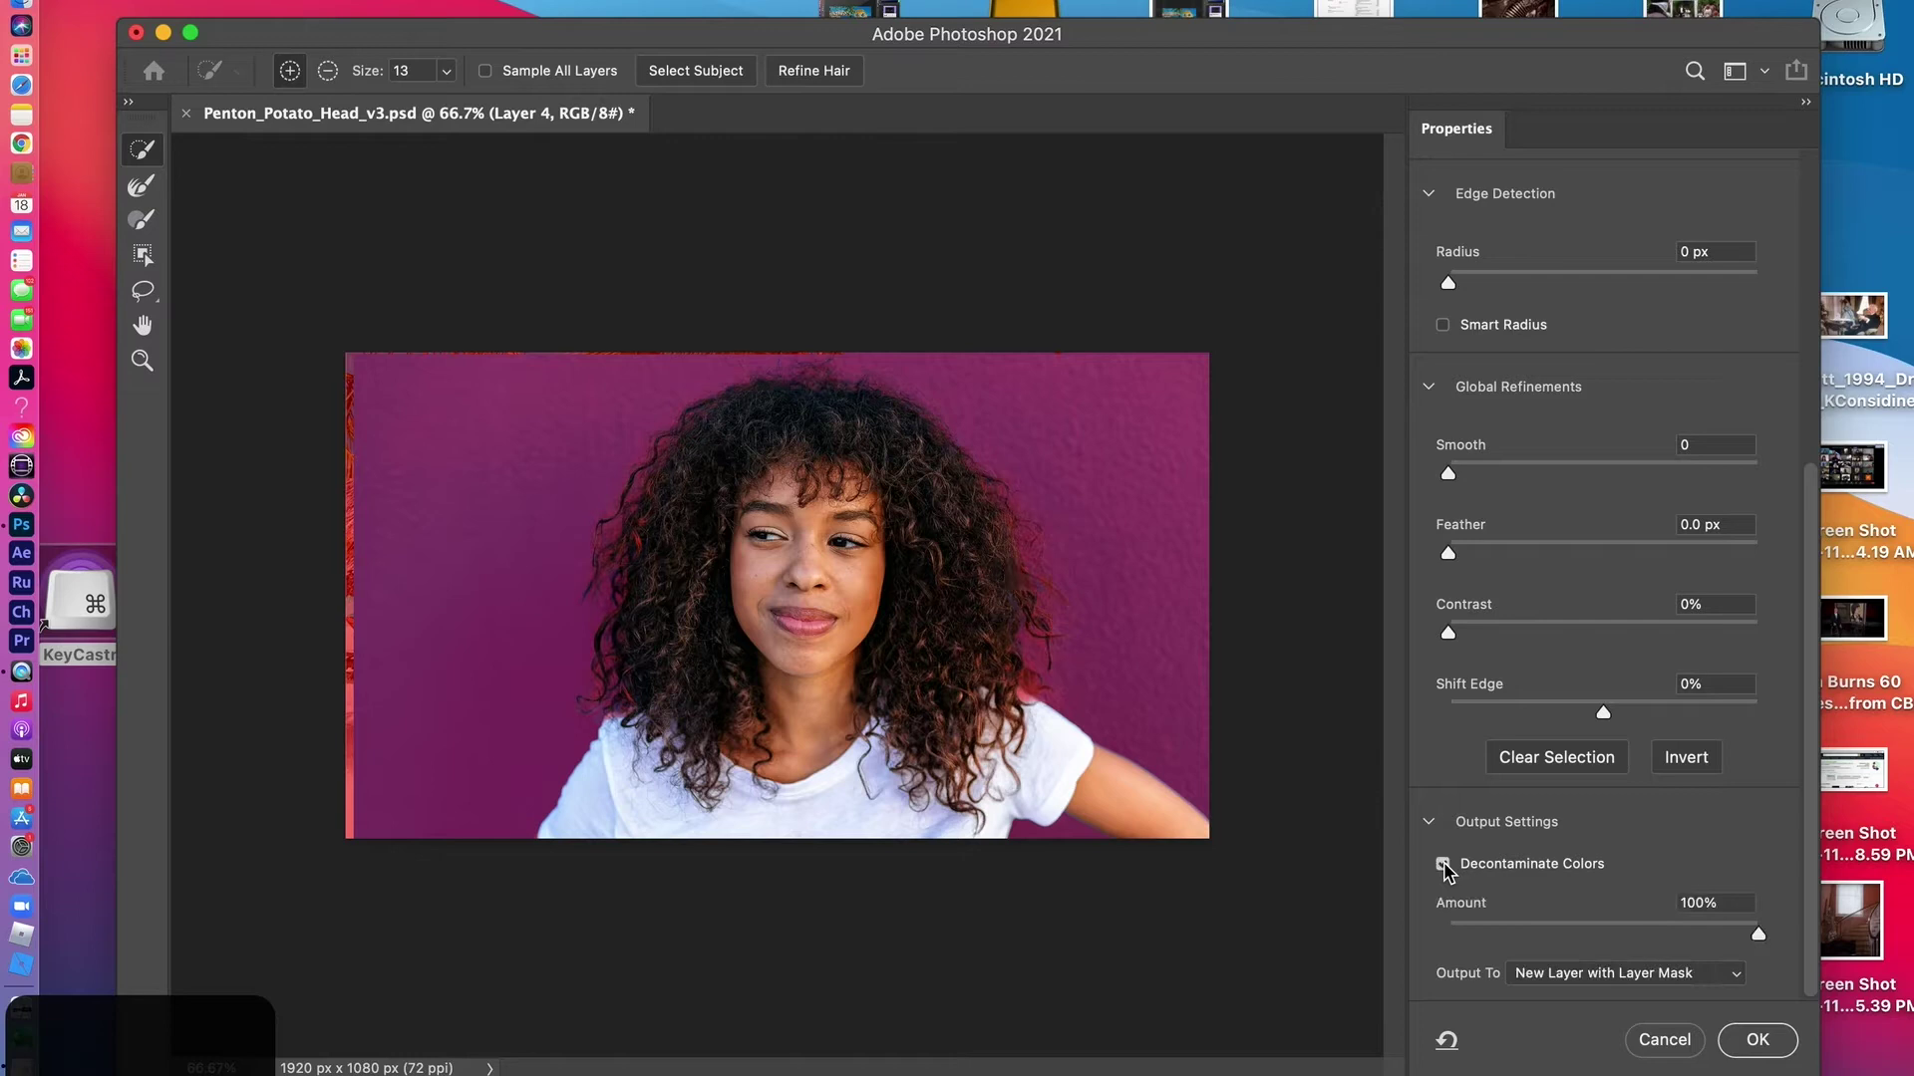
click(1443, 865)
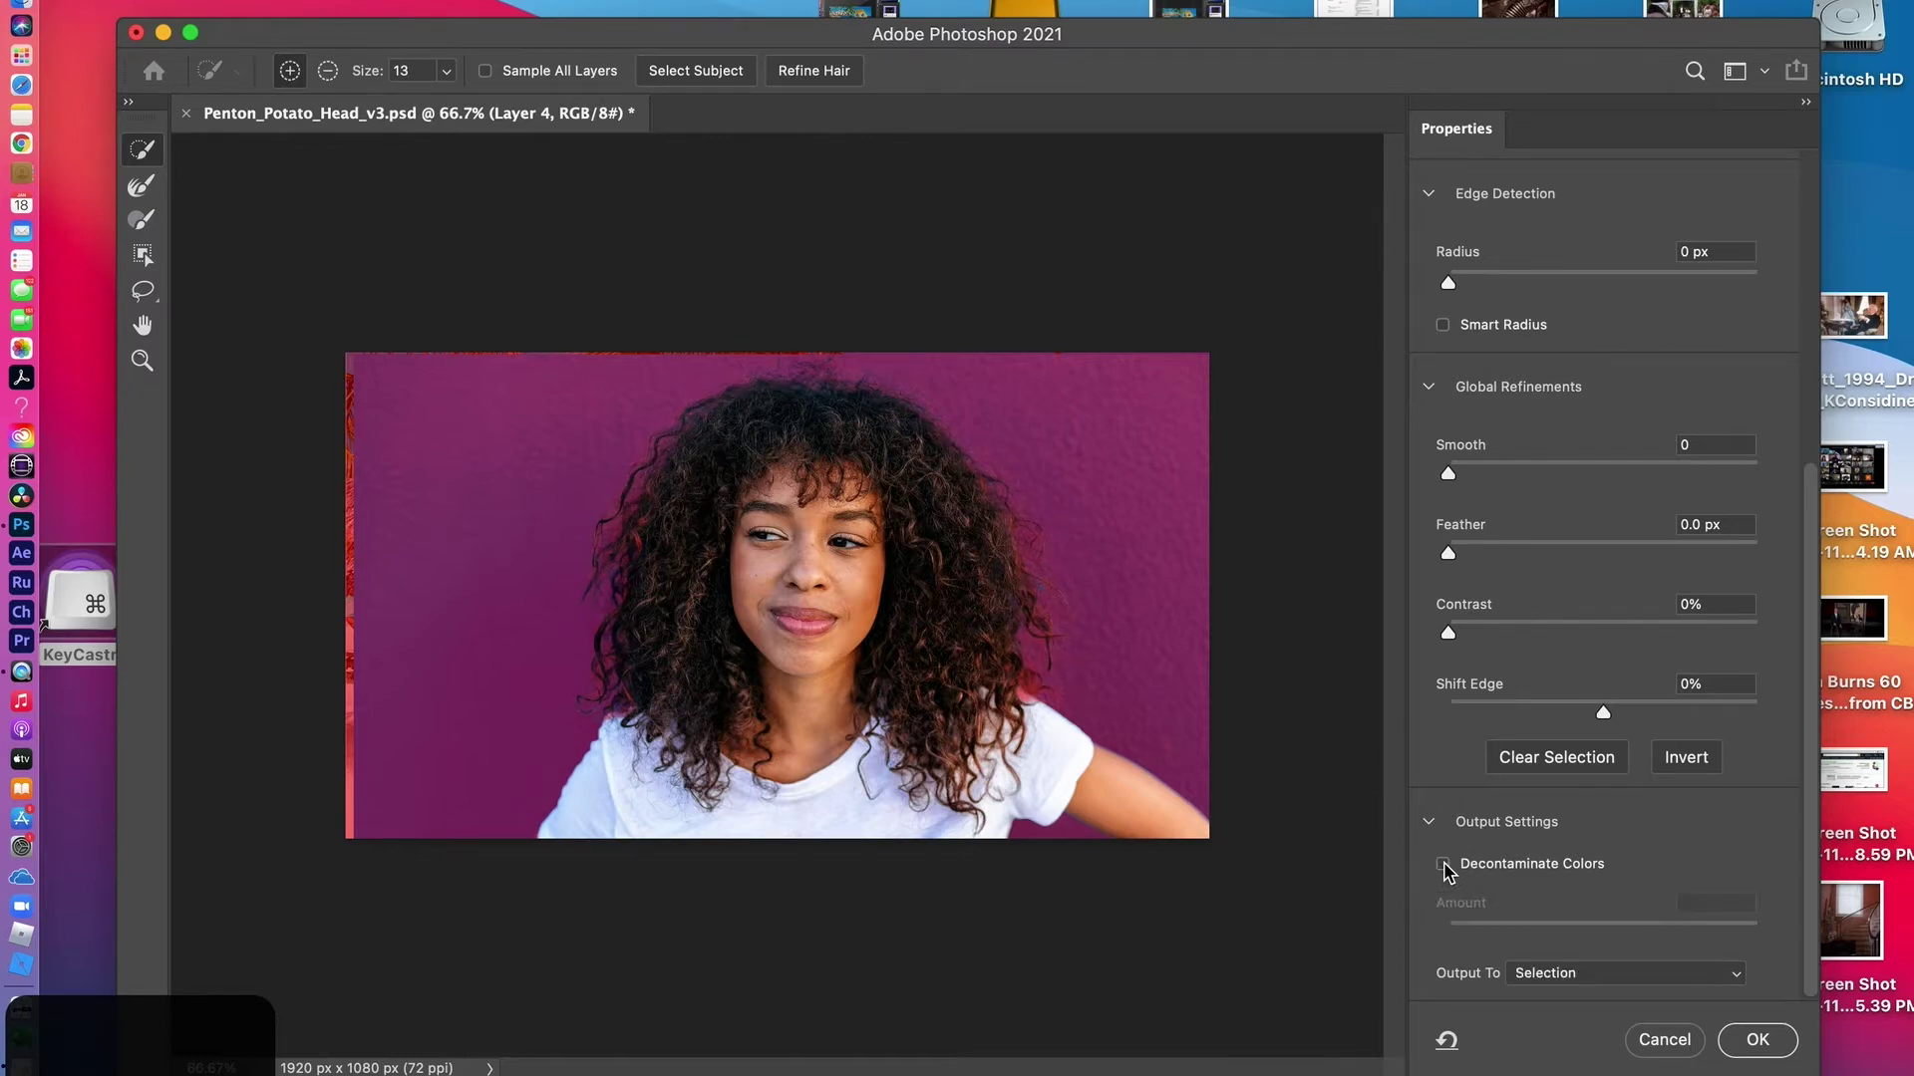
click(1443, 864)
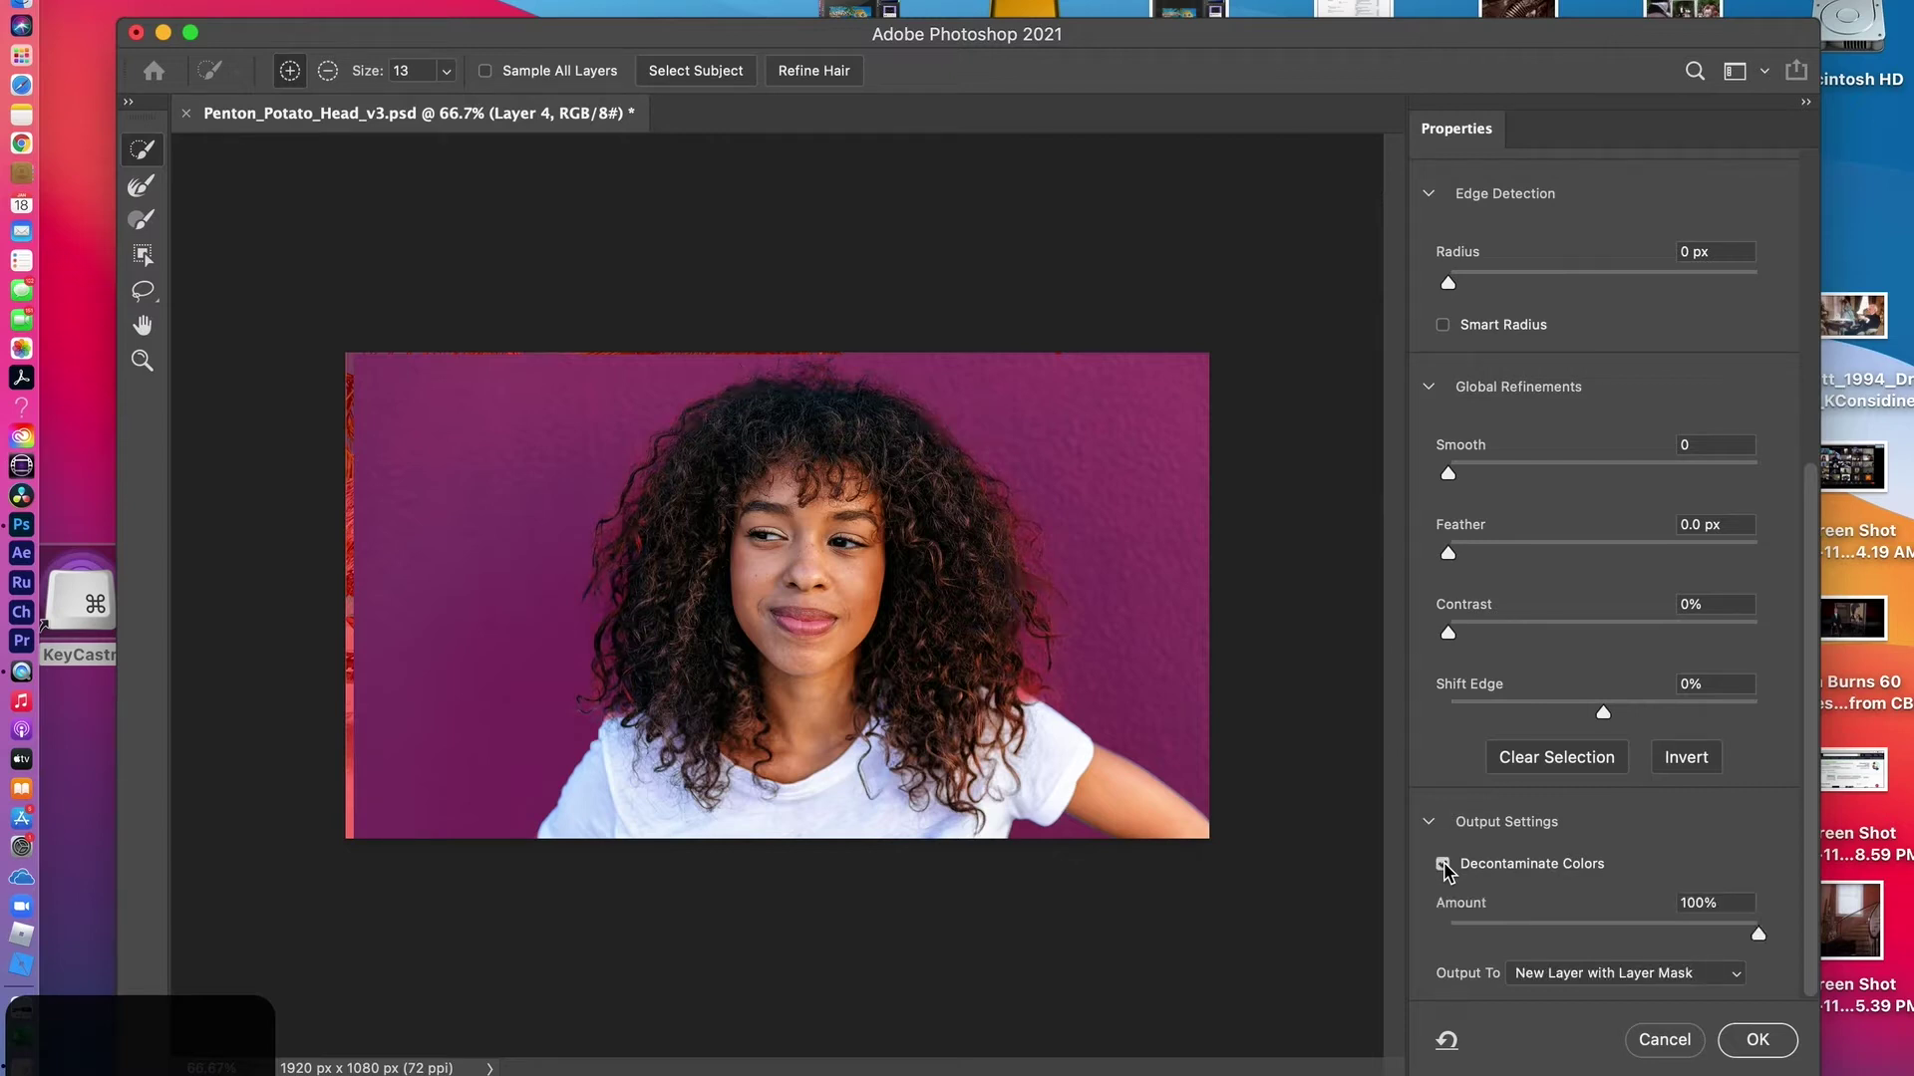
click(1443, 864)
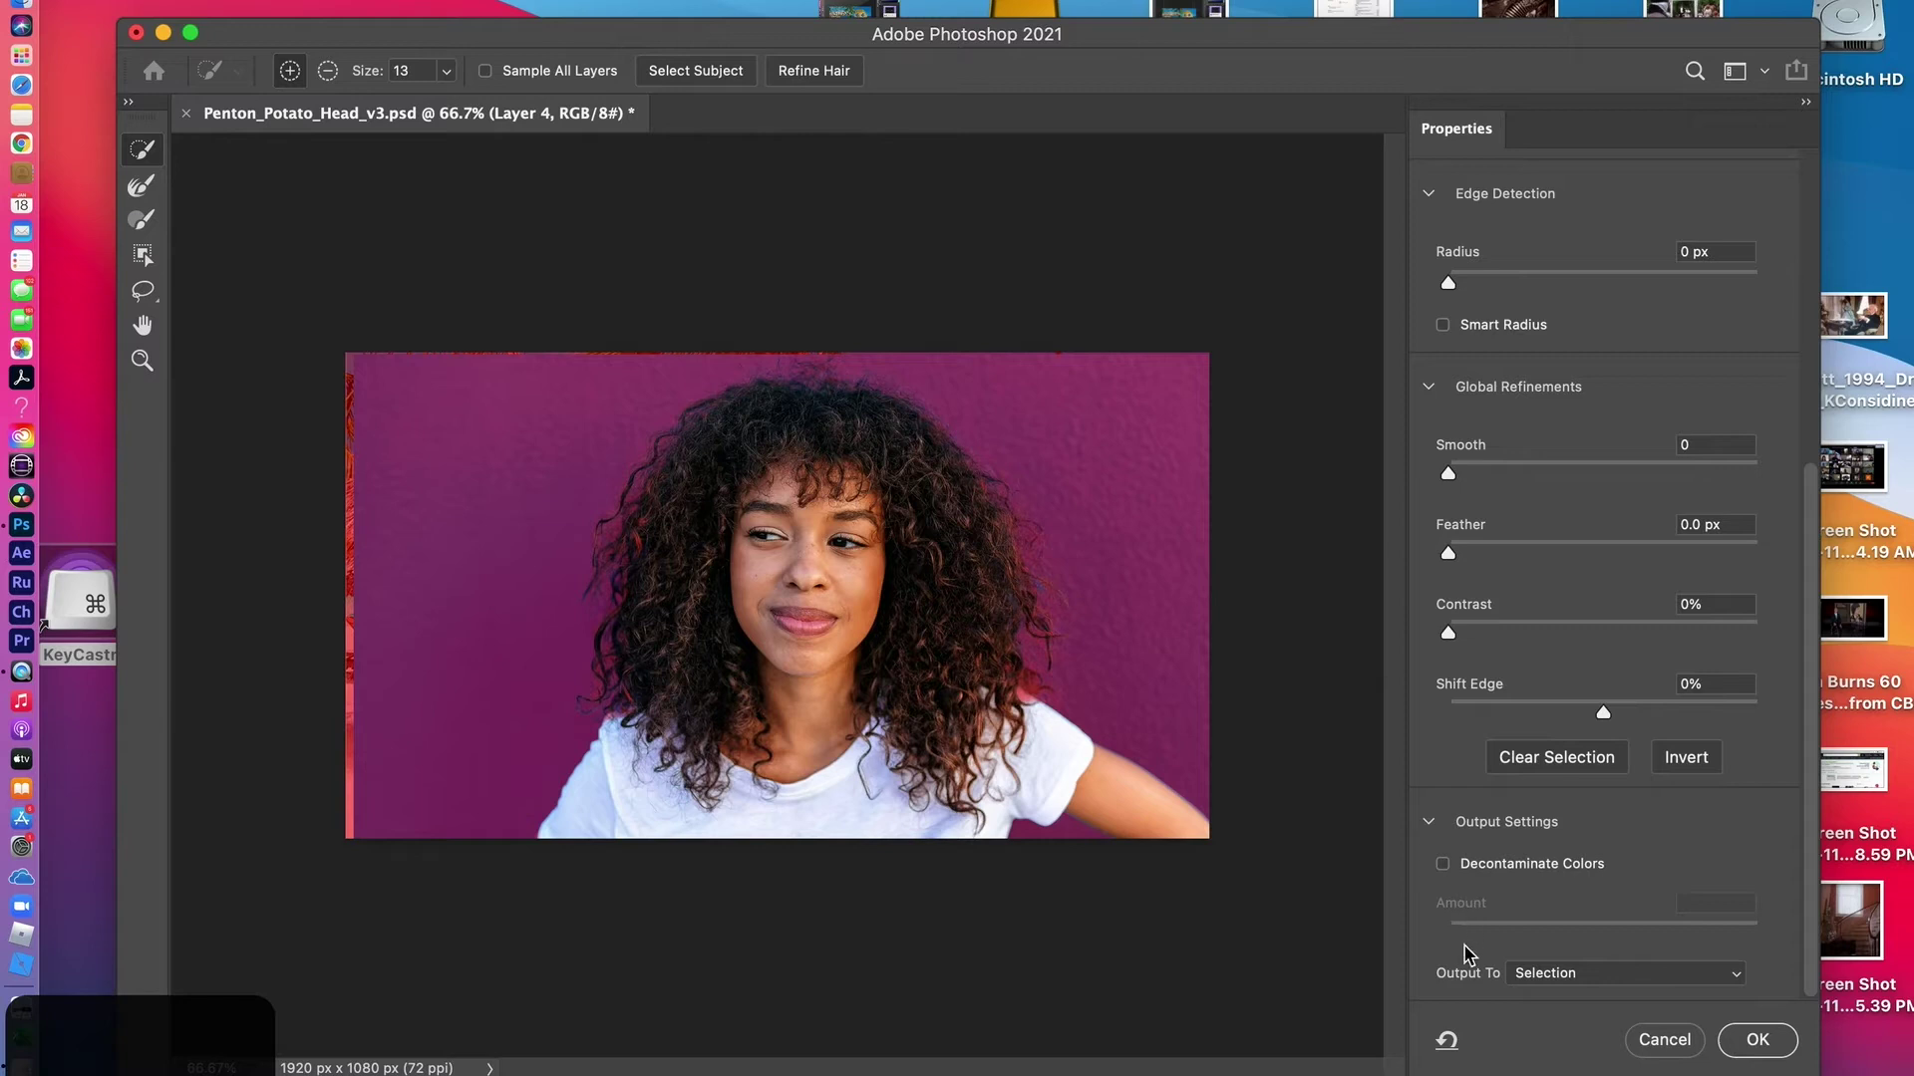
Output the refined selection of the woman to a new layer
click(1731, 982)
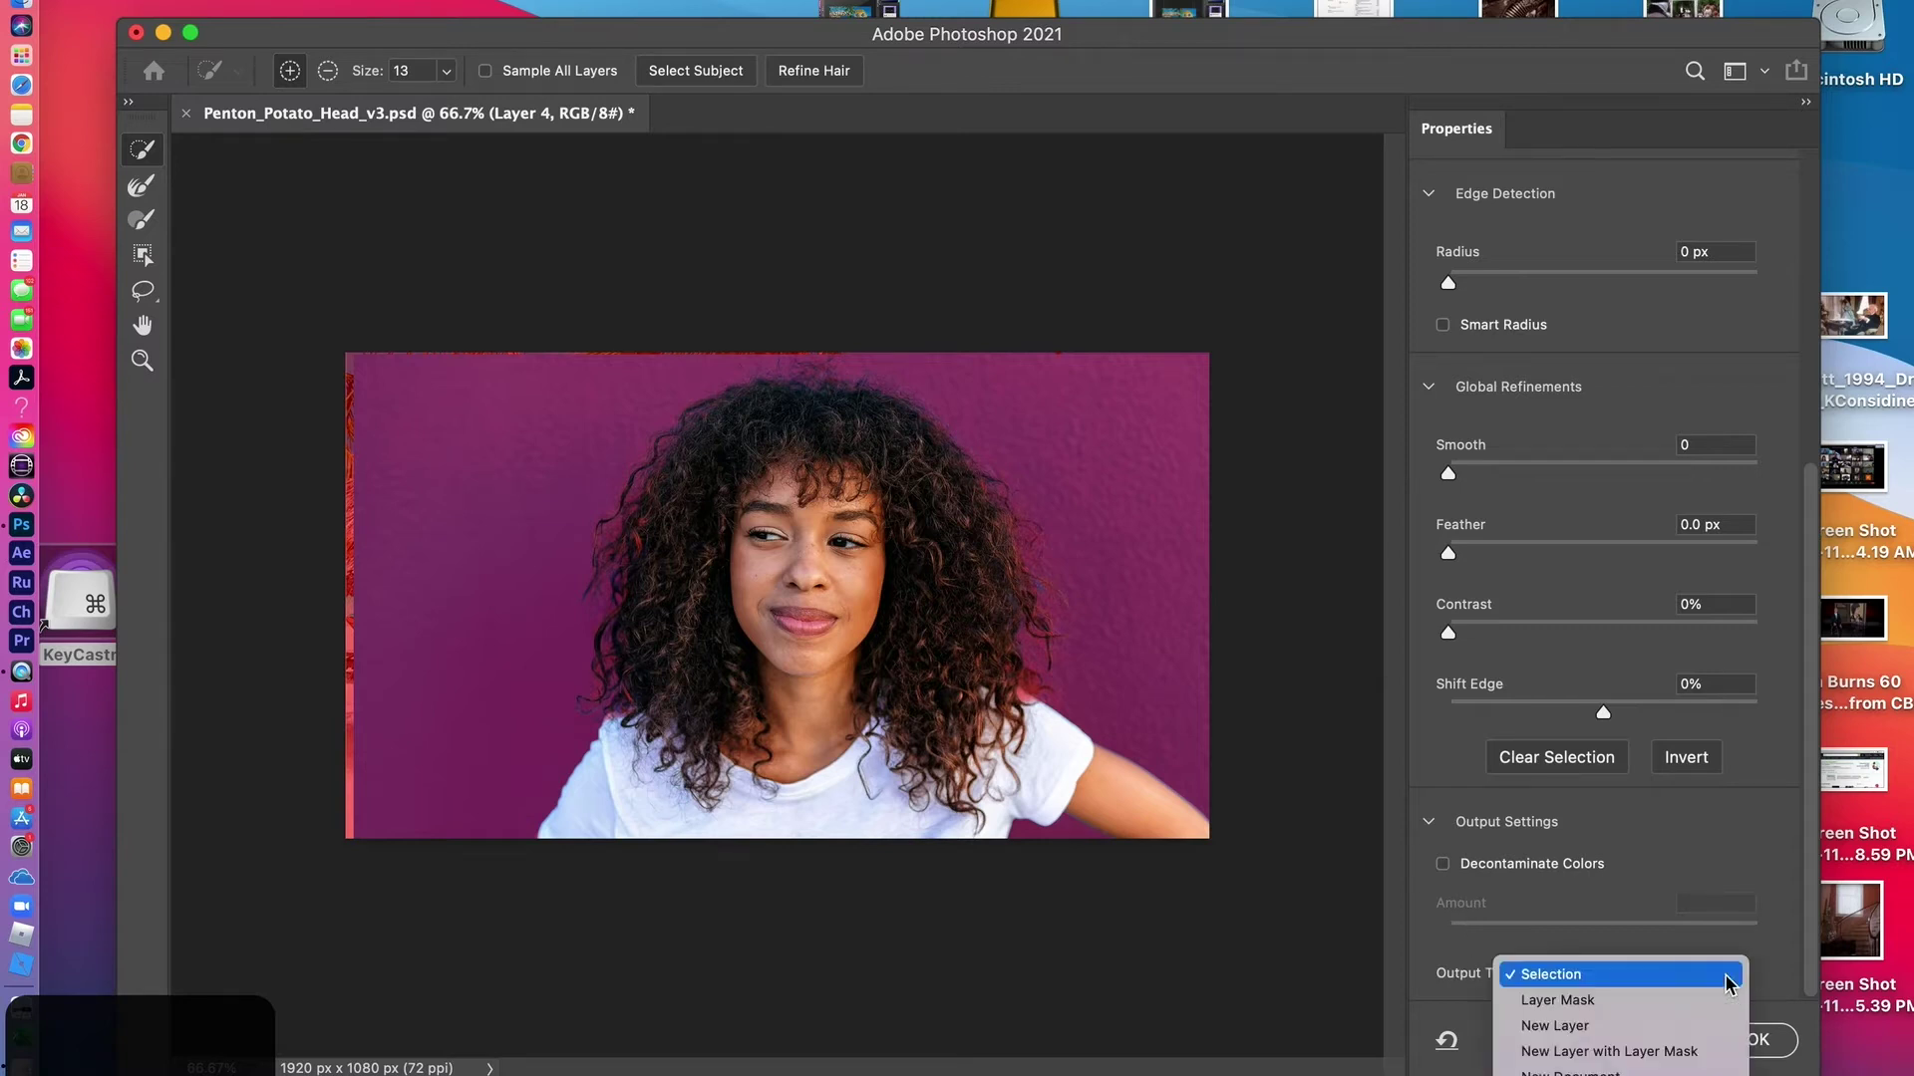
click(1666, 1025)
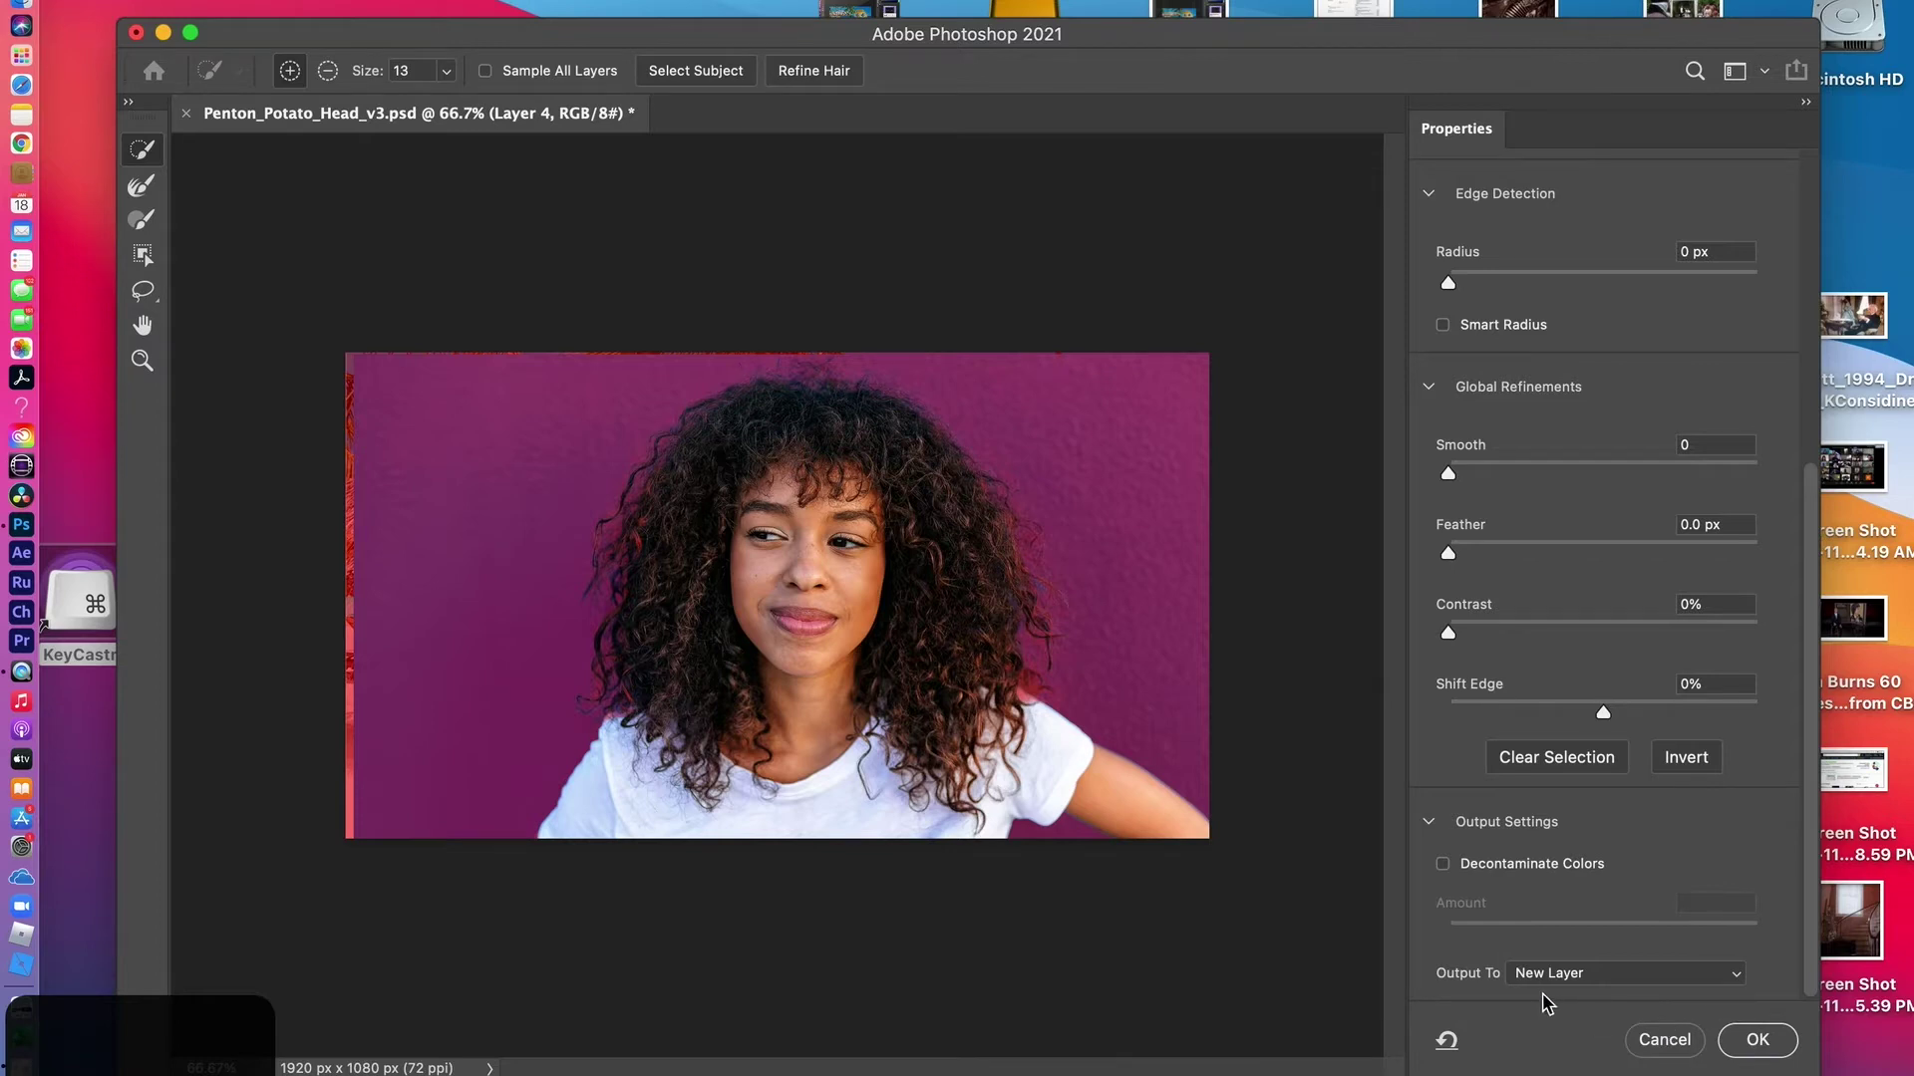
click(1431, 824)
click(1431, 823)
click(1757, 1041)
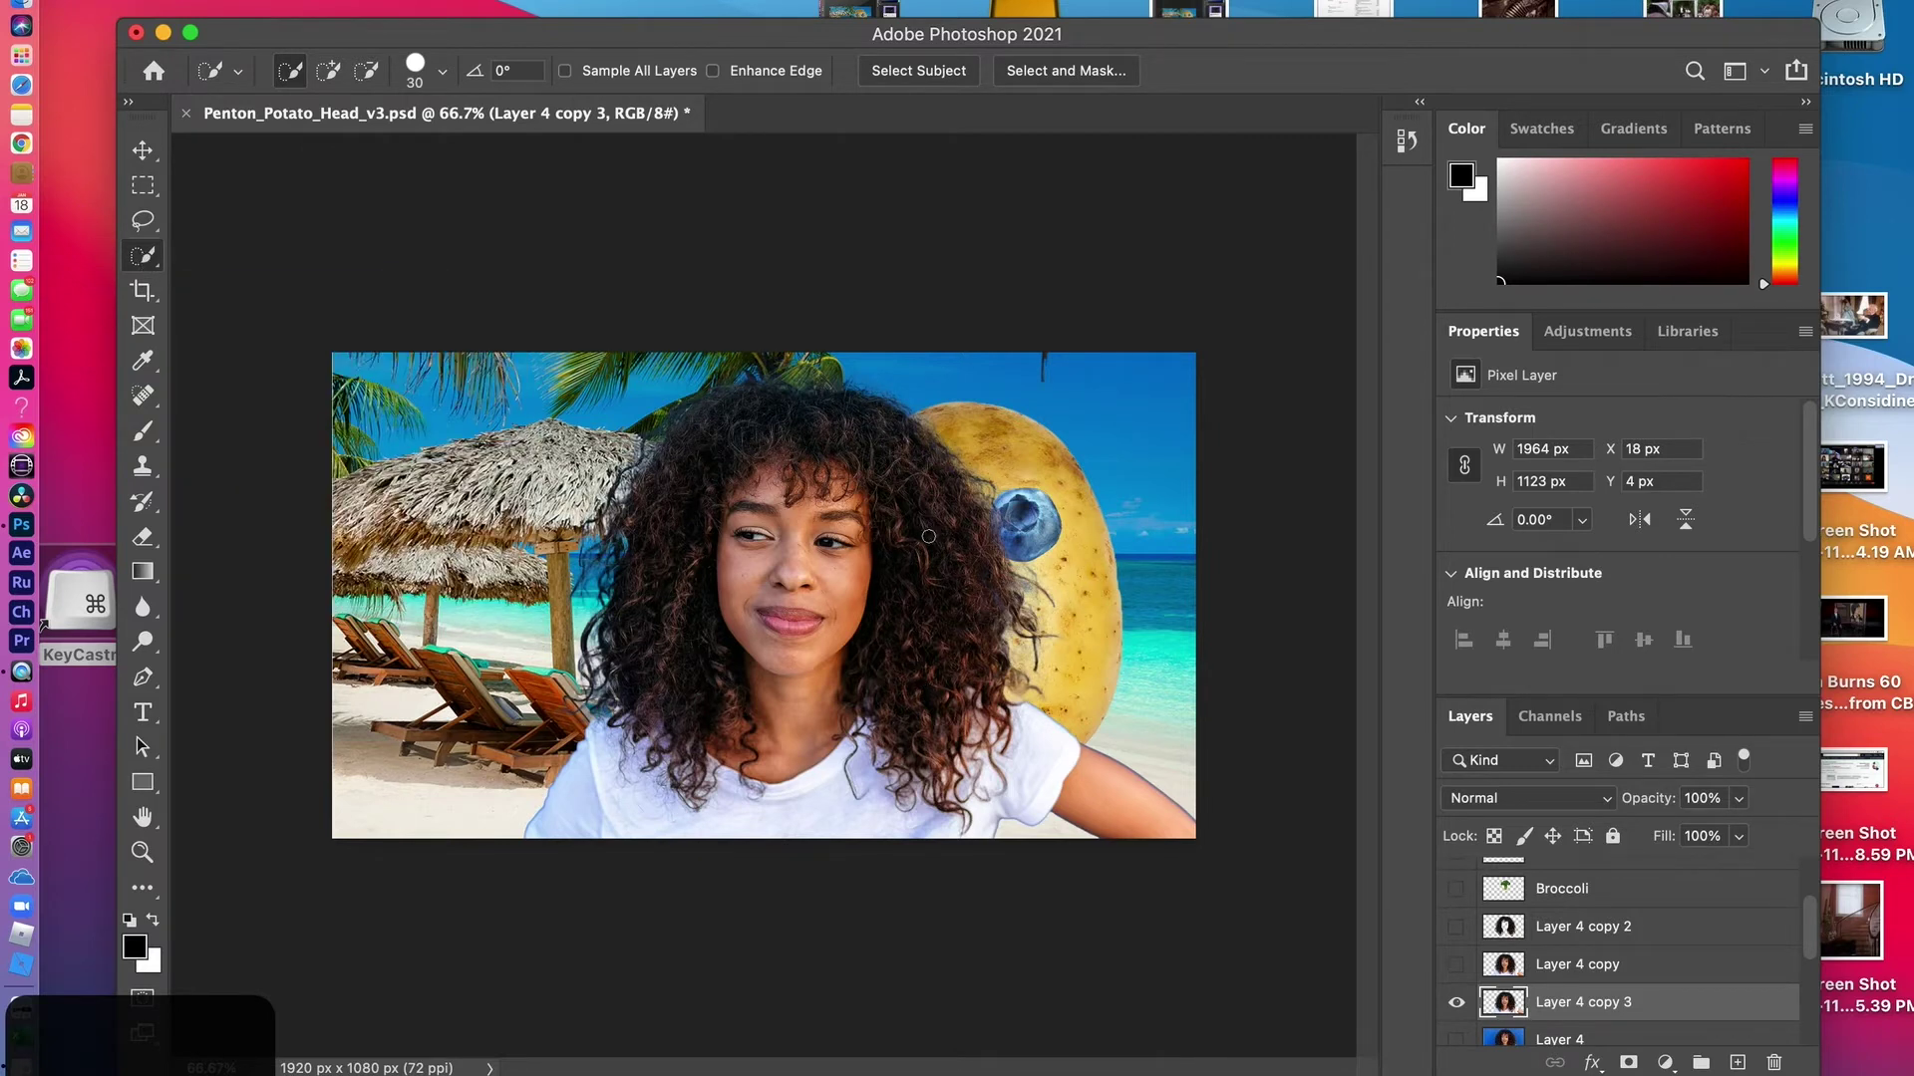
Save the document and select the woman's head and hair on Layer 4 copy 3 with a 50 px Quick Selection brush
key(bracketright)
key(bracketright)
key(bracketright)
key(bracketright)
key(bracketright)
key(bracketright)
key(super+s)
key(bracketright)
key(bracketright)
key(bracketright)
key(bracketleft)
key(bracketleft)
key(bracketleft)
key(bracketright)
key(bracketright)
key(bracketleft)
key(bracketleft)
key(bracketleft)
key(bracketleft)
key(bracketright)
key(bracketright)
key(bracketright)
key(bracketright)
key(bracketright)
mouse_move(945, 573)
mouse_down()
mouse_move(927, 725)
mouse_move(924, 703)
mouse_move(969, 689)
mouse_move(966, 562)
mouse_move(1016, 605)
mouse_move(932, 463)
mouse_move(861, 419)
mouse_move(736, 400)
mouse_move(604, 502)
mouse_up()
mouse_move(603, 576)
mouse_down()
mouse_move(638, 583)
mouse_move(646, 628)
mouse_move(650, 610)
mouse_move(676, 634)
mouse_up()
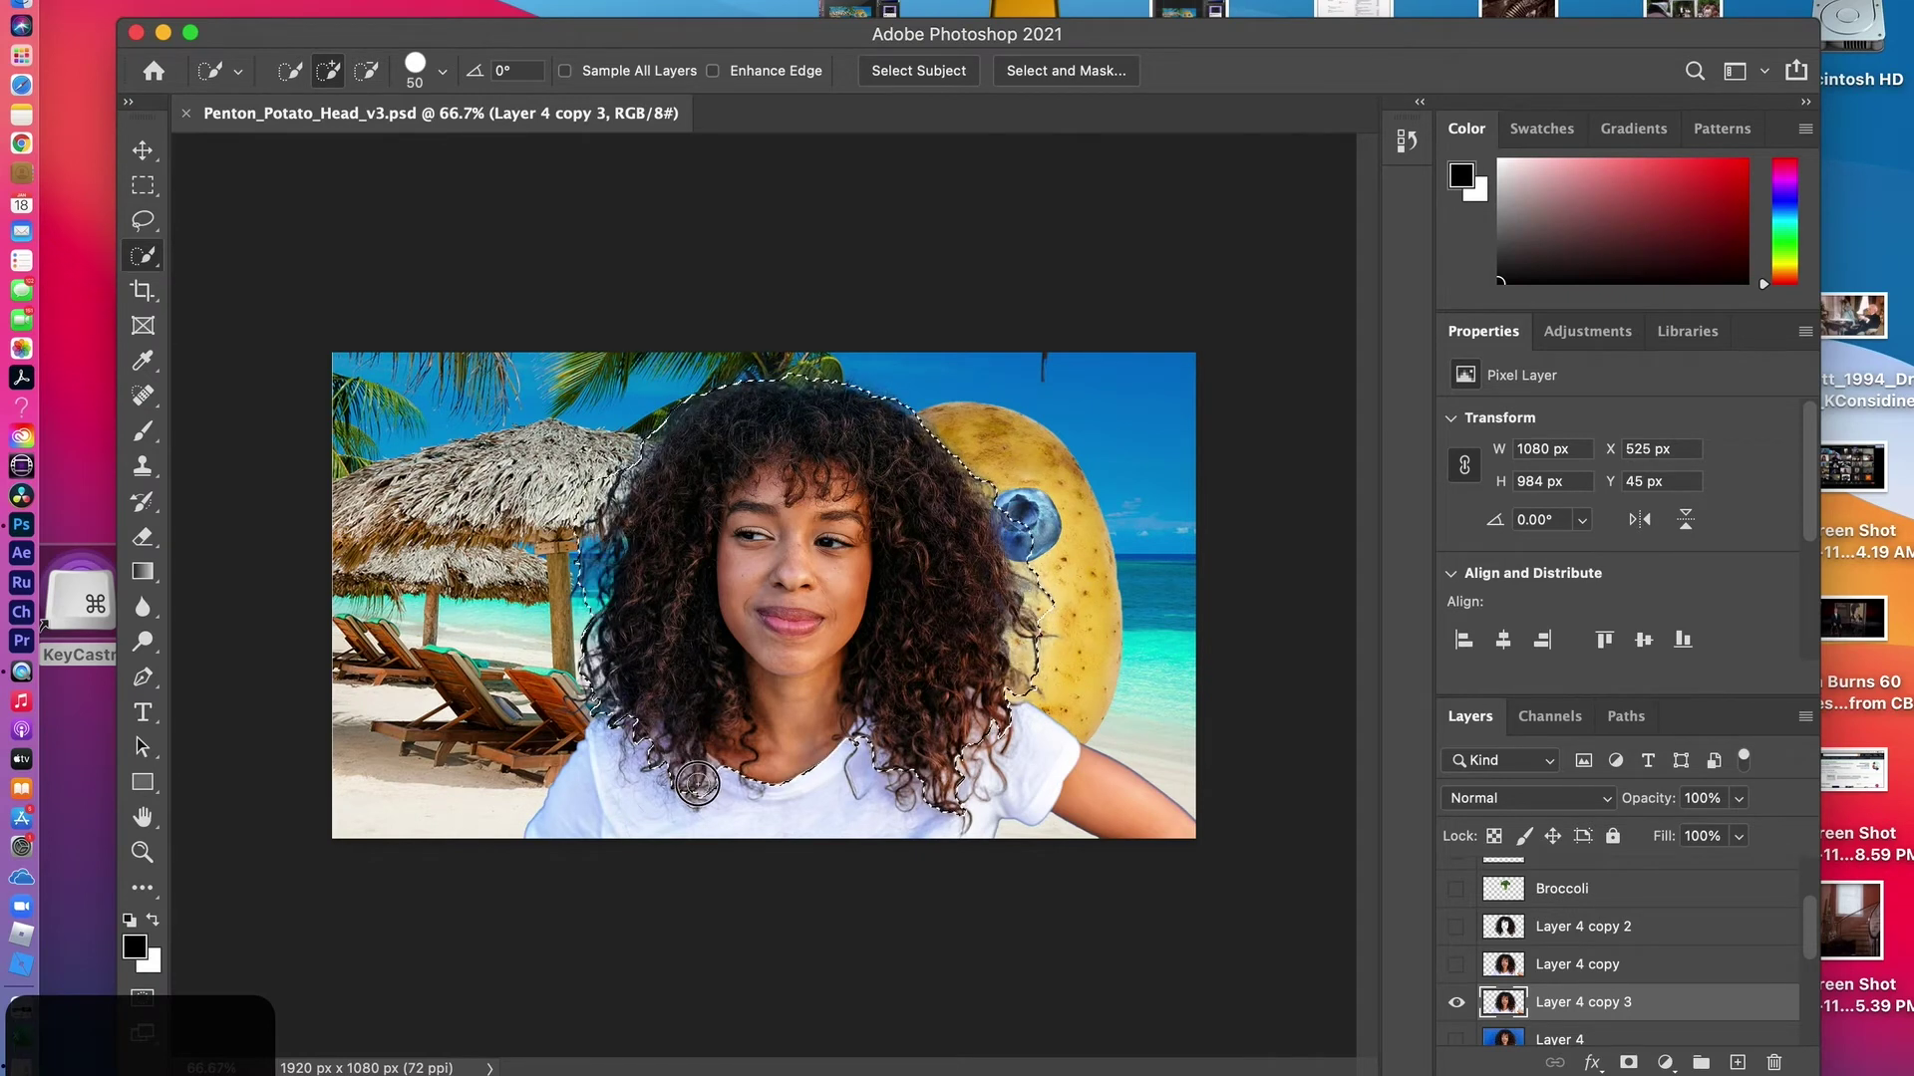
drag(693, 784, 698, 749)
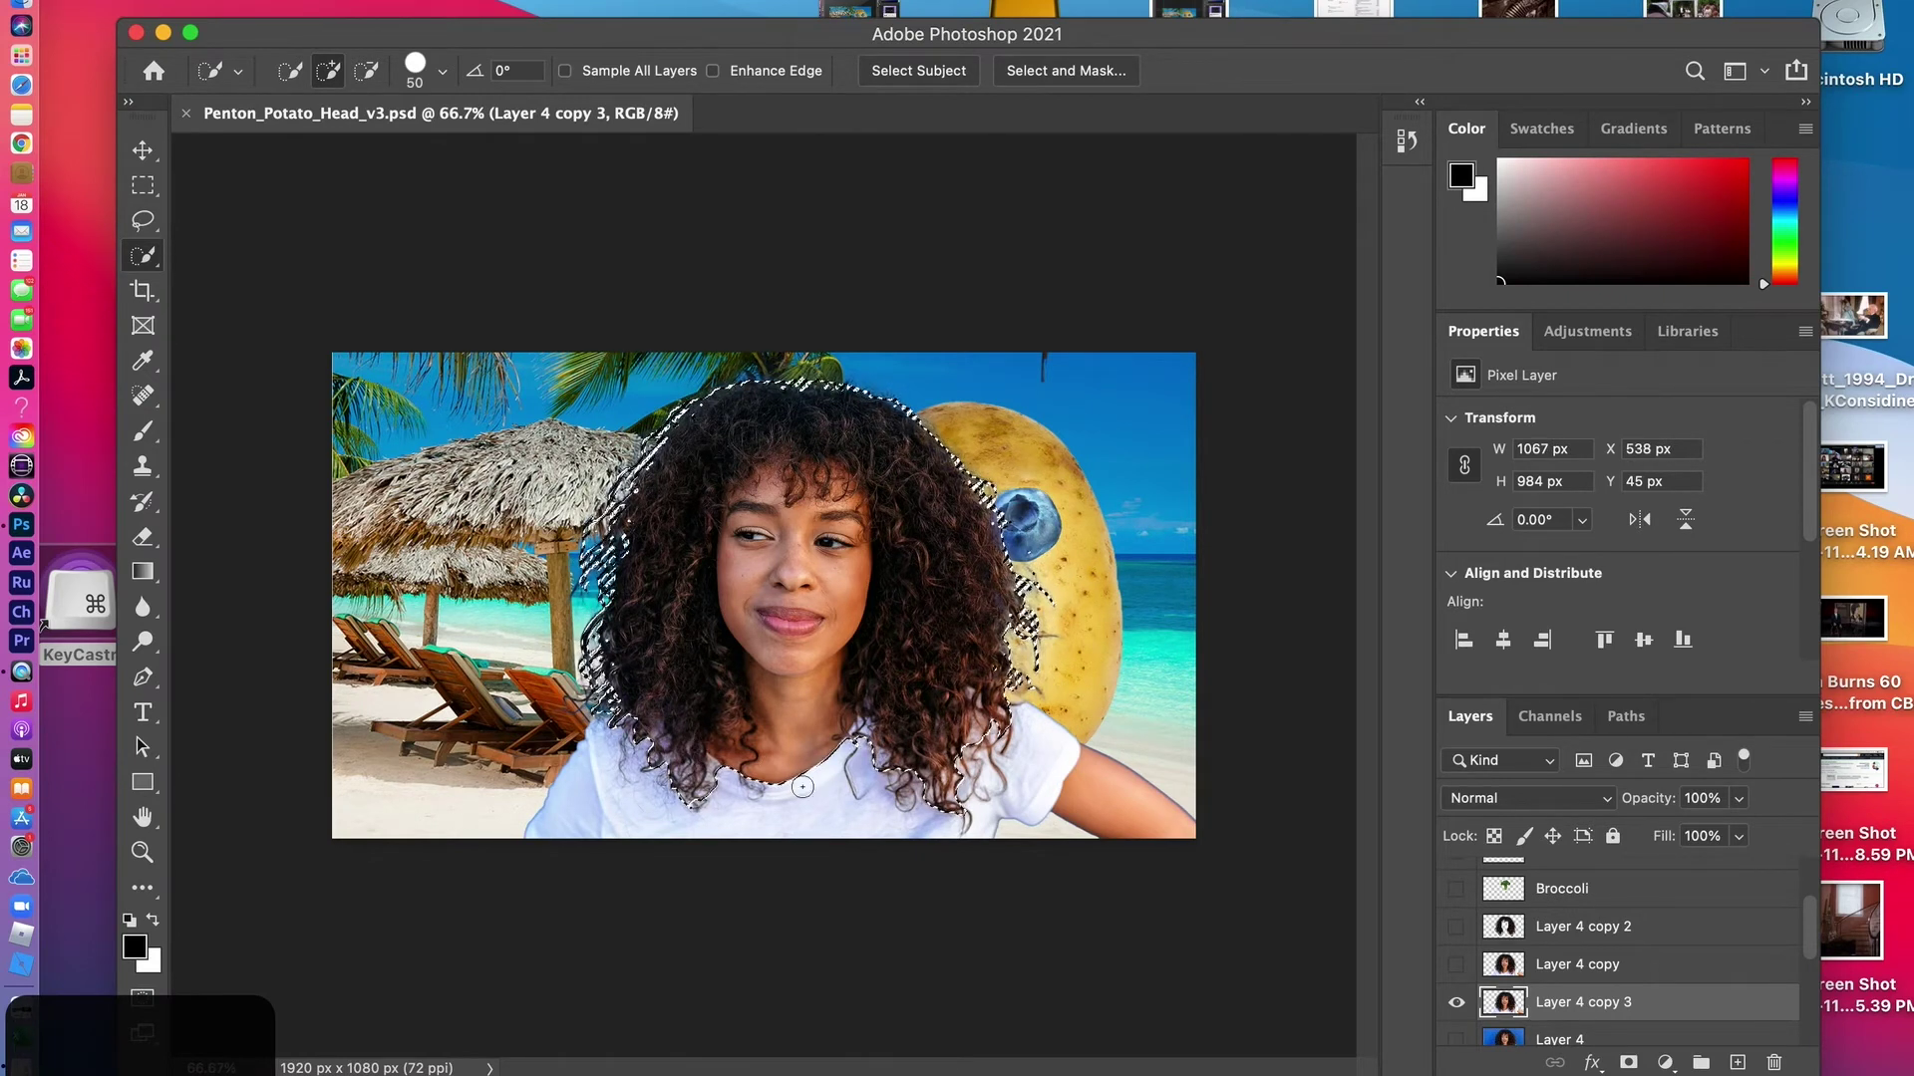
Subtract the woman's neck, face and forehead from the hair selection
key(alt)
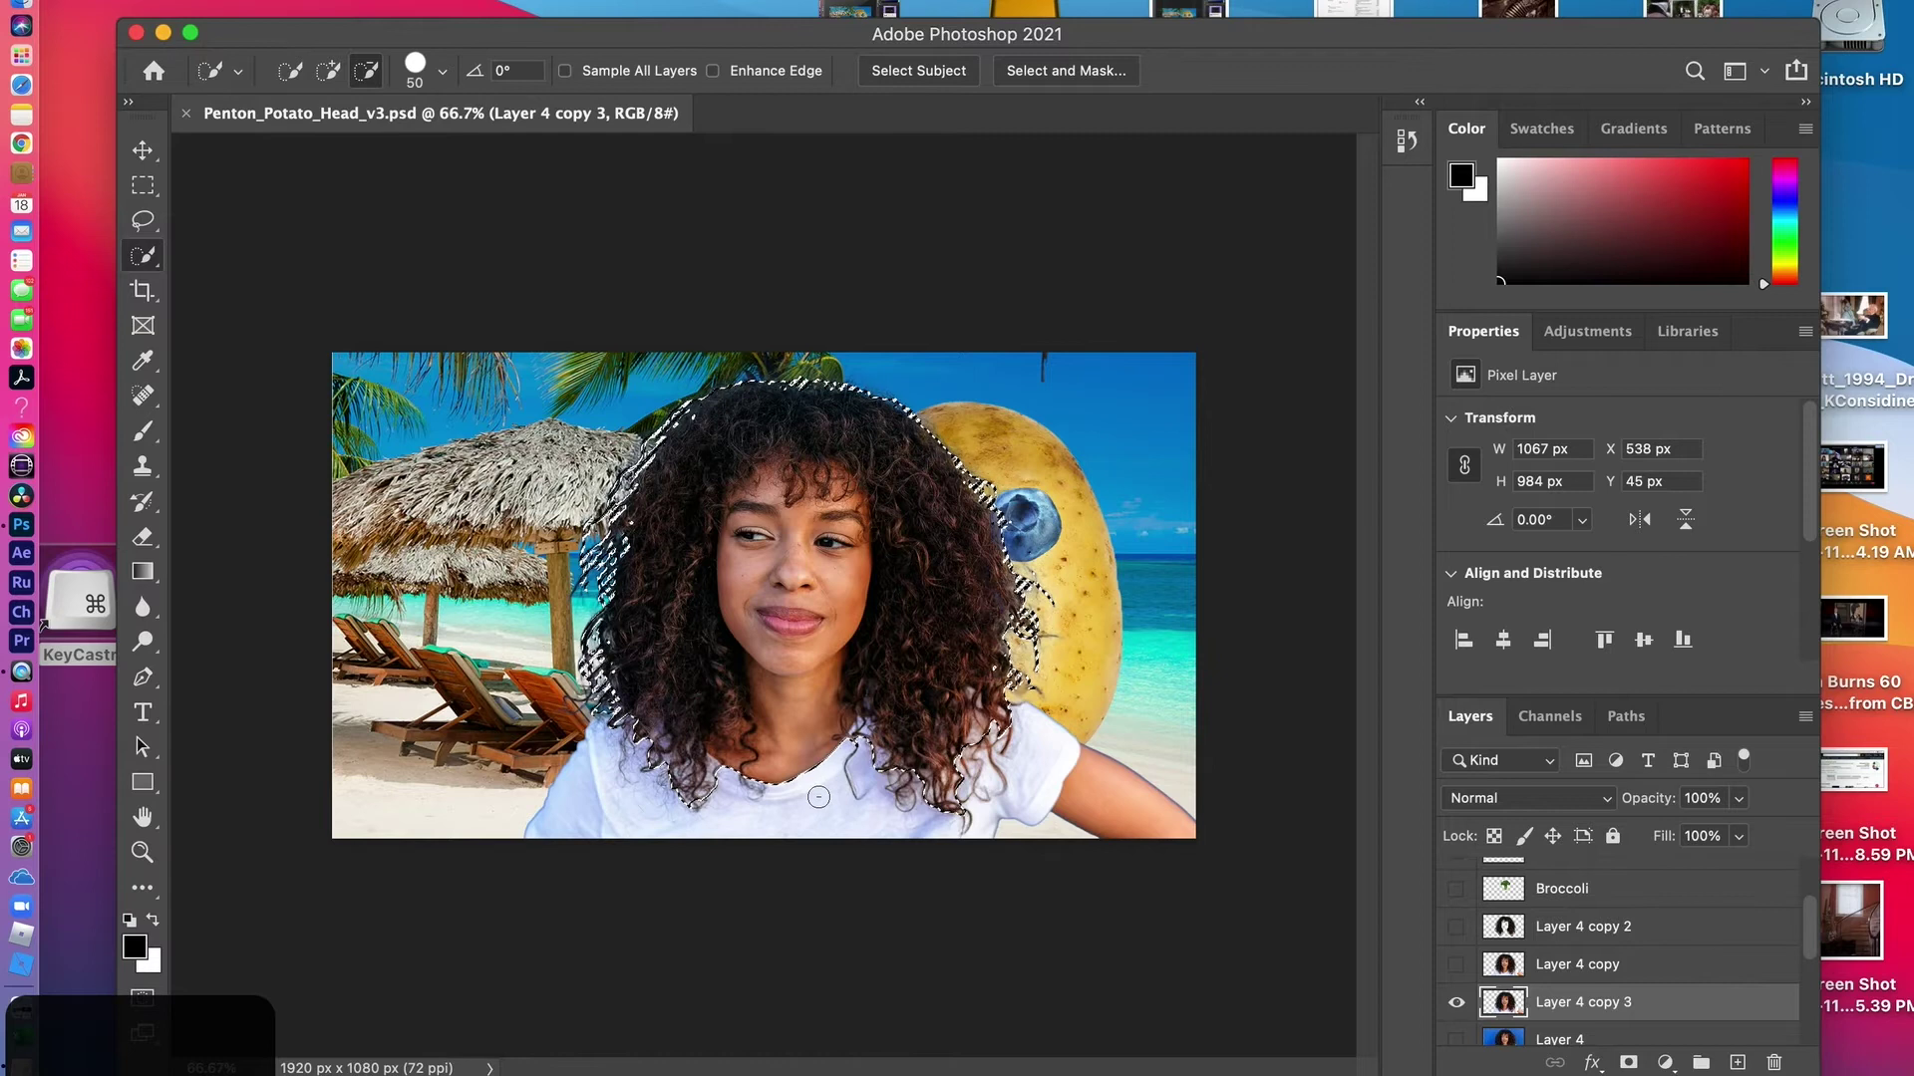
mouse_move(816, 787)
mouse_down()
mouse_move(804, 645)
mouse_move(824, 514)
mouse_up()
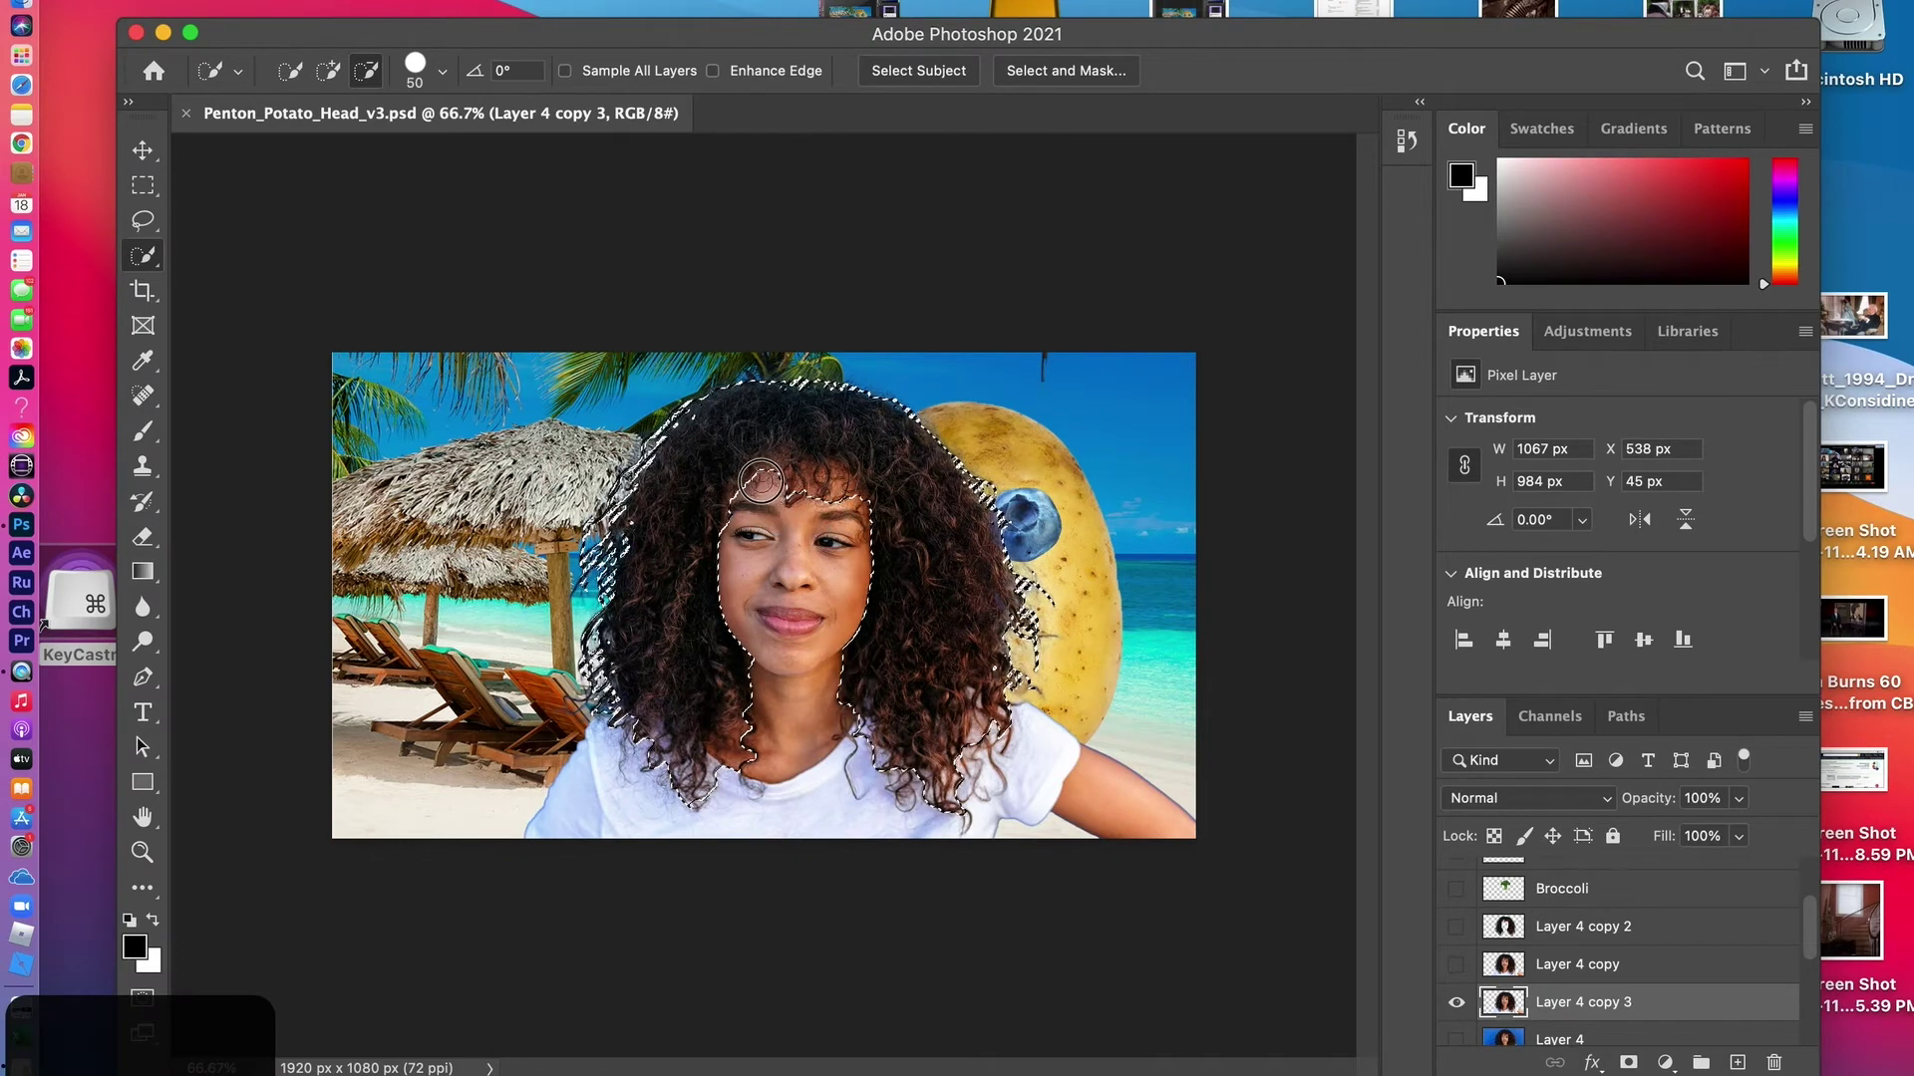
alt+click(766, 478)
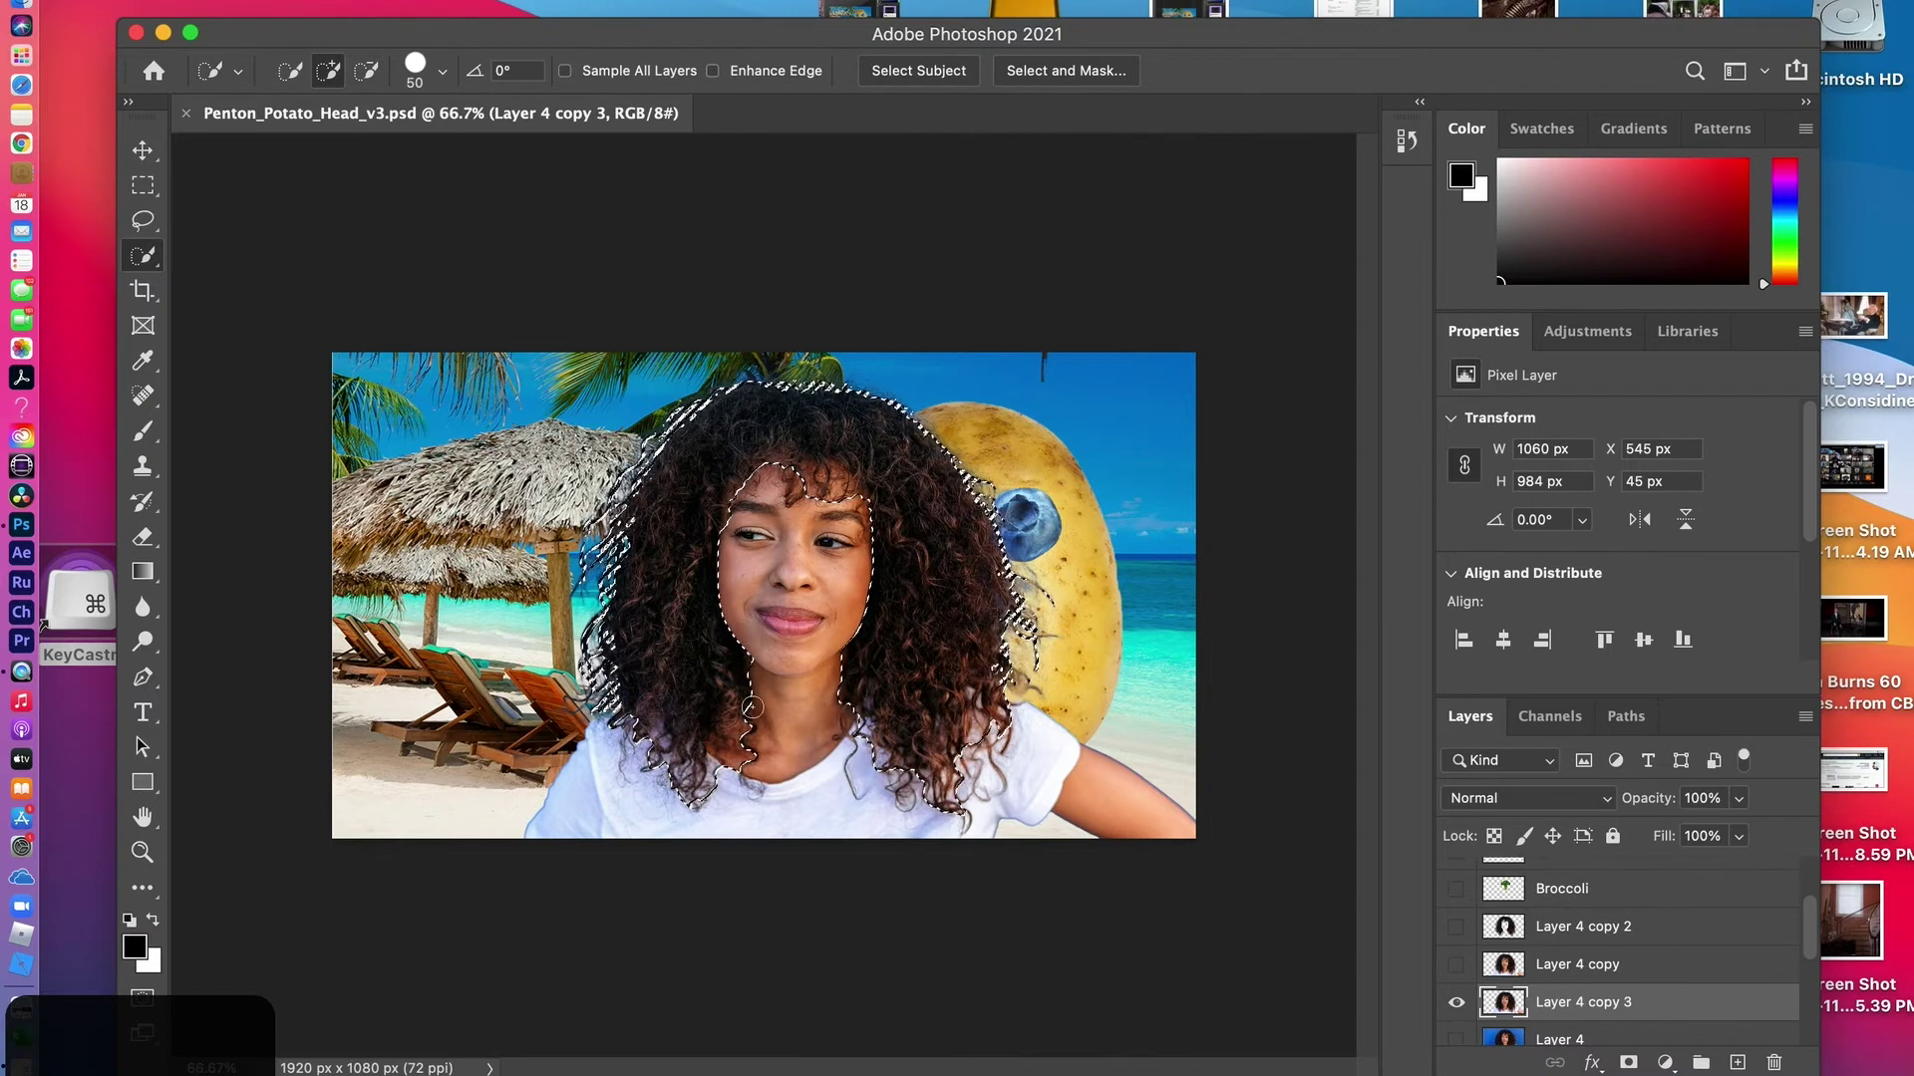
Subtract the chest skin beside the dangling curl left of the neck from the hair selection with a 15 px Quick Selection brush
key(super+equal)
key(super+equal)
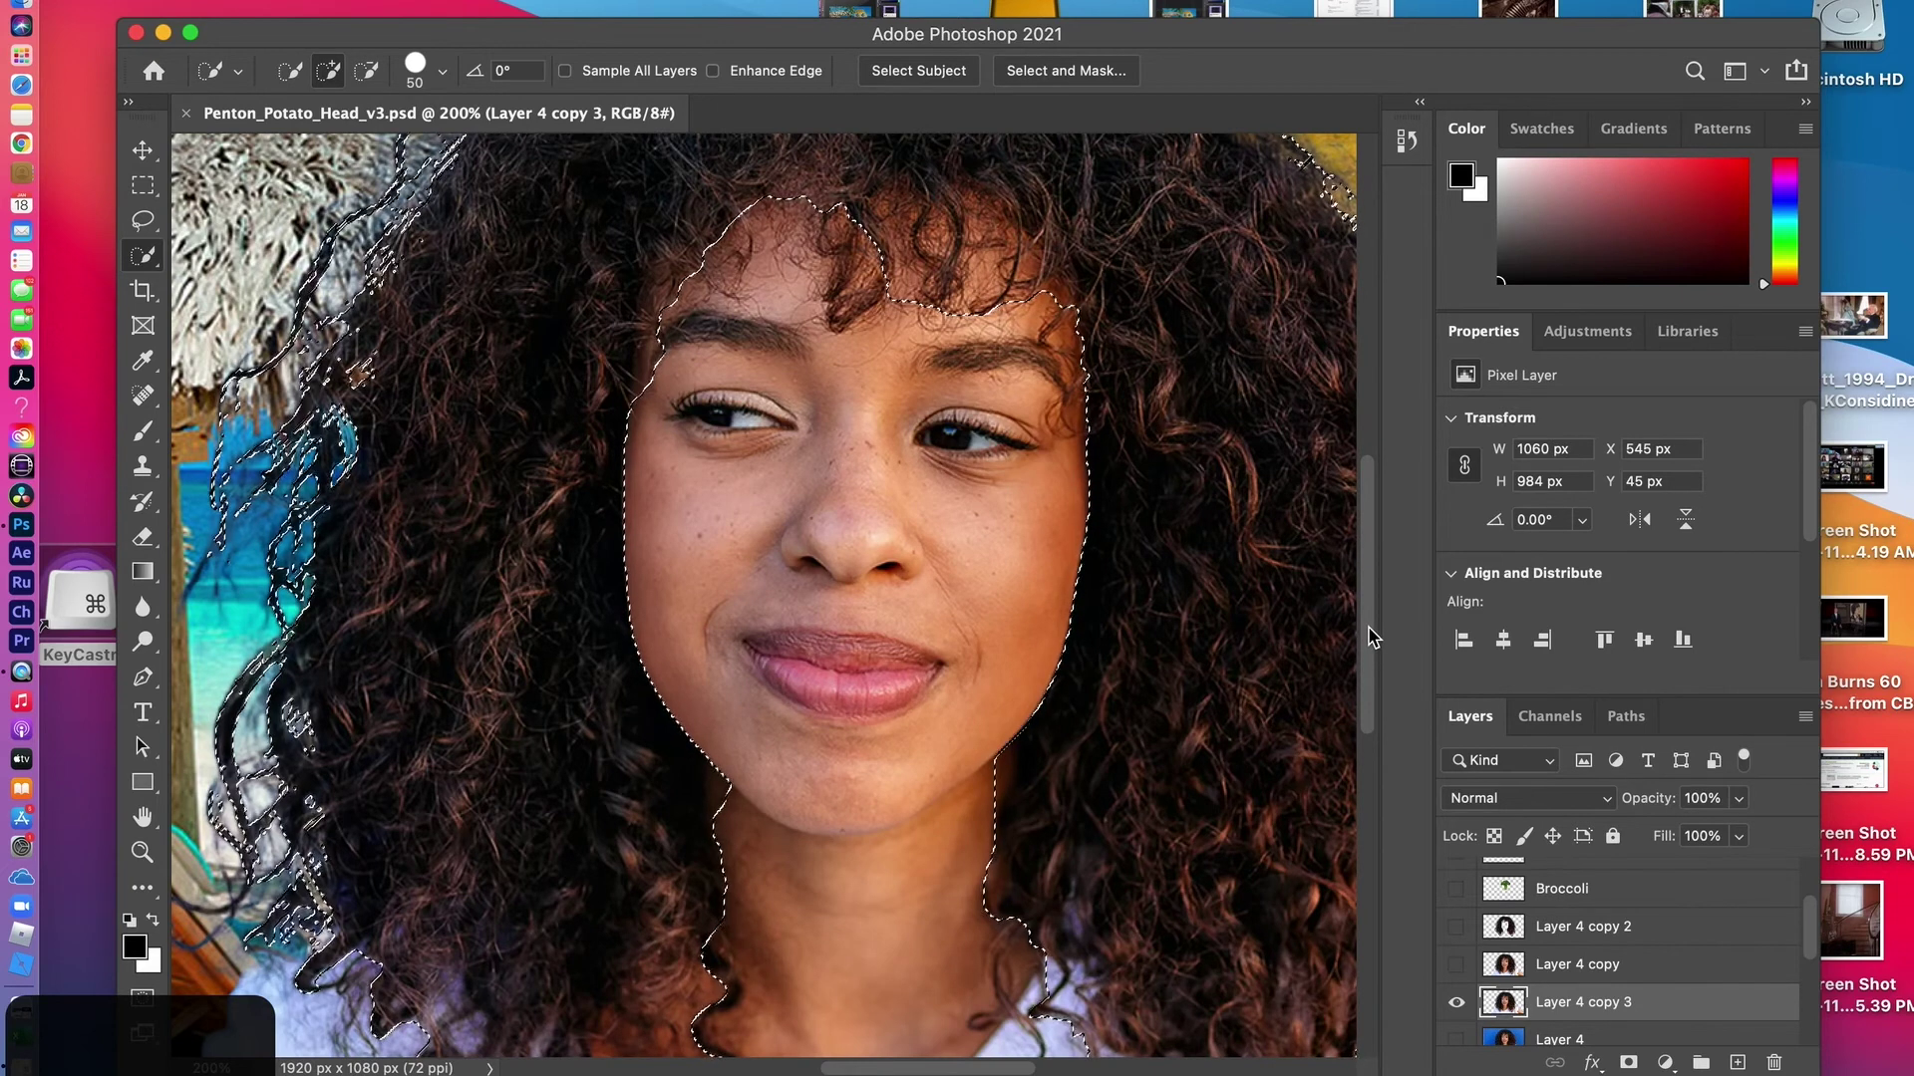
drag(1369, 636, 1373, 712)
key(super+equal)
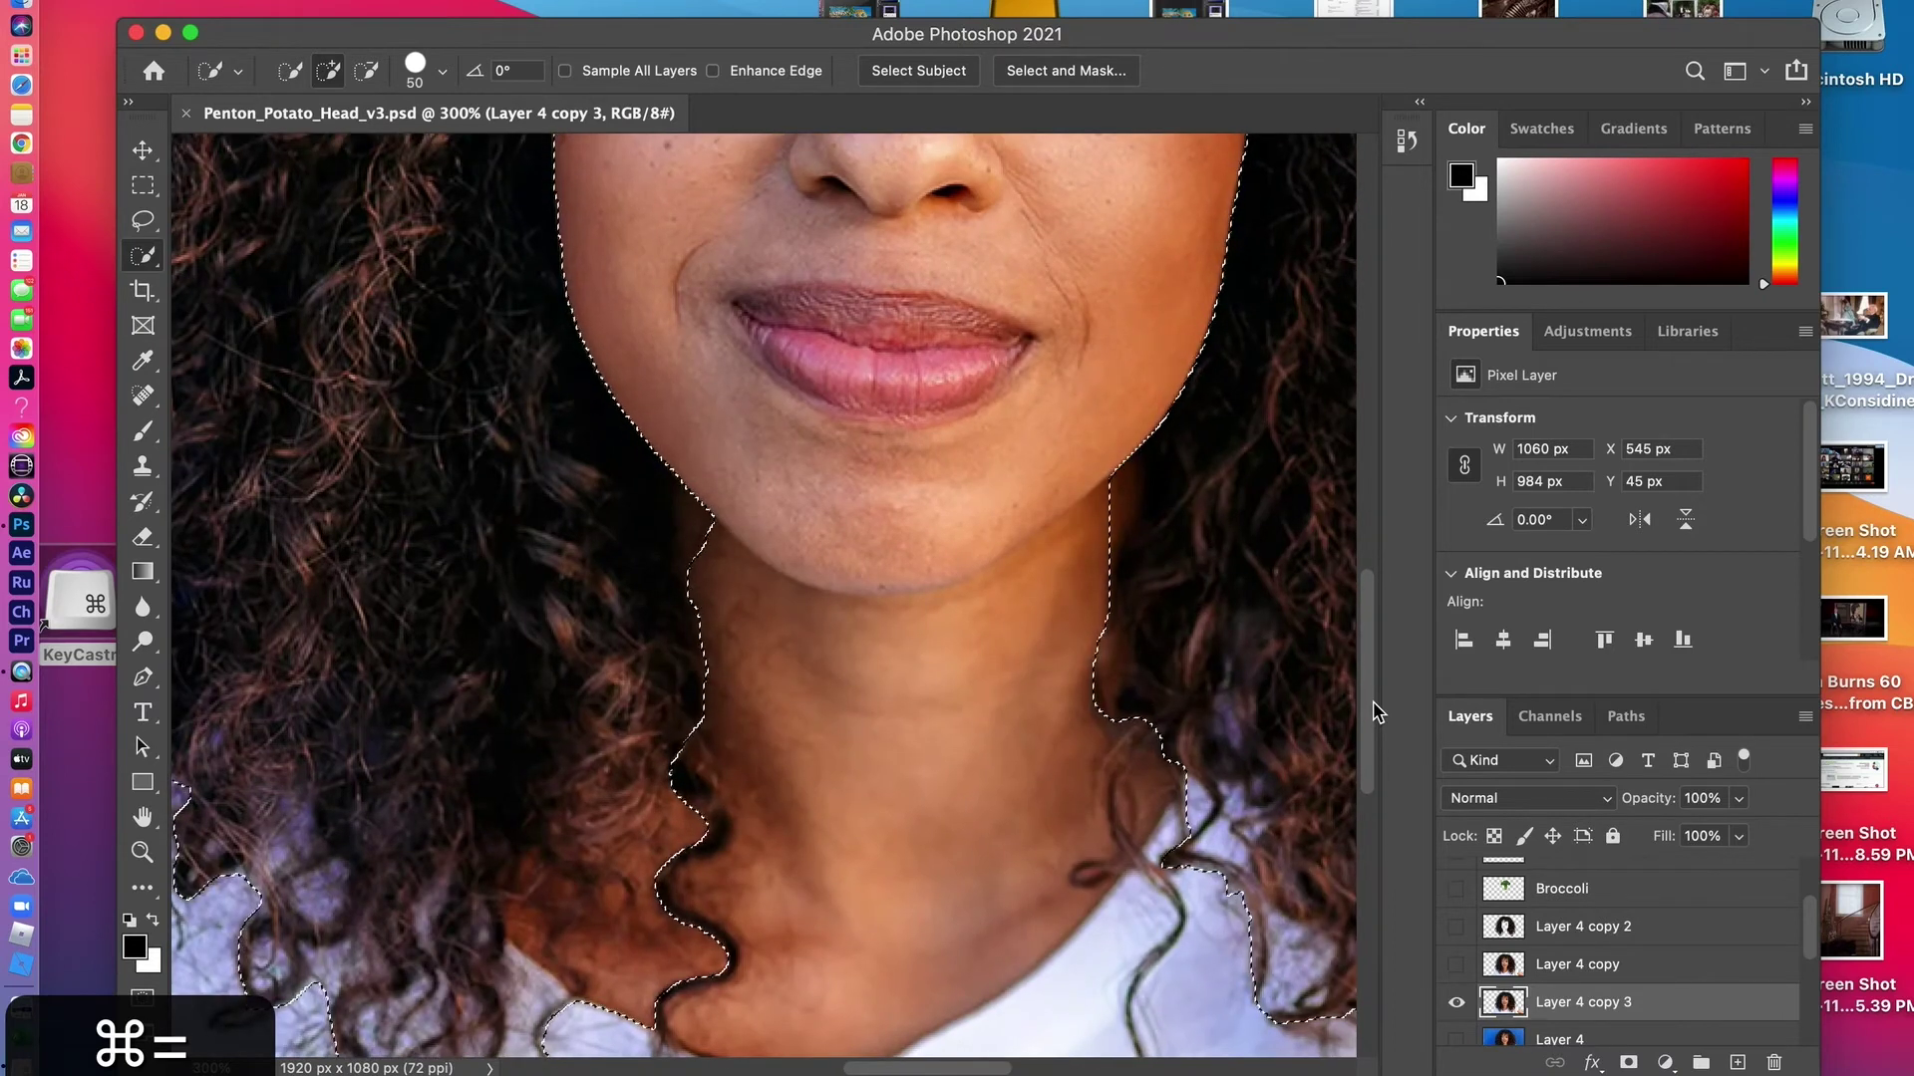
key(super+minus)
key(super+minus)
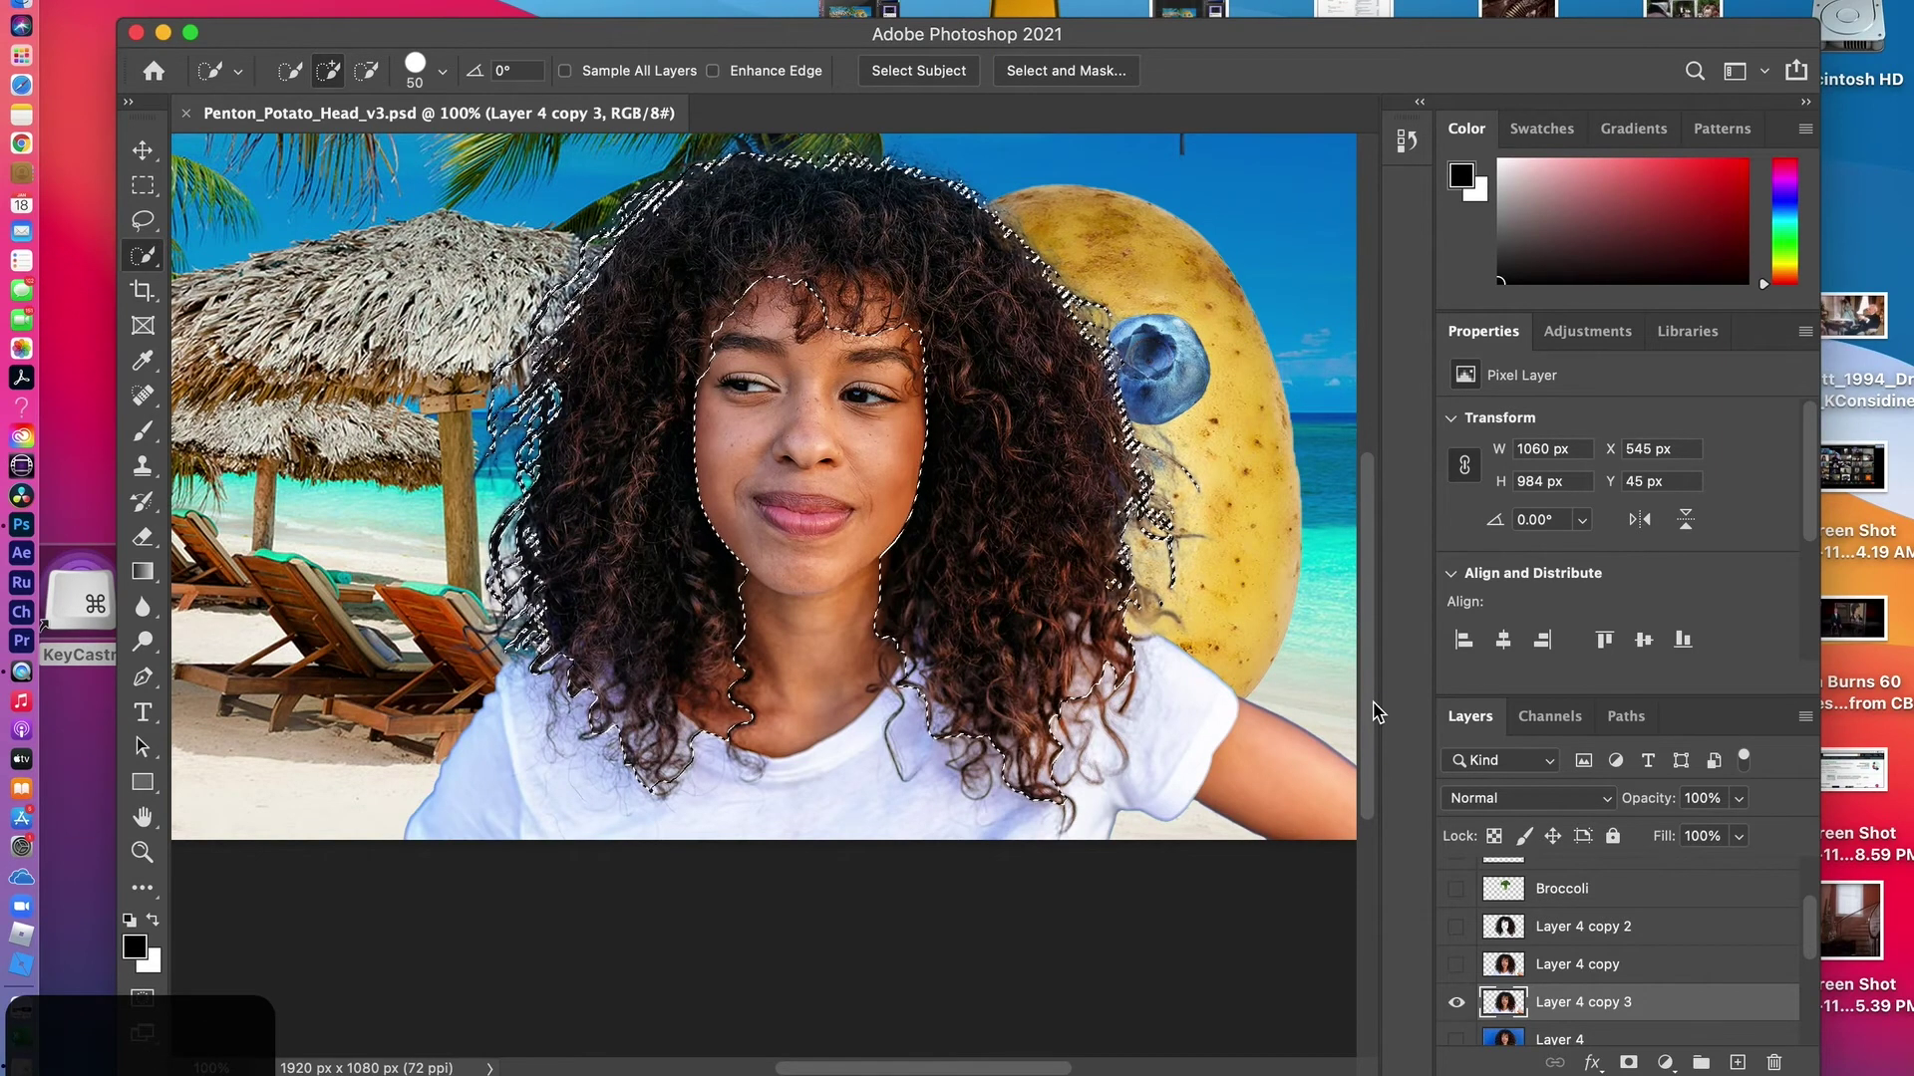
key(super+equal)
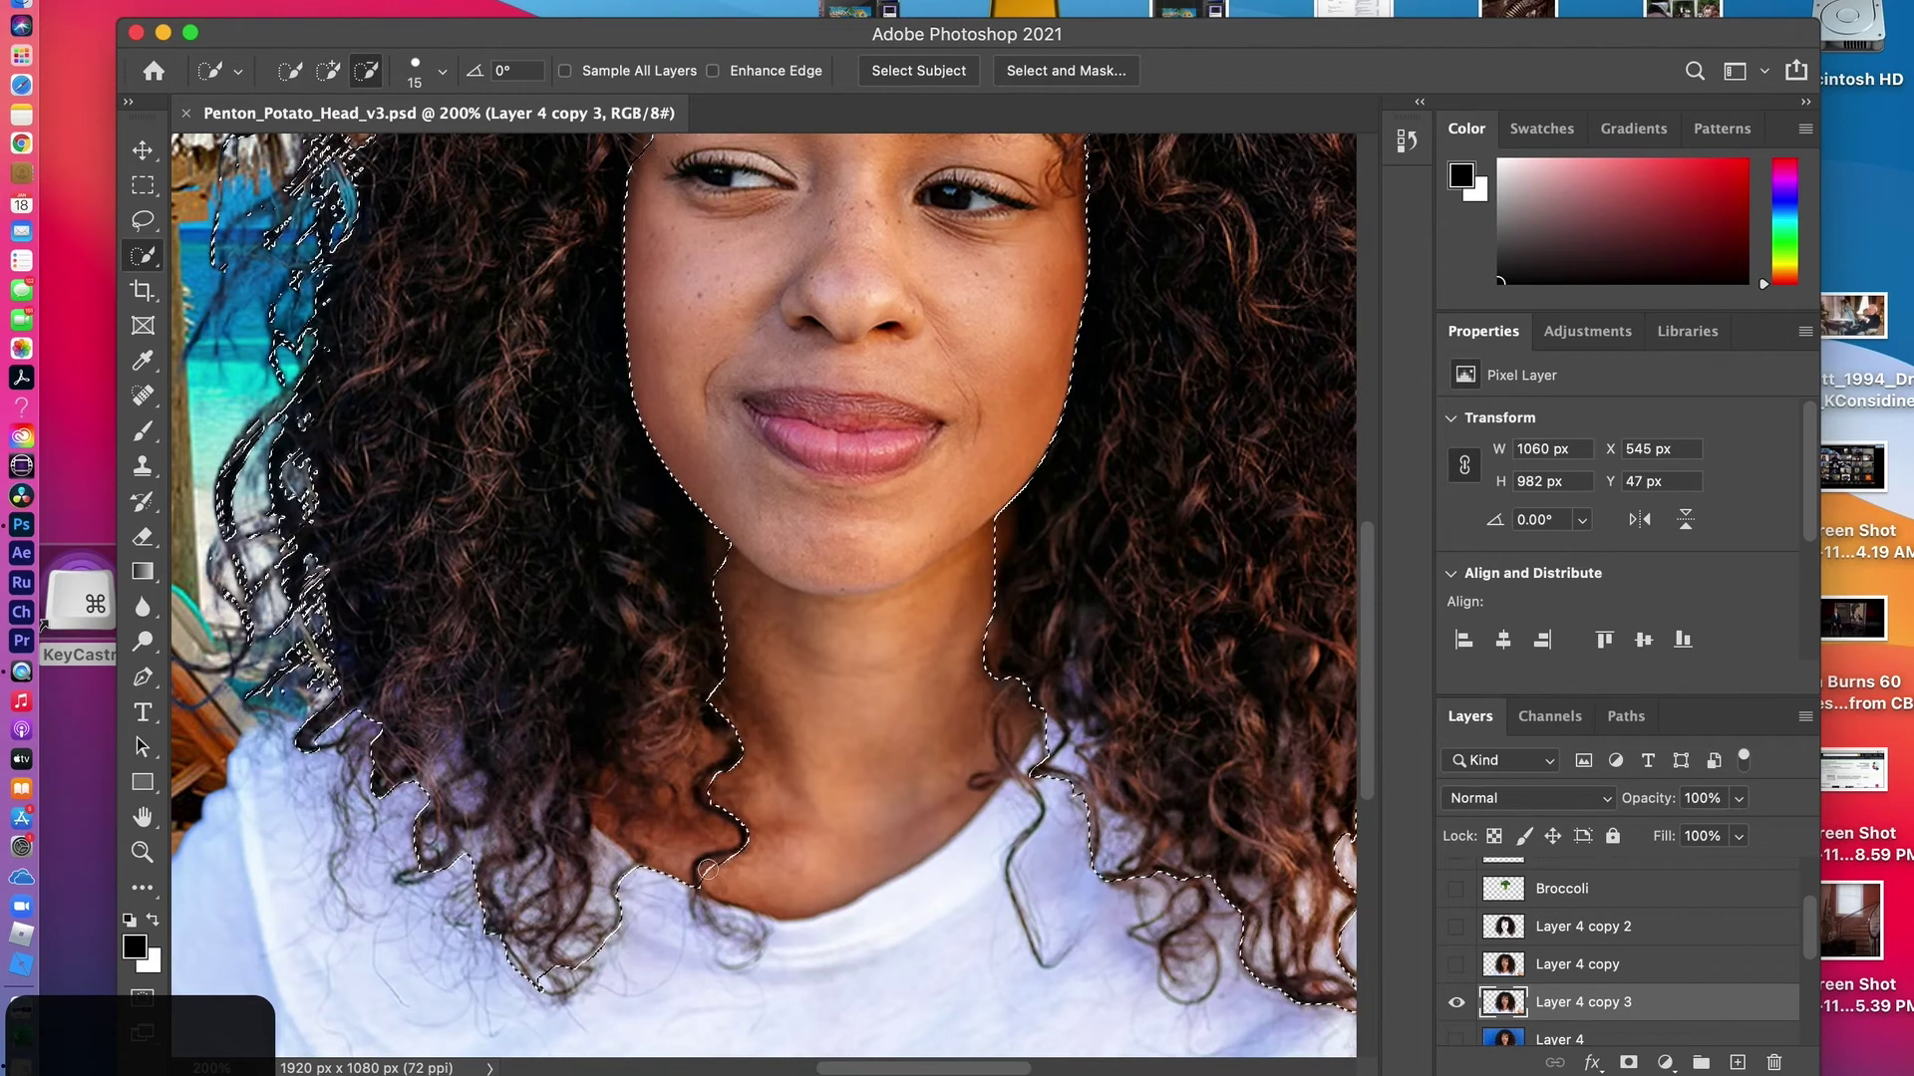
click(712, 874)
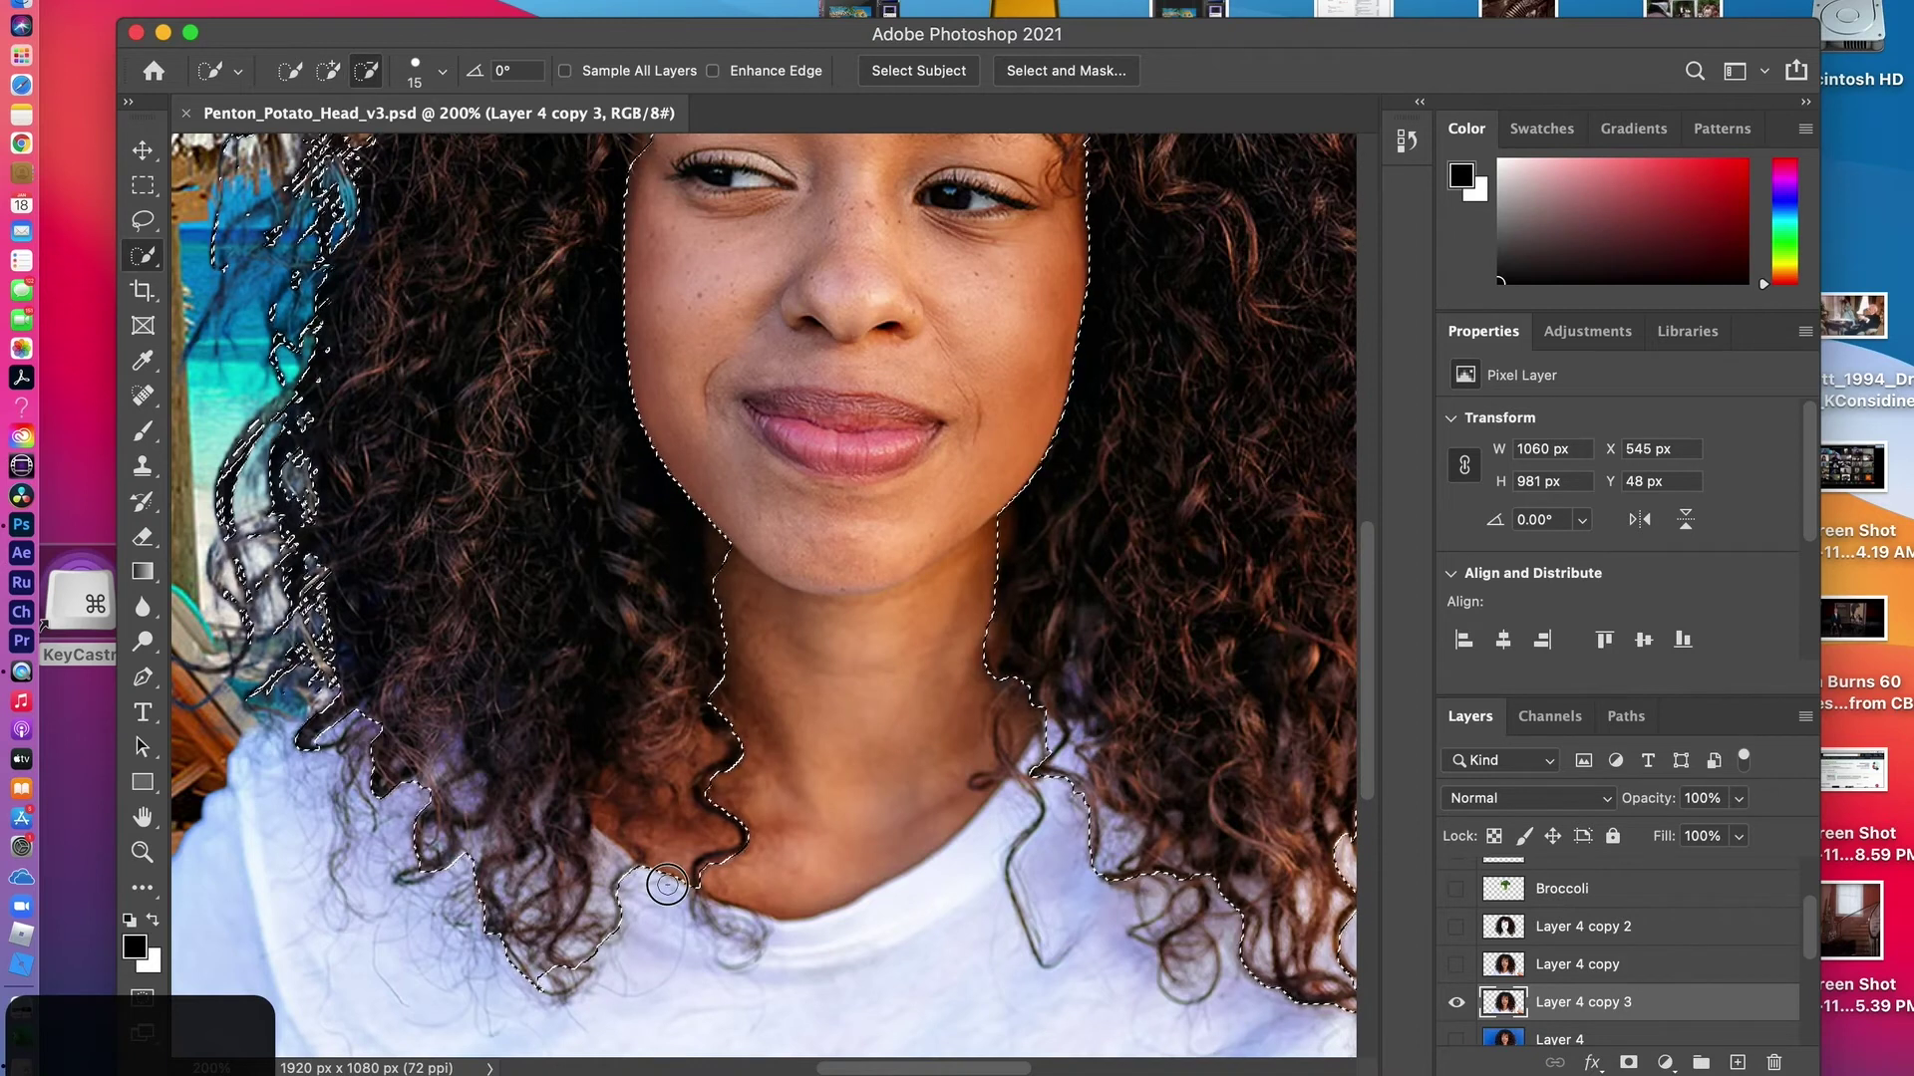
drag(670, 879, 705, 746)
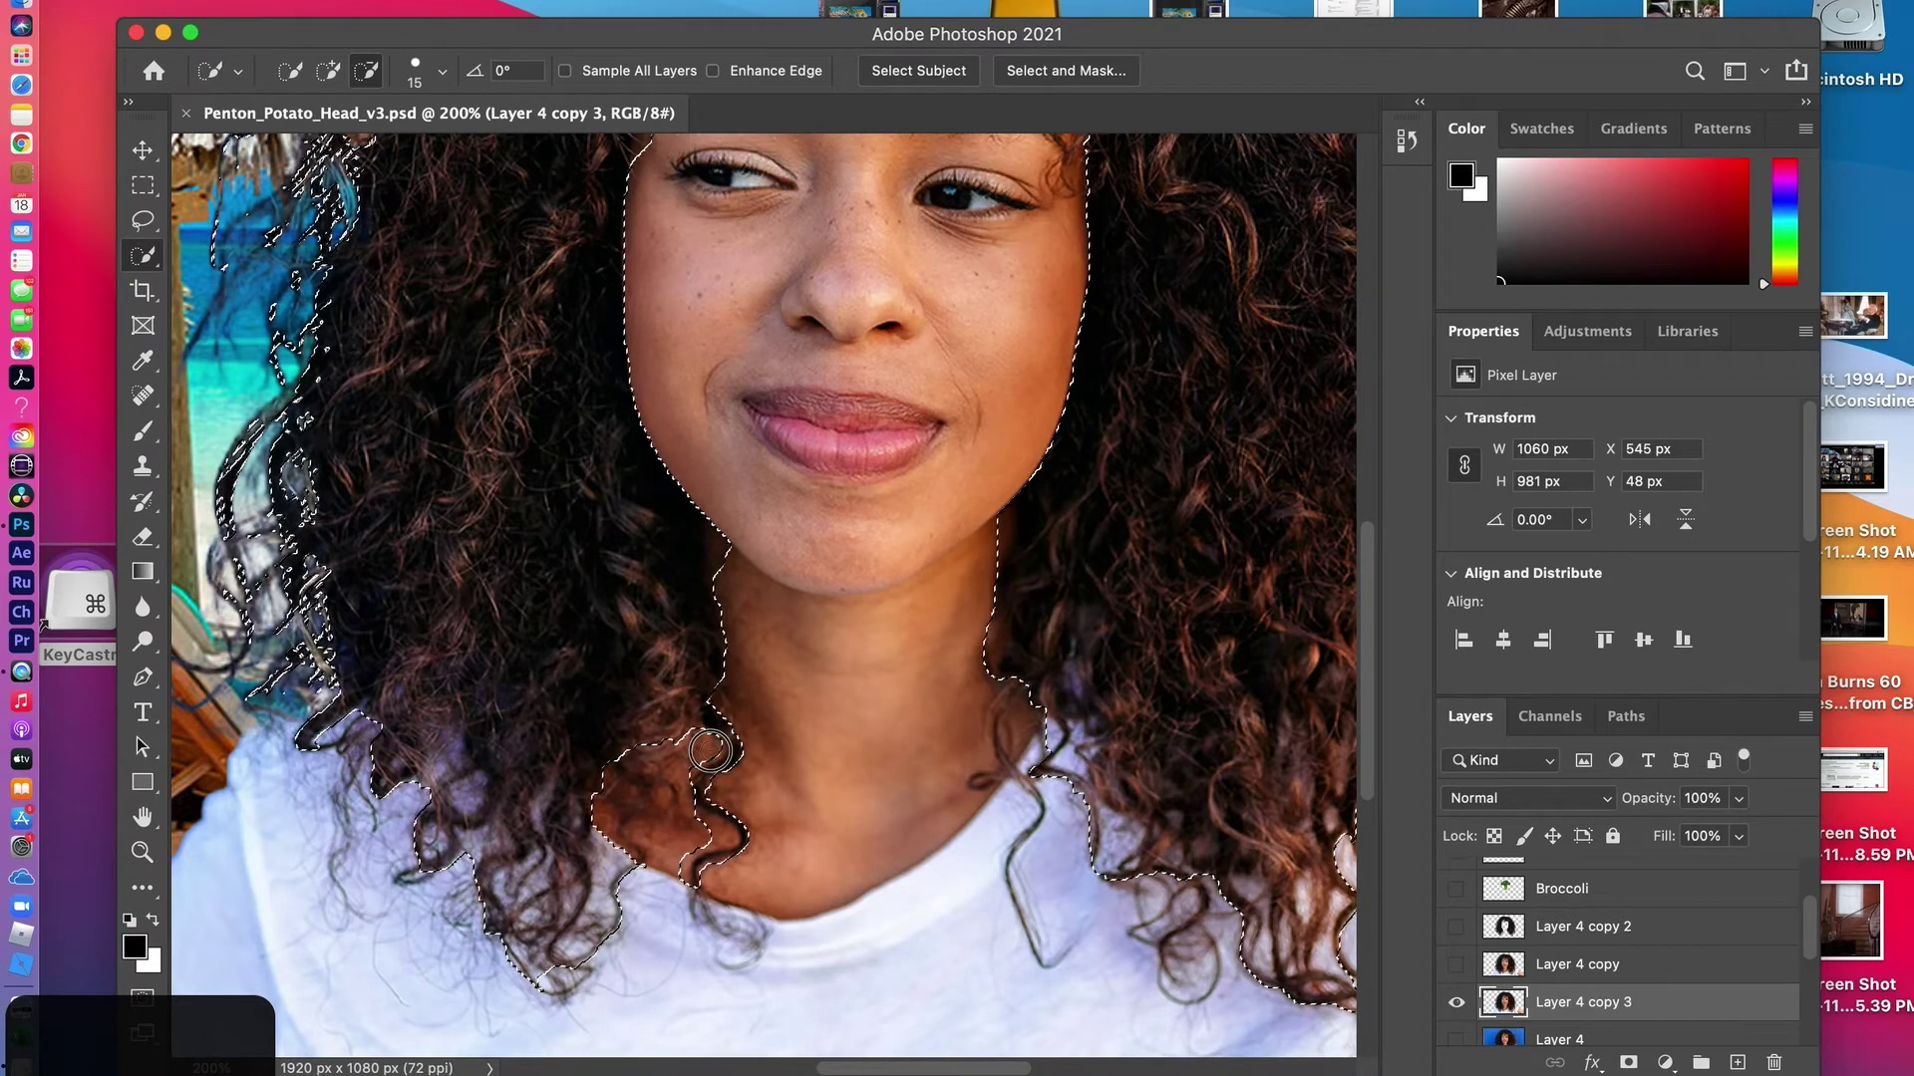
key(alt)
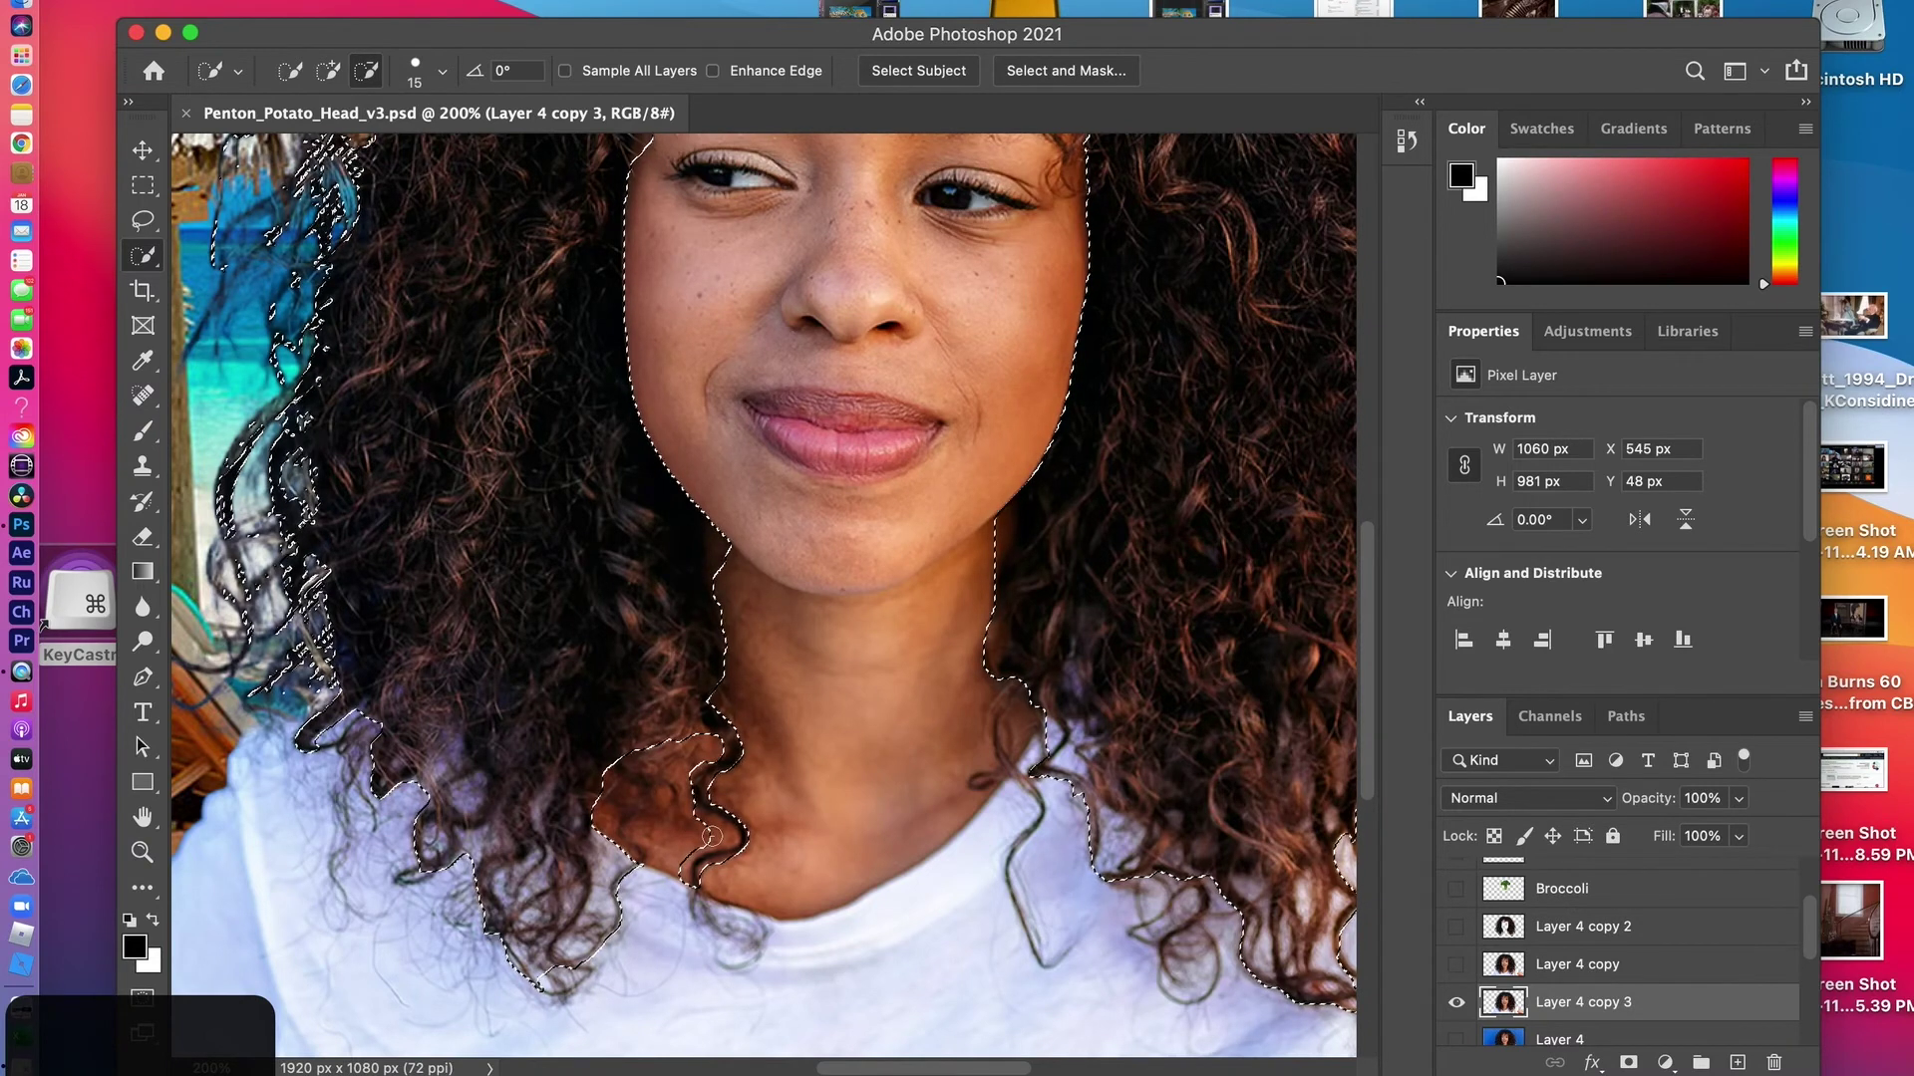
alt+click(711, 836)
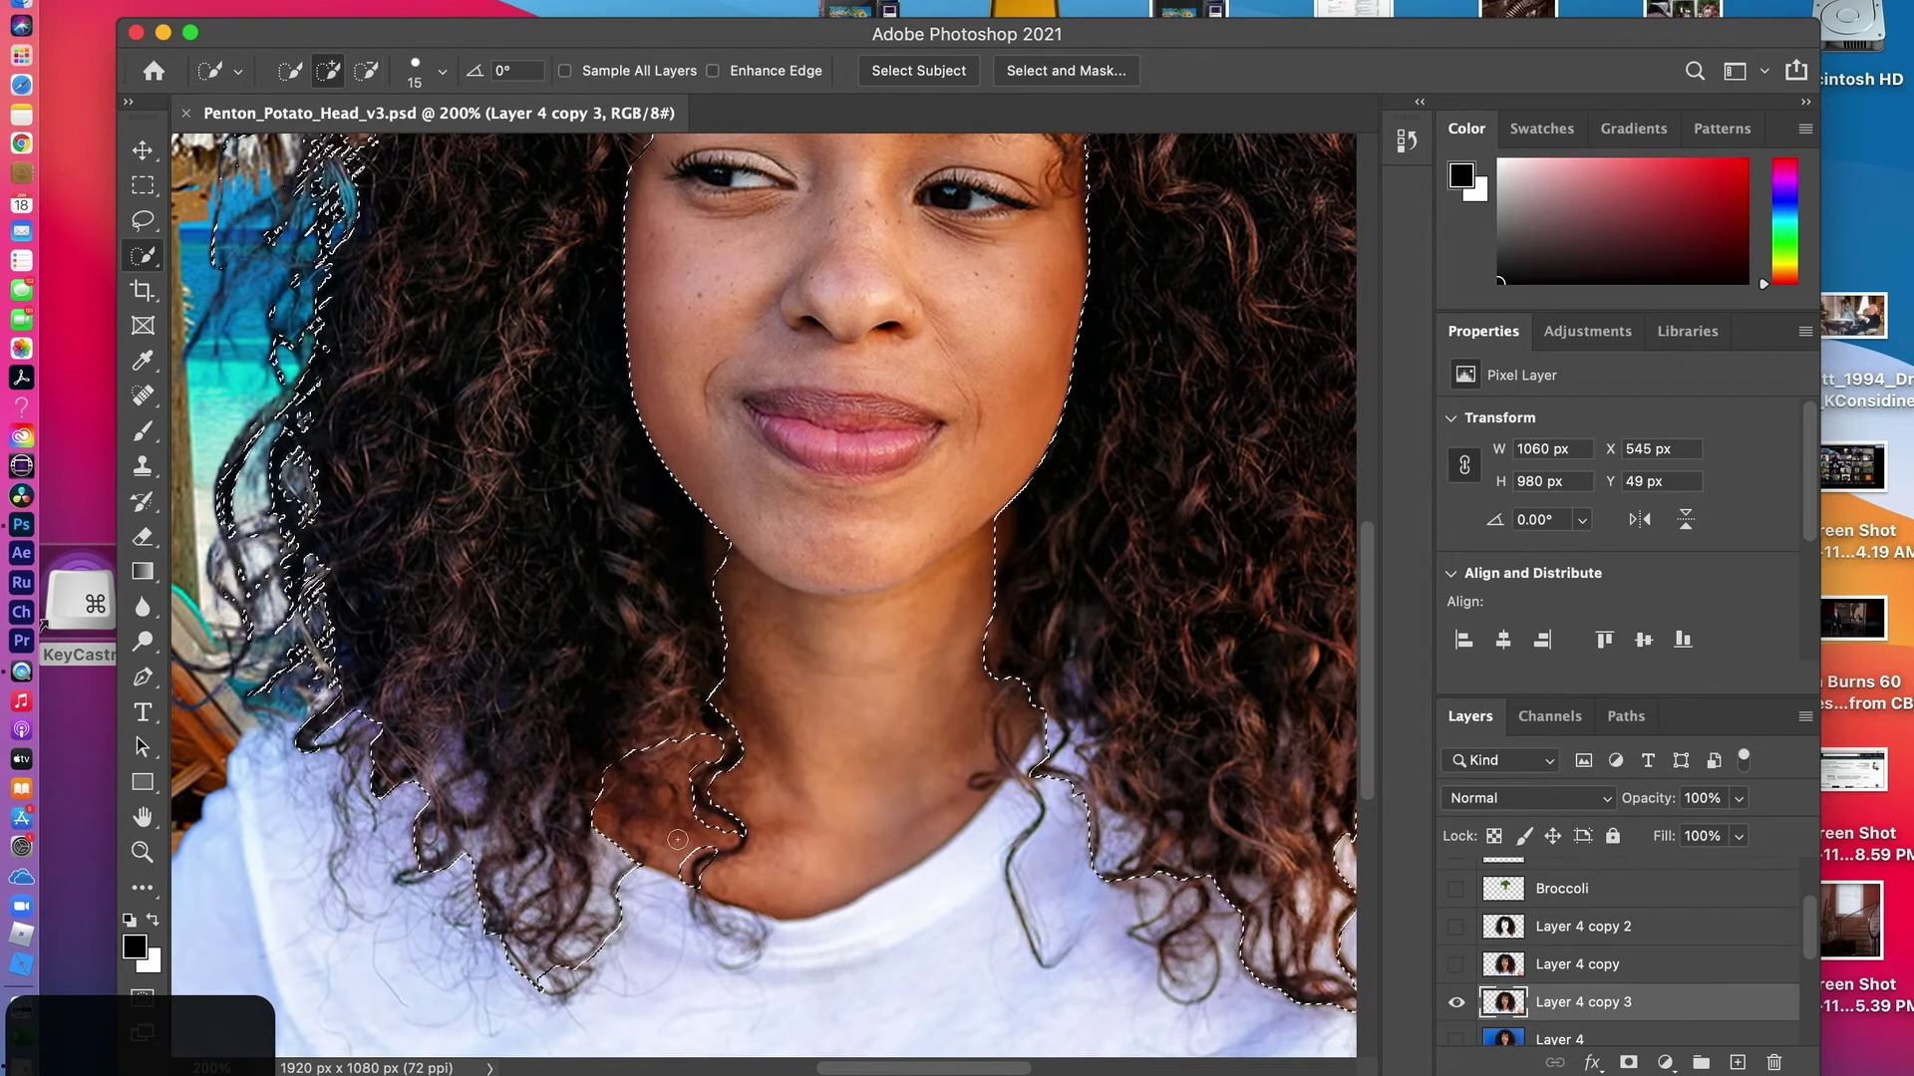
Refine the selection edge around the dangling curl left of the neck with the Lasso tool, adding missed hair and subtracting skin
click(137, 225)
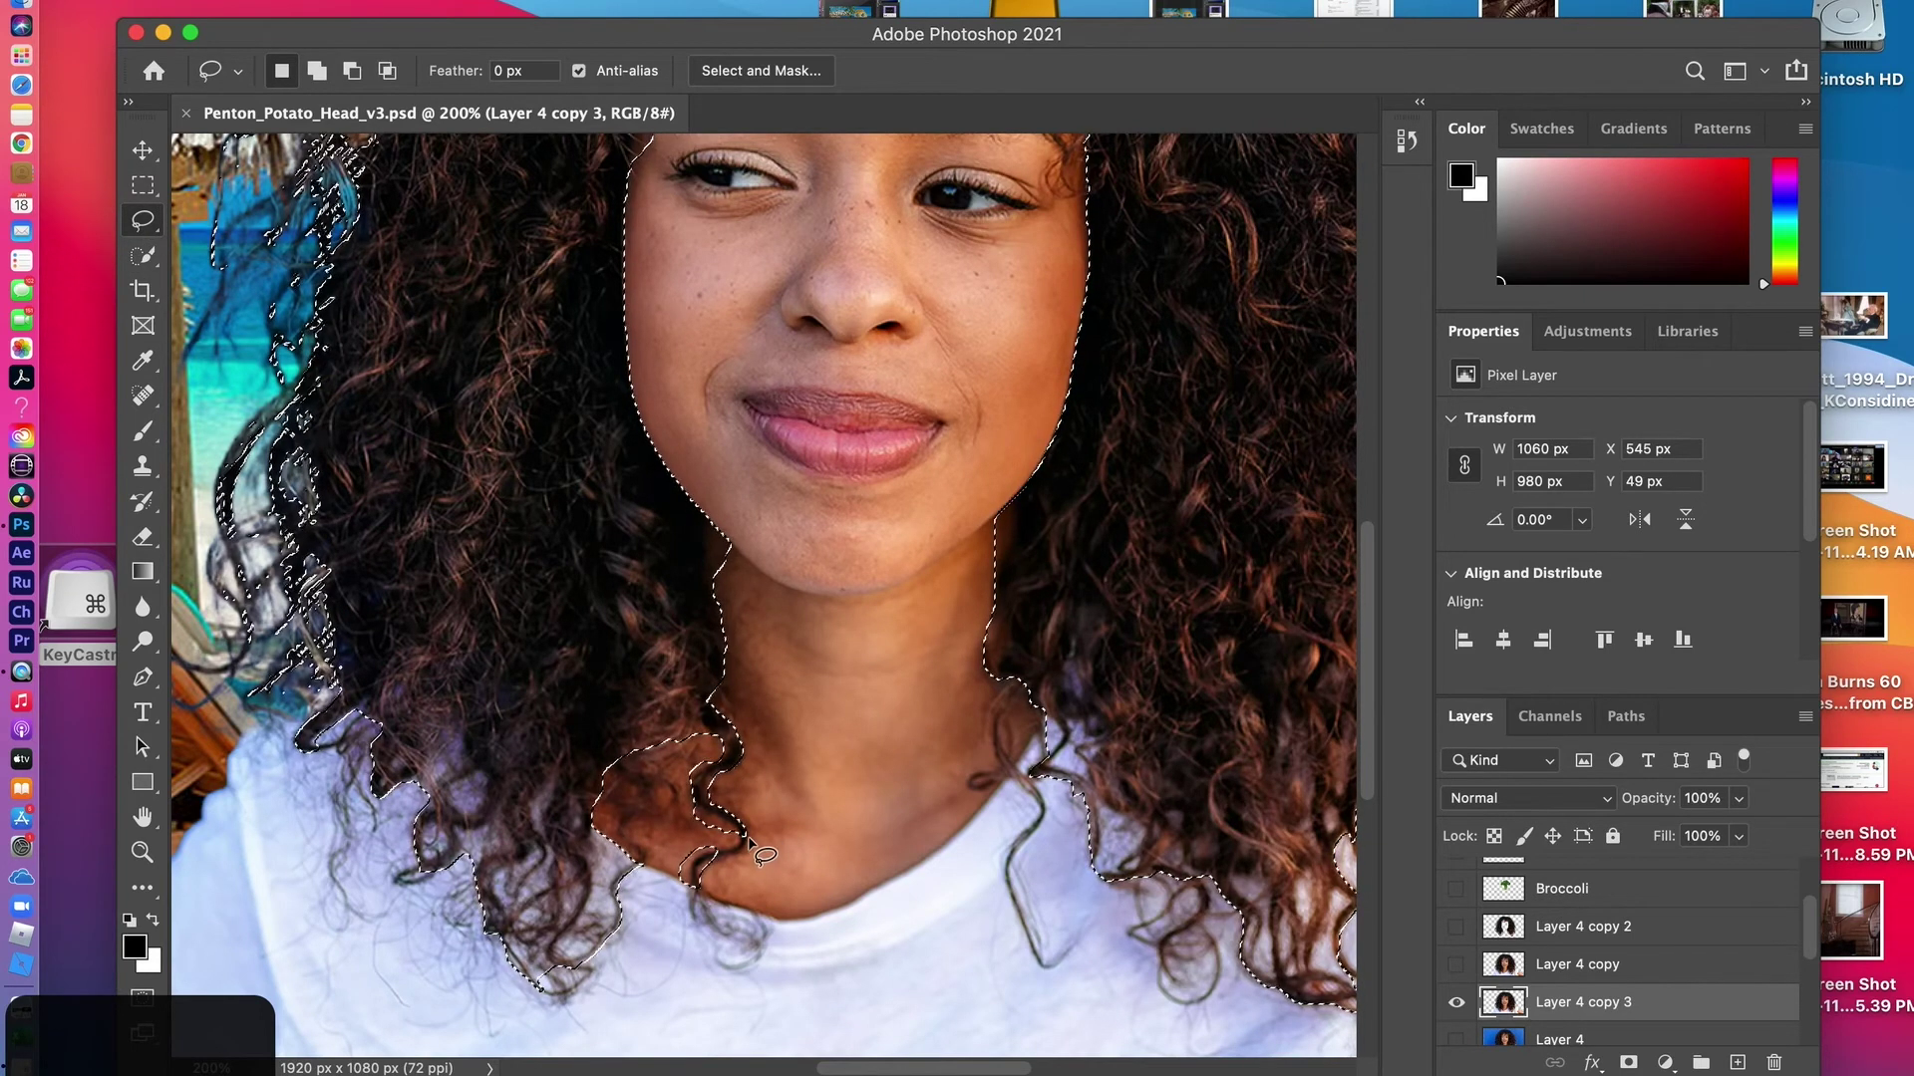
key(super+equal)
key(super+equal)
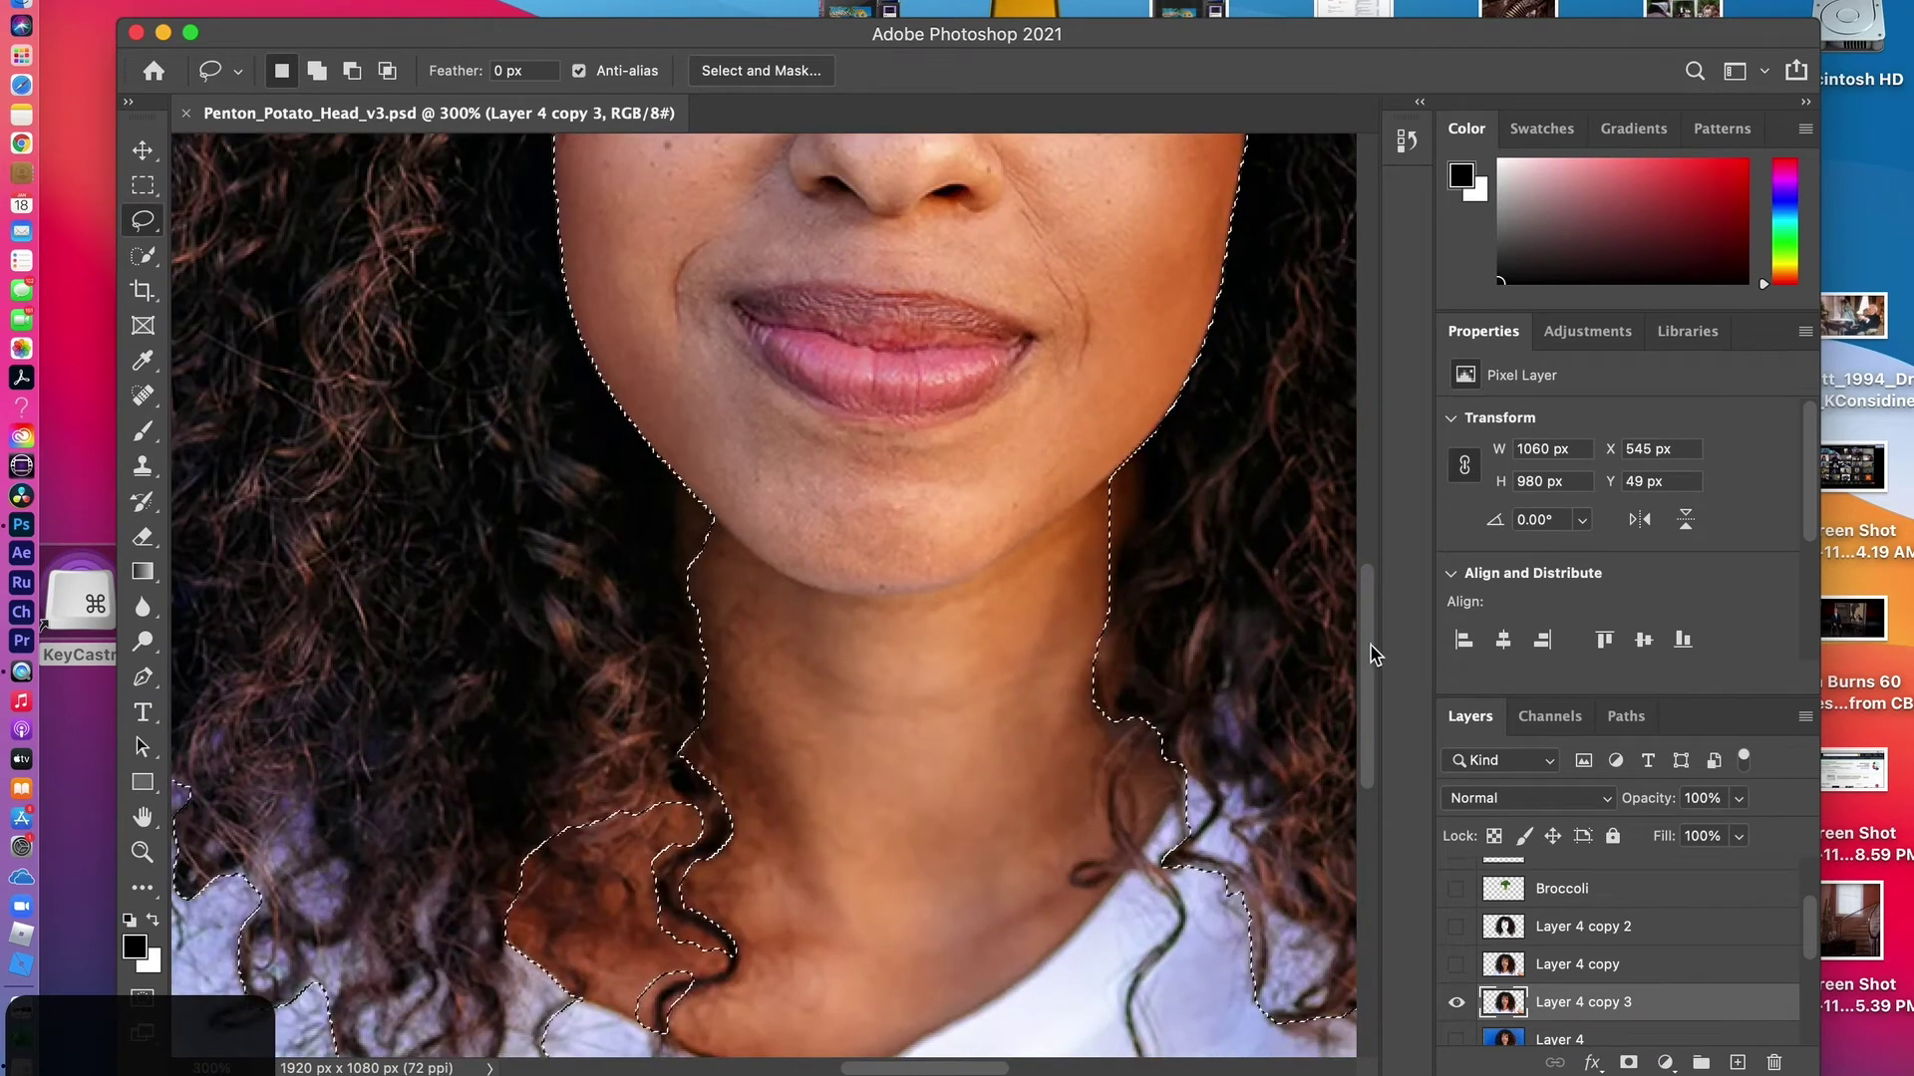
drag(1369, 652, 1388, 737)
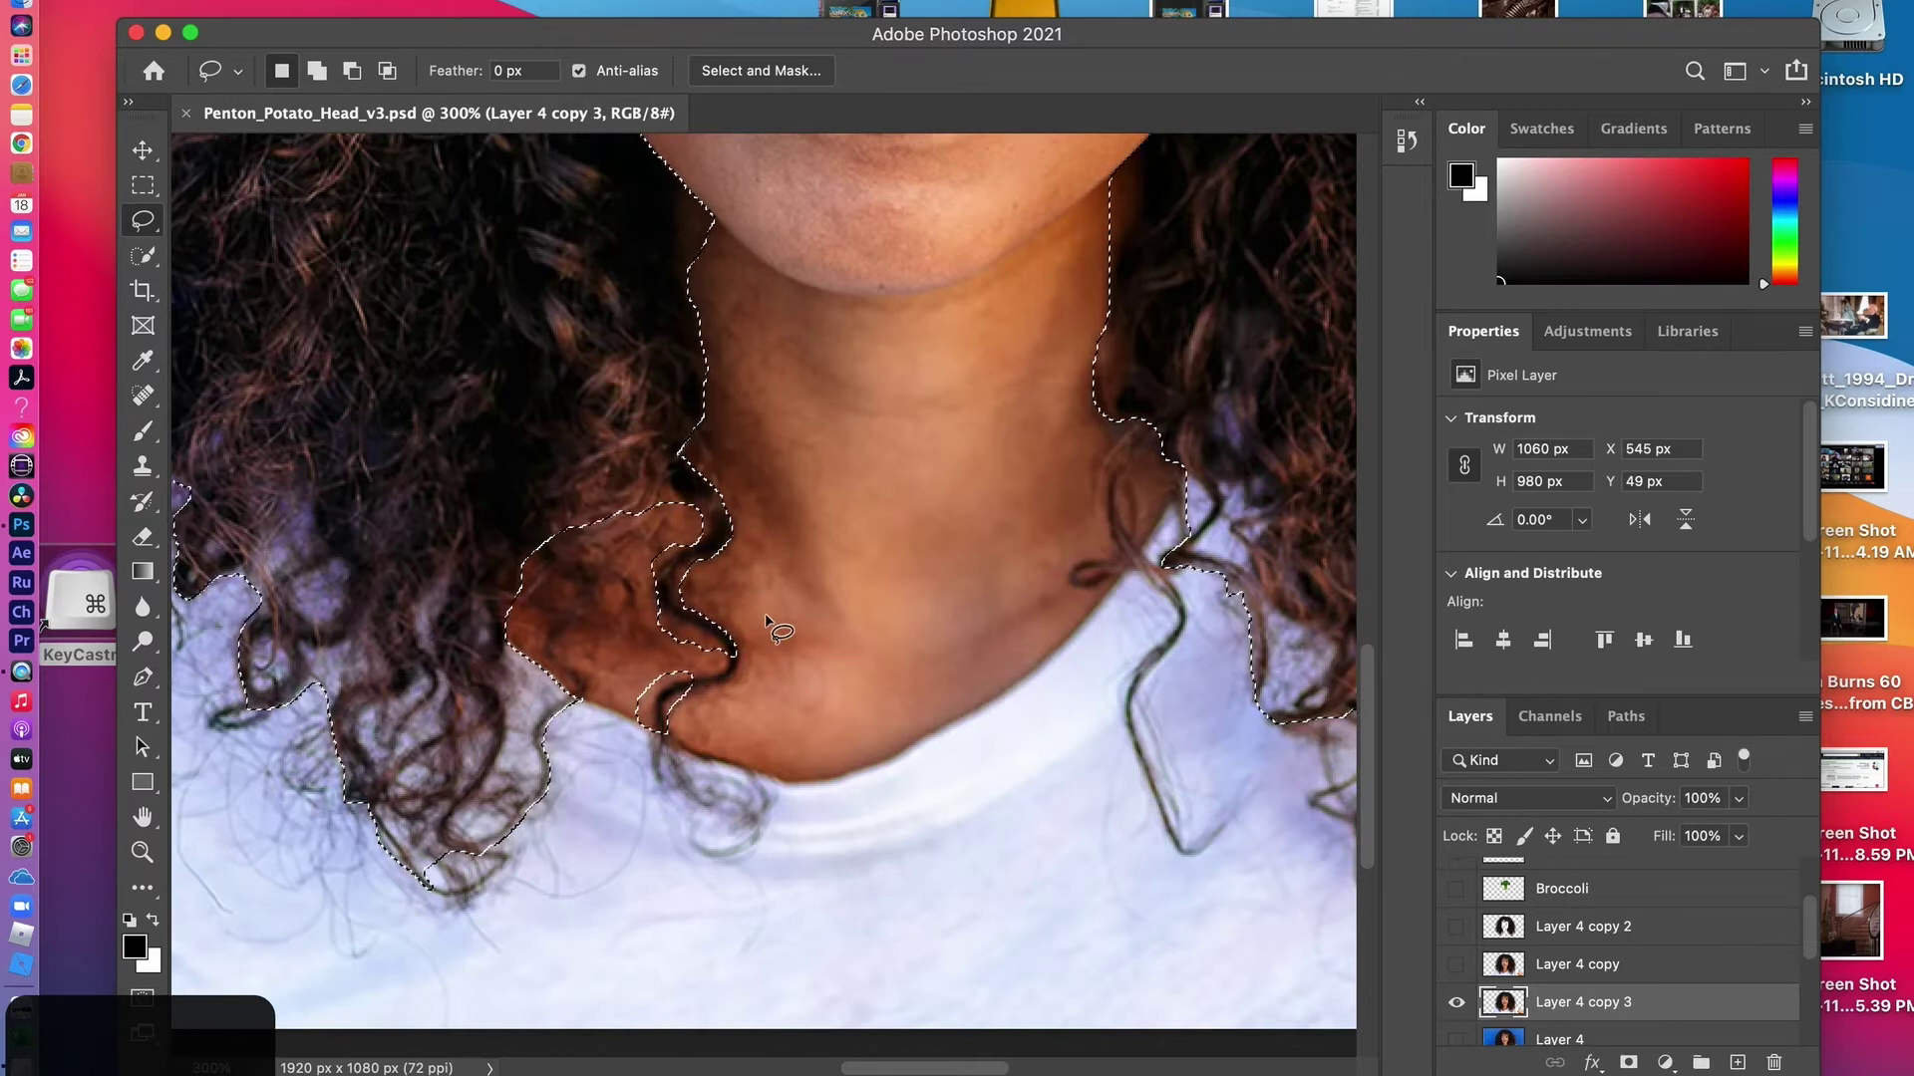
key(shift)
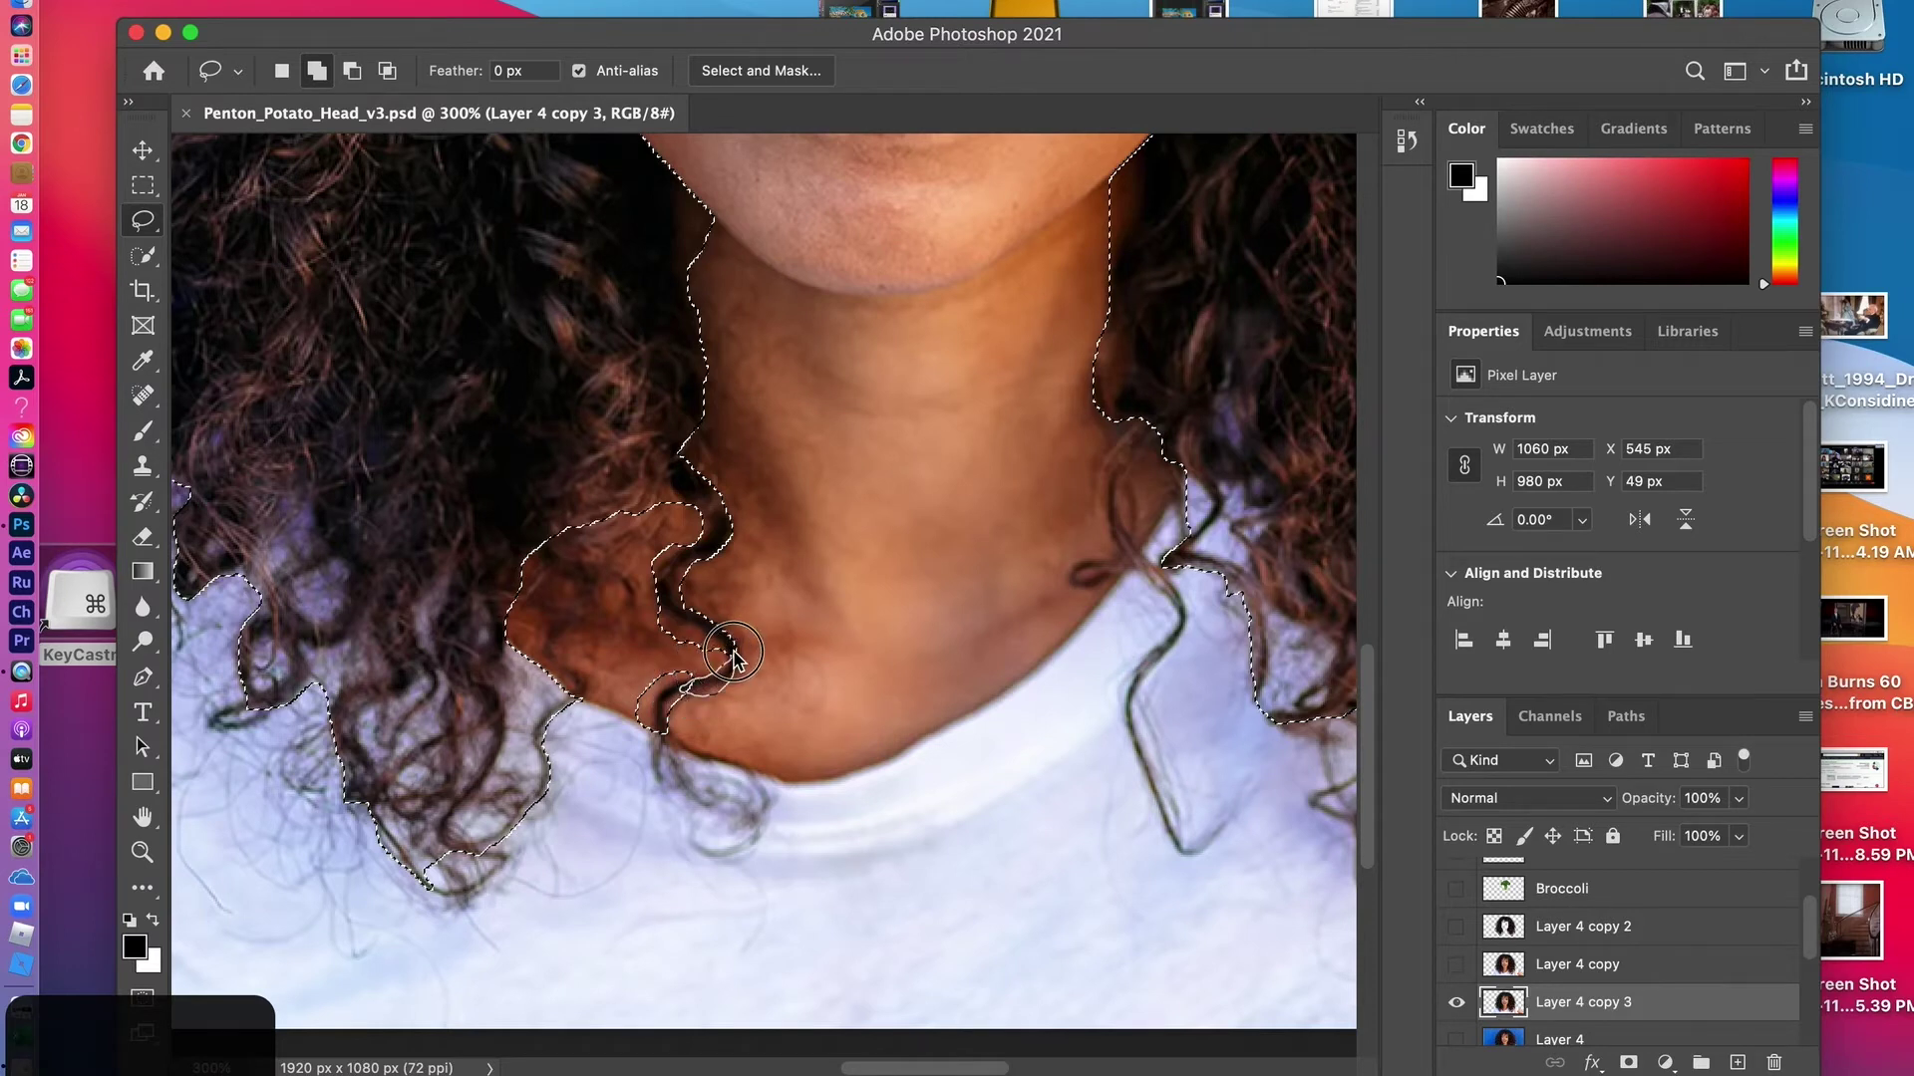
key(shift)
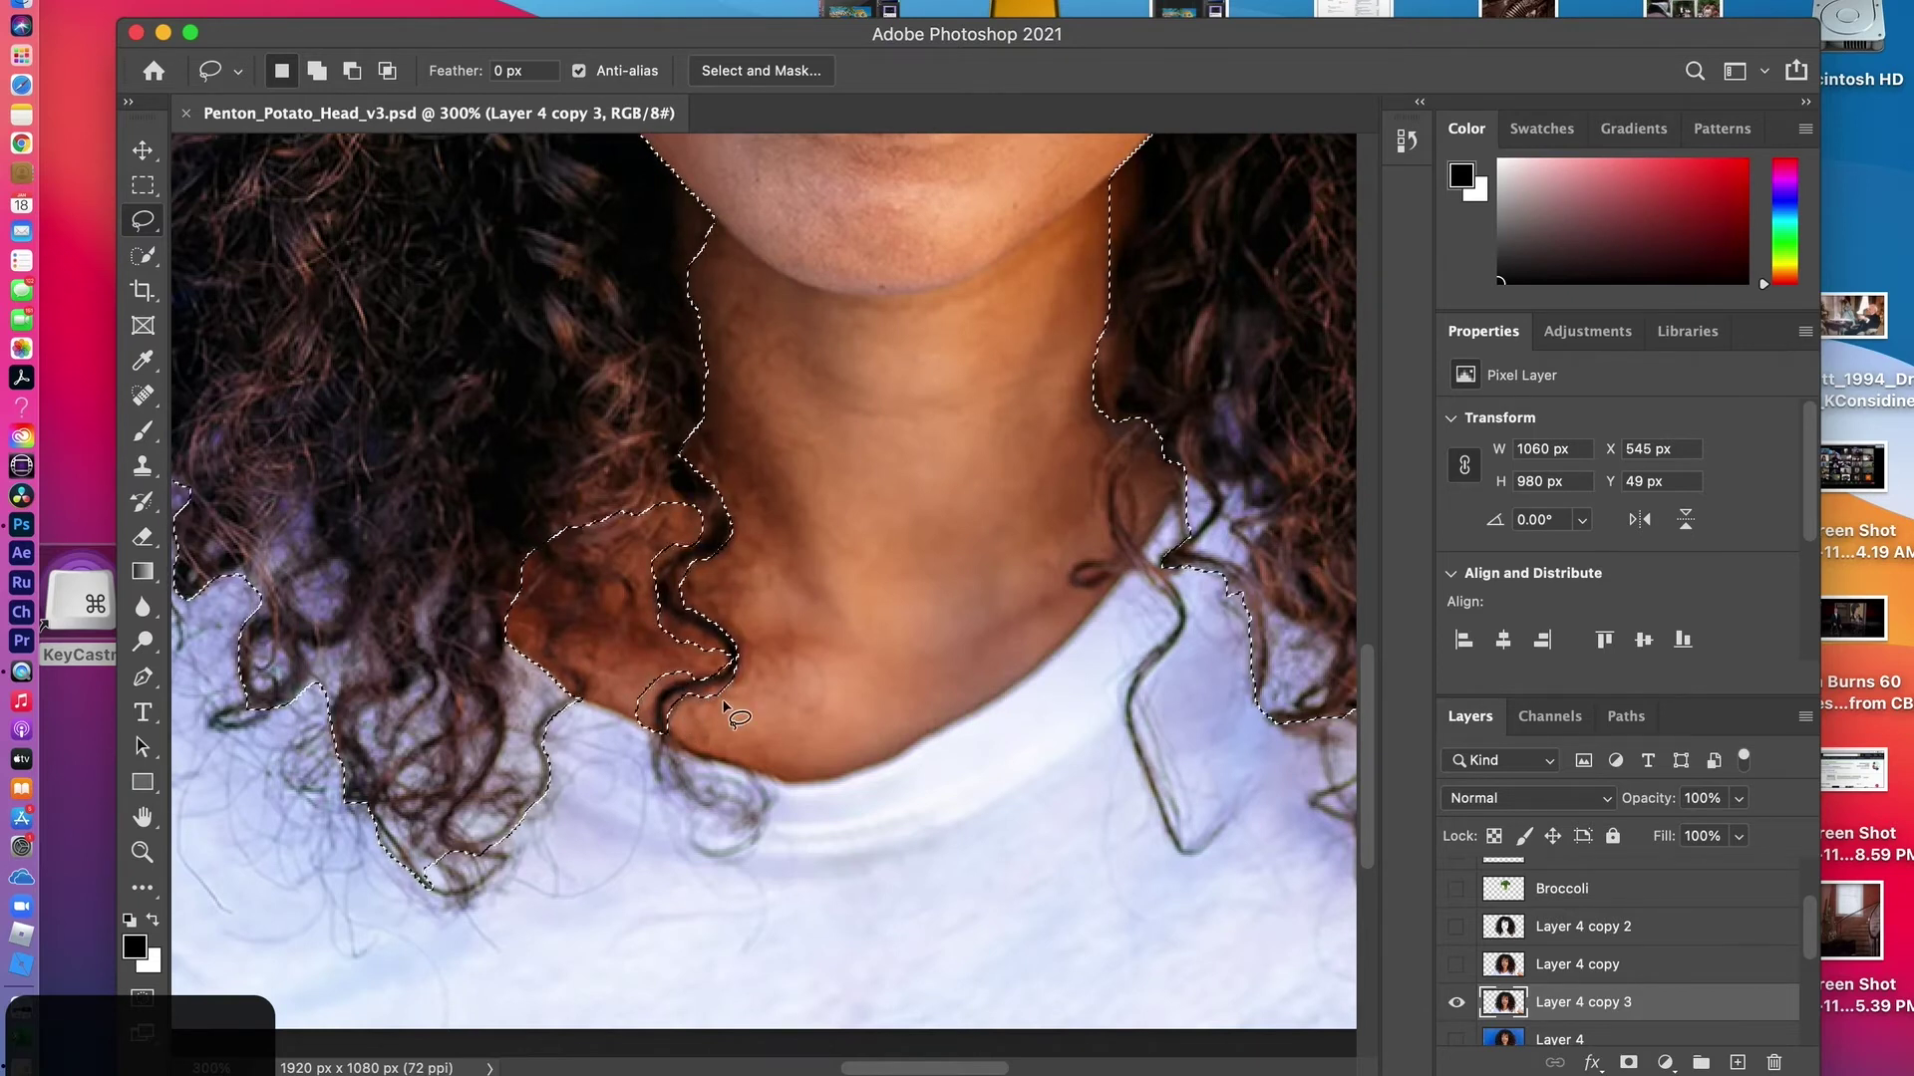
key(alt)
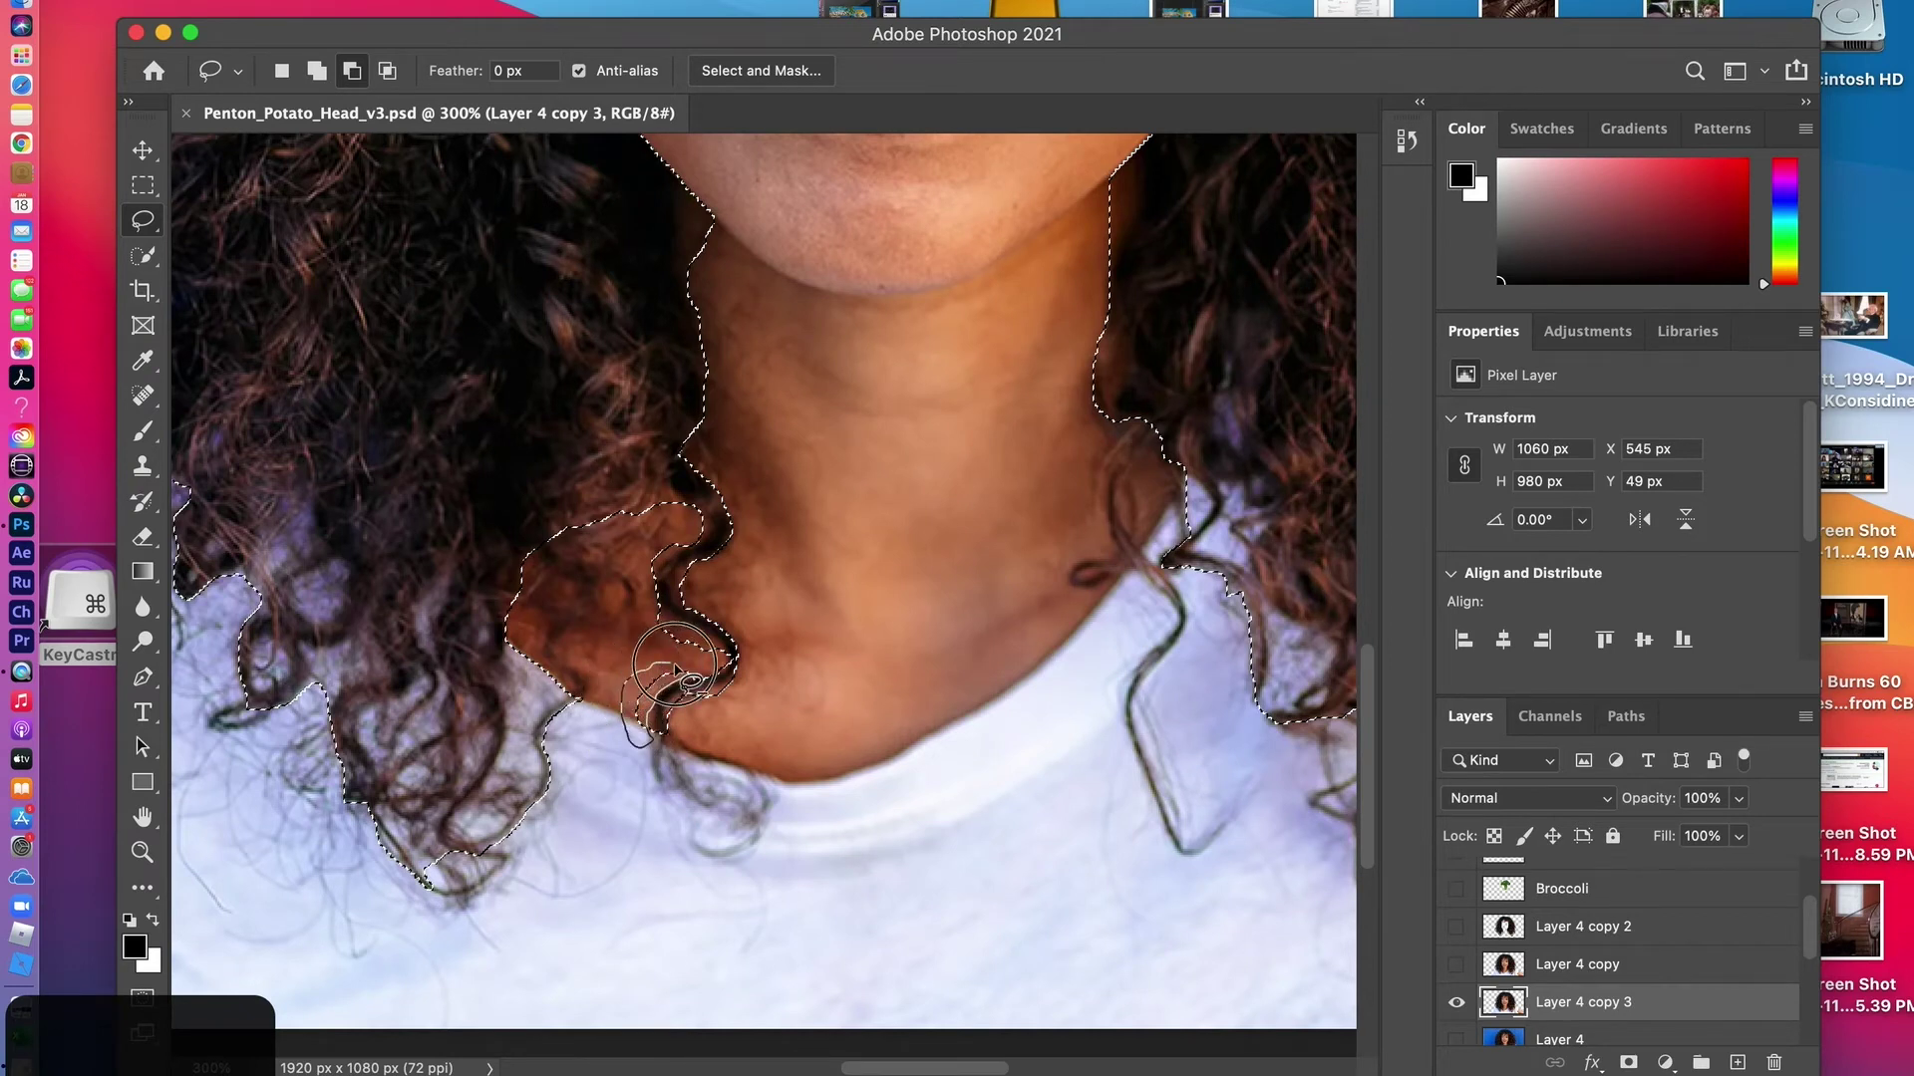
drag(701, 682, 701, 683)
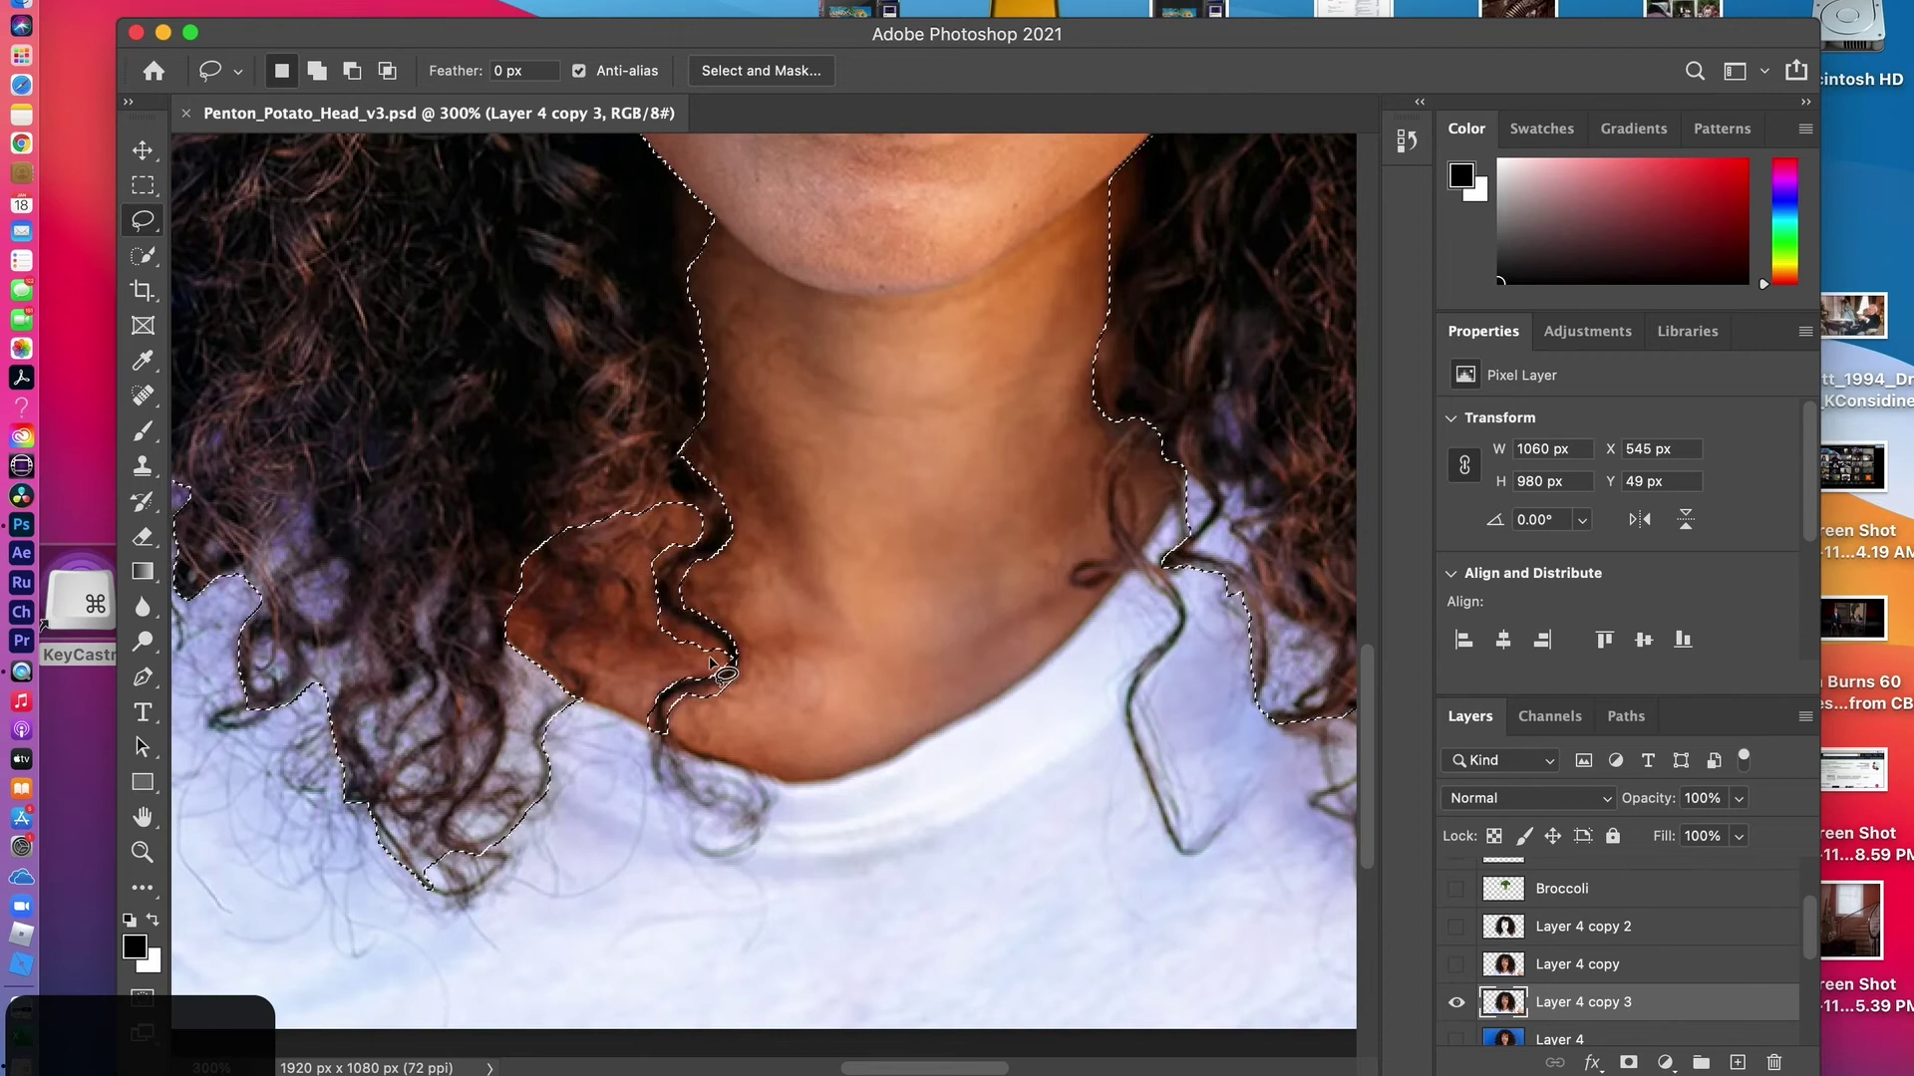
drag(718, 667, 719, 668)
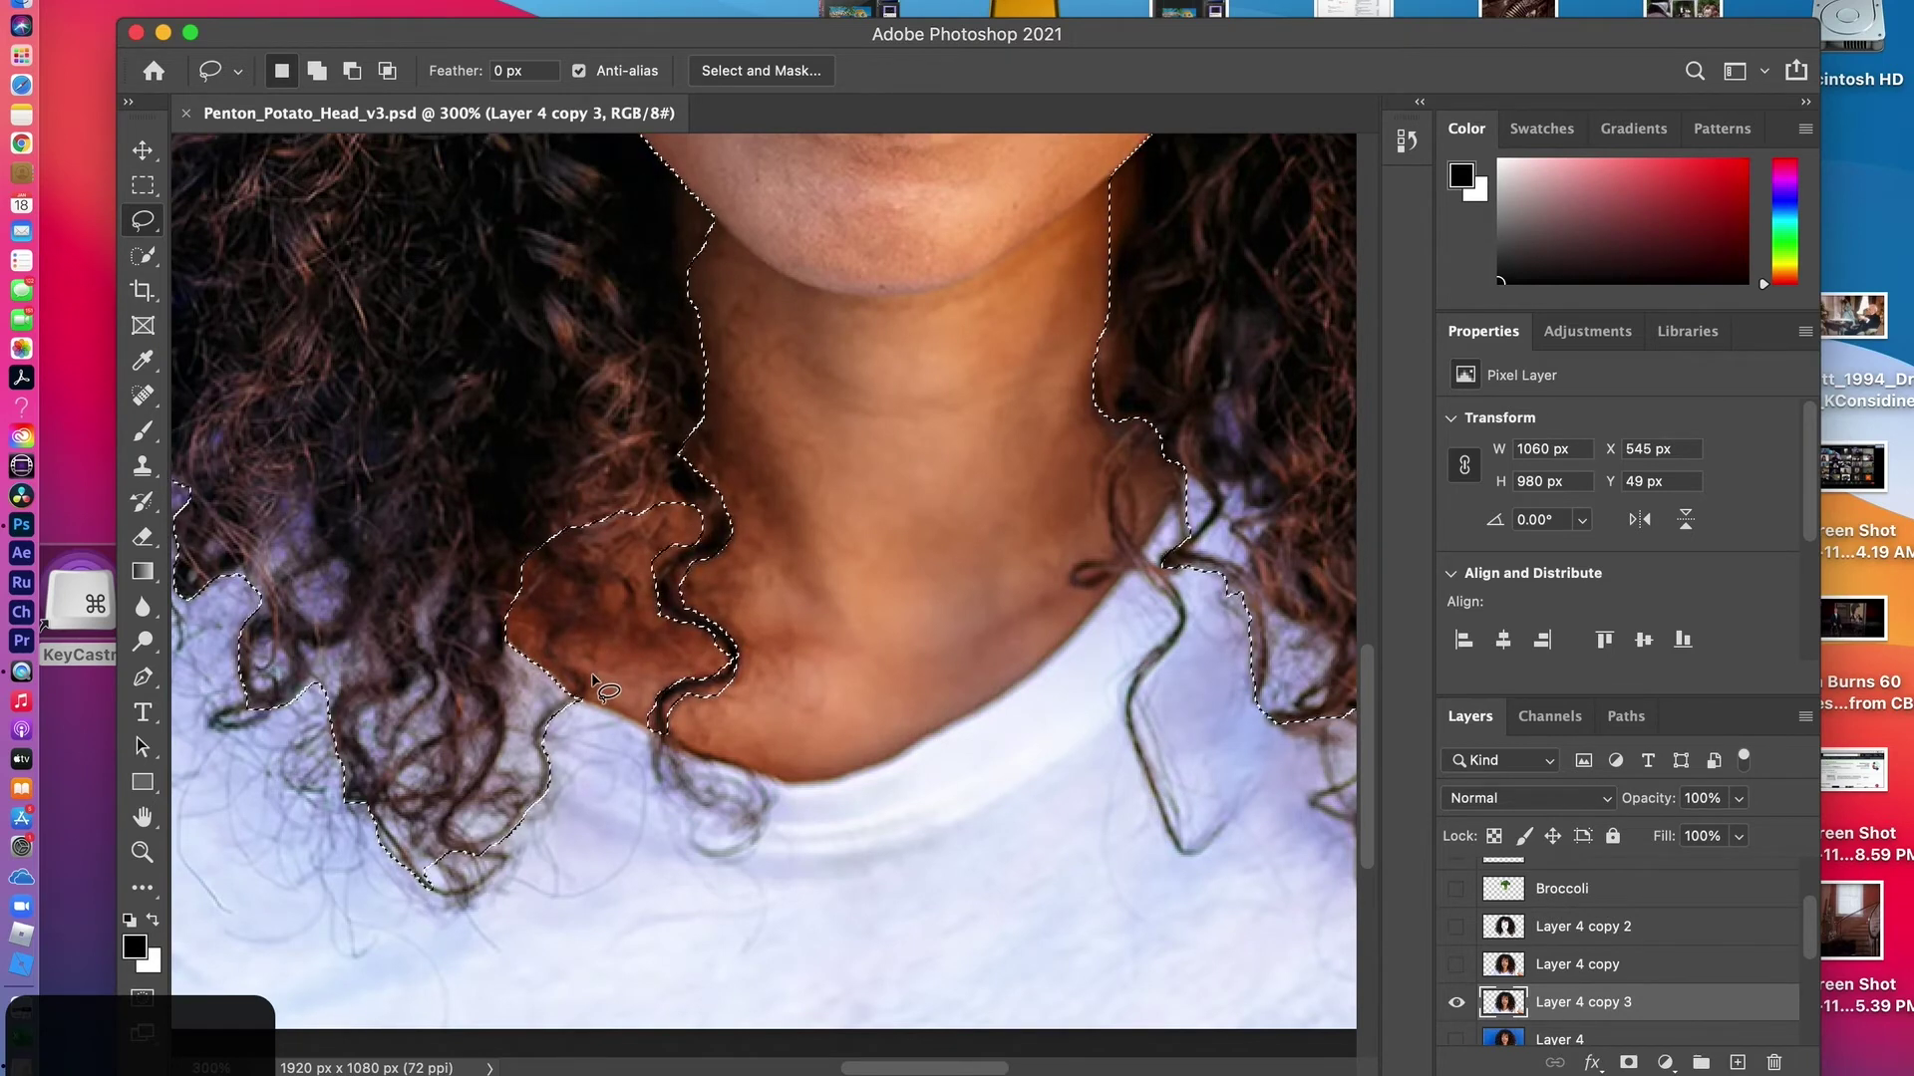
Add the loose strands over the chest skin to the selection with the Lasso tool and subtract the skin gap between them
key(shift)
drag(583, 701, 585, 686)
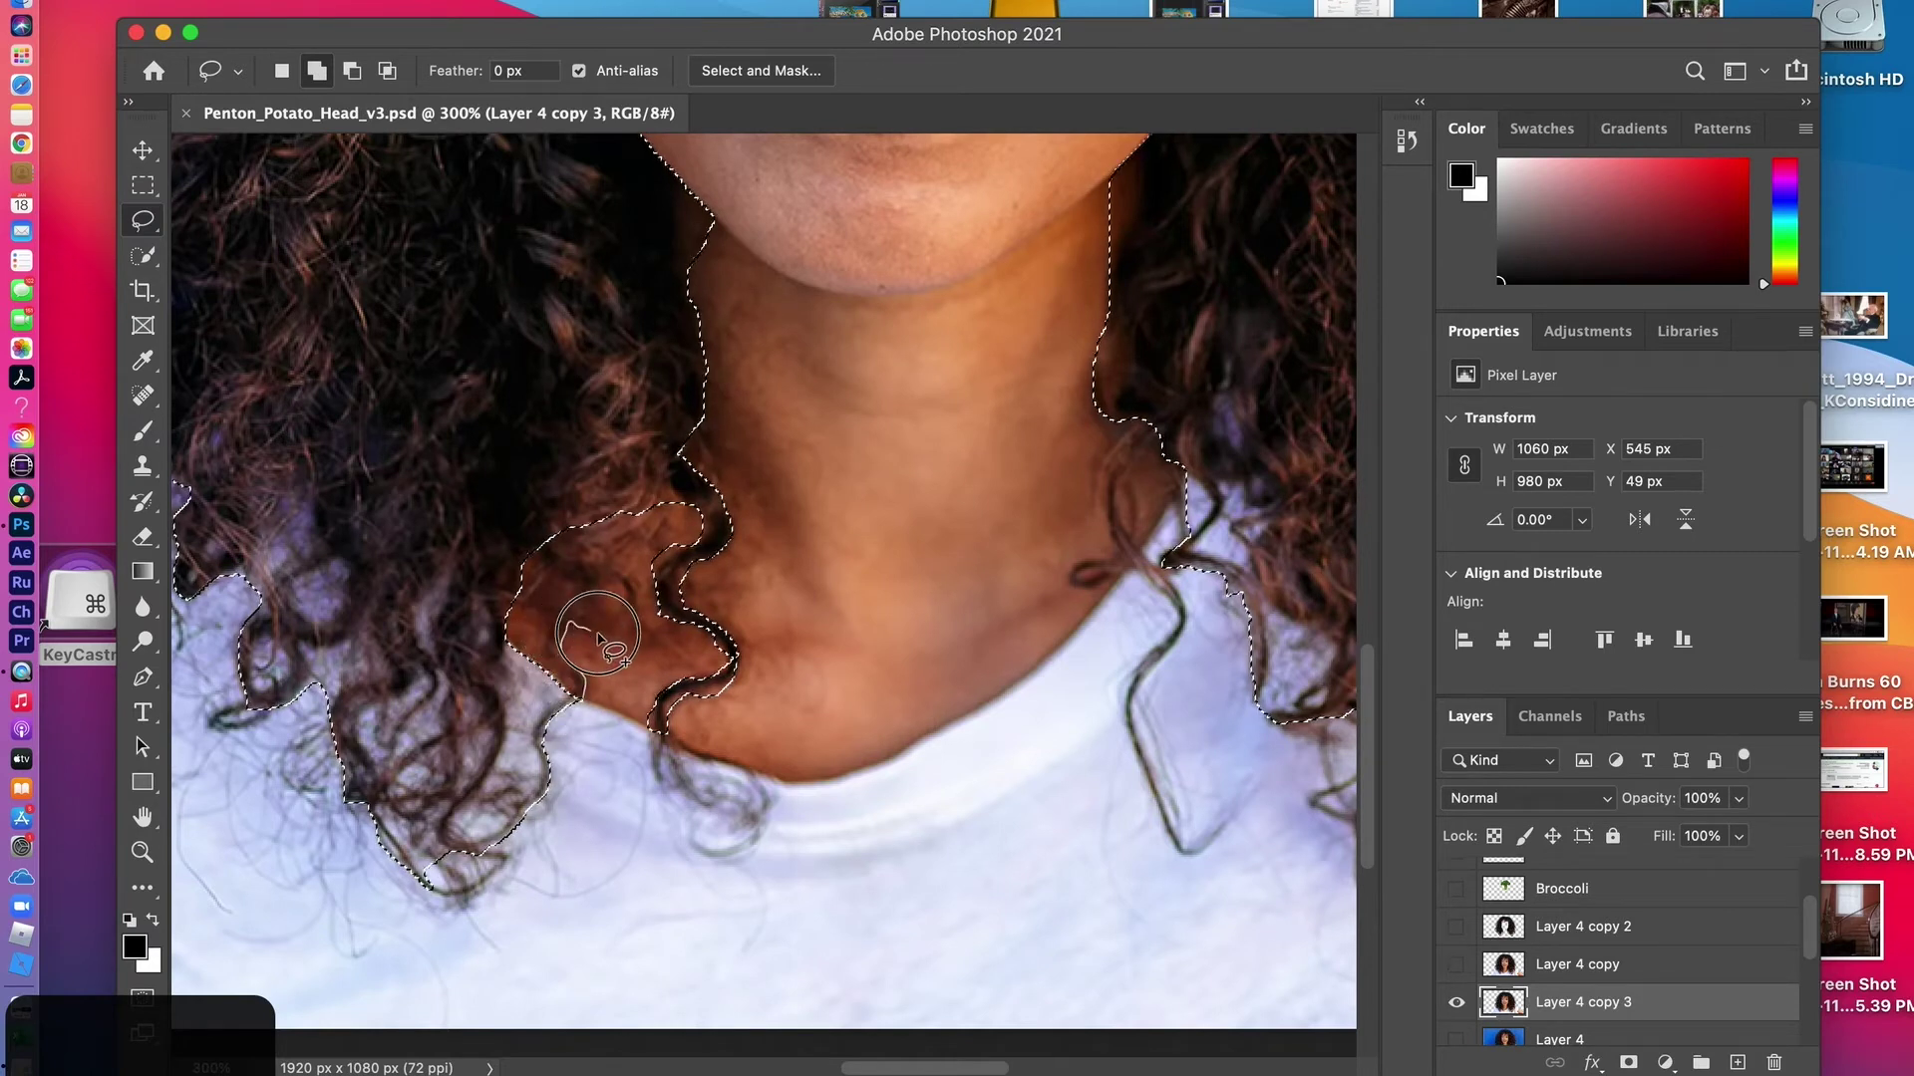
mouse_move(628, 630)
mouse_down()
mouse_move(525, 533)
mouse_move(573, 588)
mouse_move(576, 608)
mouse_move(545, 620)
mouse_move(575, 705)
mouse_up()
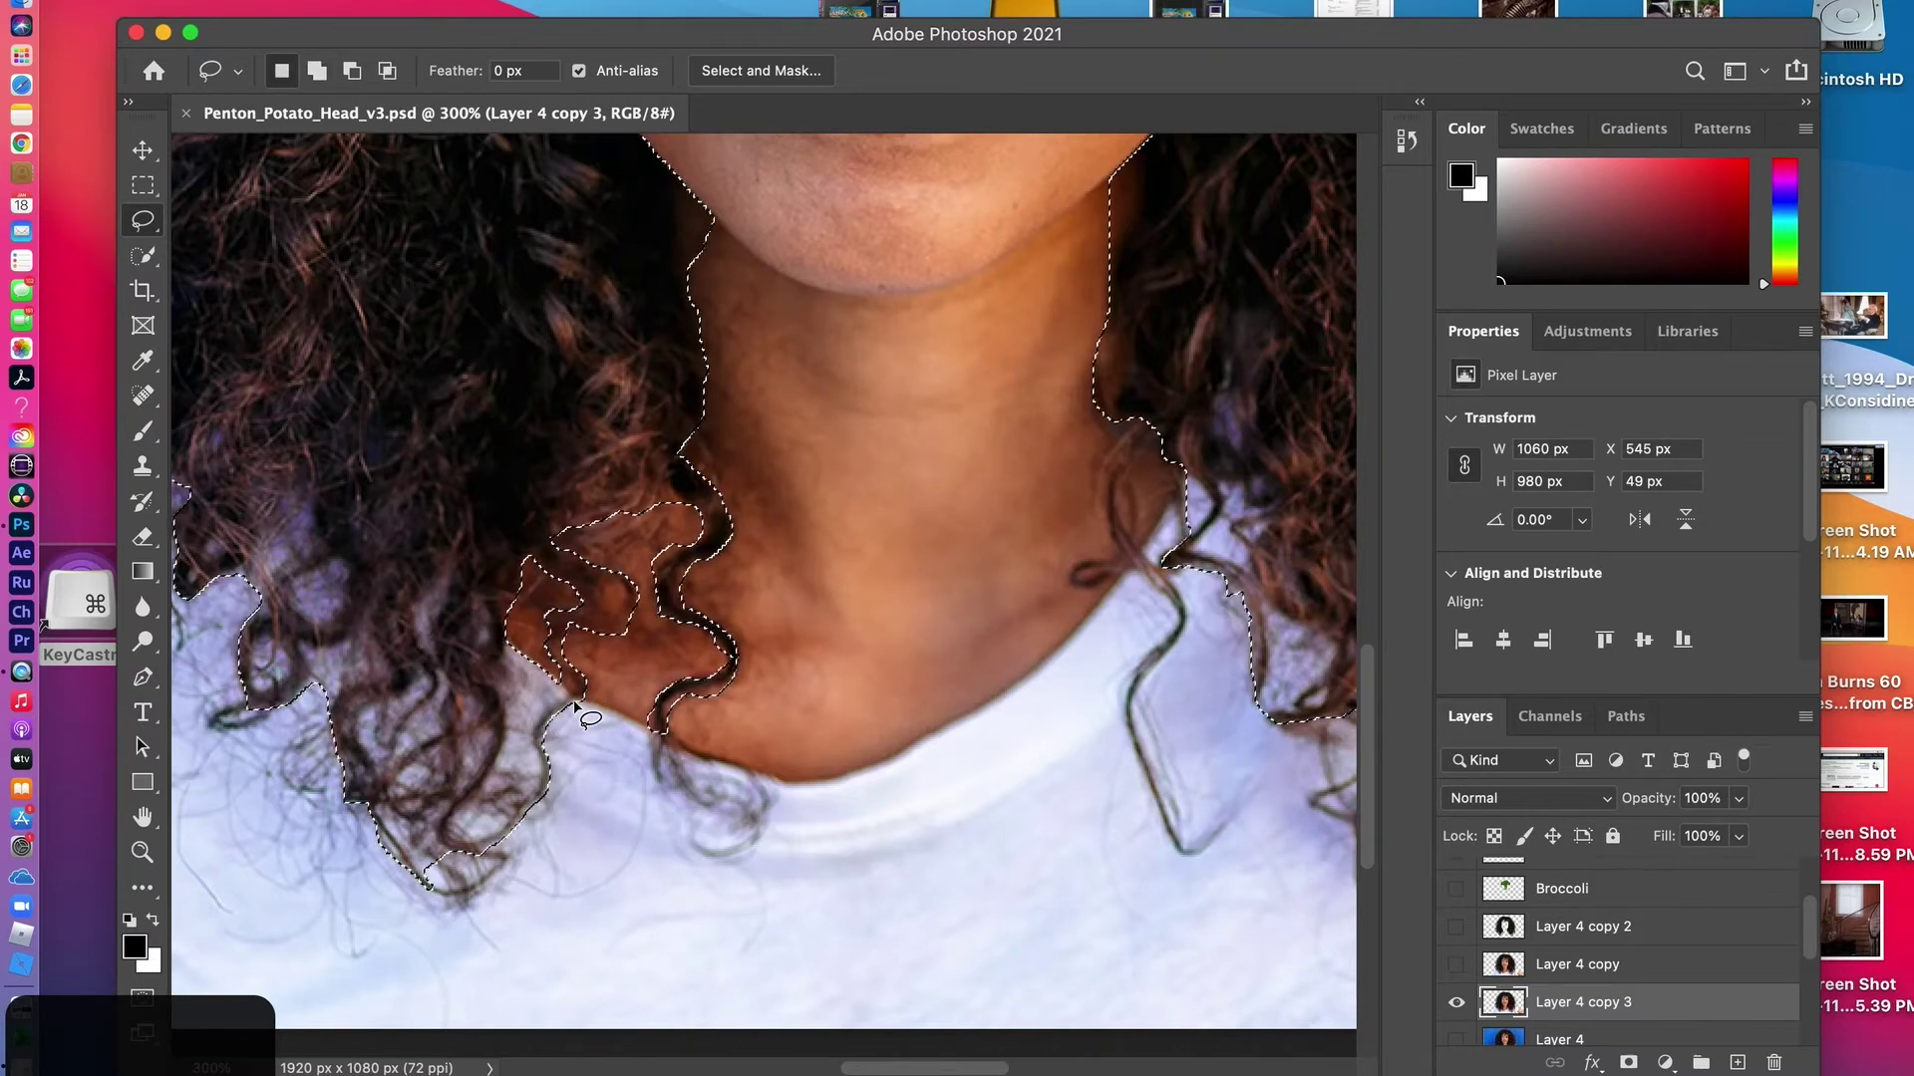
key(alt)
click(618, 594)
mouse_move(617, 594)
mouse_down()
mouse_move(605, 604)
mouse_move(620, 598)
mouse_up()
Subtract the white shirt patches showing through the curls right of the neck with the Magic Wand tool
click(139, 262)
mouse_move(140, 262)
mouse_down()
mouse_move(196, 267)
mouse_move(199, 311)
mouse_up()
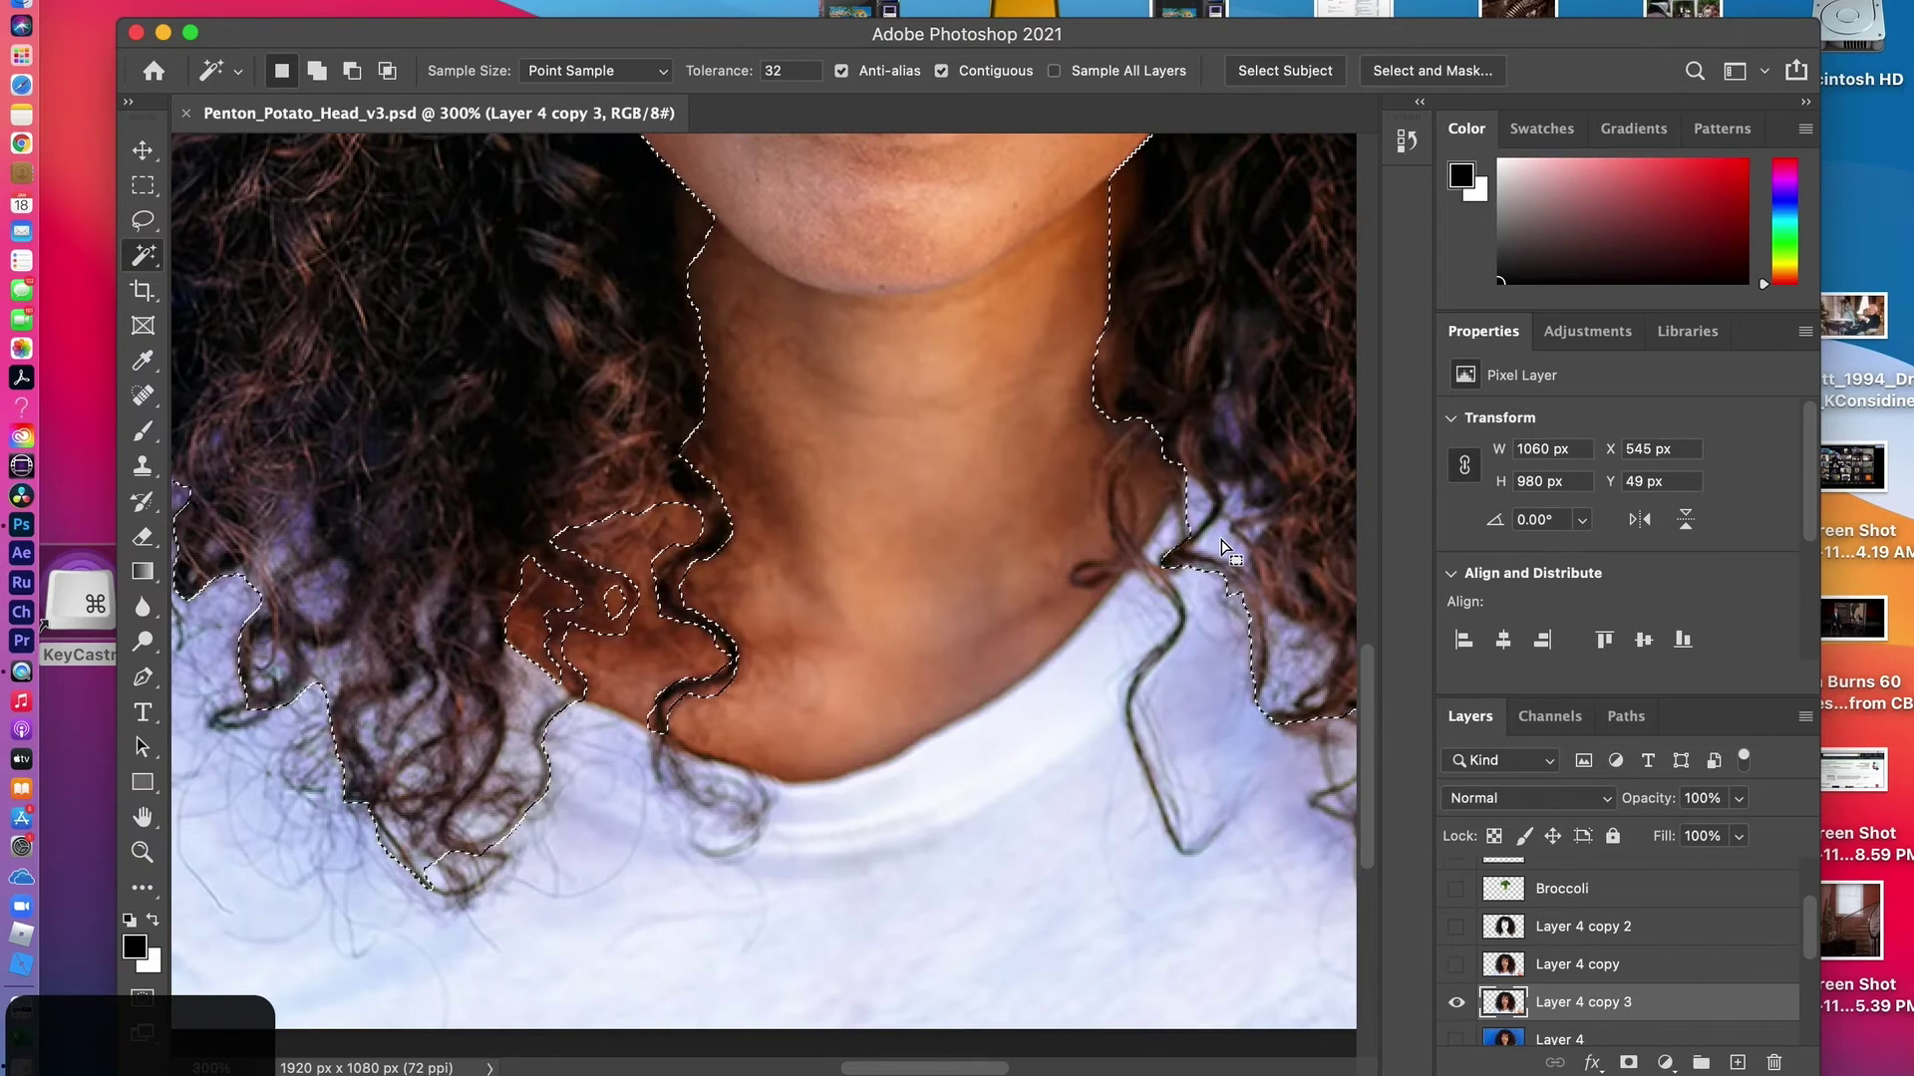
key(alt)
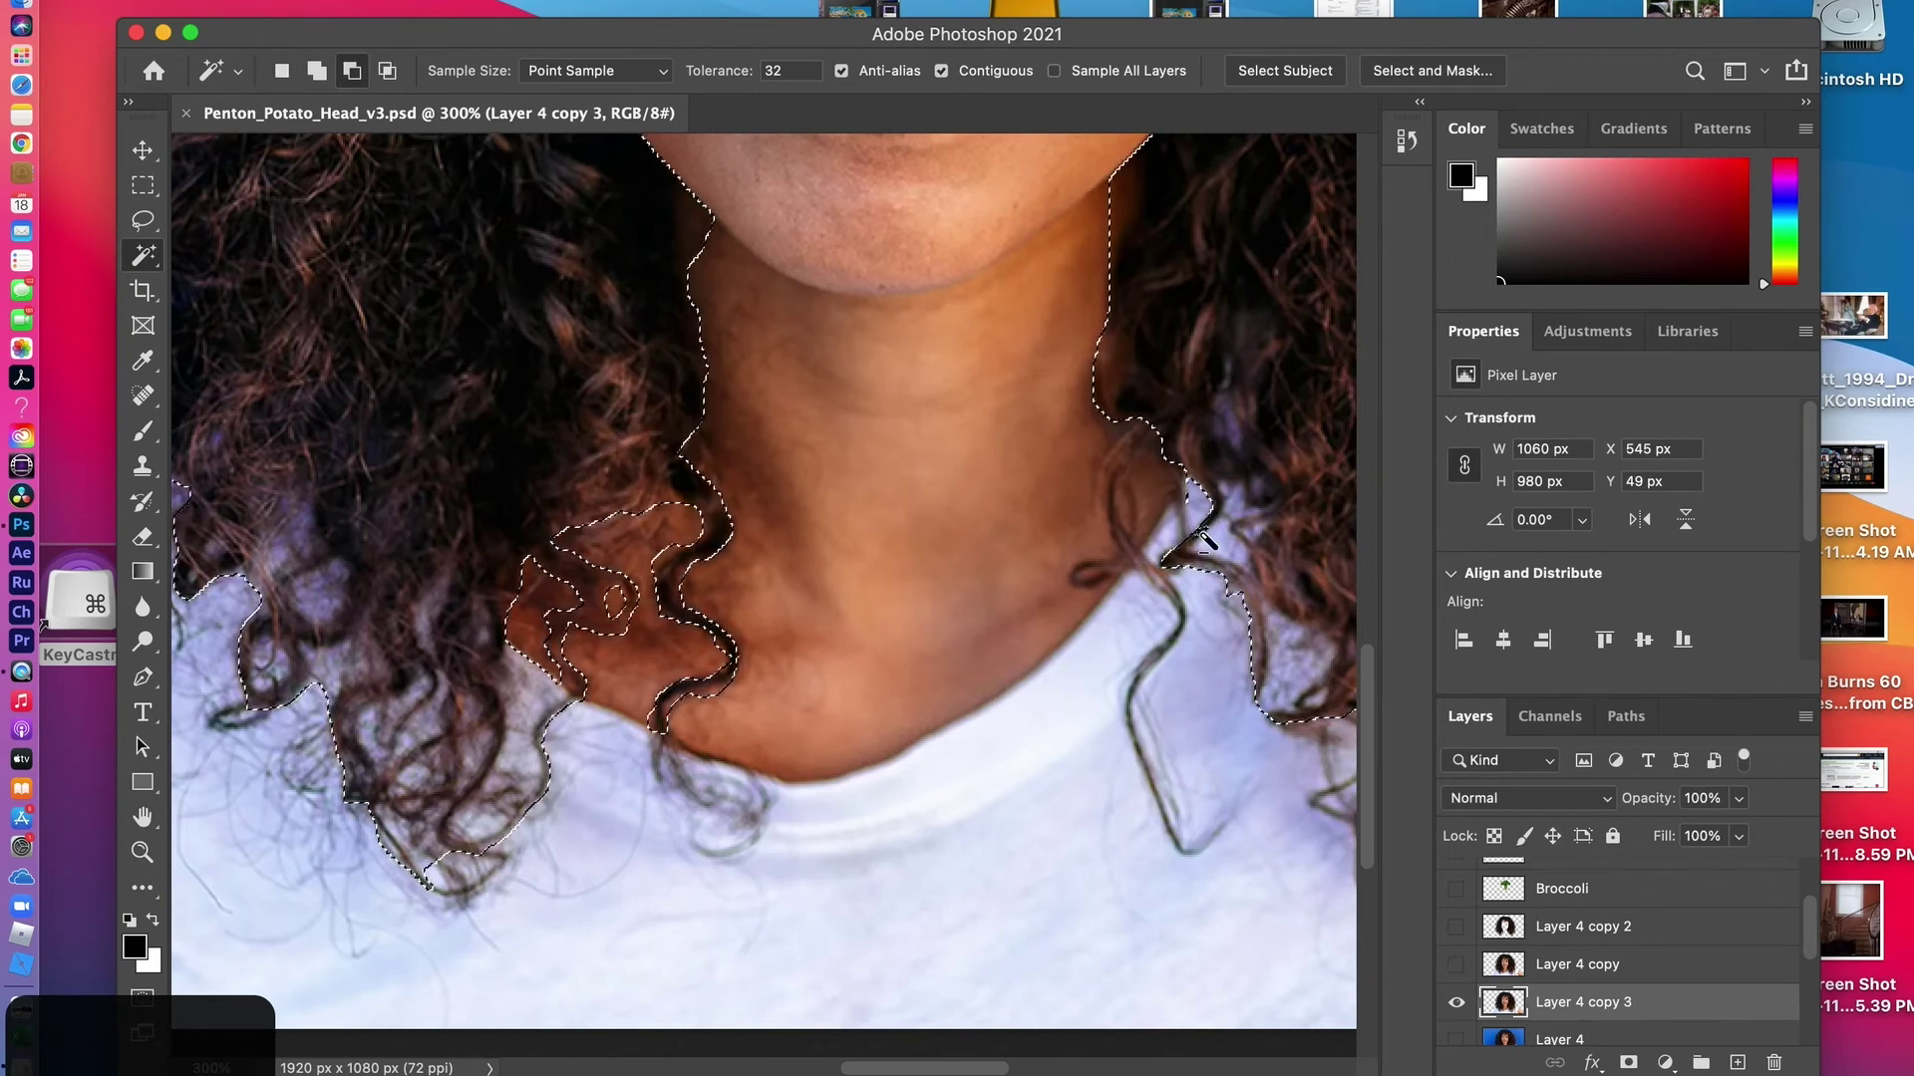
click(1228, 546)
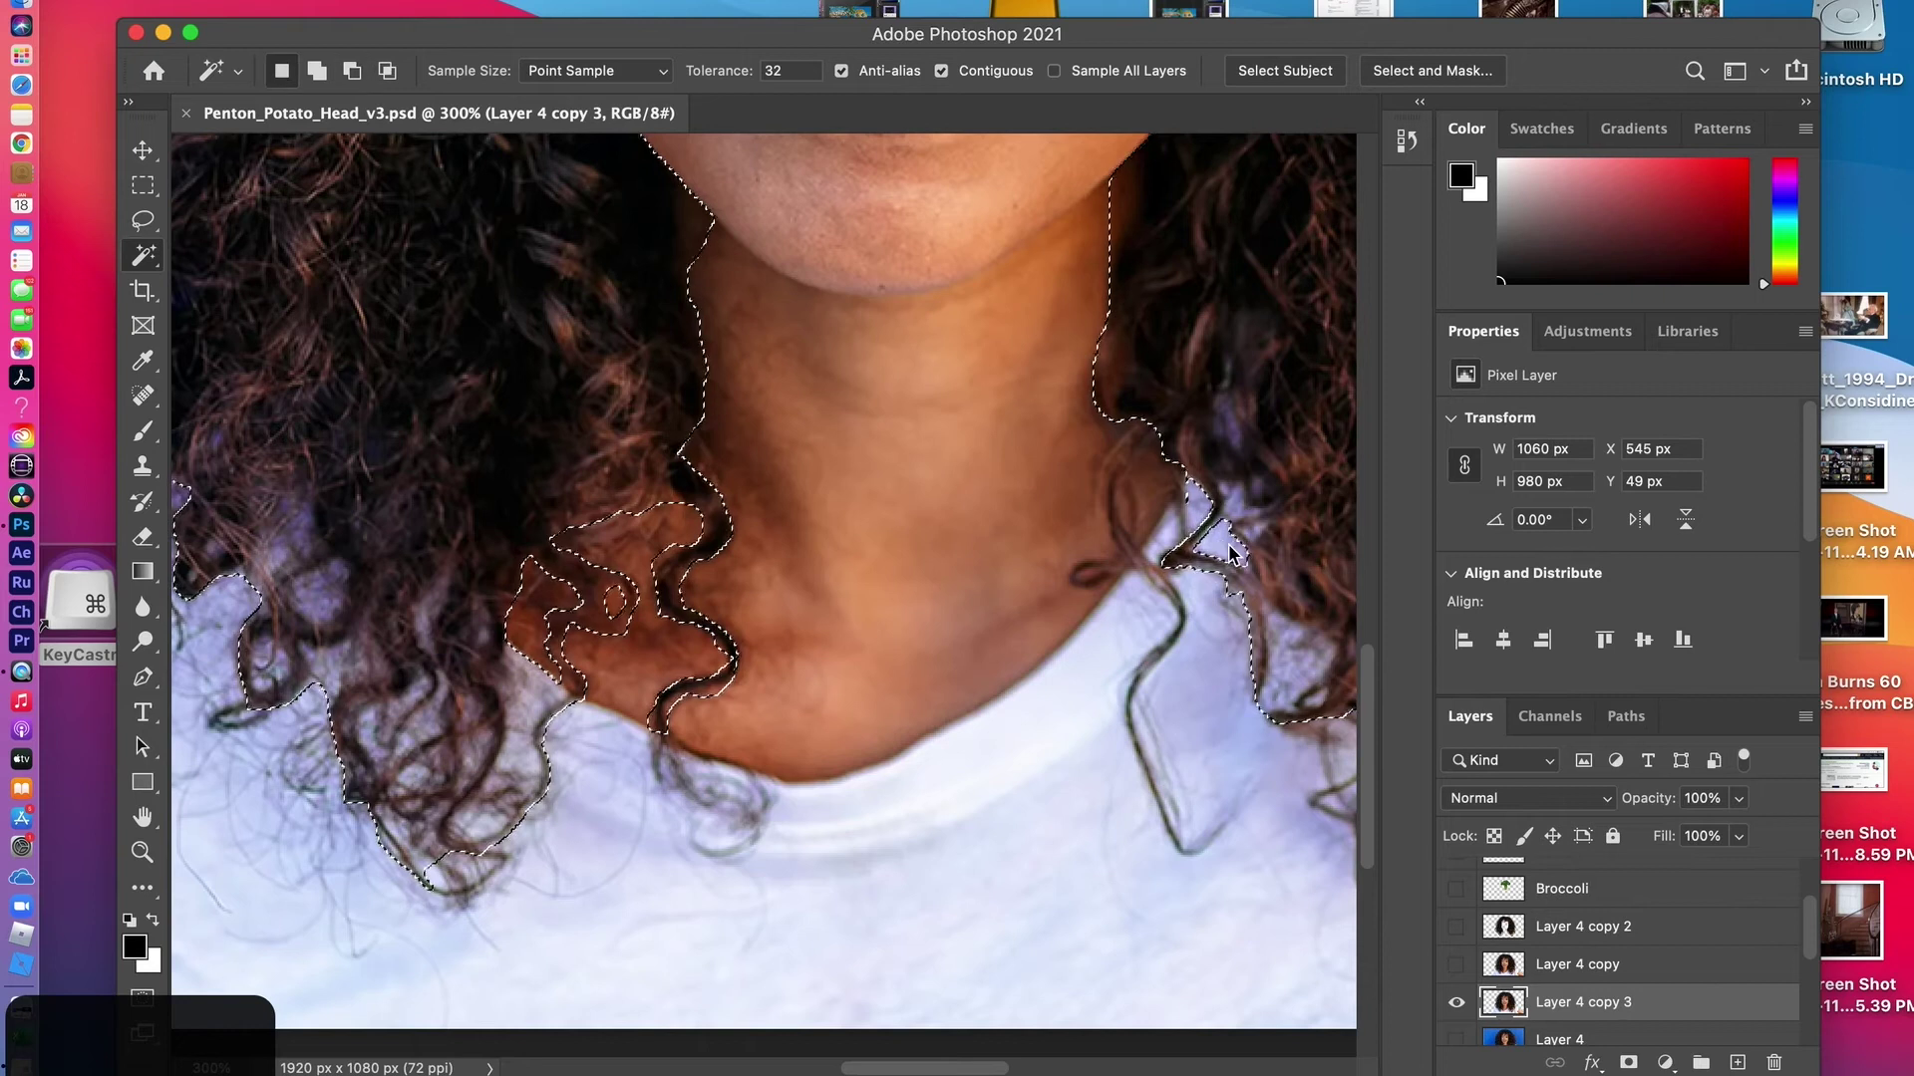
click(1236, 506)
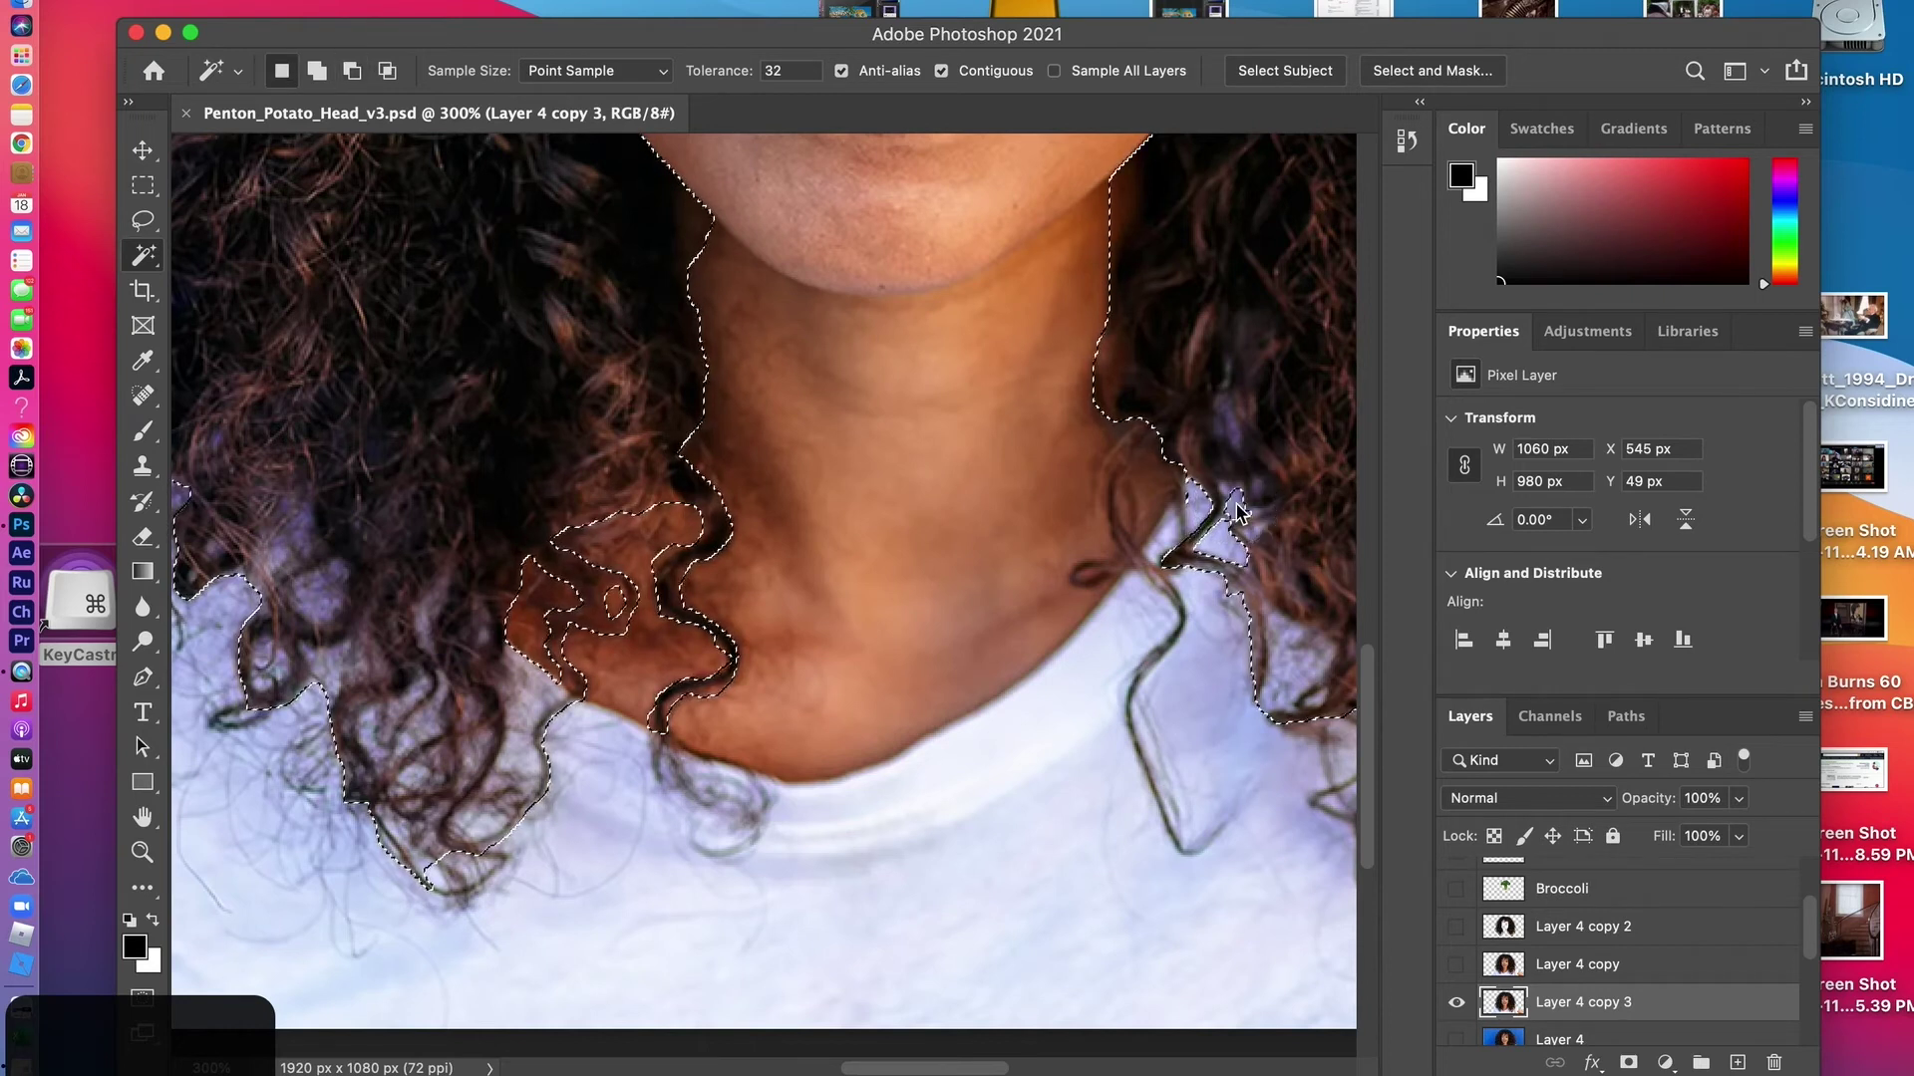
click(1293, 671)
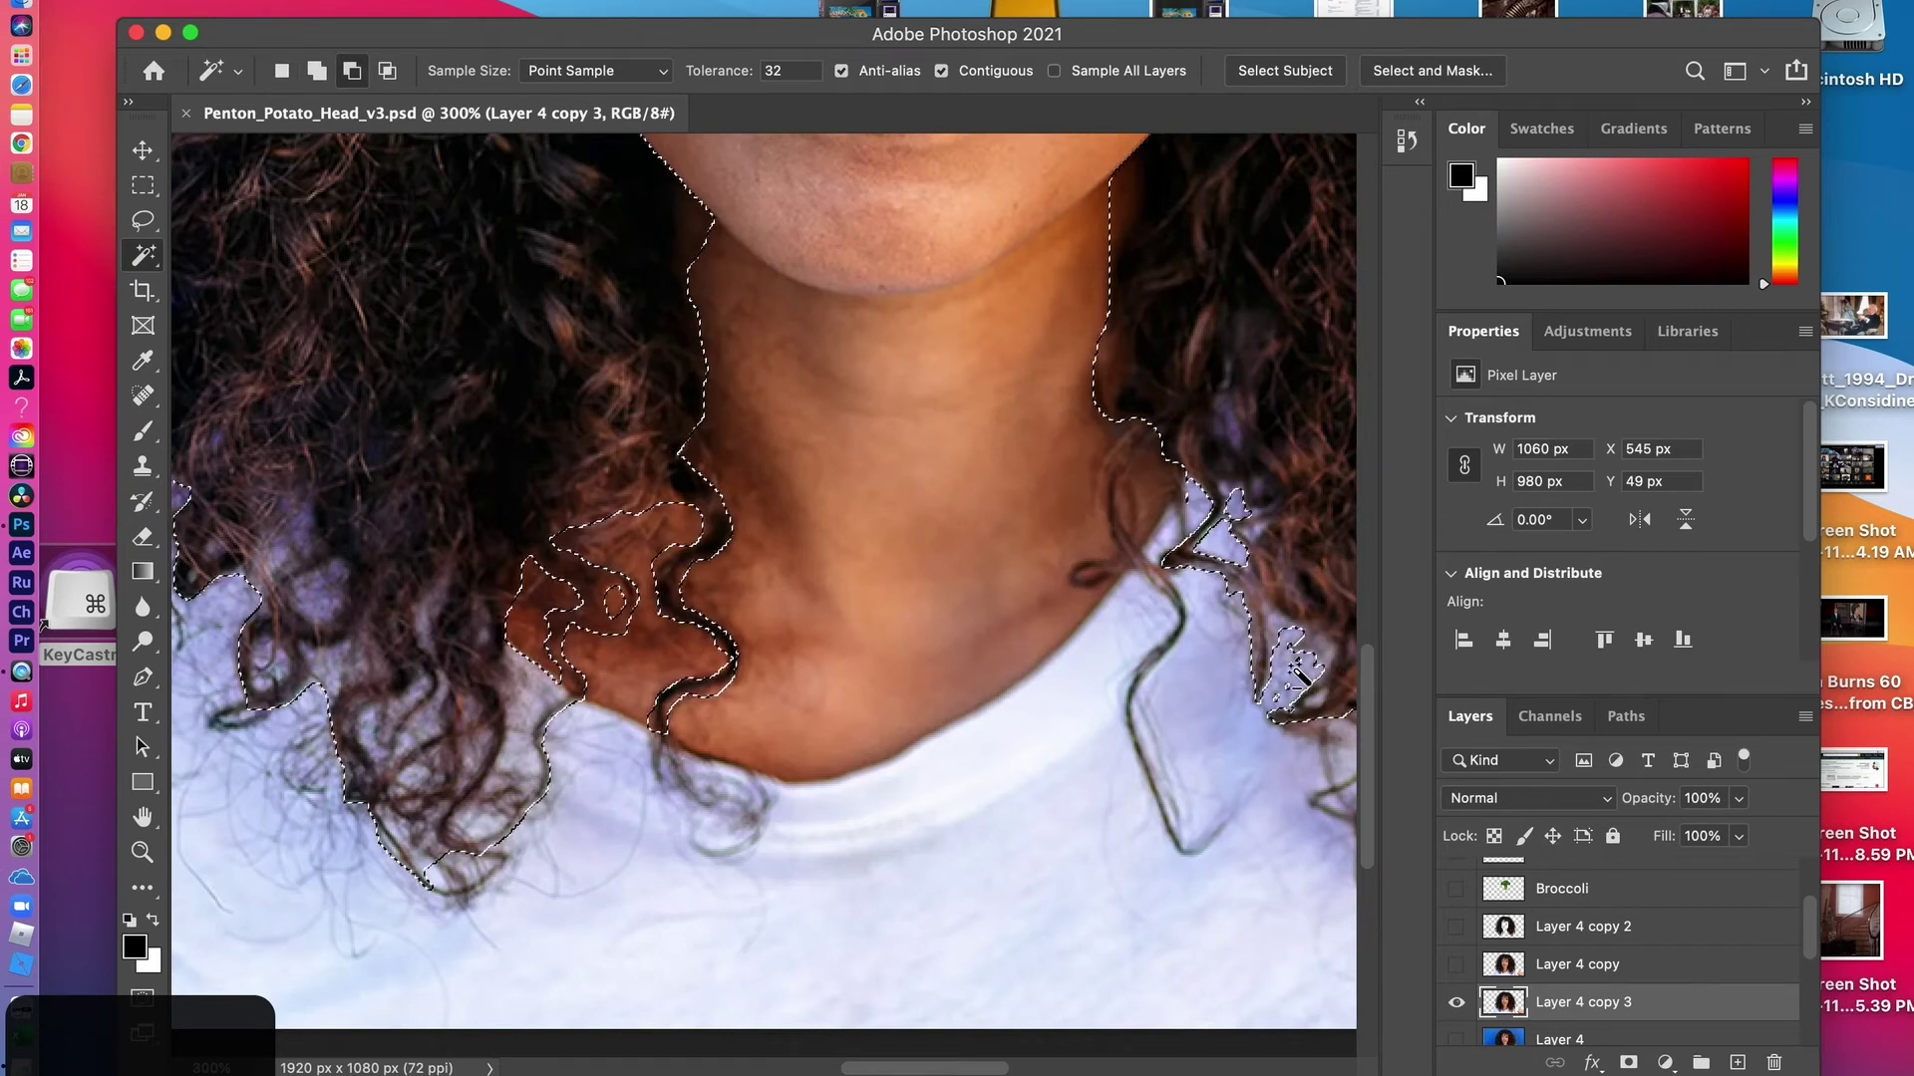
click(1289, 633)
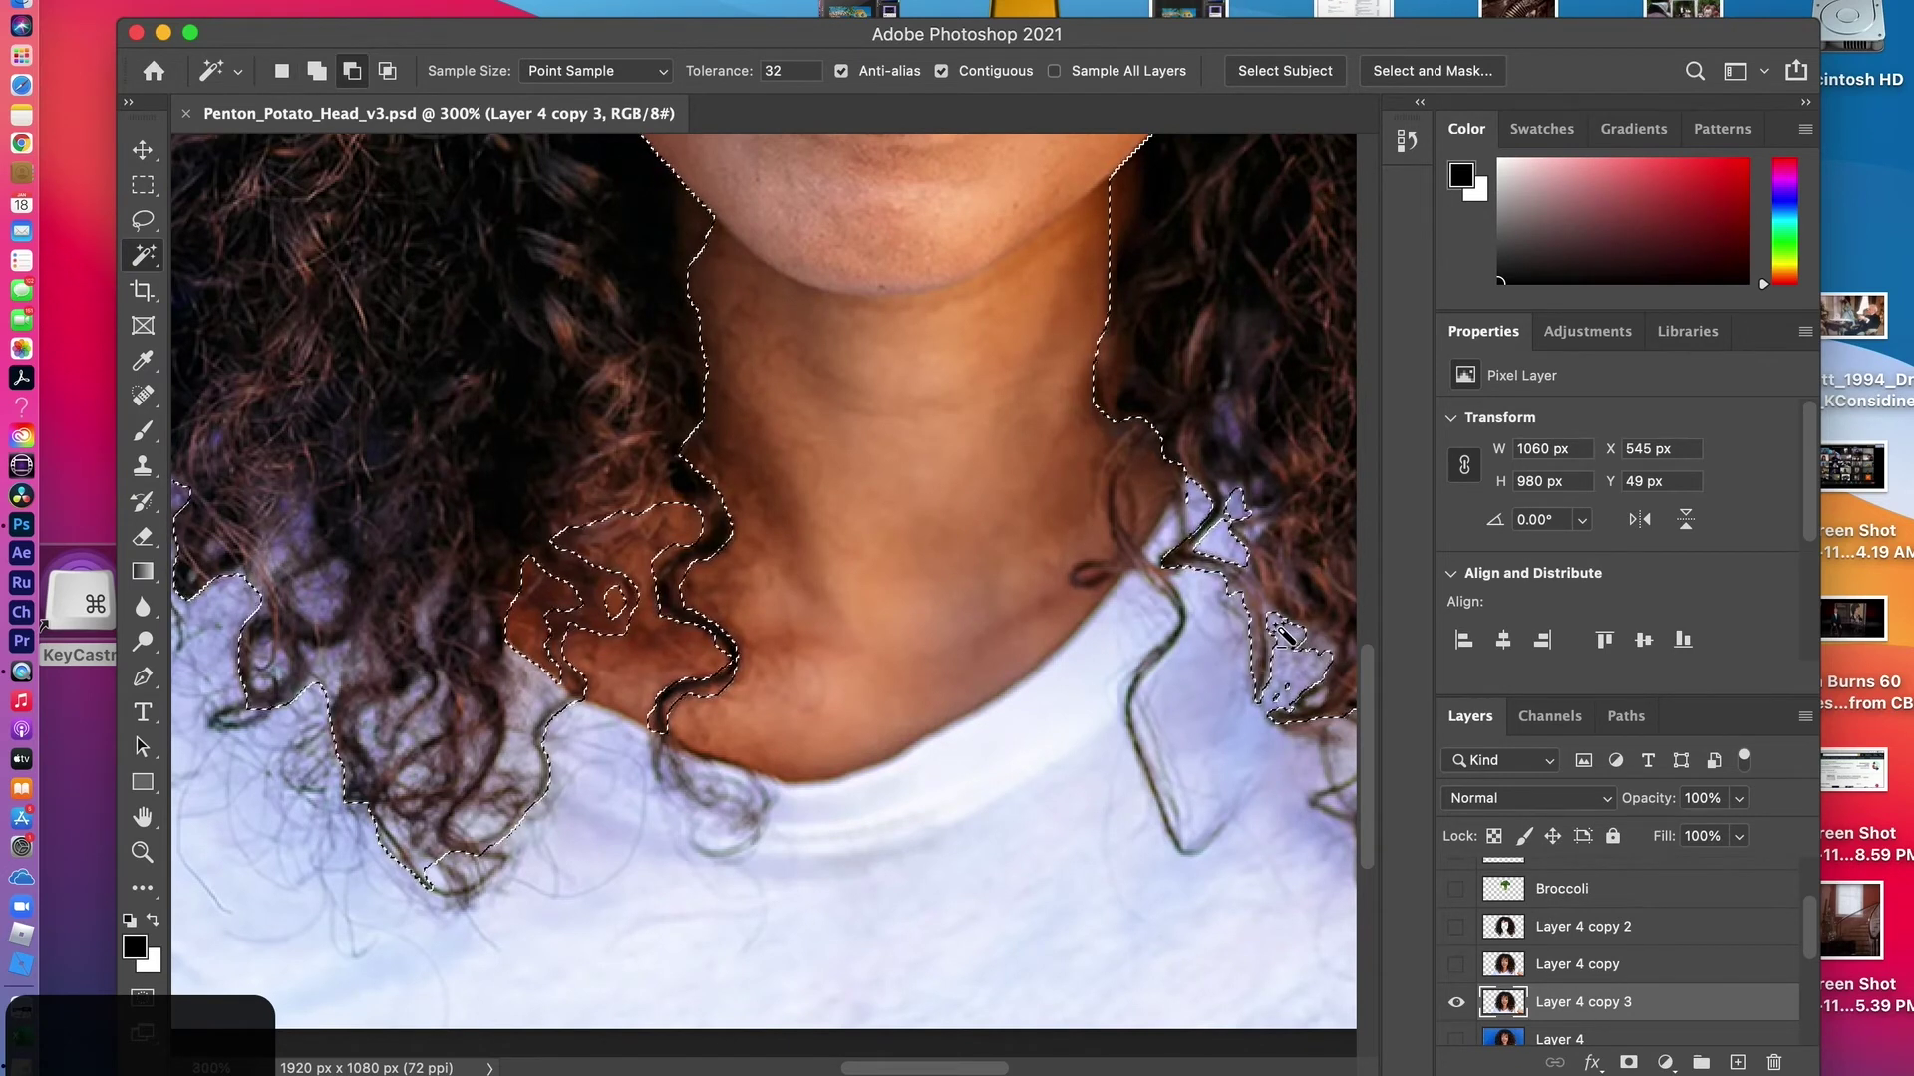
Subtract the shirt areas along both edges of the curls left of the neck from the selection with the Magic Wand
click(540, 685)
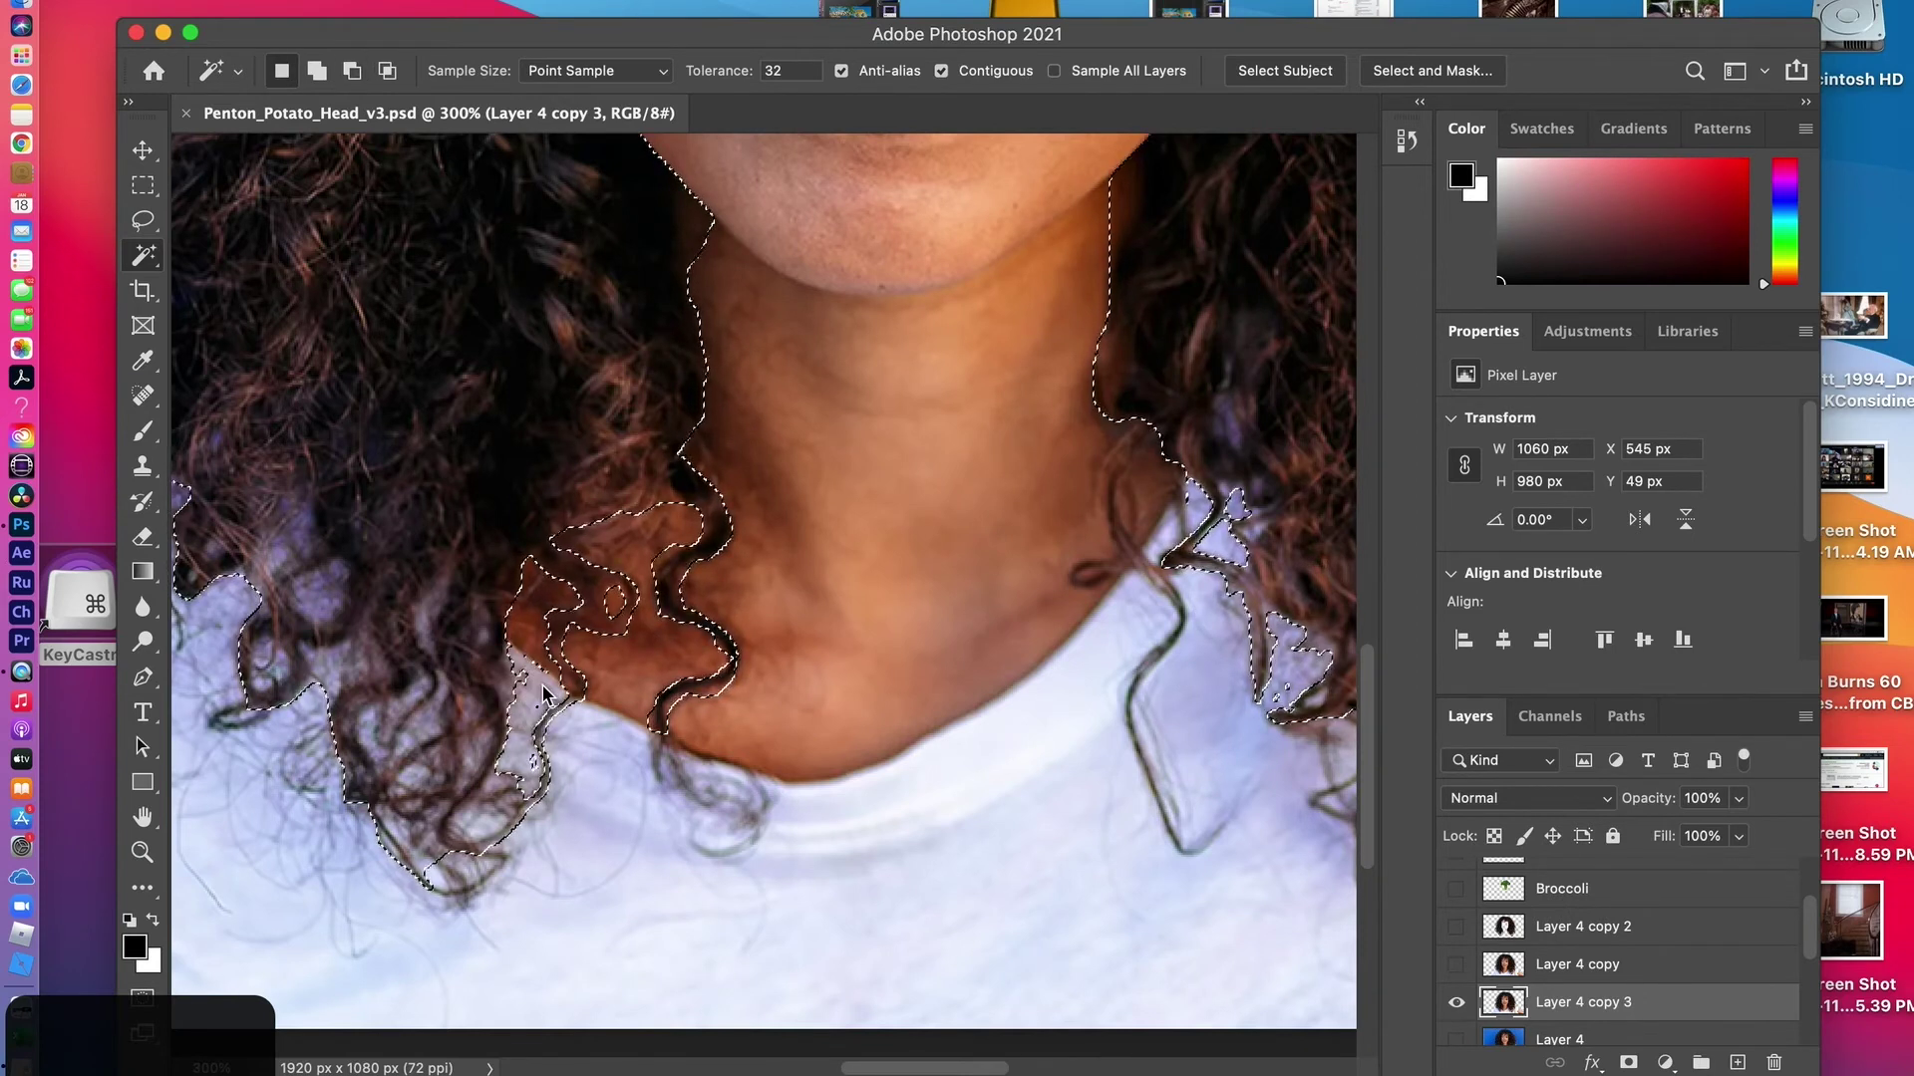
click(483, 827)
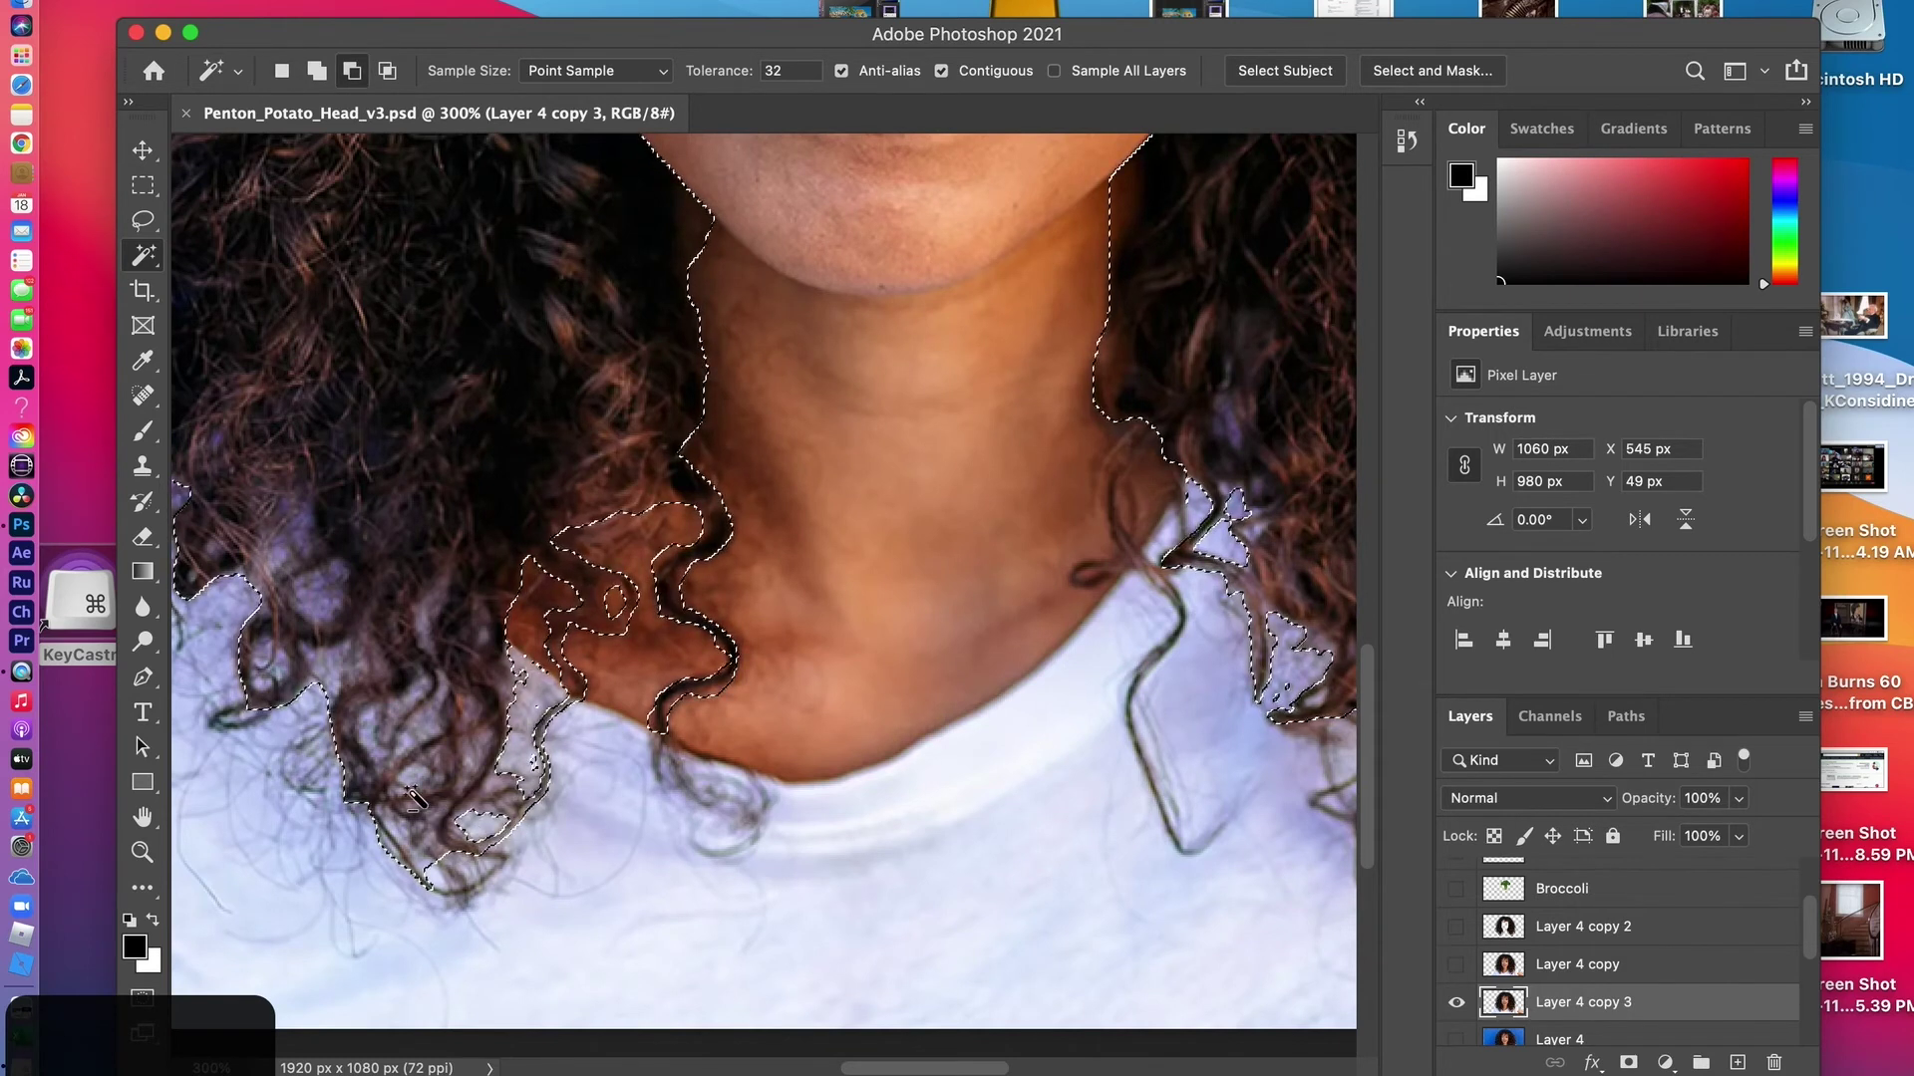
click(339, 676)
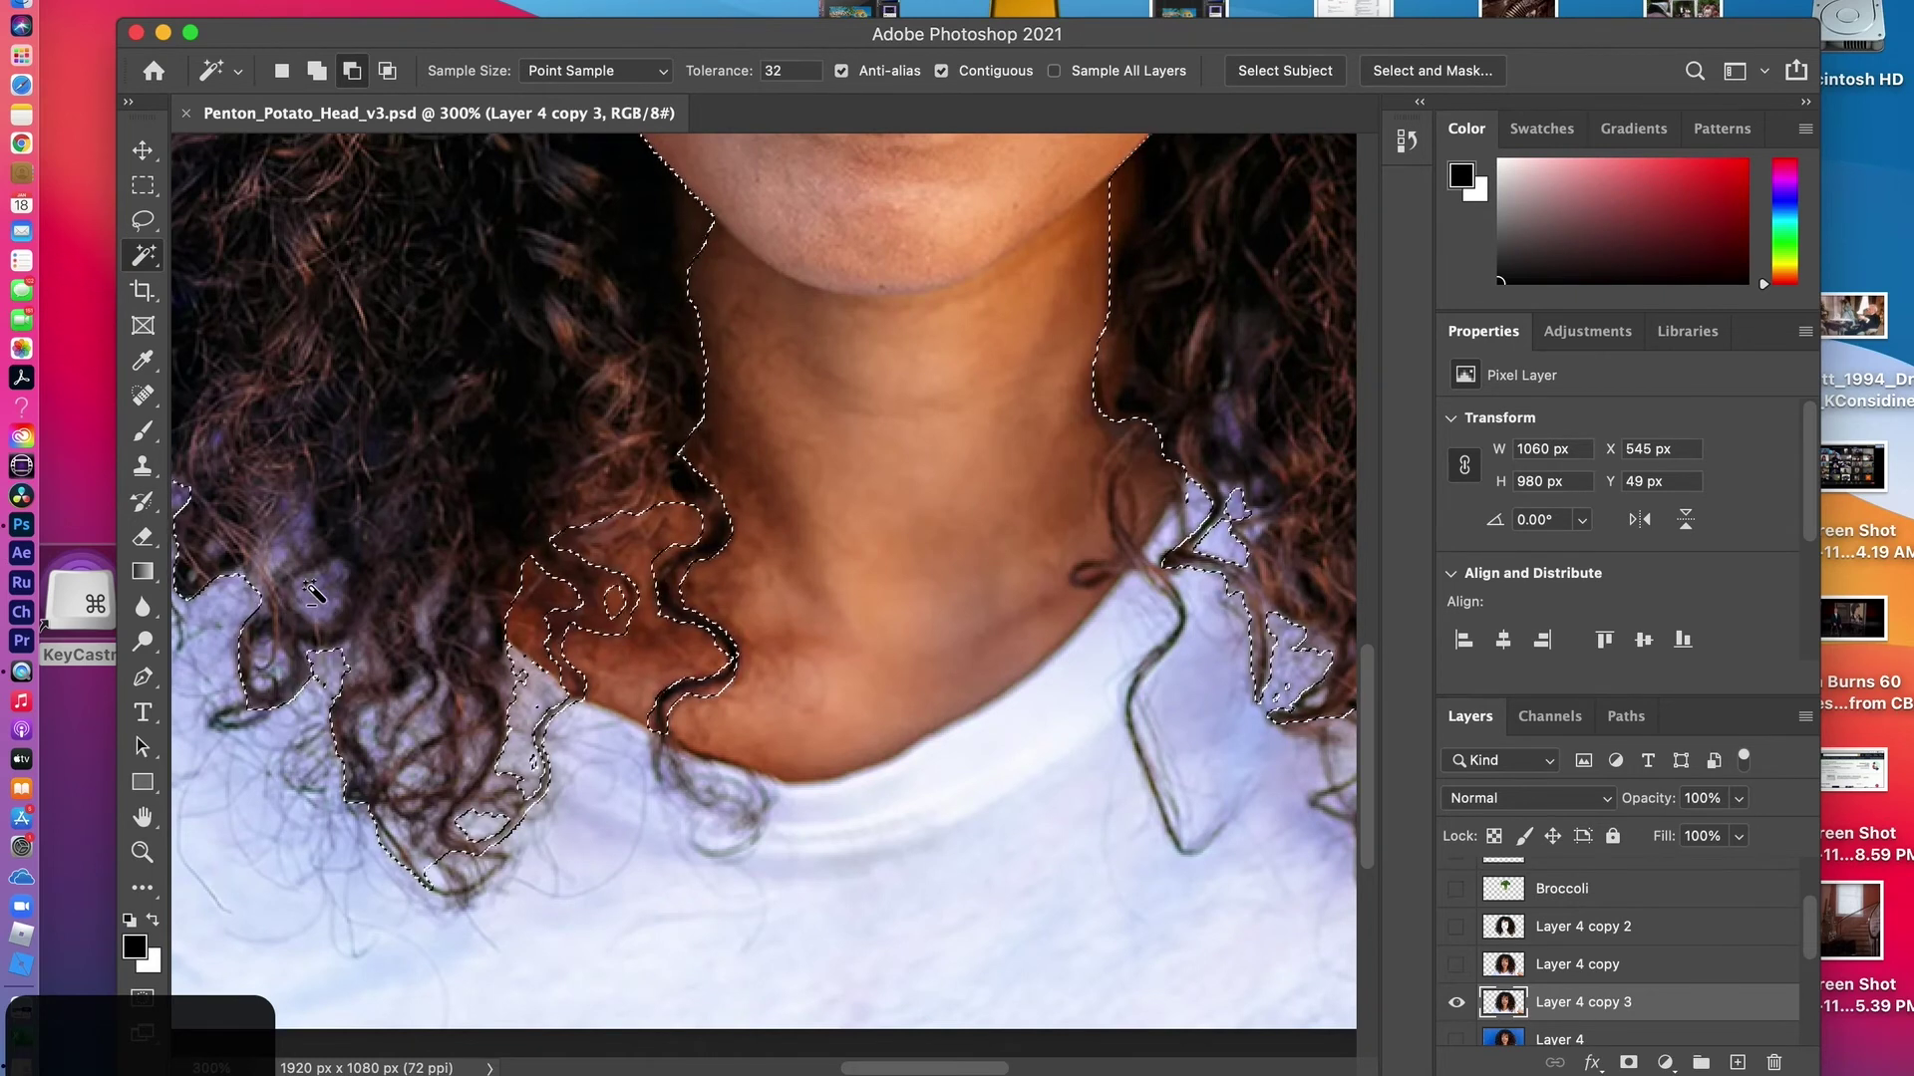
click(278, 550)
click(302, 522)
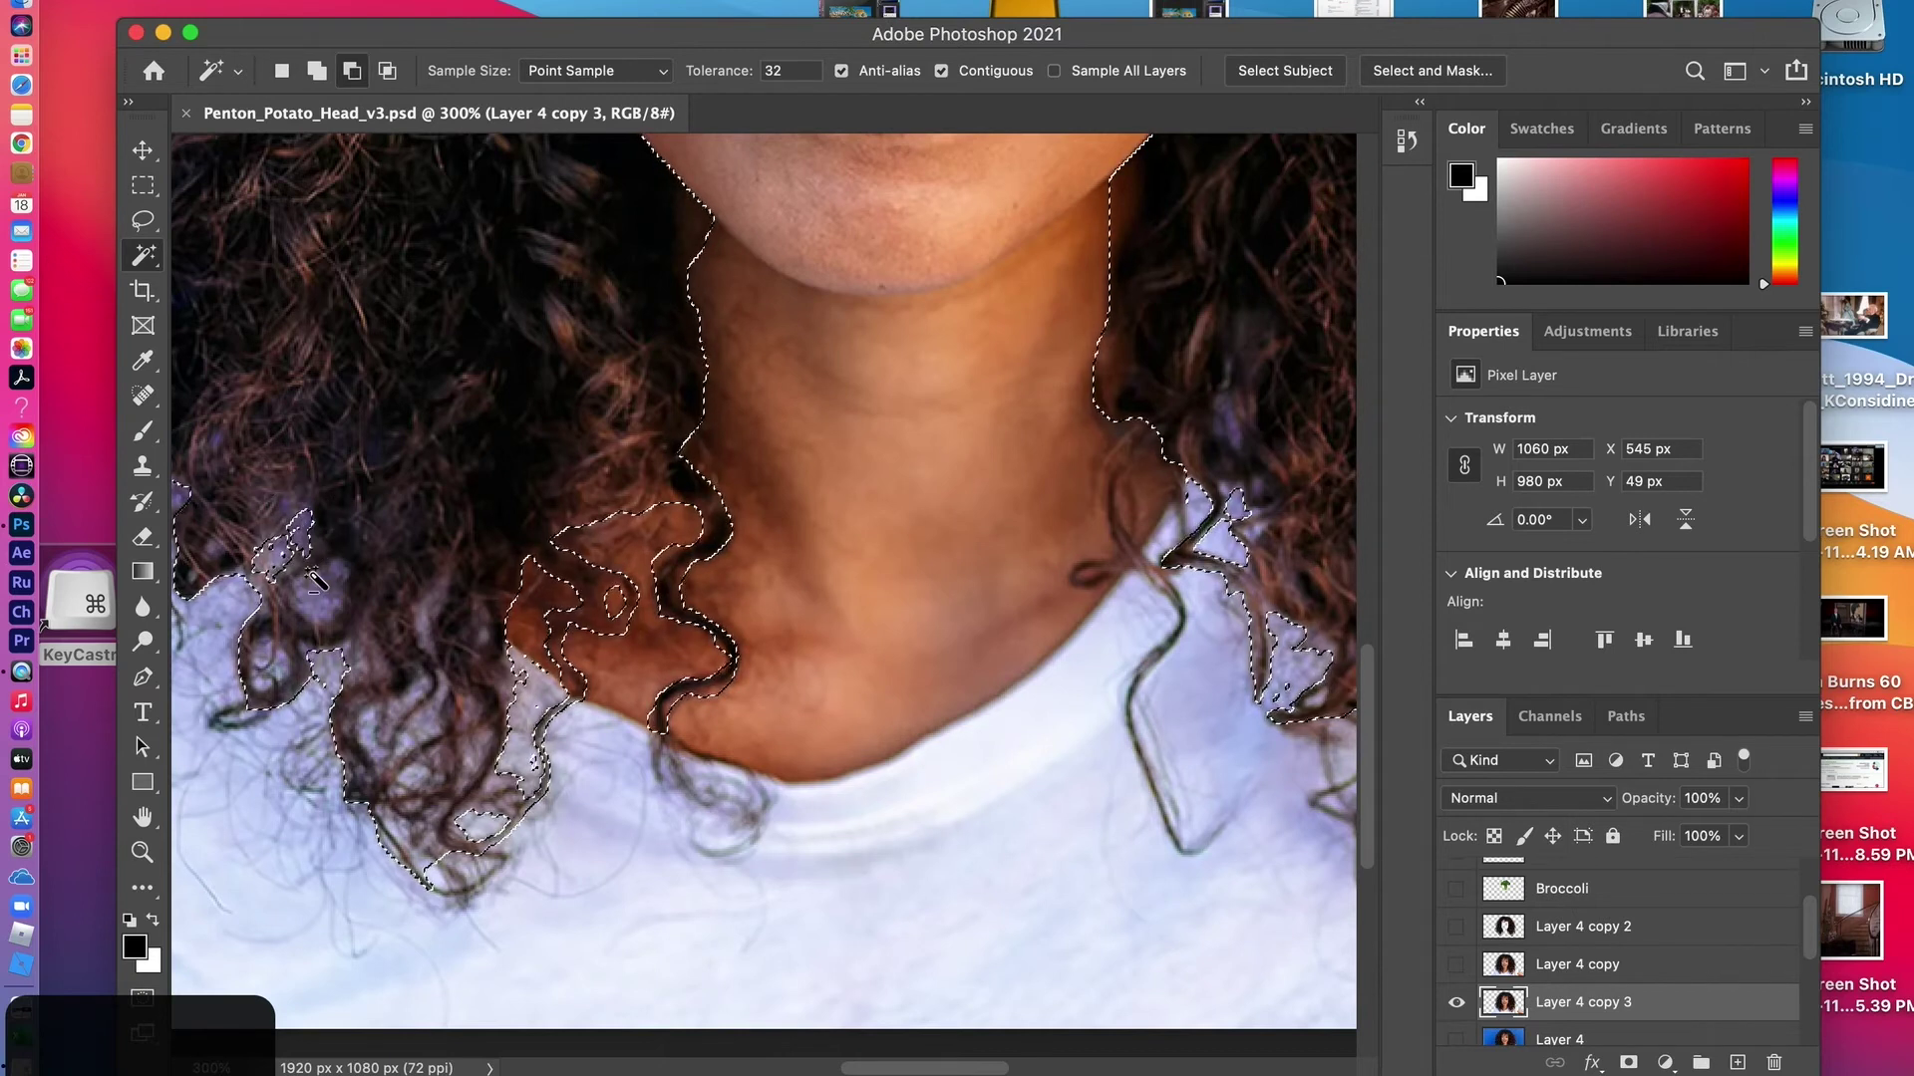
key(alt)
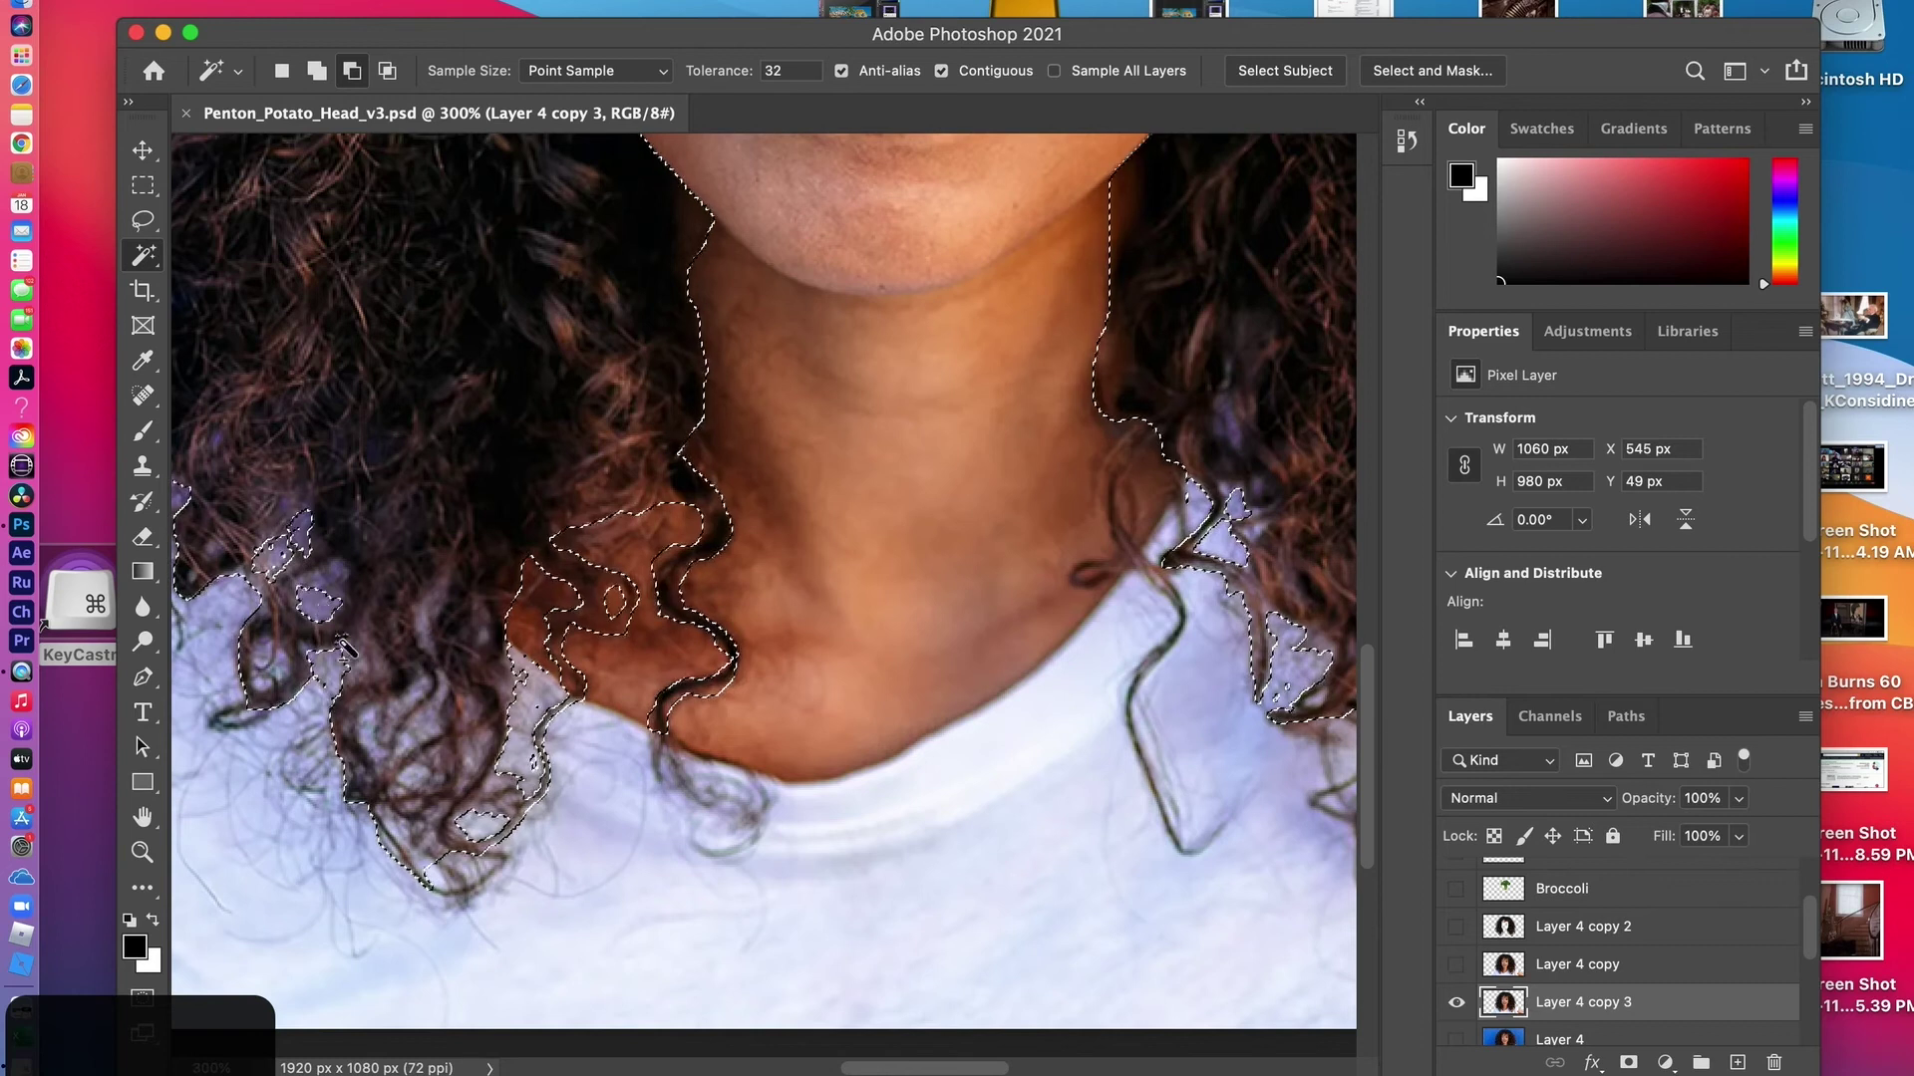
Subtract the white shirt patches enclosed by the lower curl tips left of the neck with the Magic Wand tool
shift+click(411, 744)
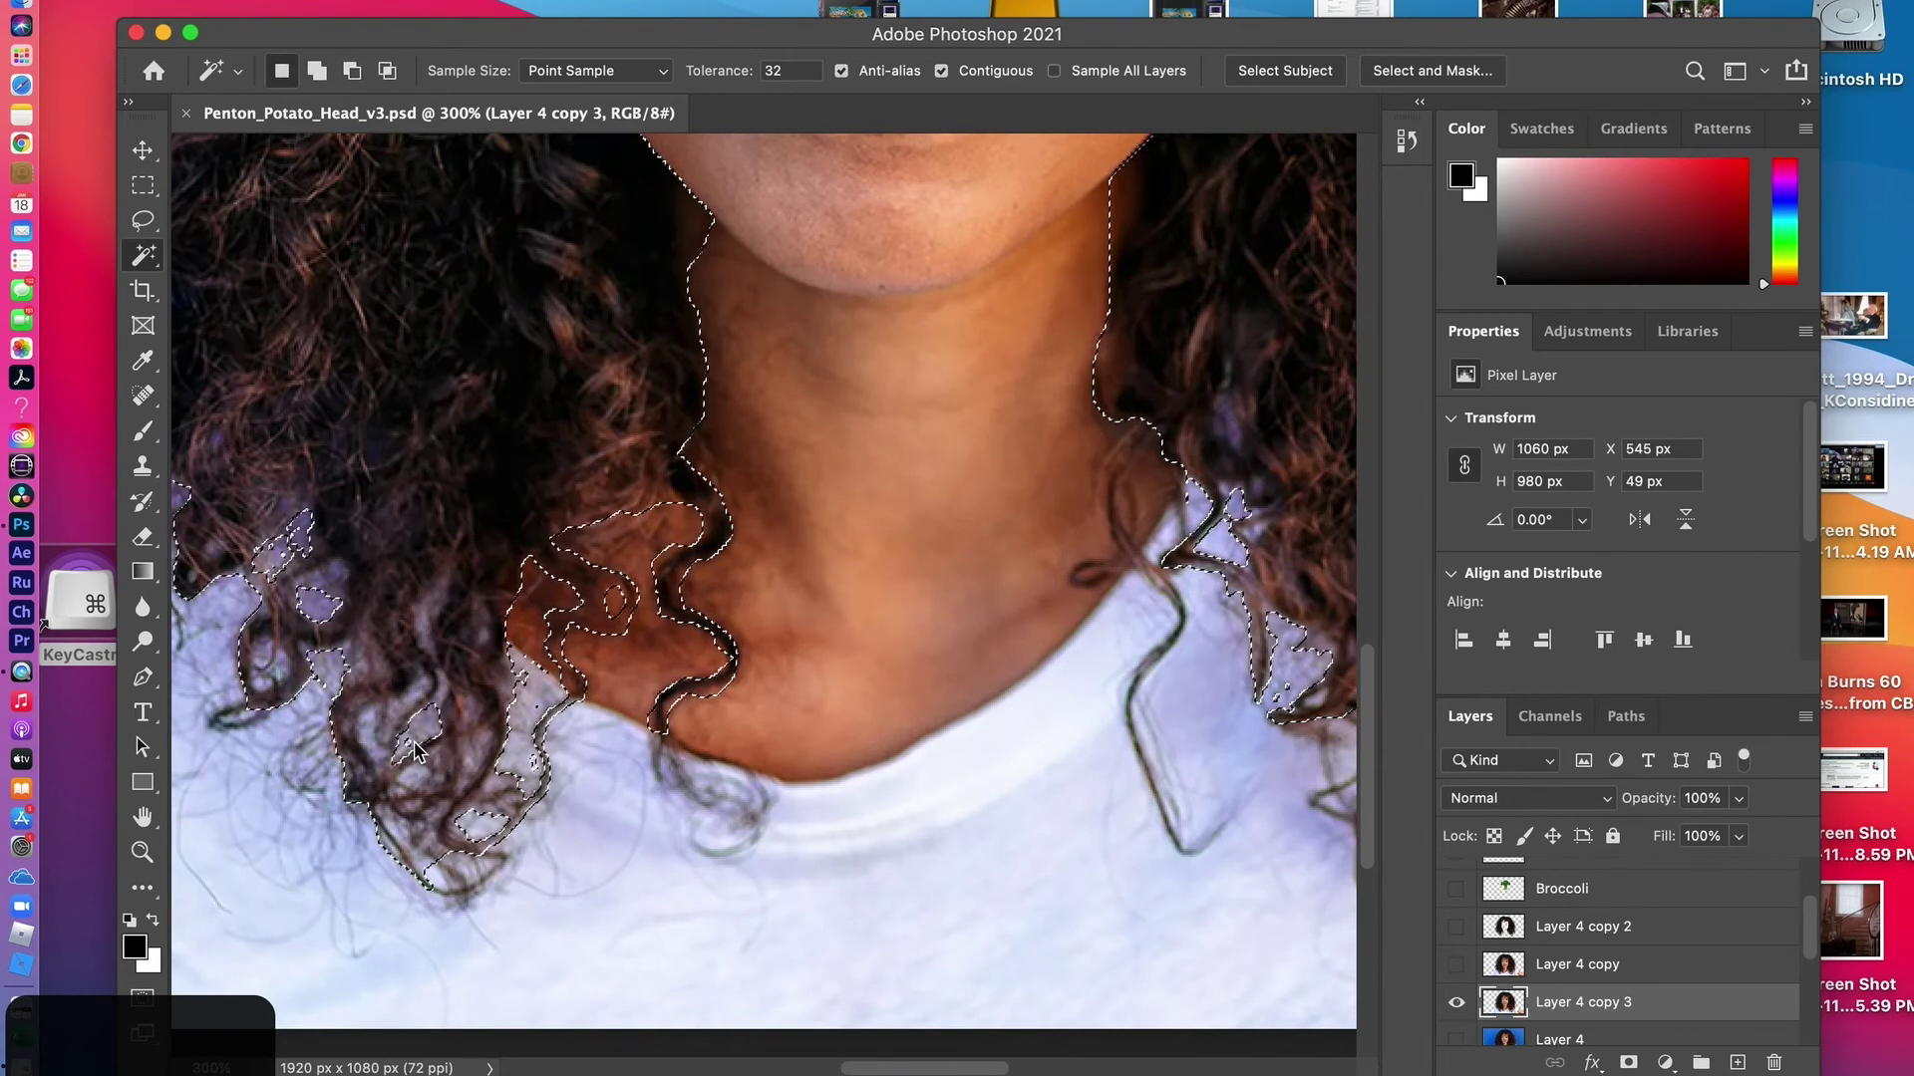
alt+click(404, 707)
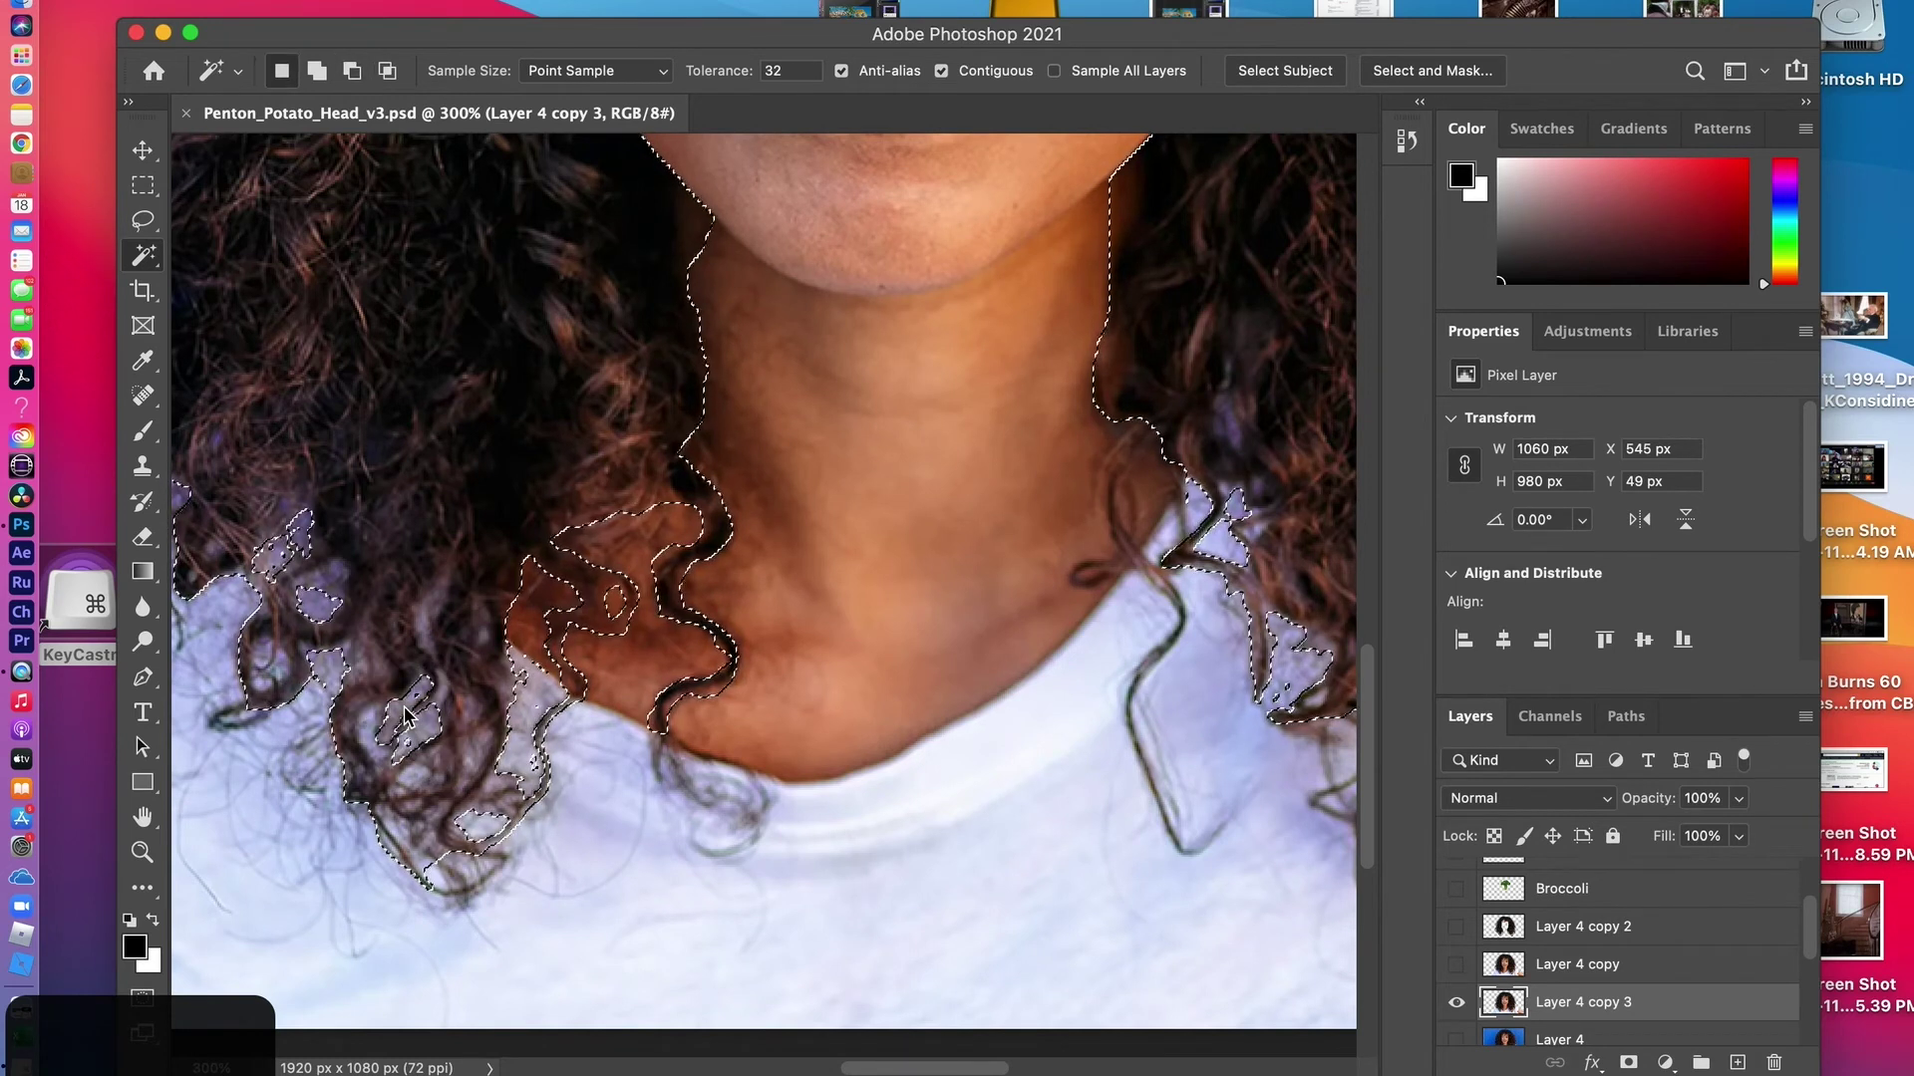
alt+click(372, 732)
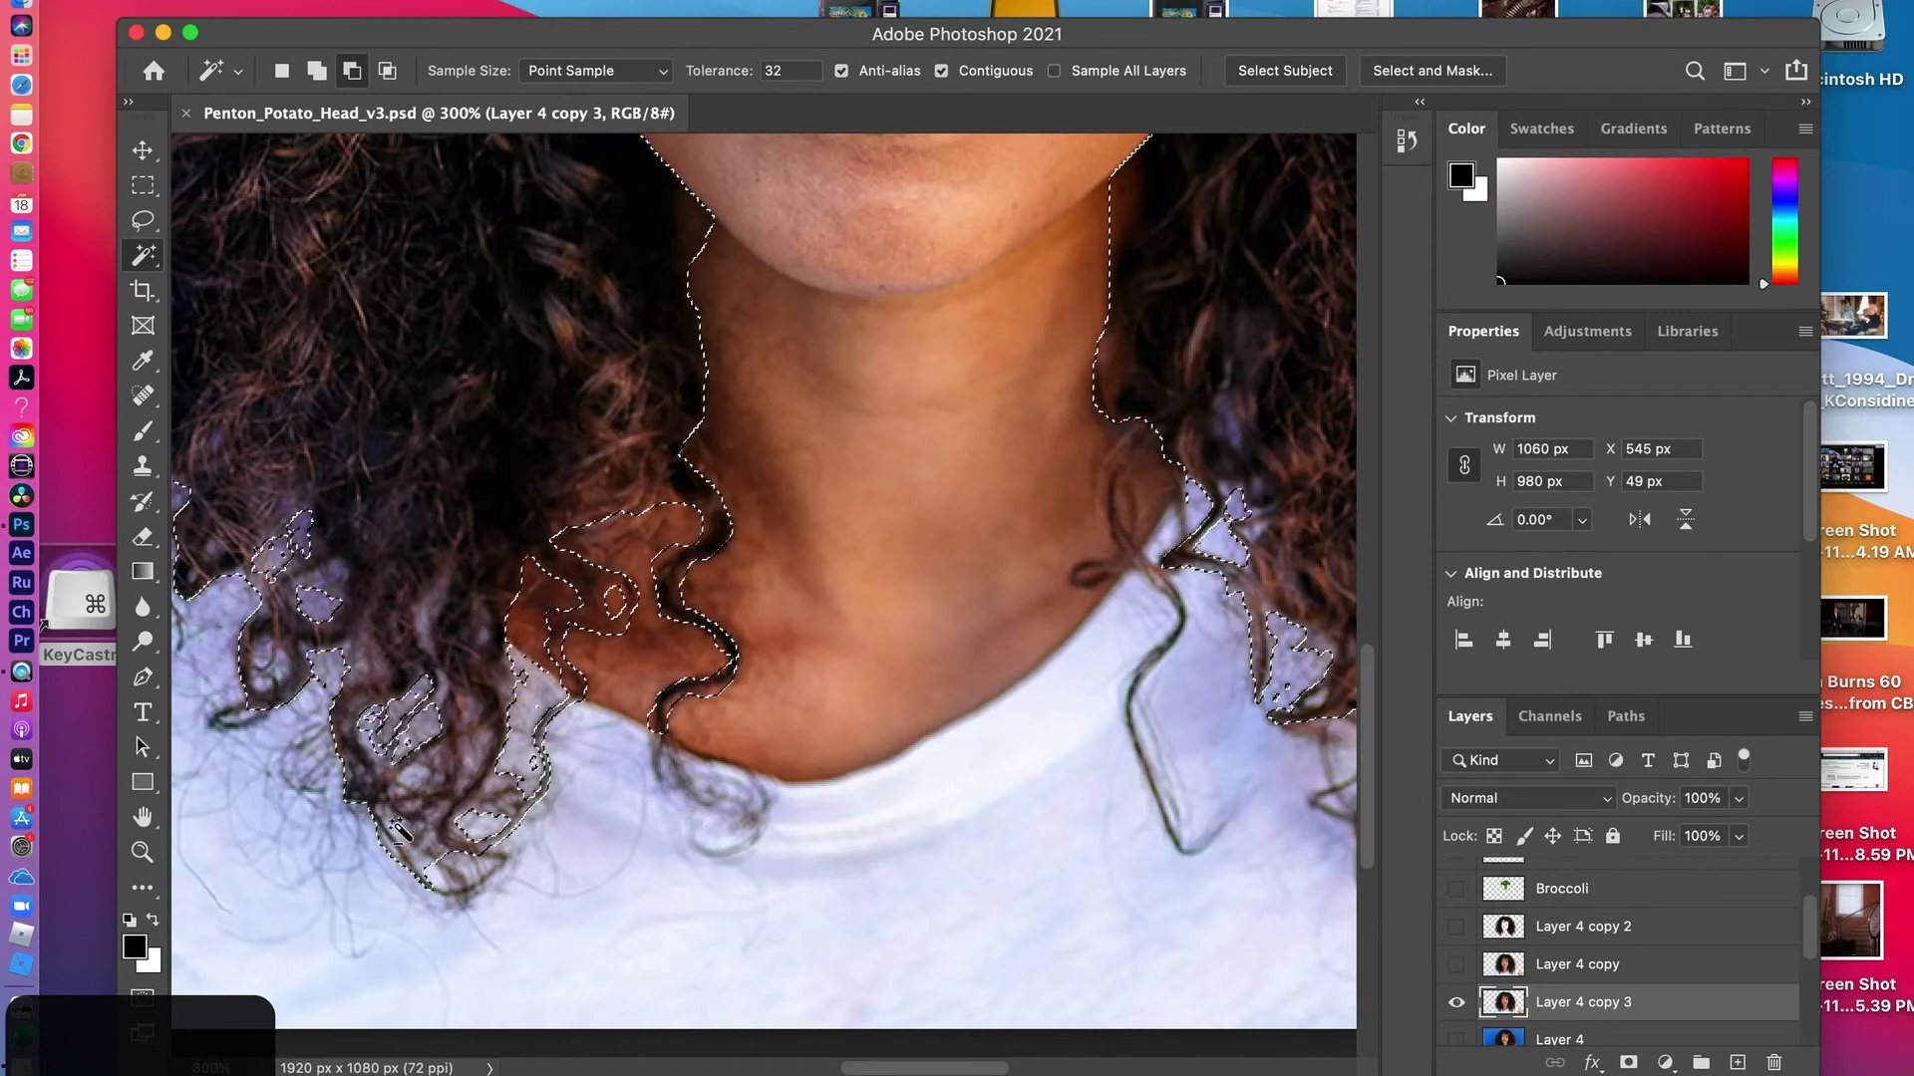
alt+click(416, 857)
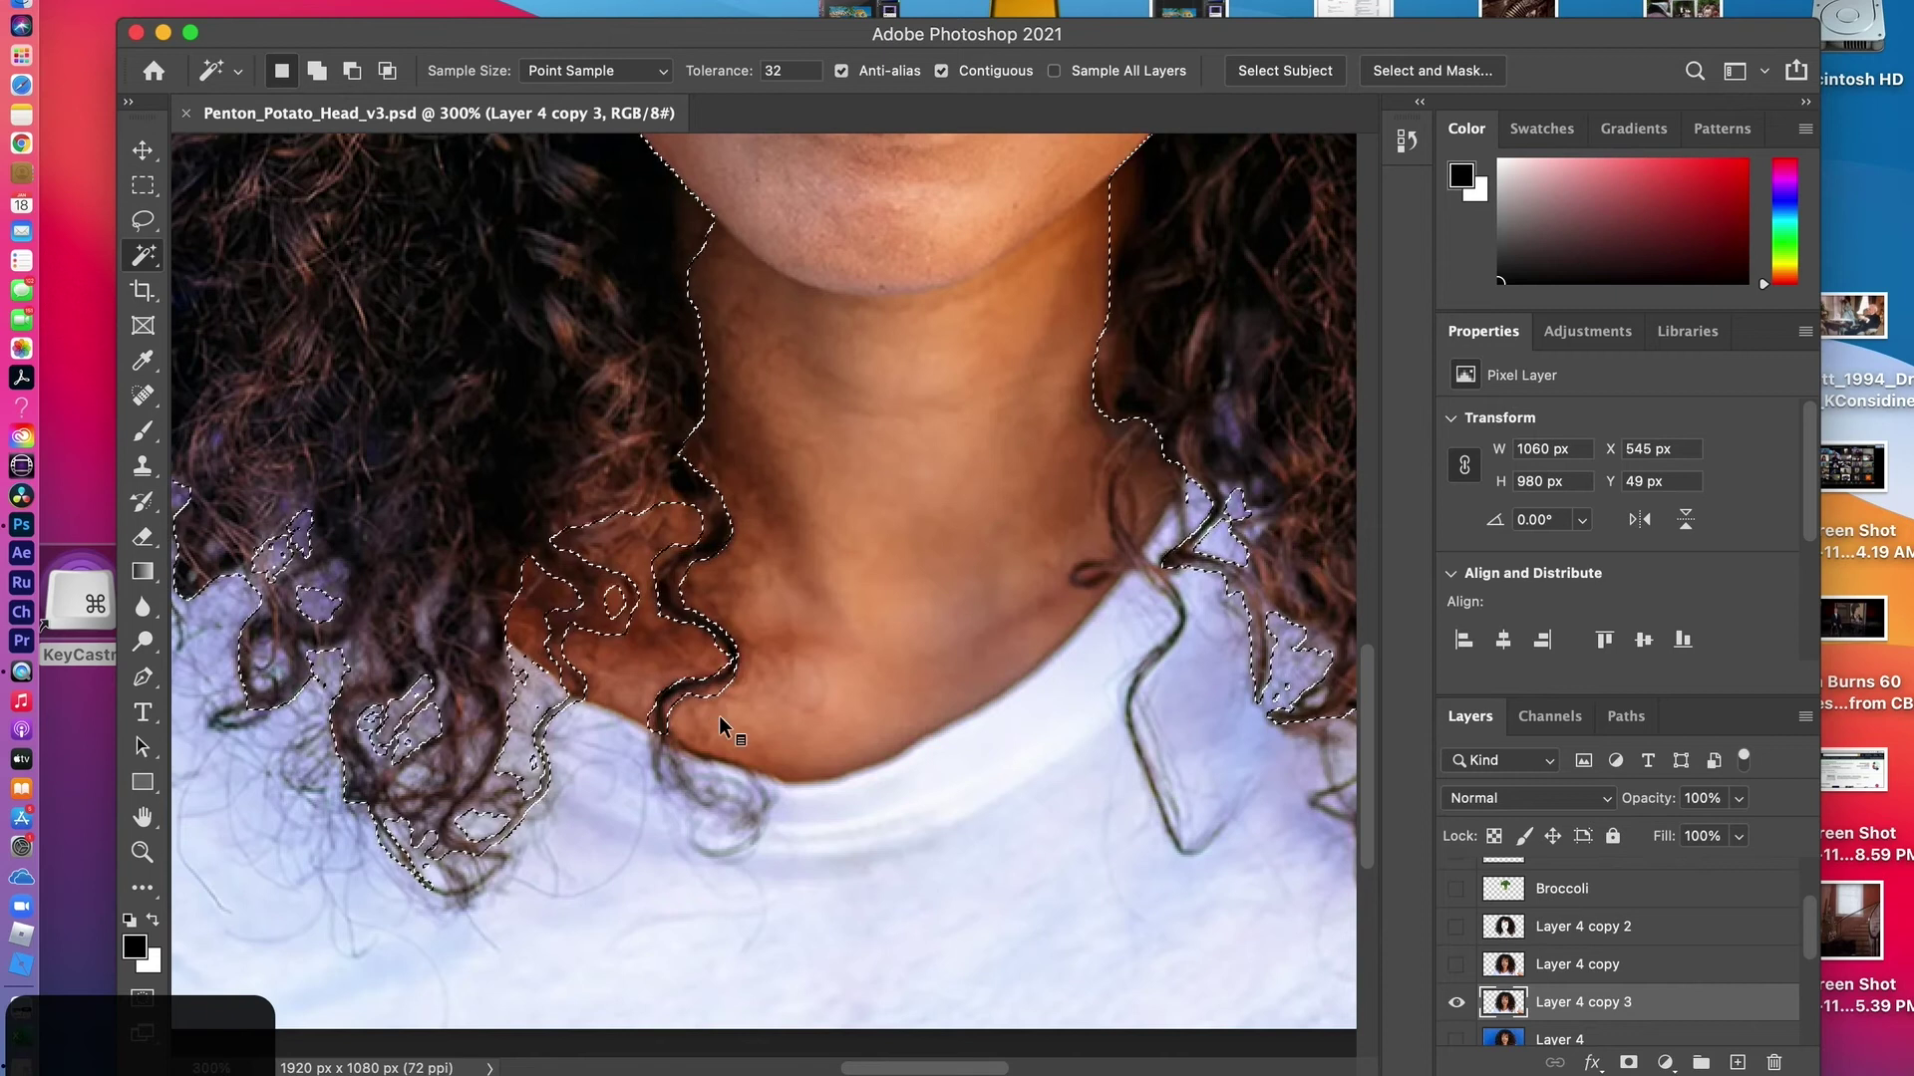
key(alt)
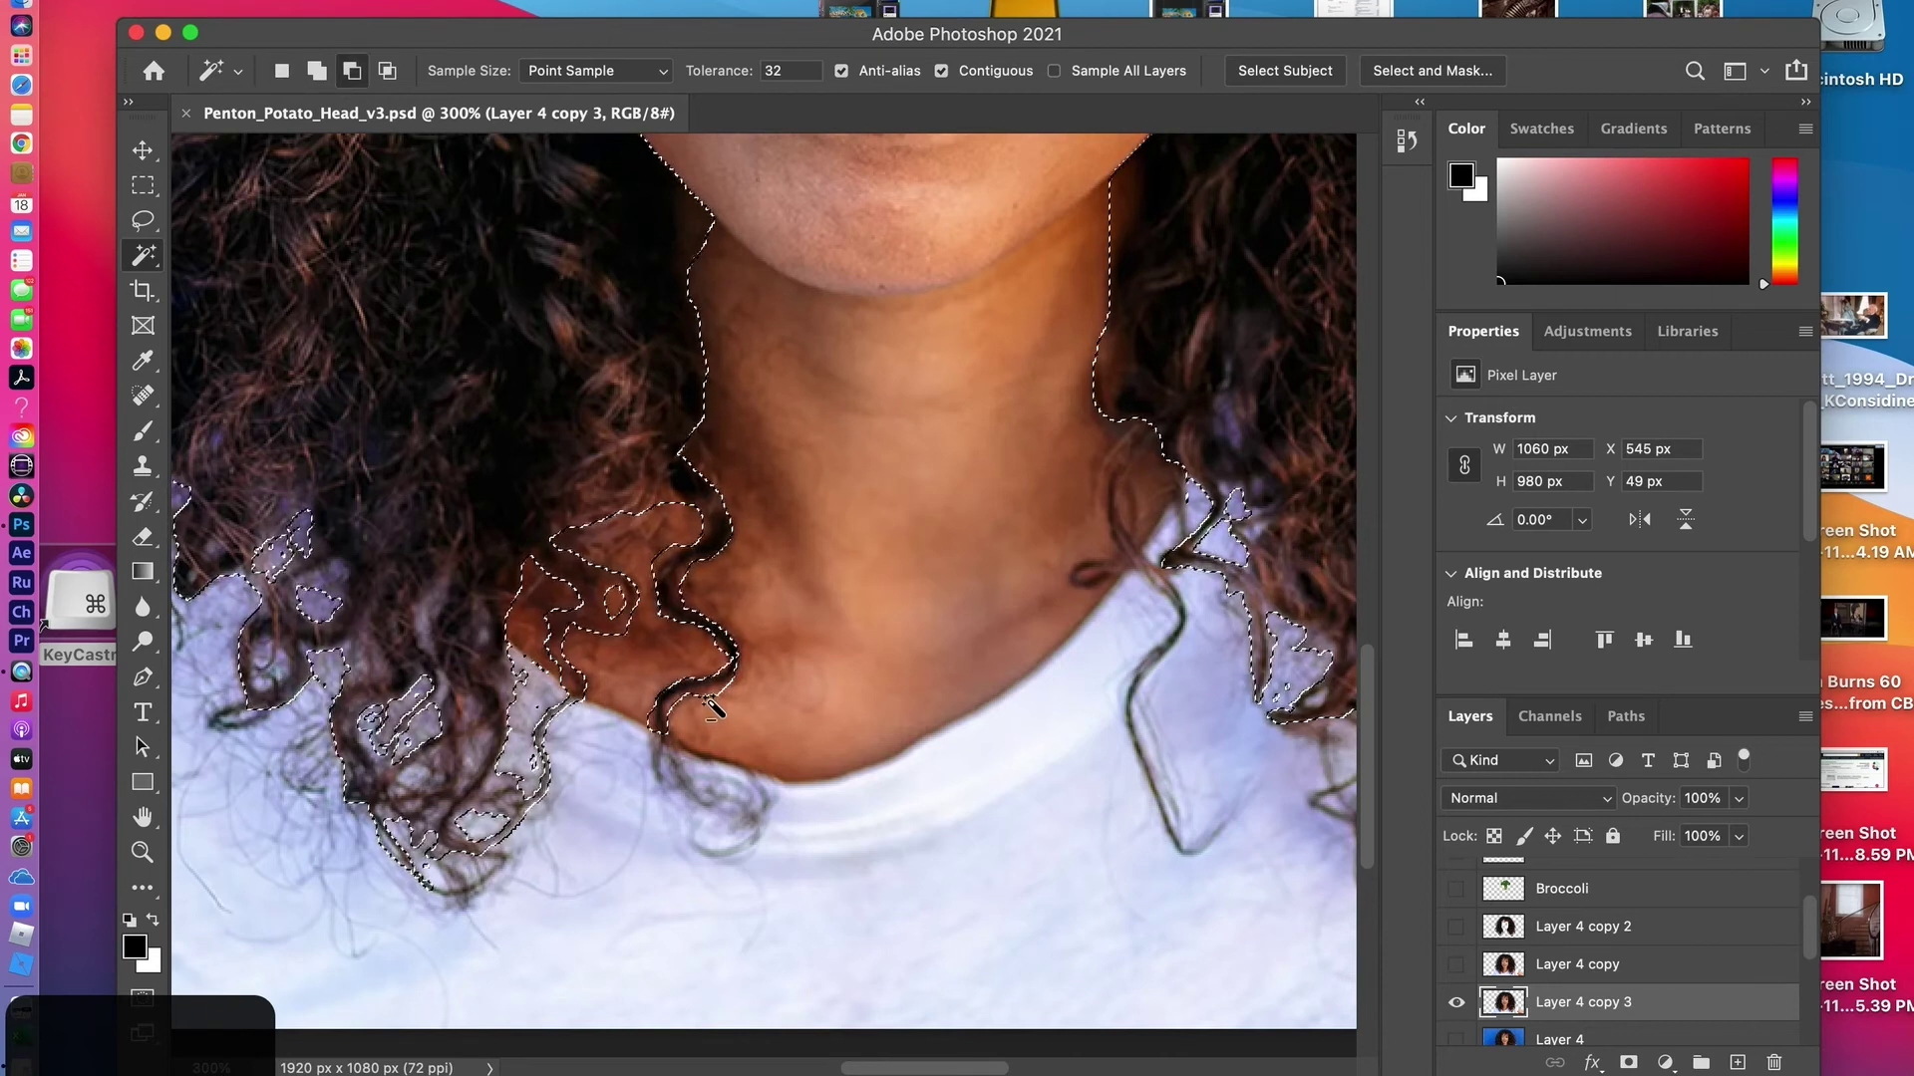
key(alt)
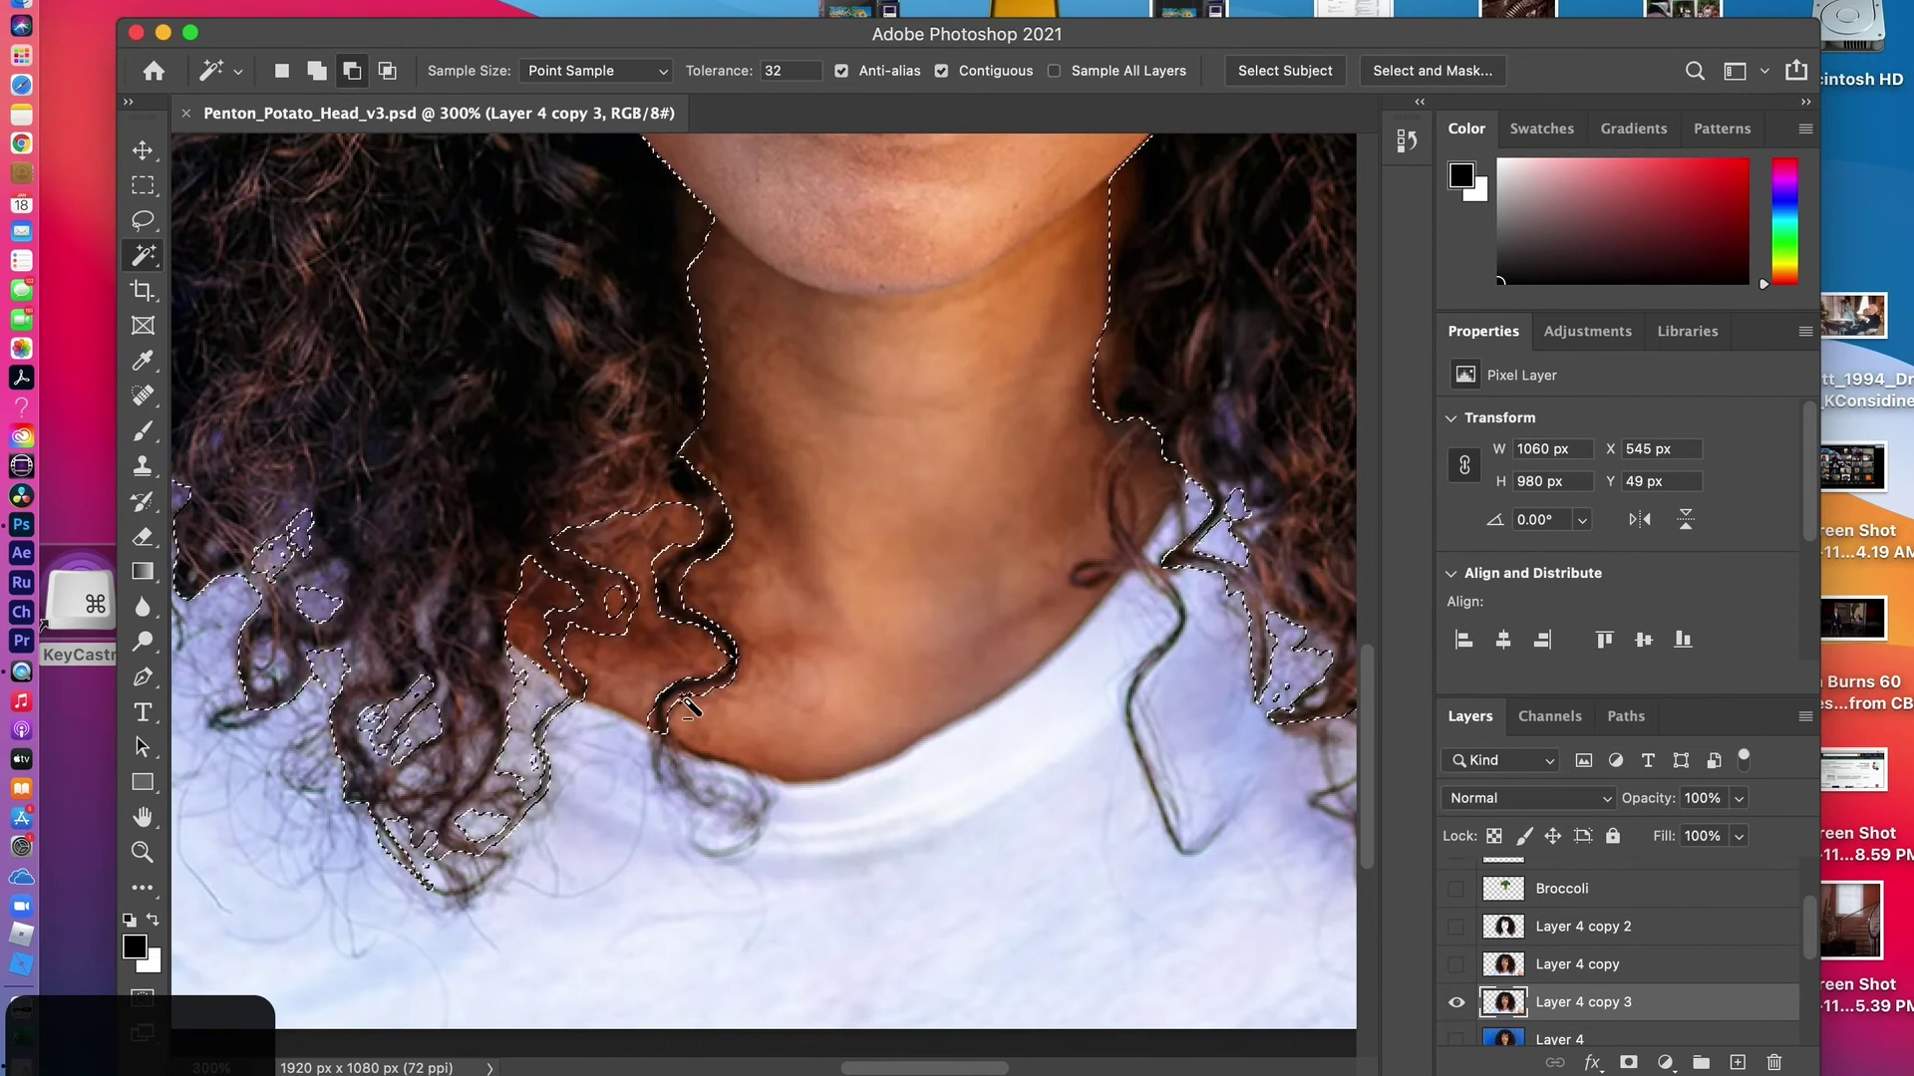
key(alt)
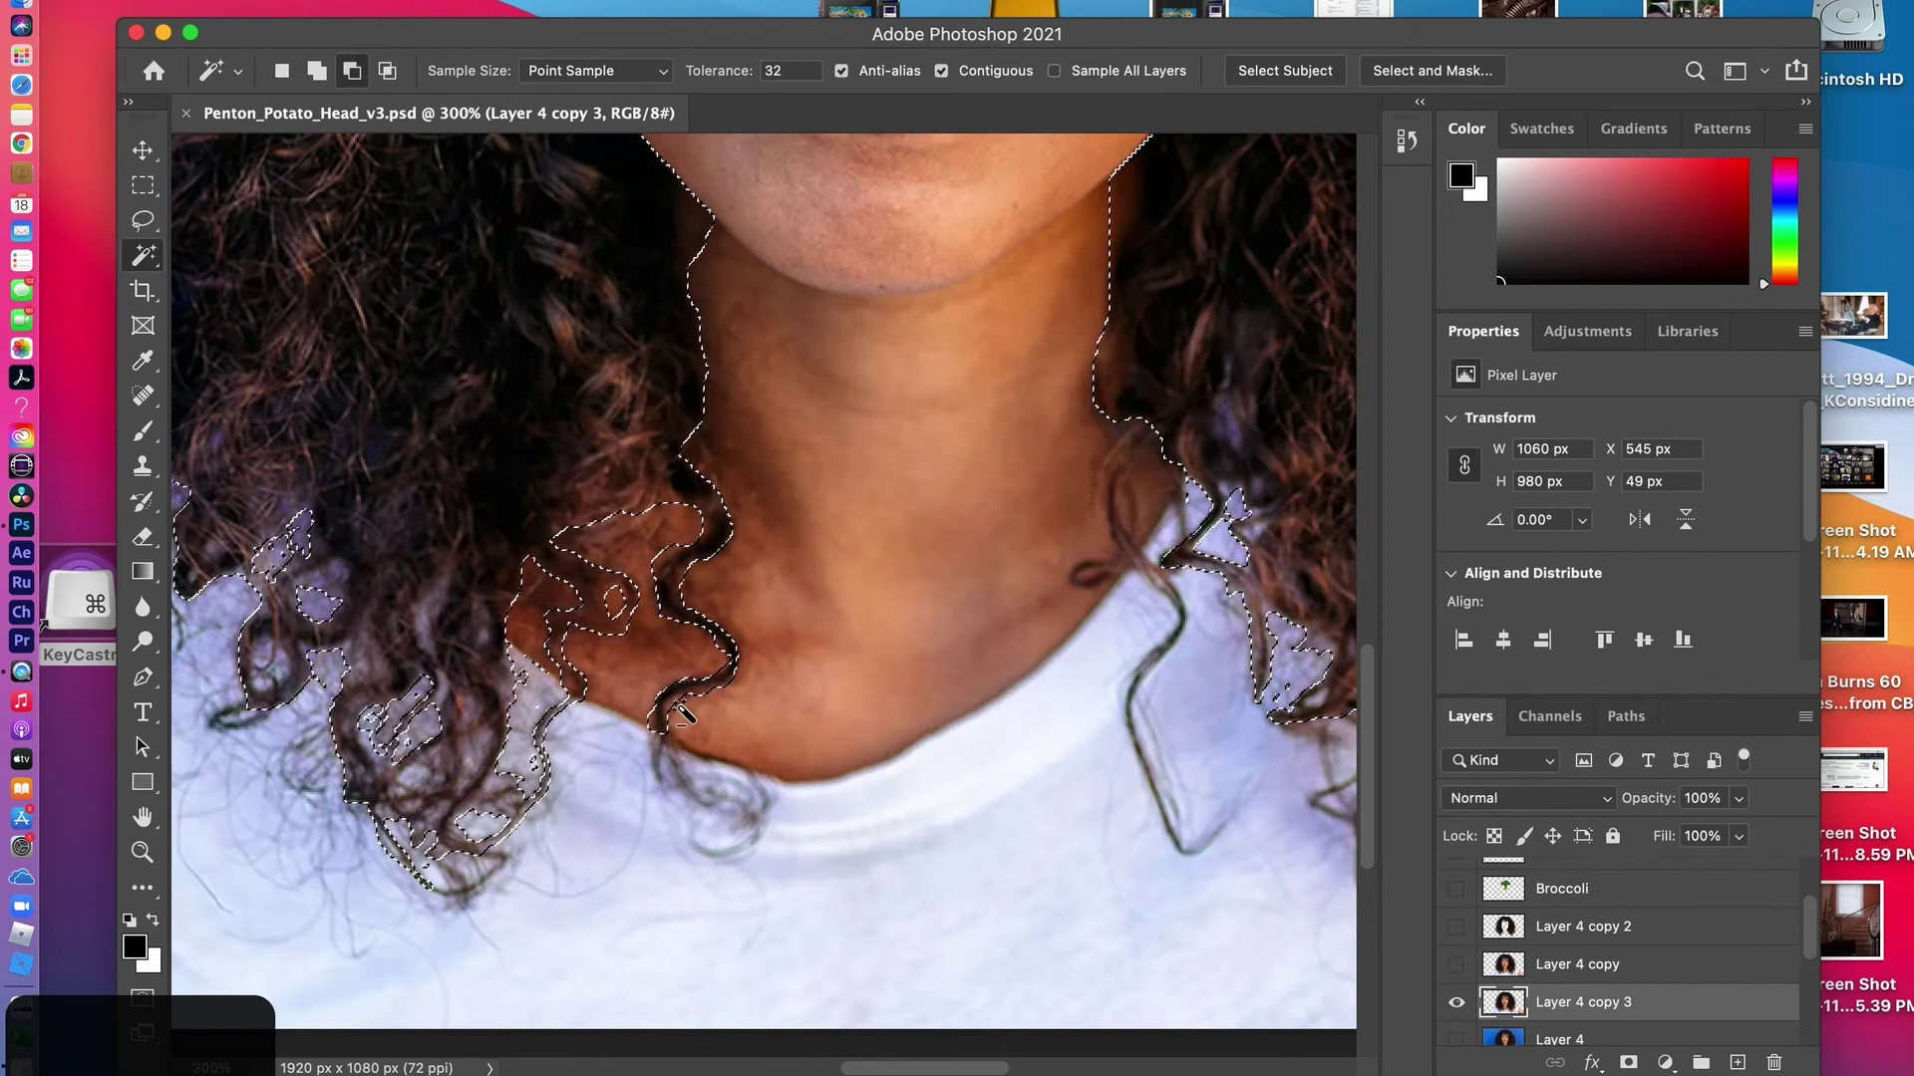
Subtract the shirt patches showing through the outer curls near the shoulder, right of the neck, with the Magic Wand tool
click(915, 1066)
drag(915, 1067, 1015, 1069)
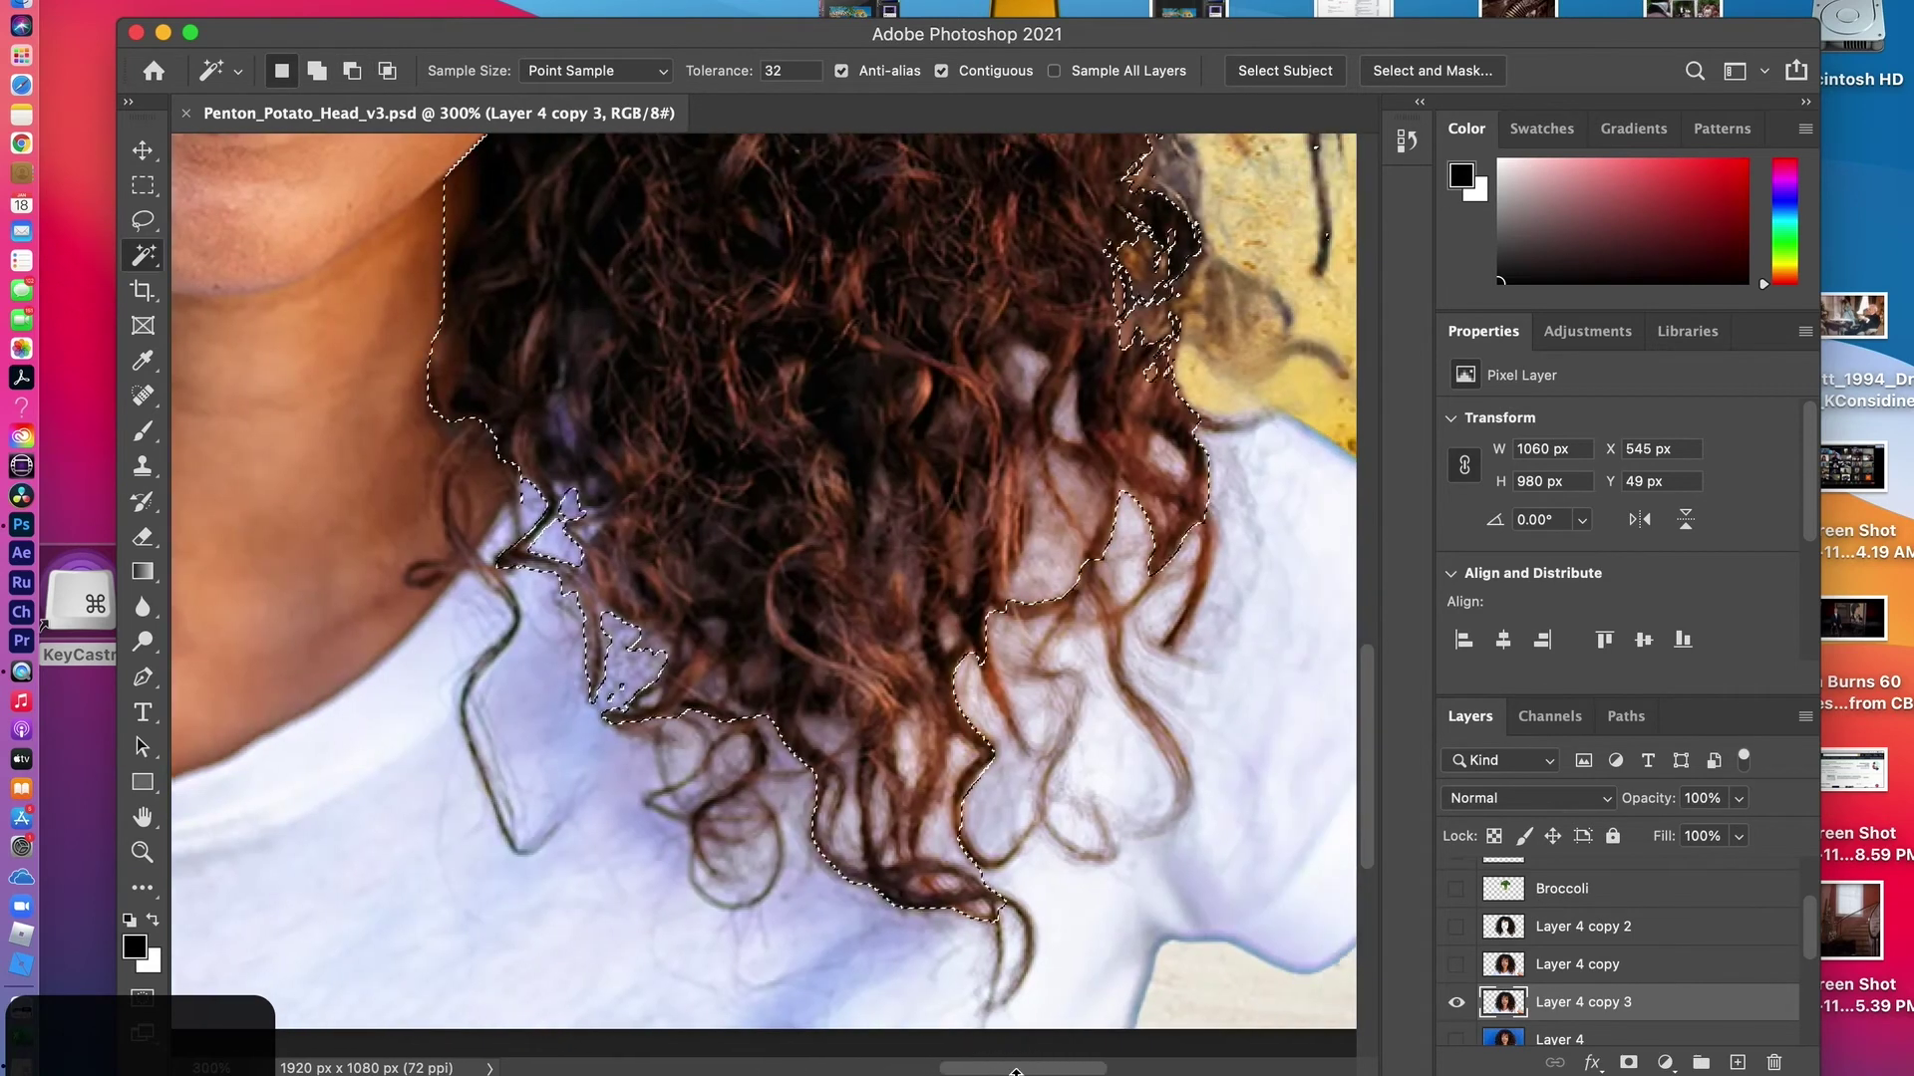
alt+click(1041, 573)
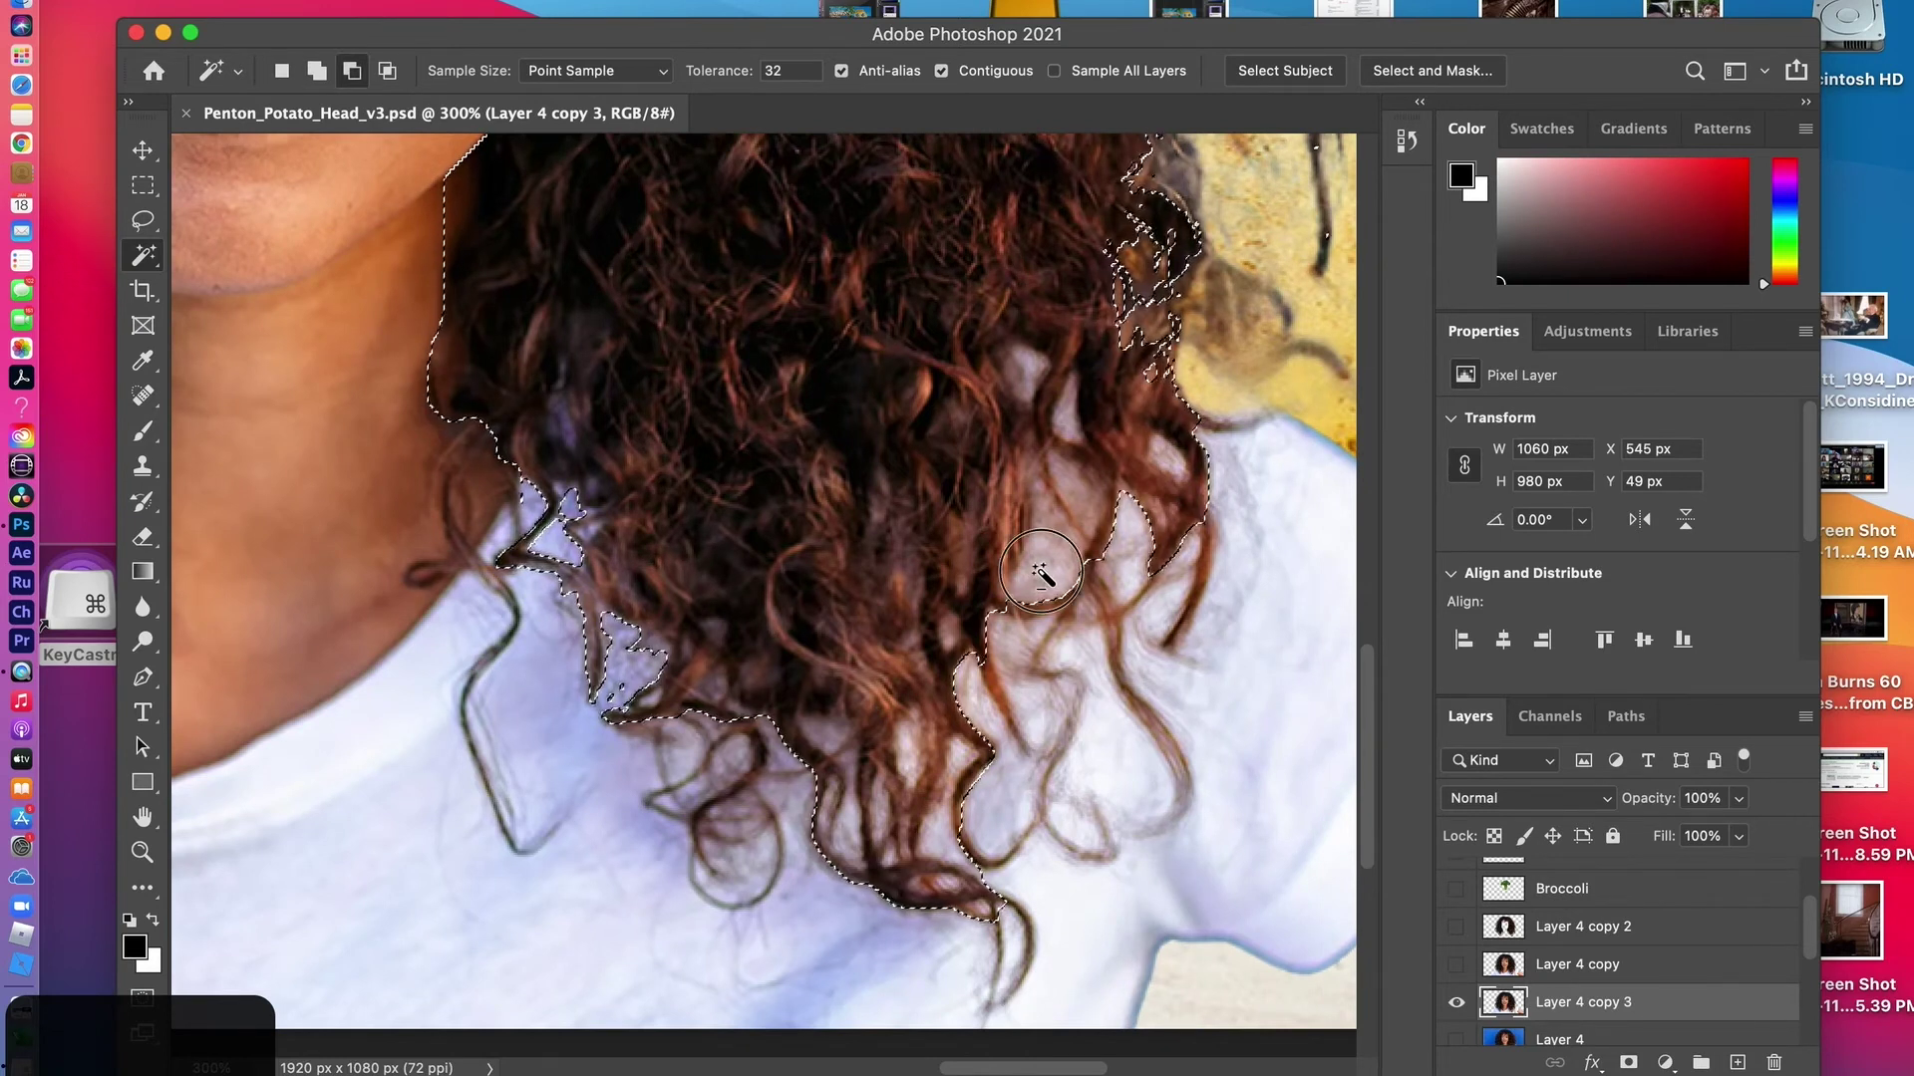
alt+click(1086, 506)
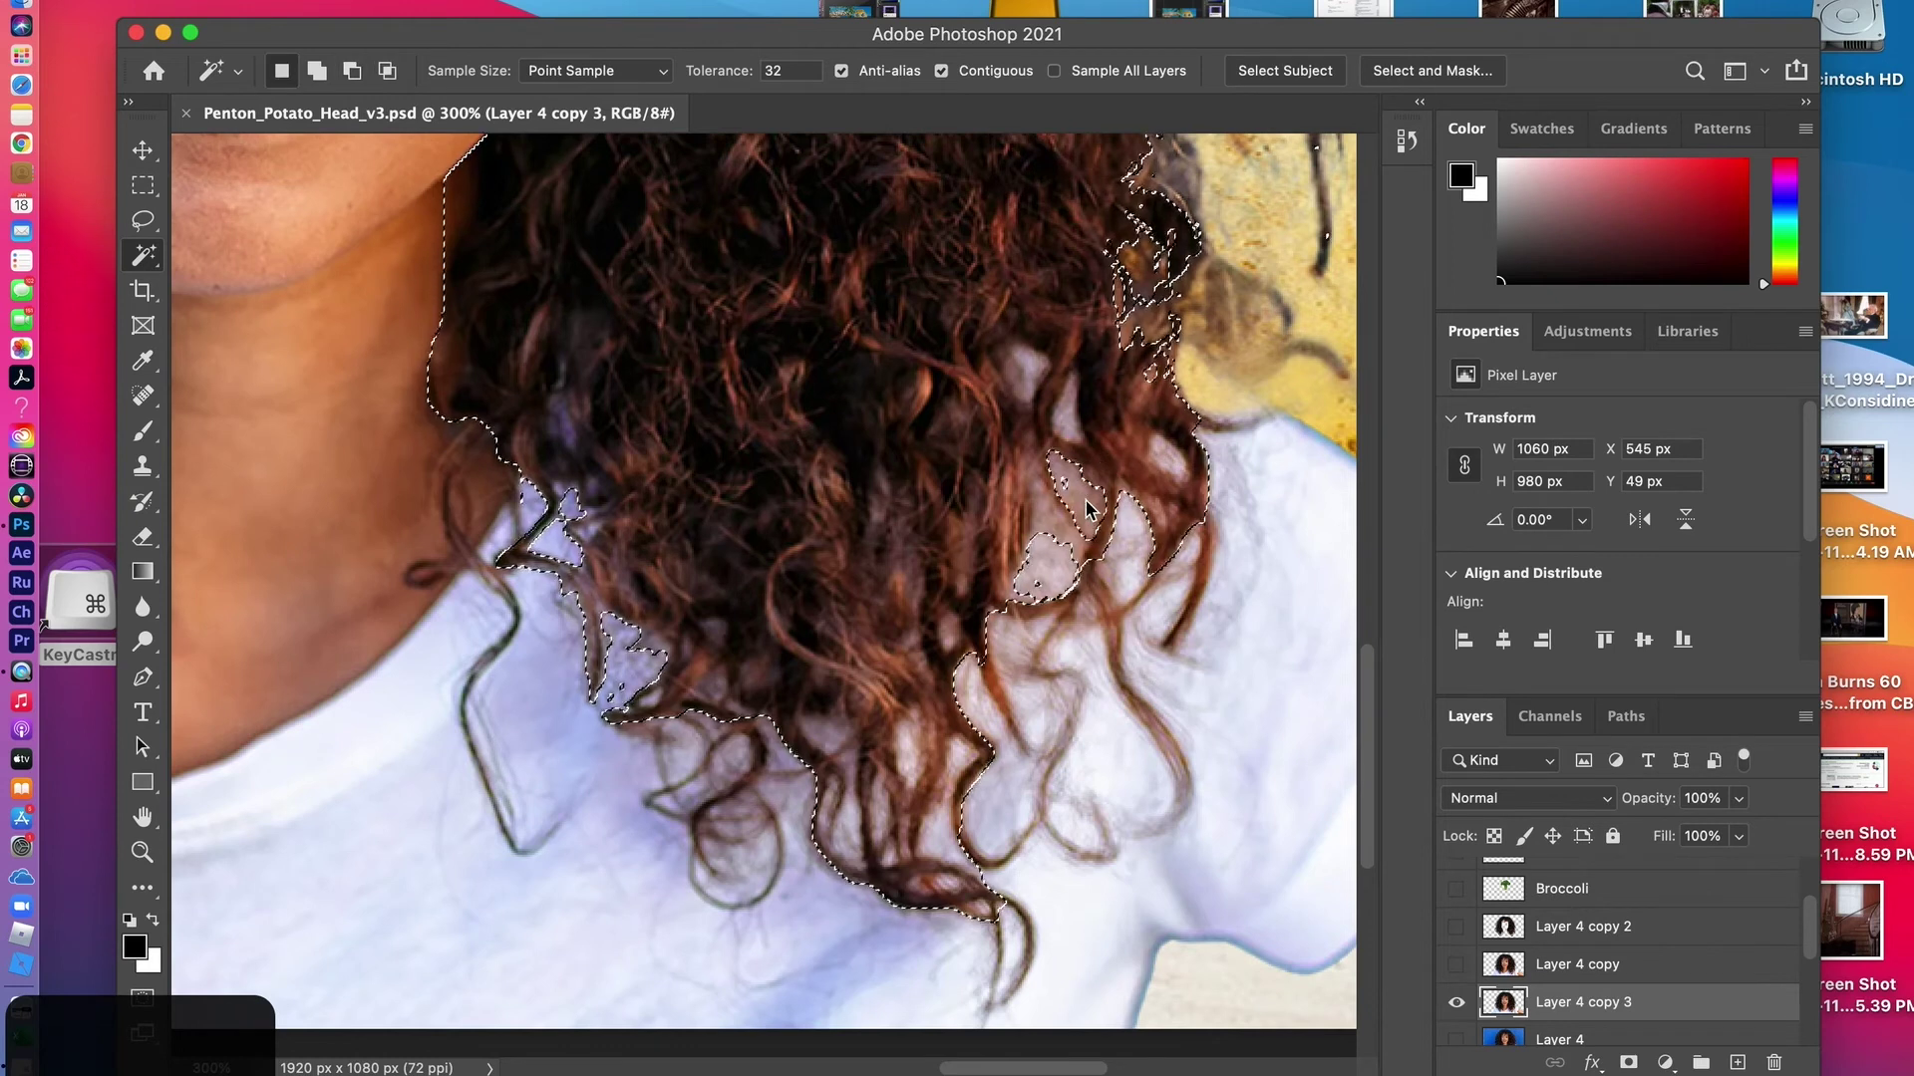
click(1064, 411)
alt+click(1031, 366)
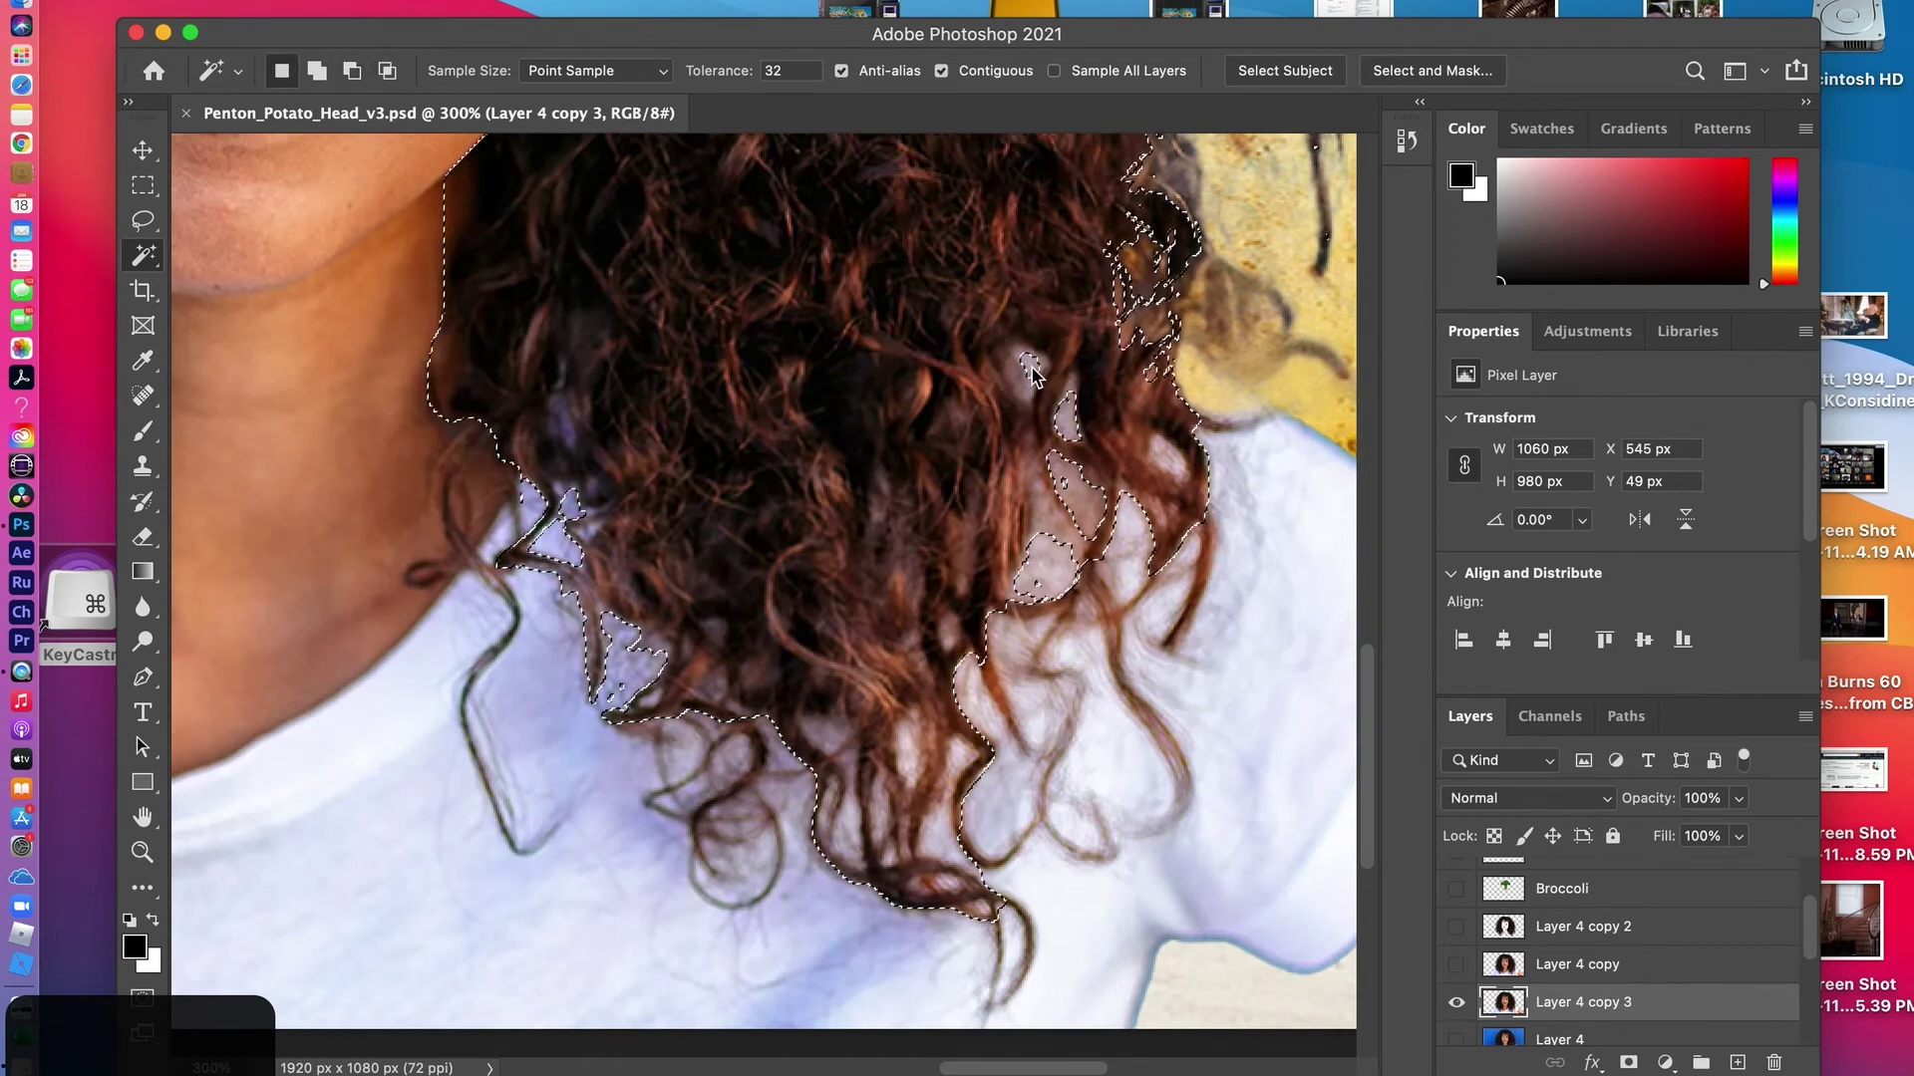
key(alt)
alt+click(1162, 456)
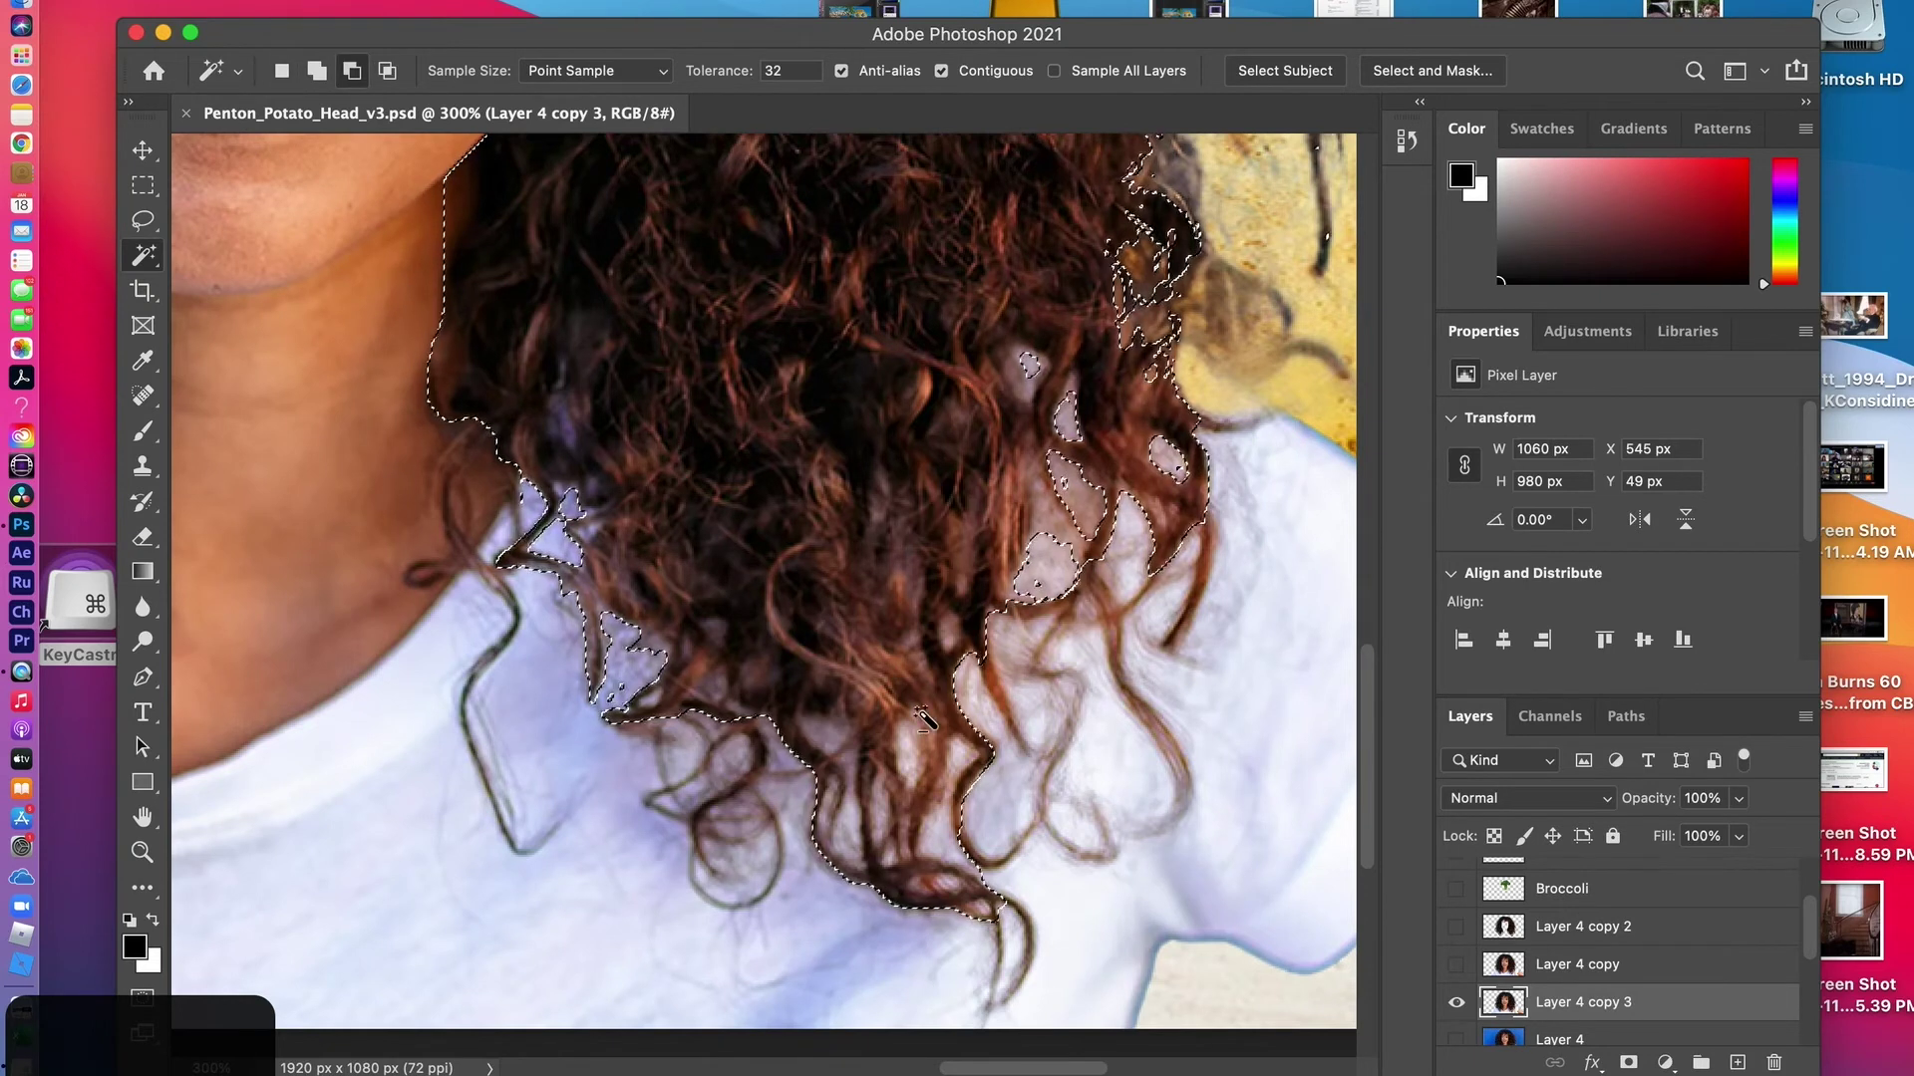
Subtract the shirt gaps between the hanging curl tips right of the neck and the bluish patch beside the neck with the Magic Wand
alt+click(828, 740)
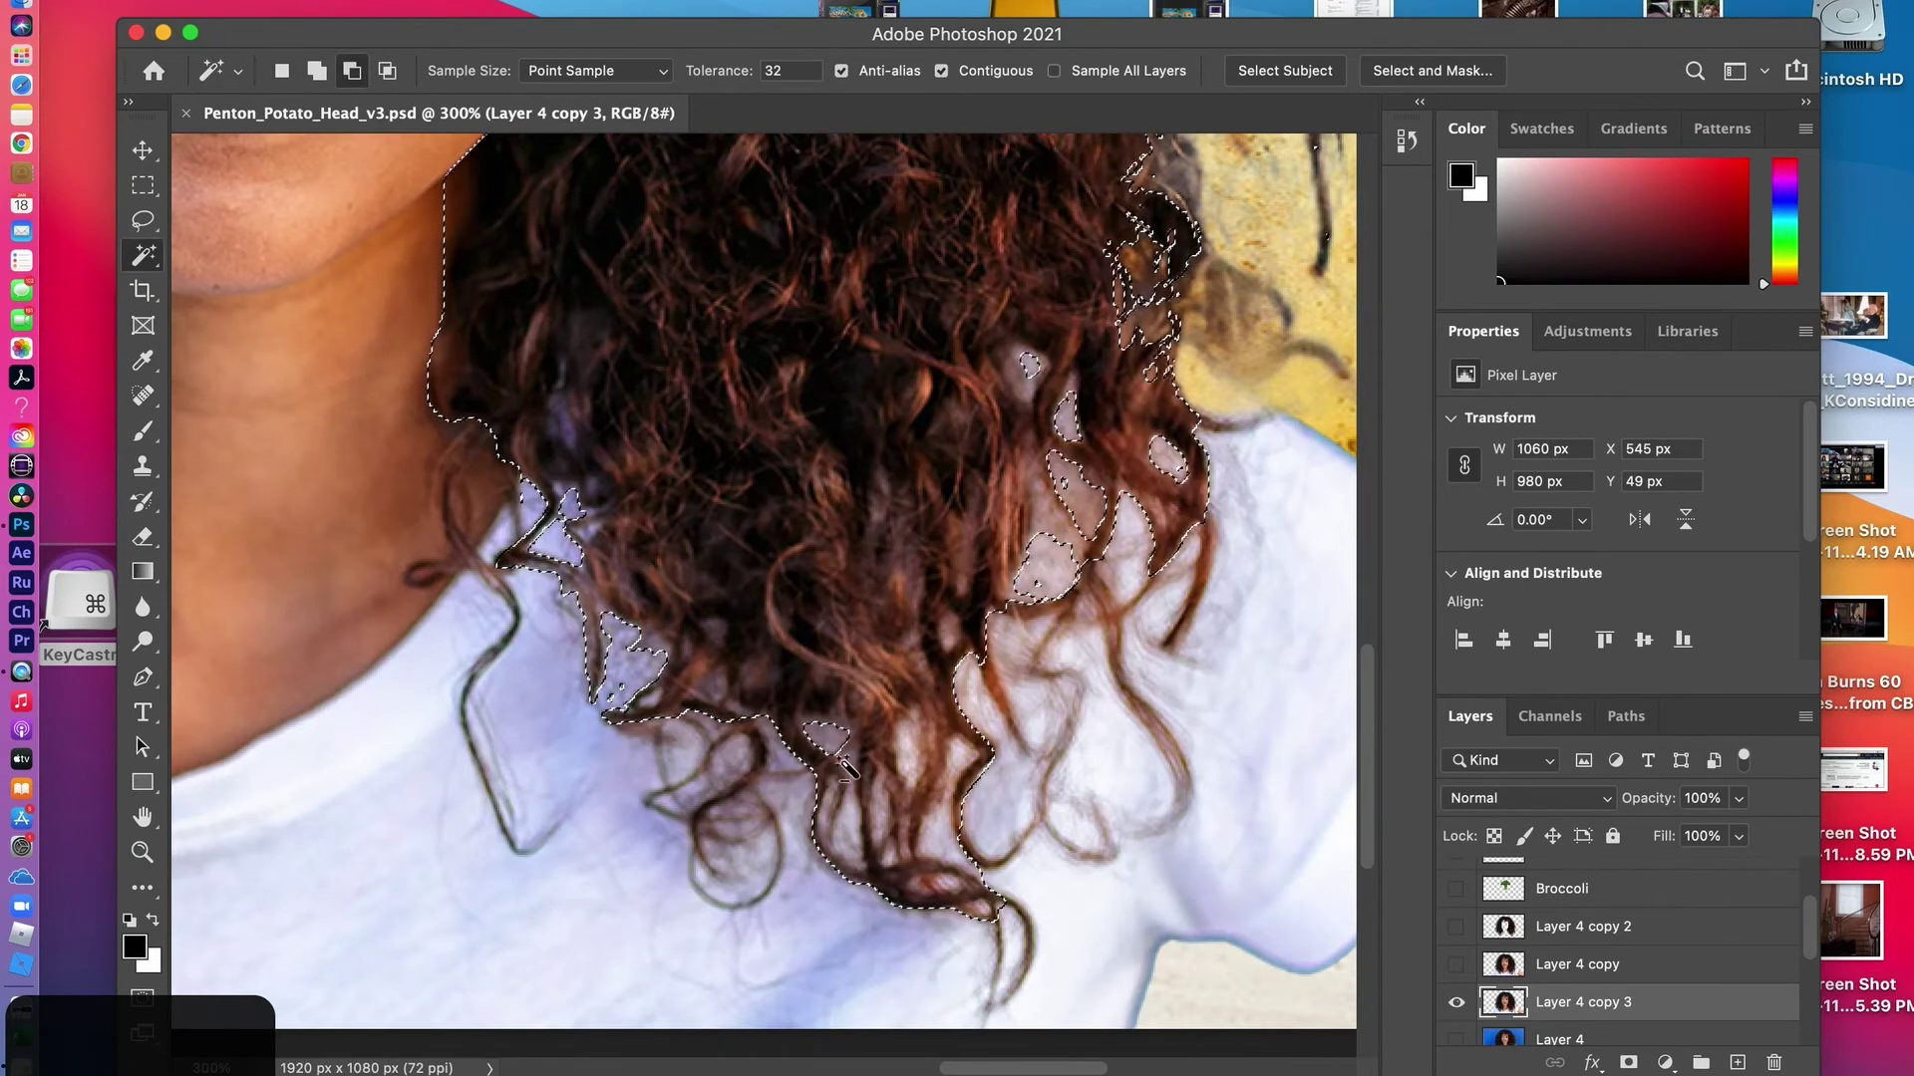
alt+click(850, 829)
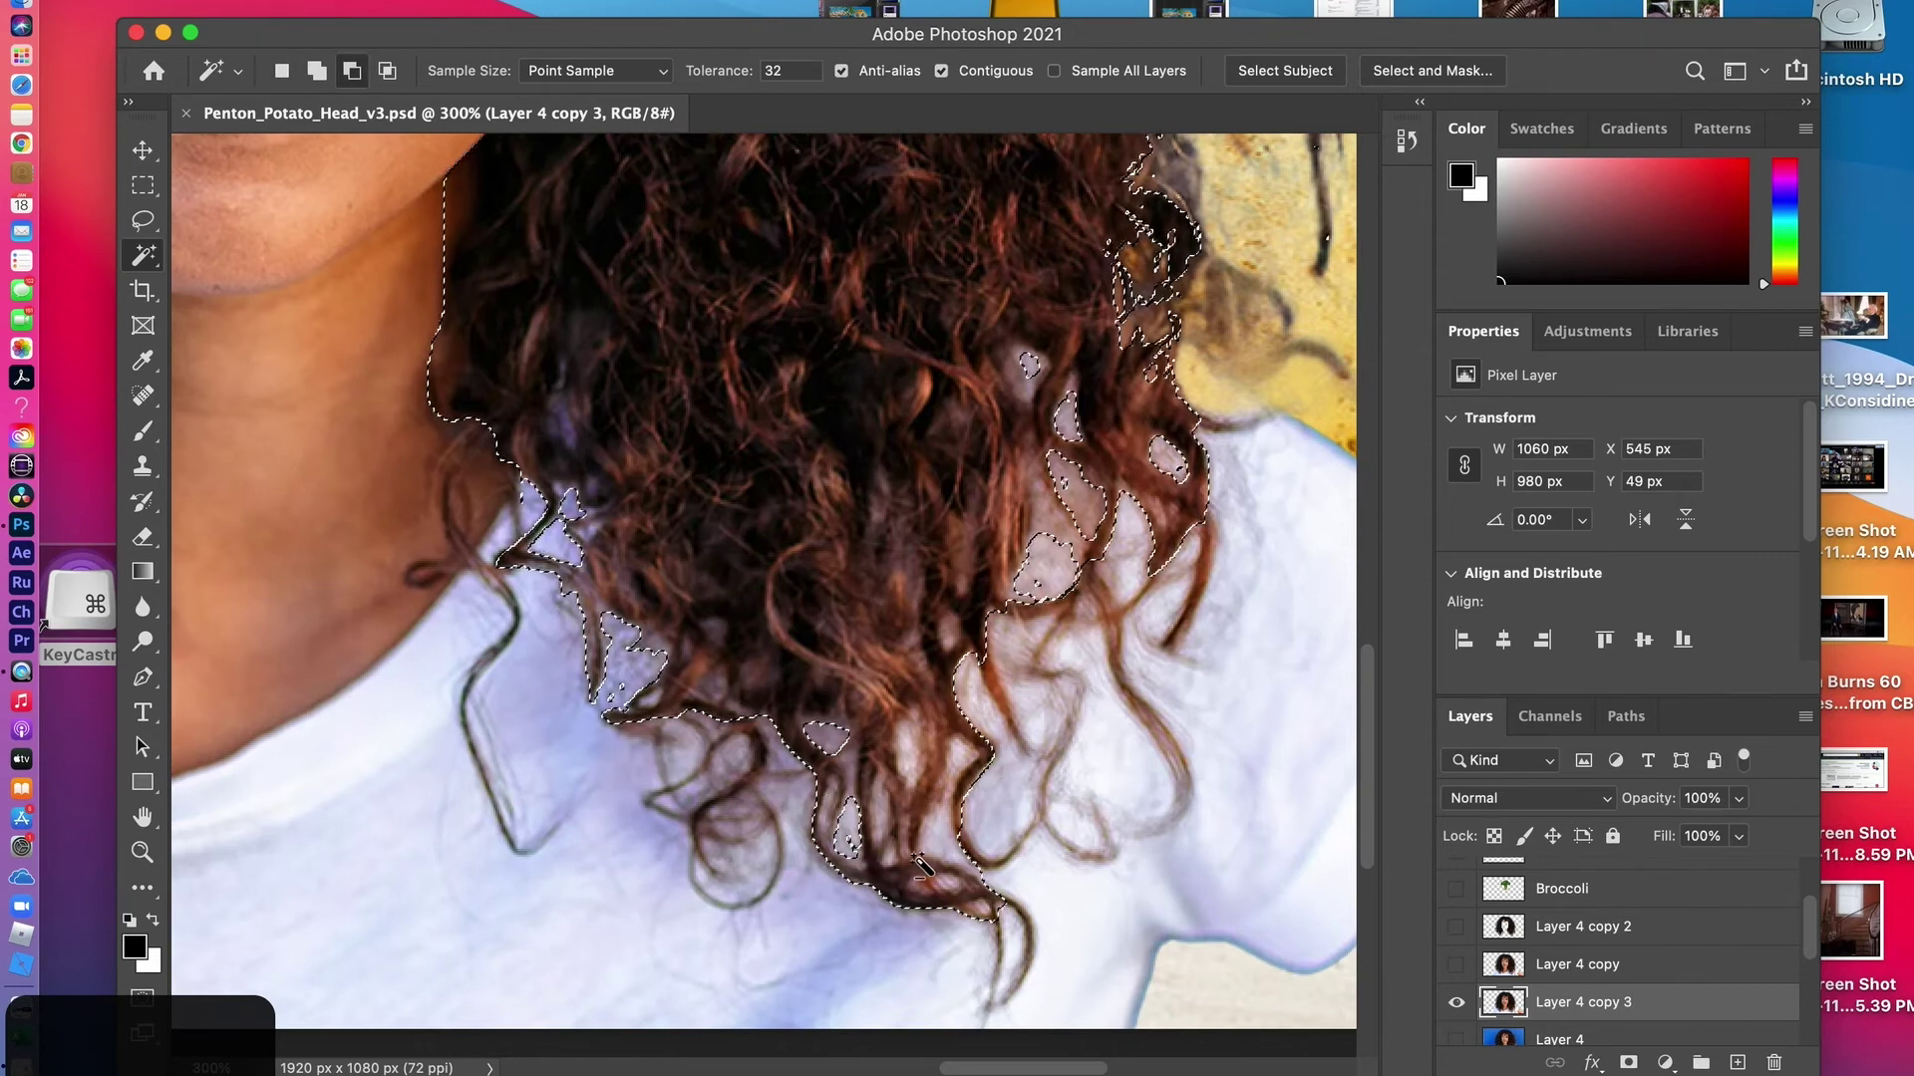
alt+click(960, 759)
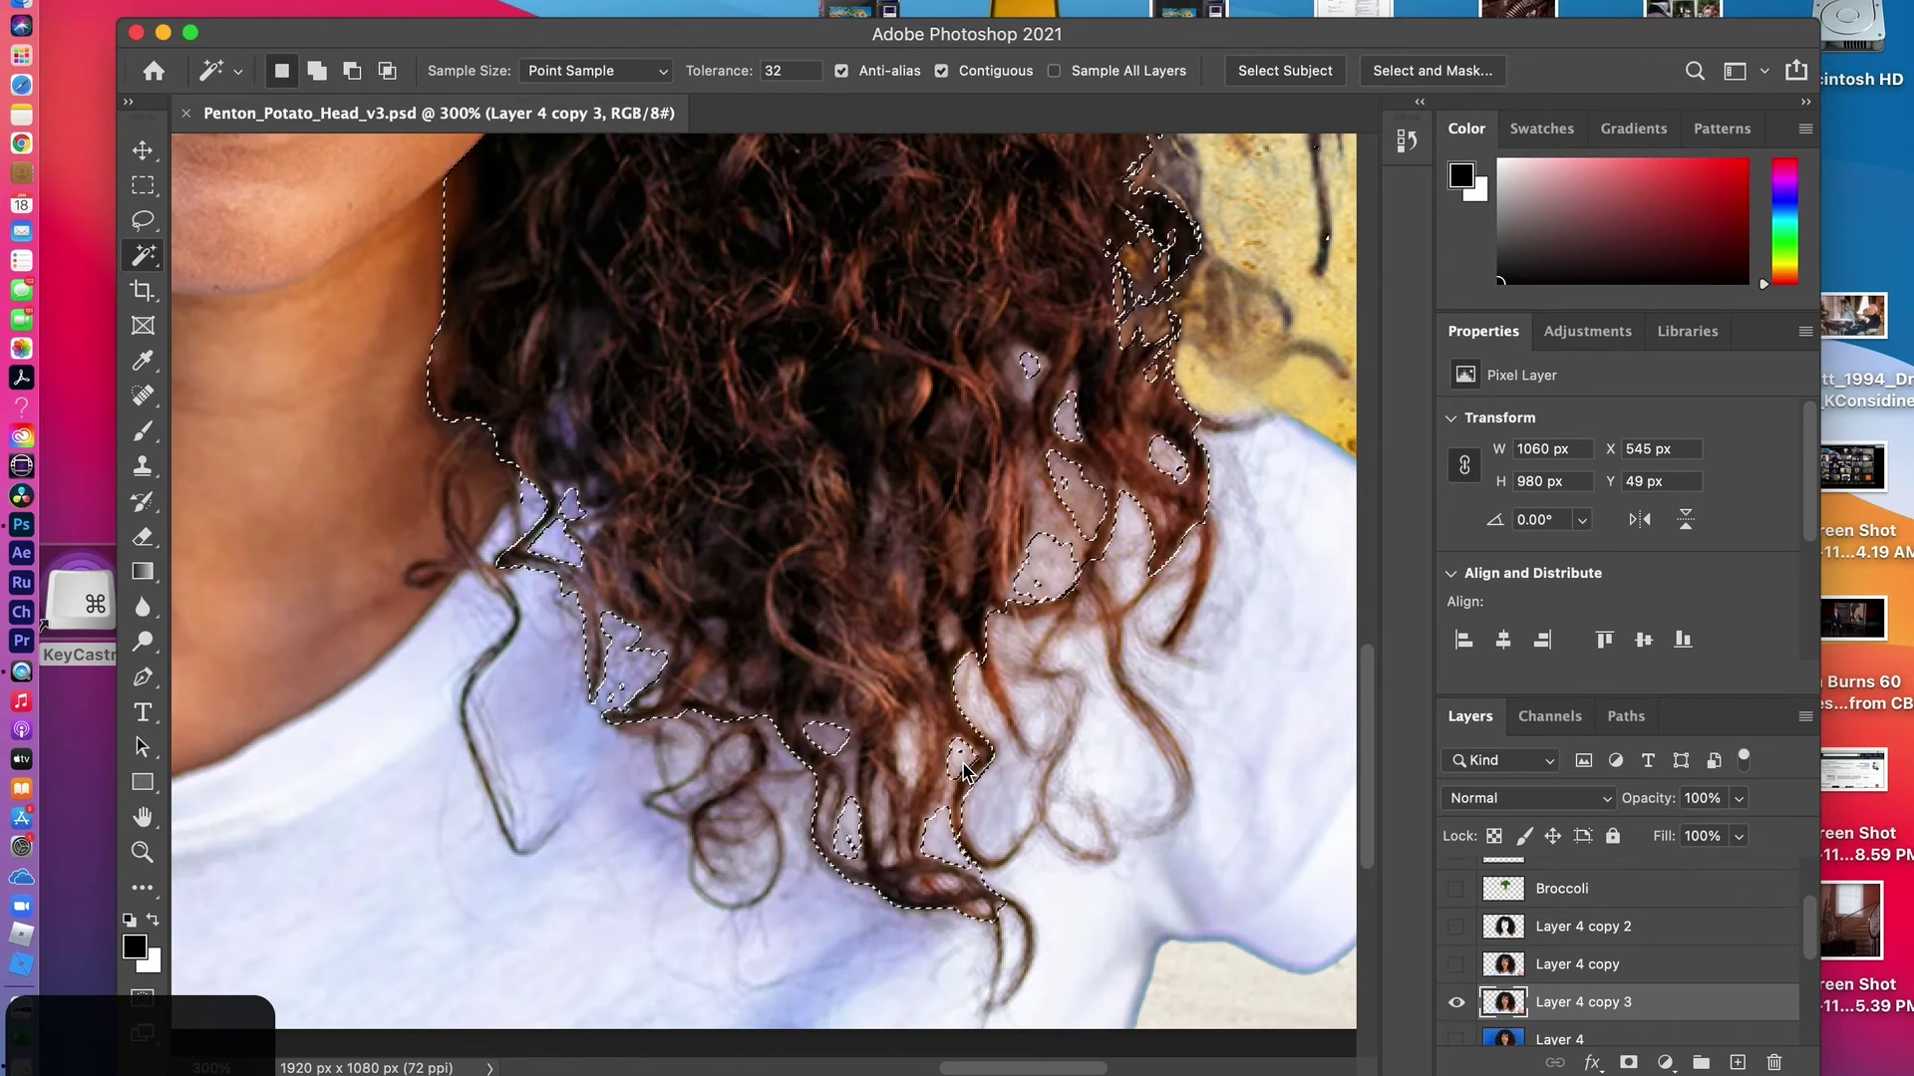
alt+click(908, 755)
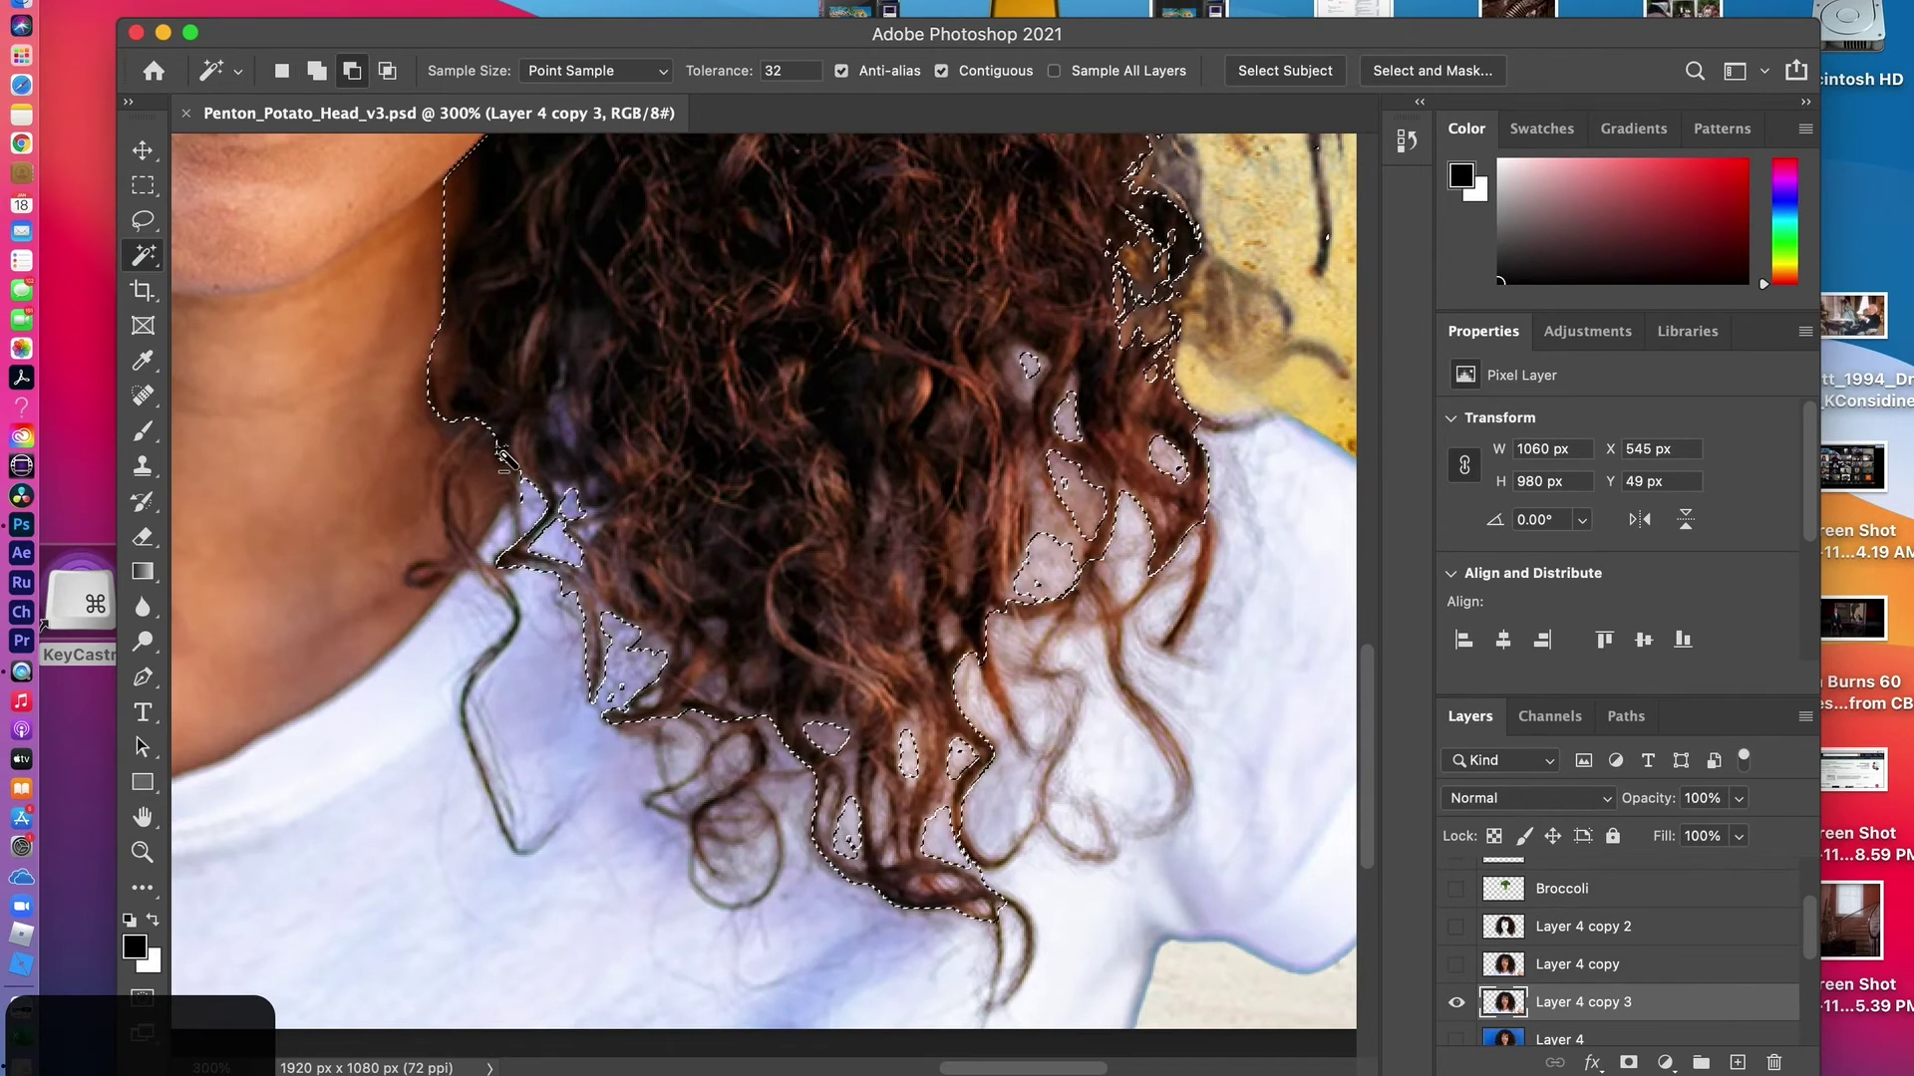
alt+click(565, 422)
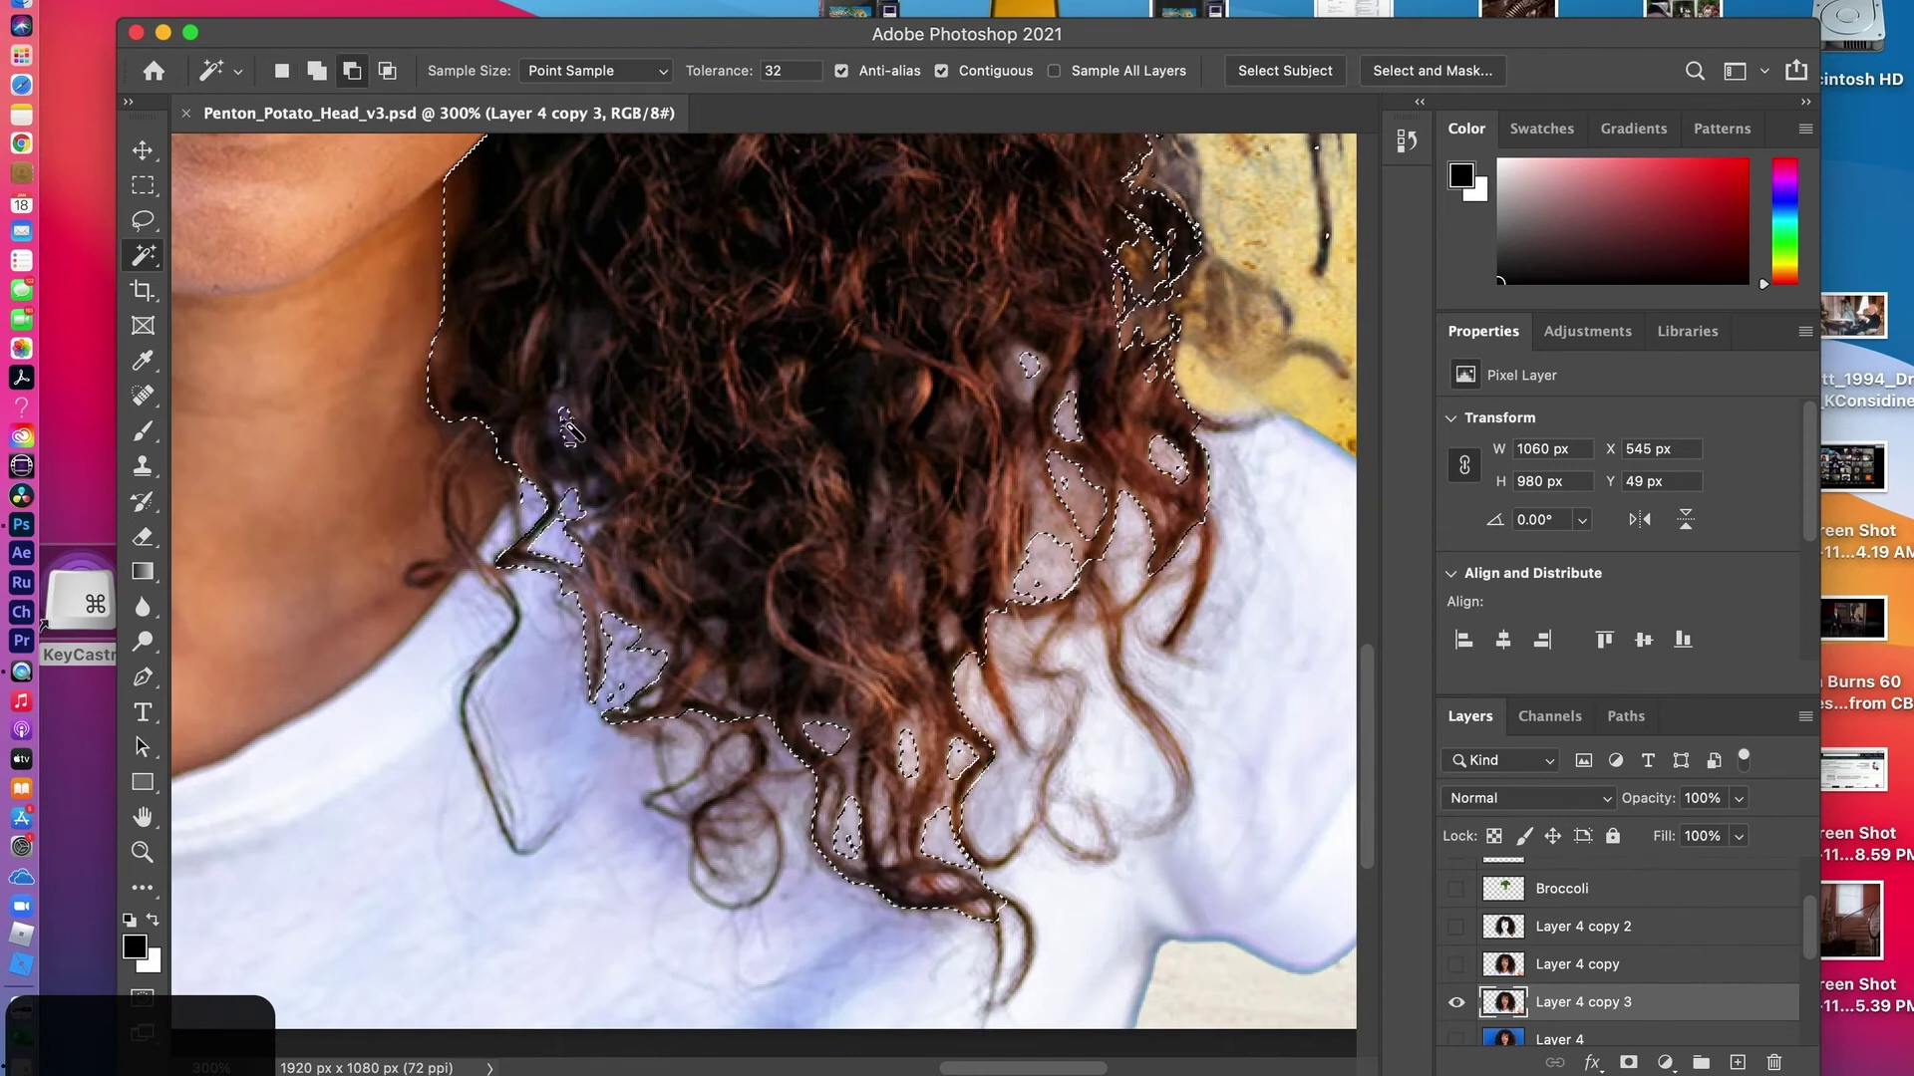
alt+click(884, 820)
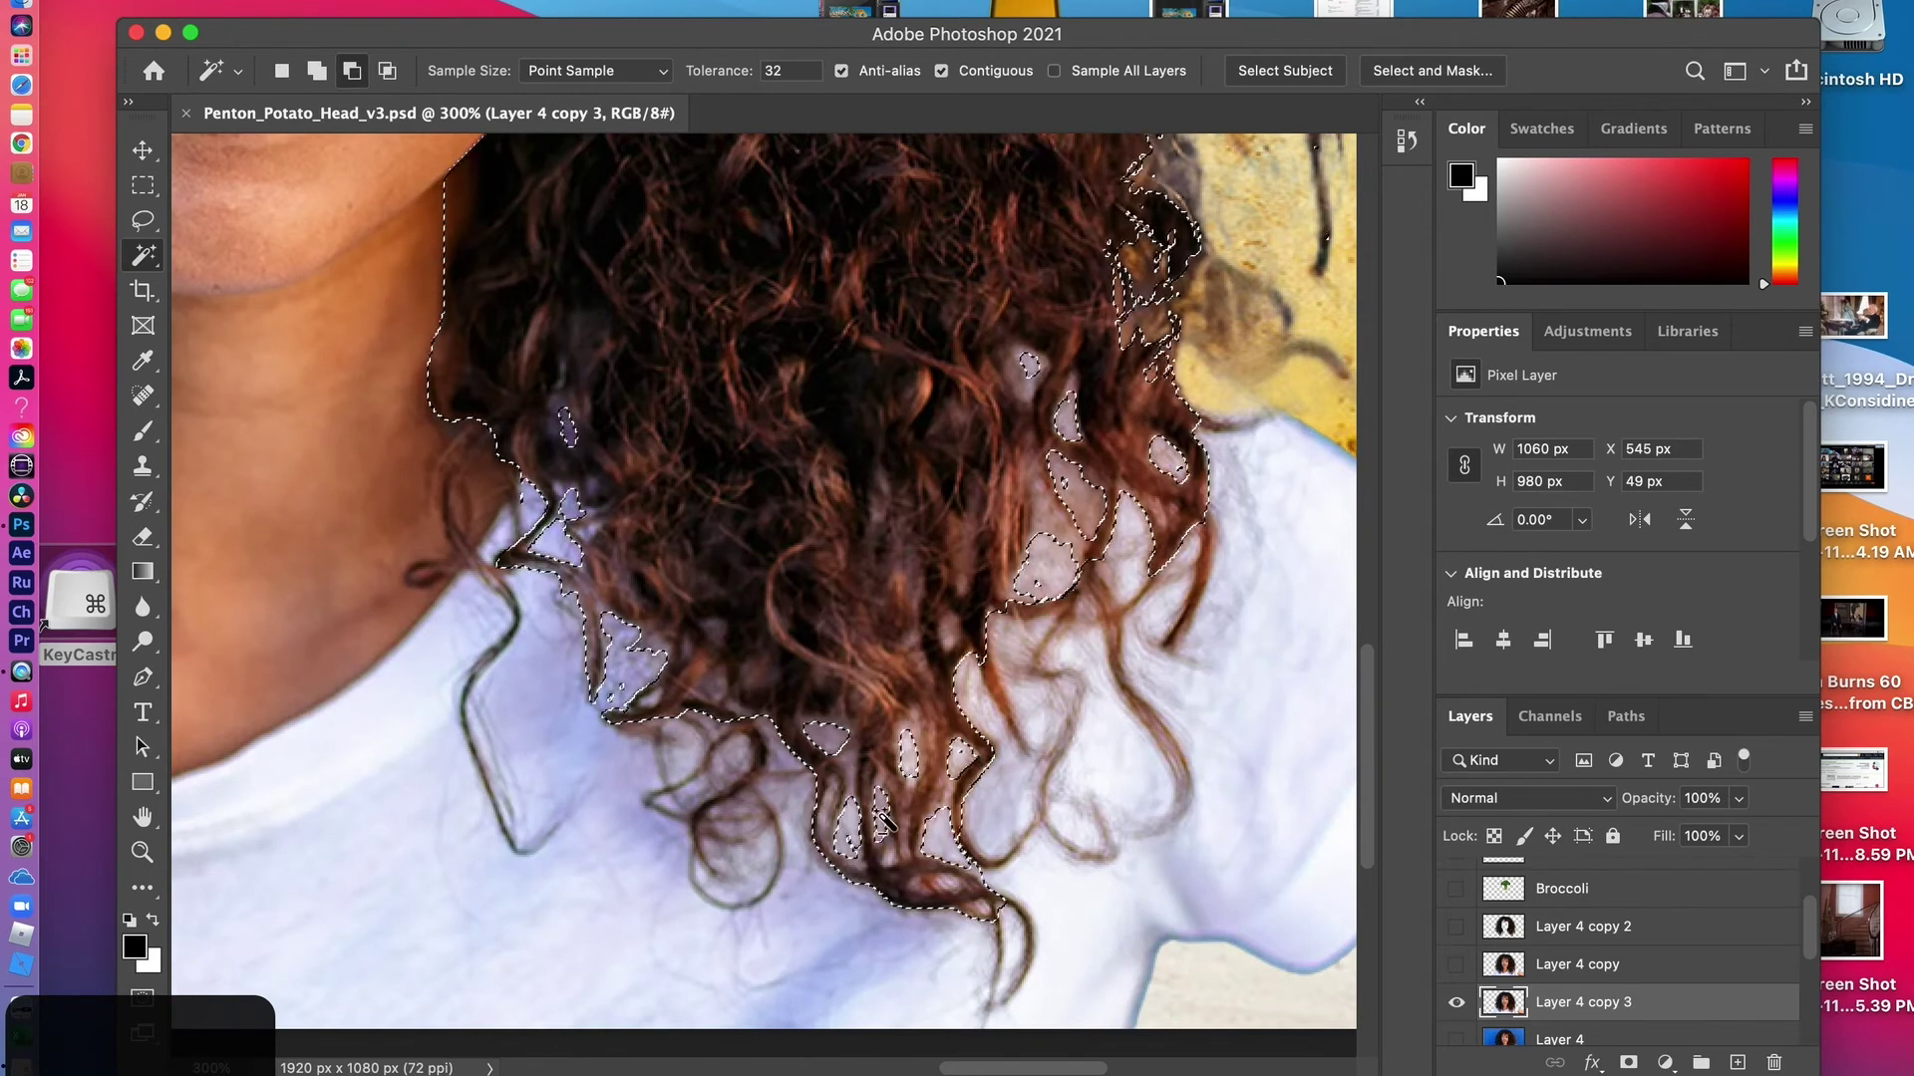
alt+click(894, 859)
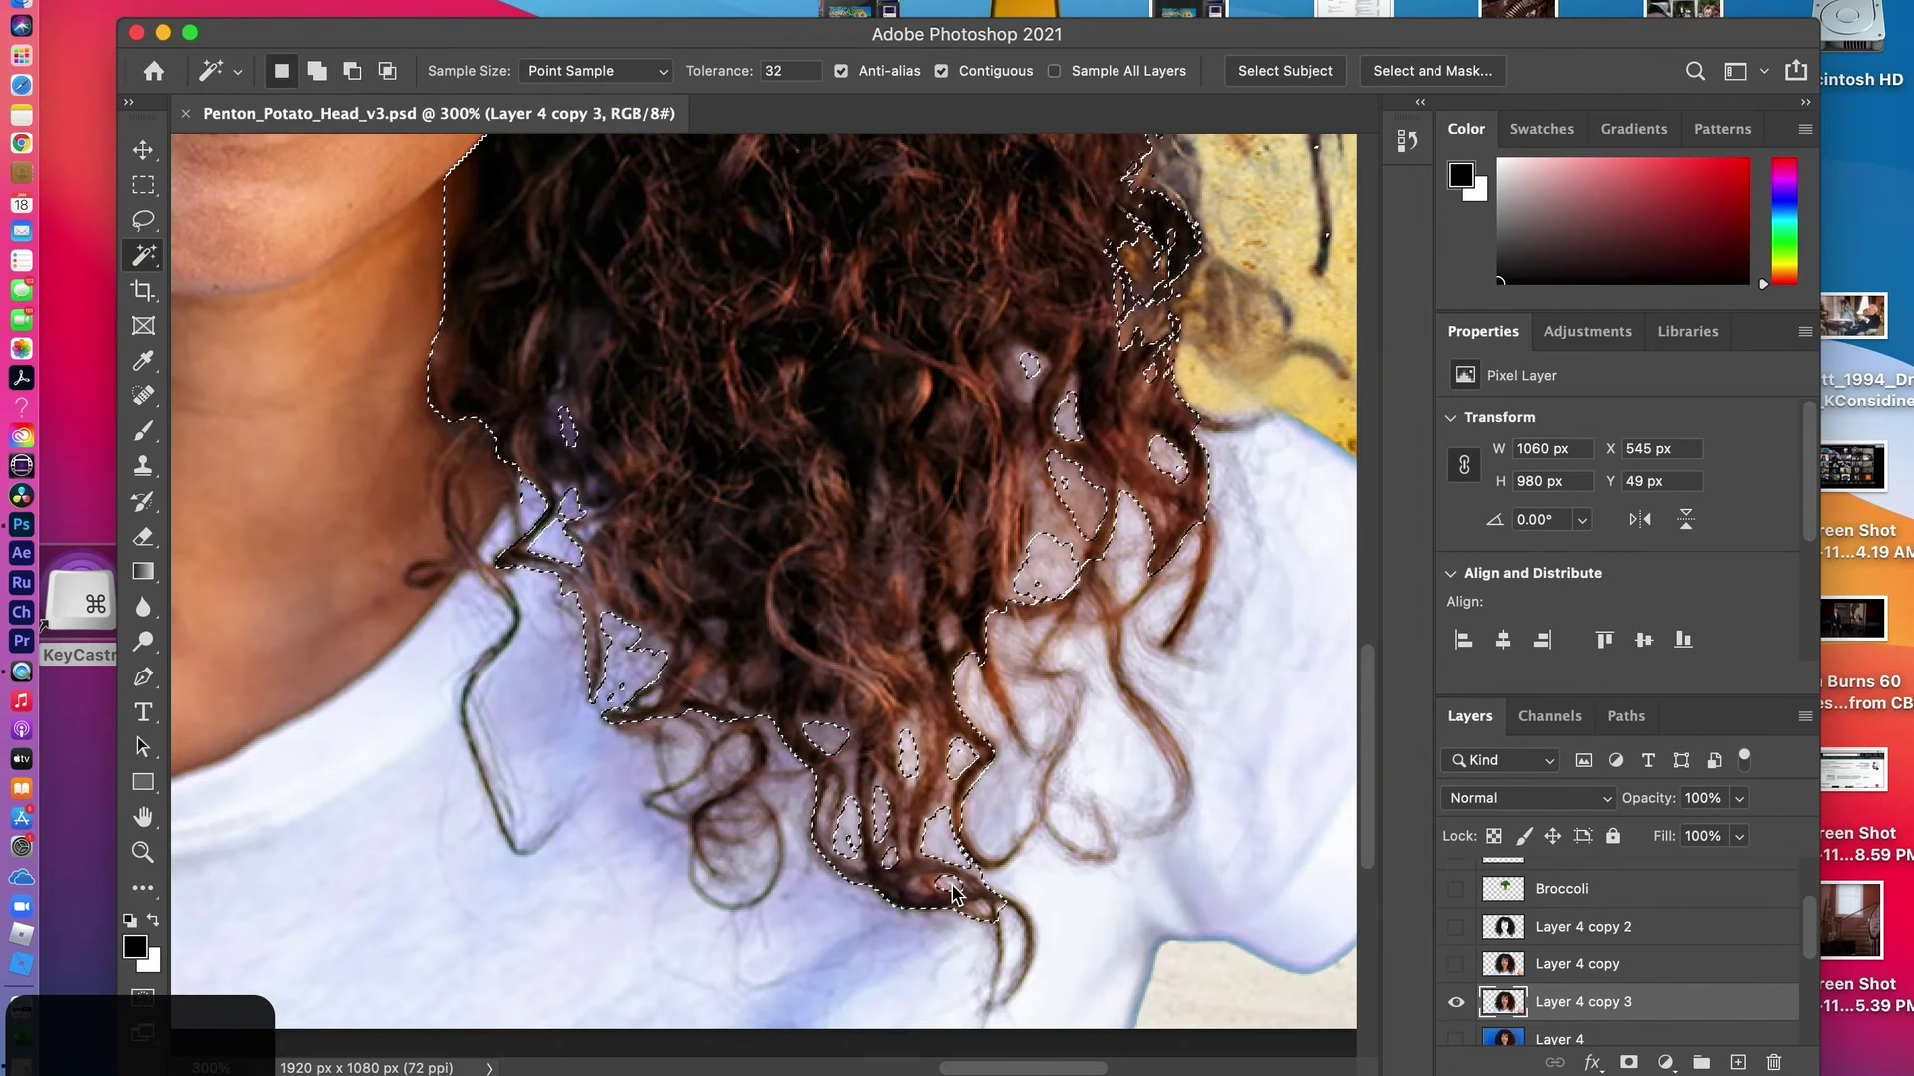
alt+click(917, 891)
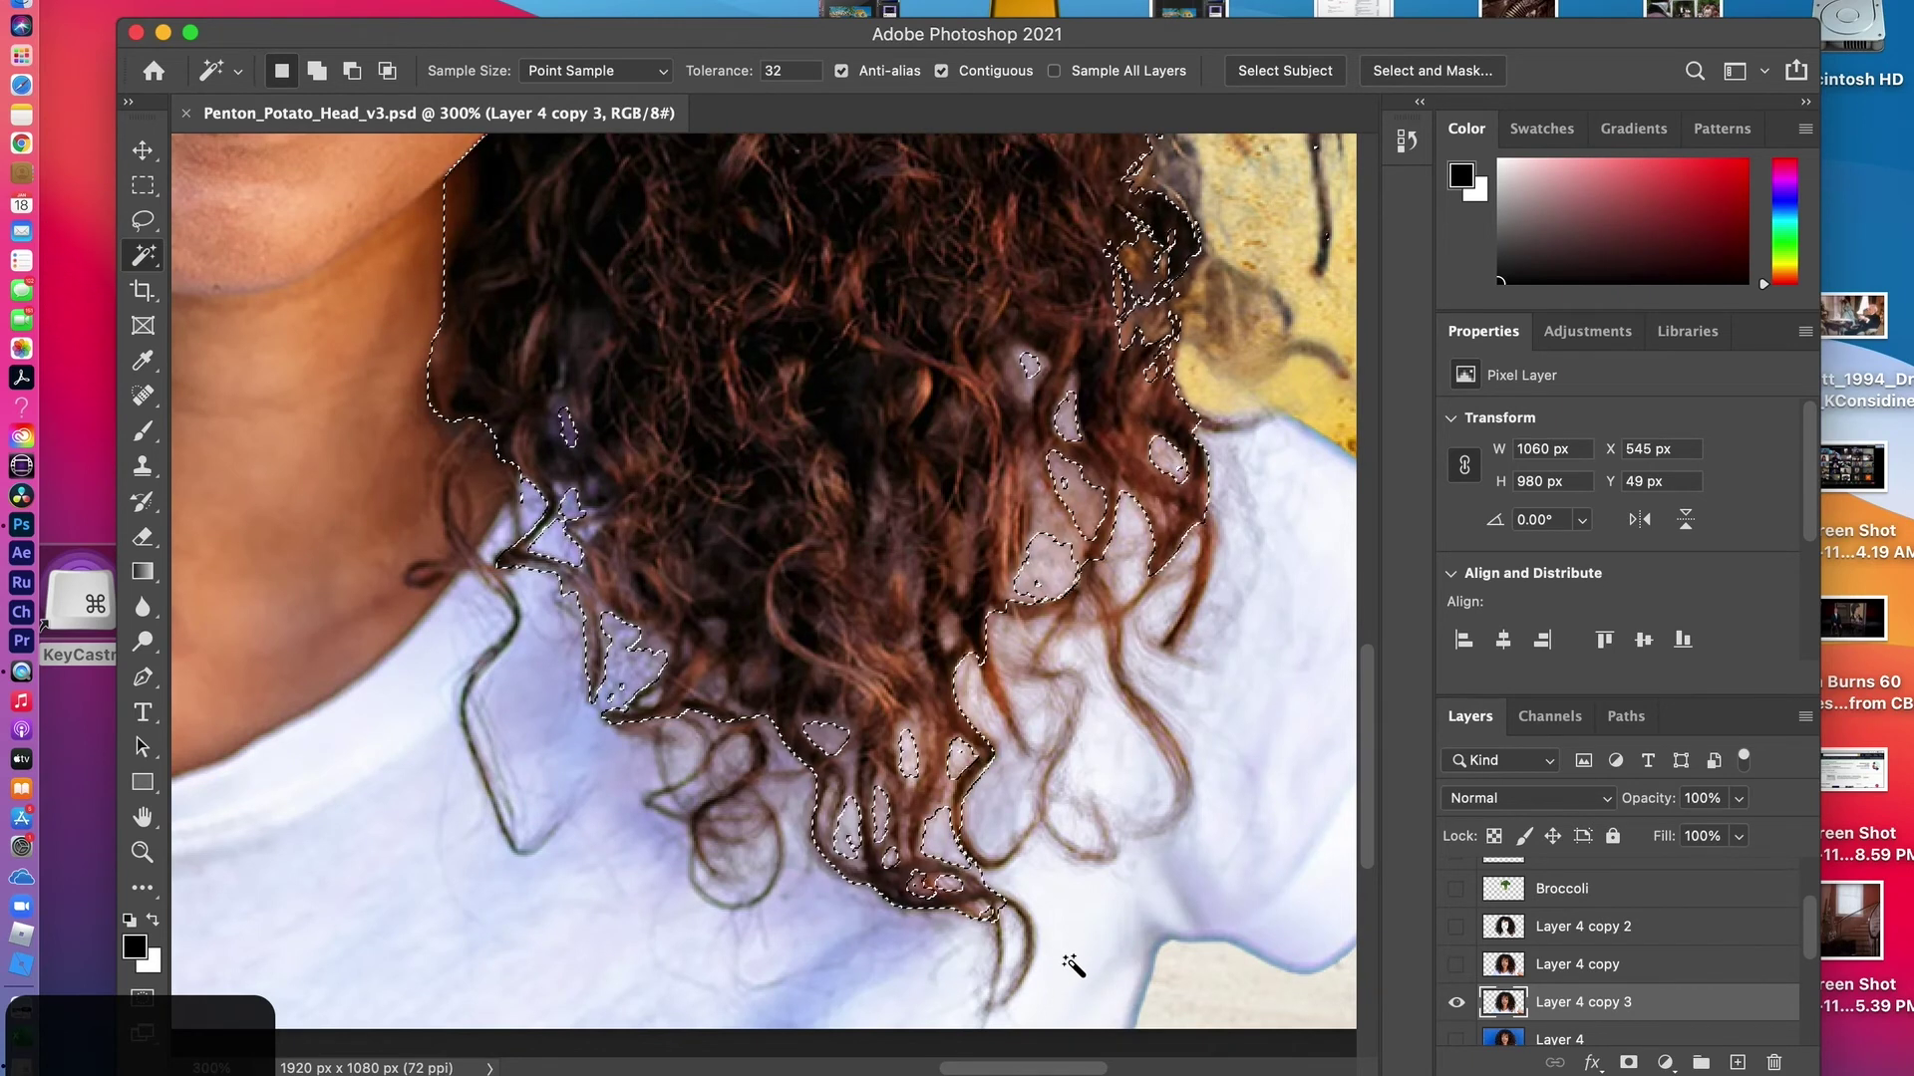
Subtract the forehead skin showing between the bangs from the hair selection with the Magic Wand tool
key(super+minus)
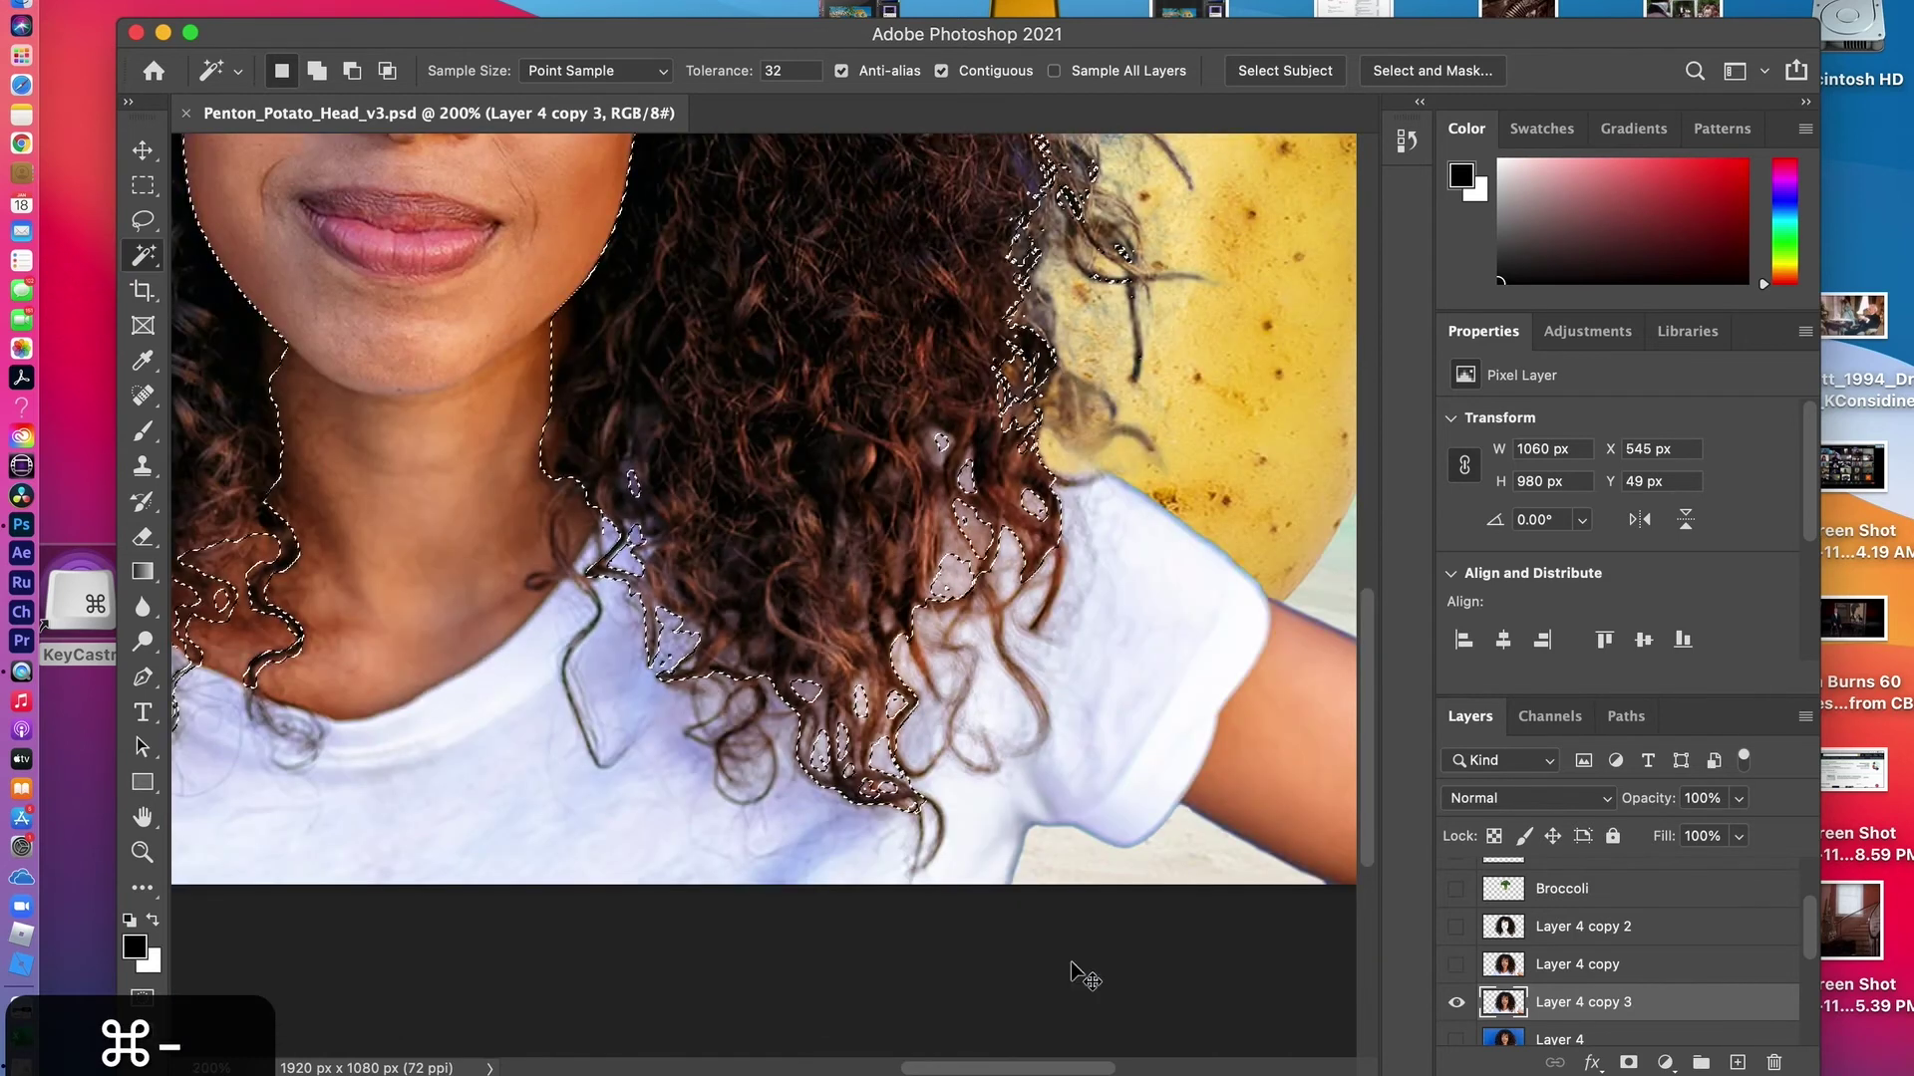
key(super+minus)
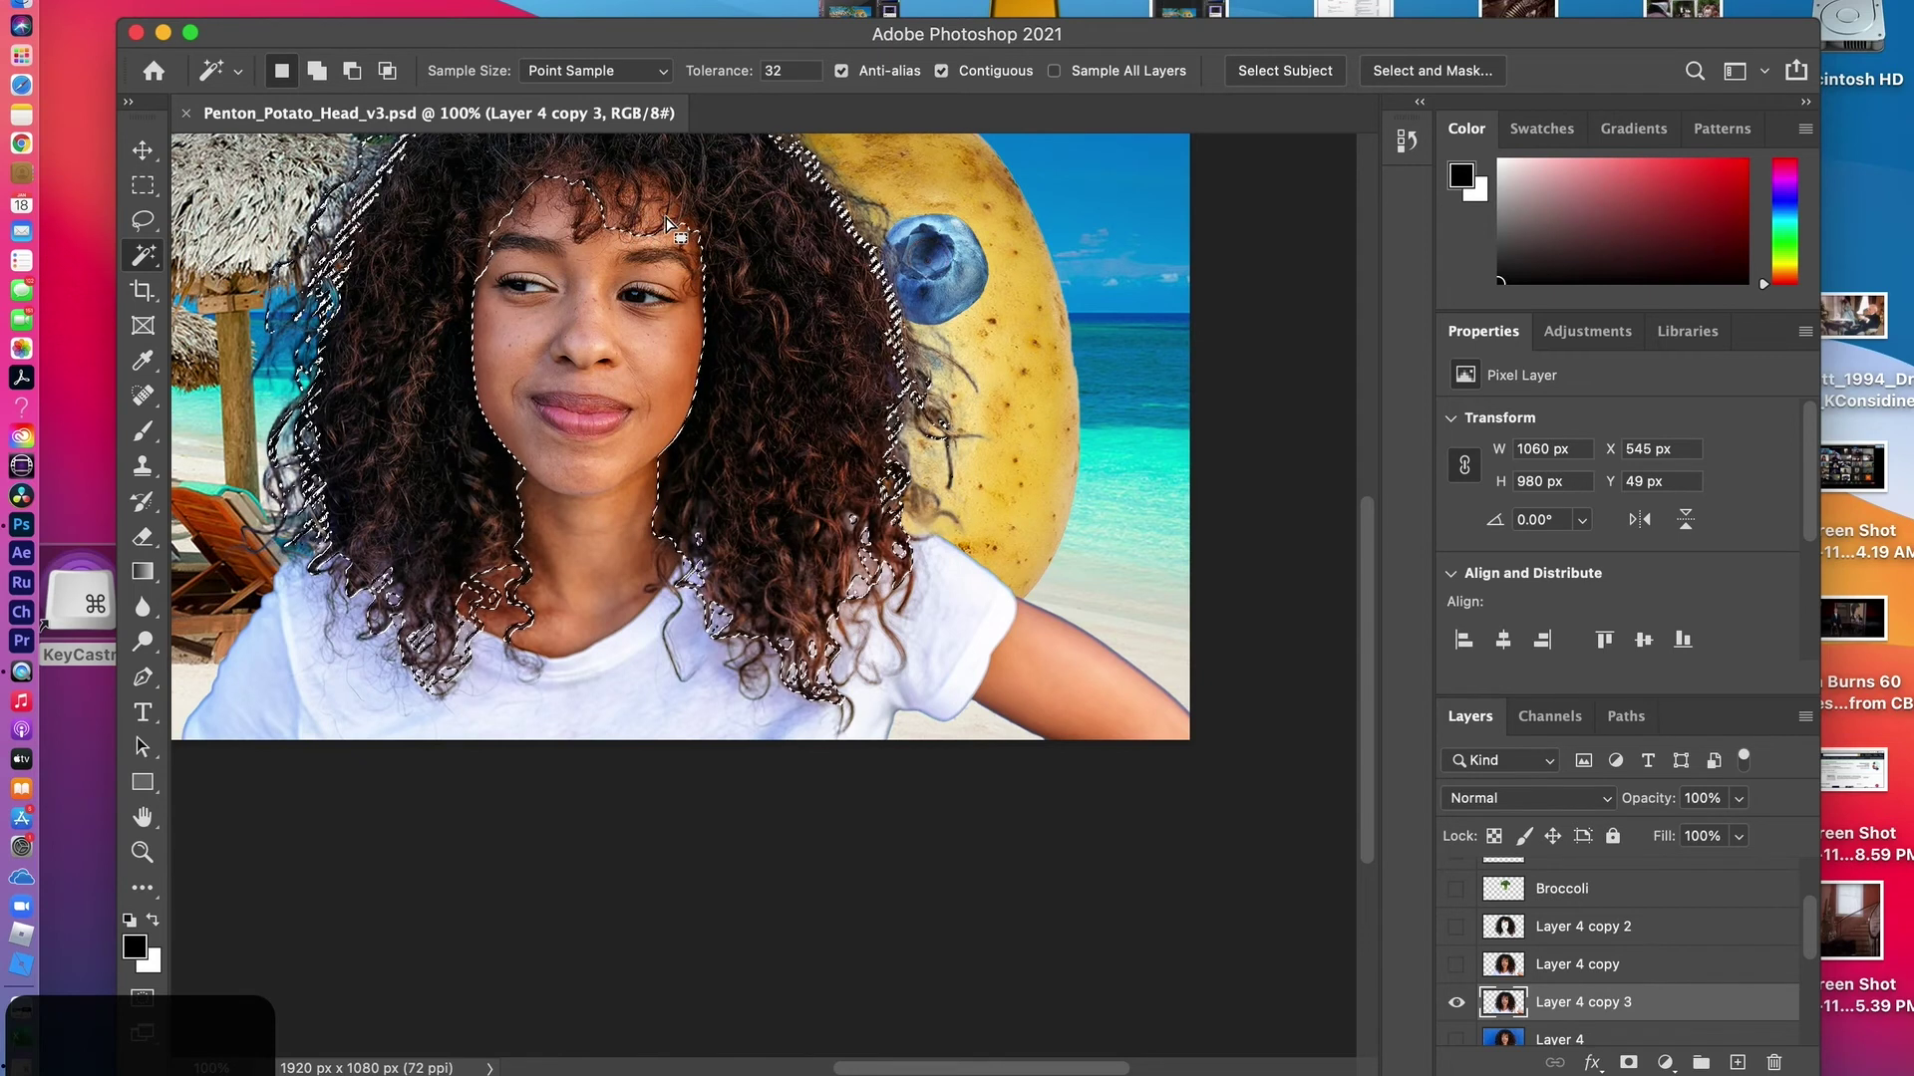
key(alt)
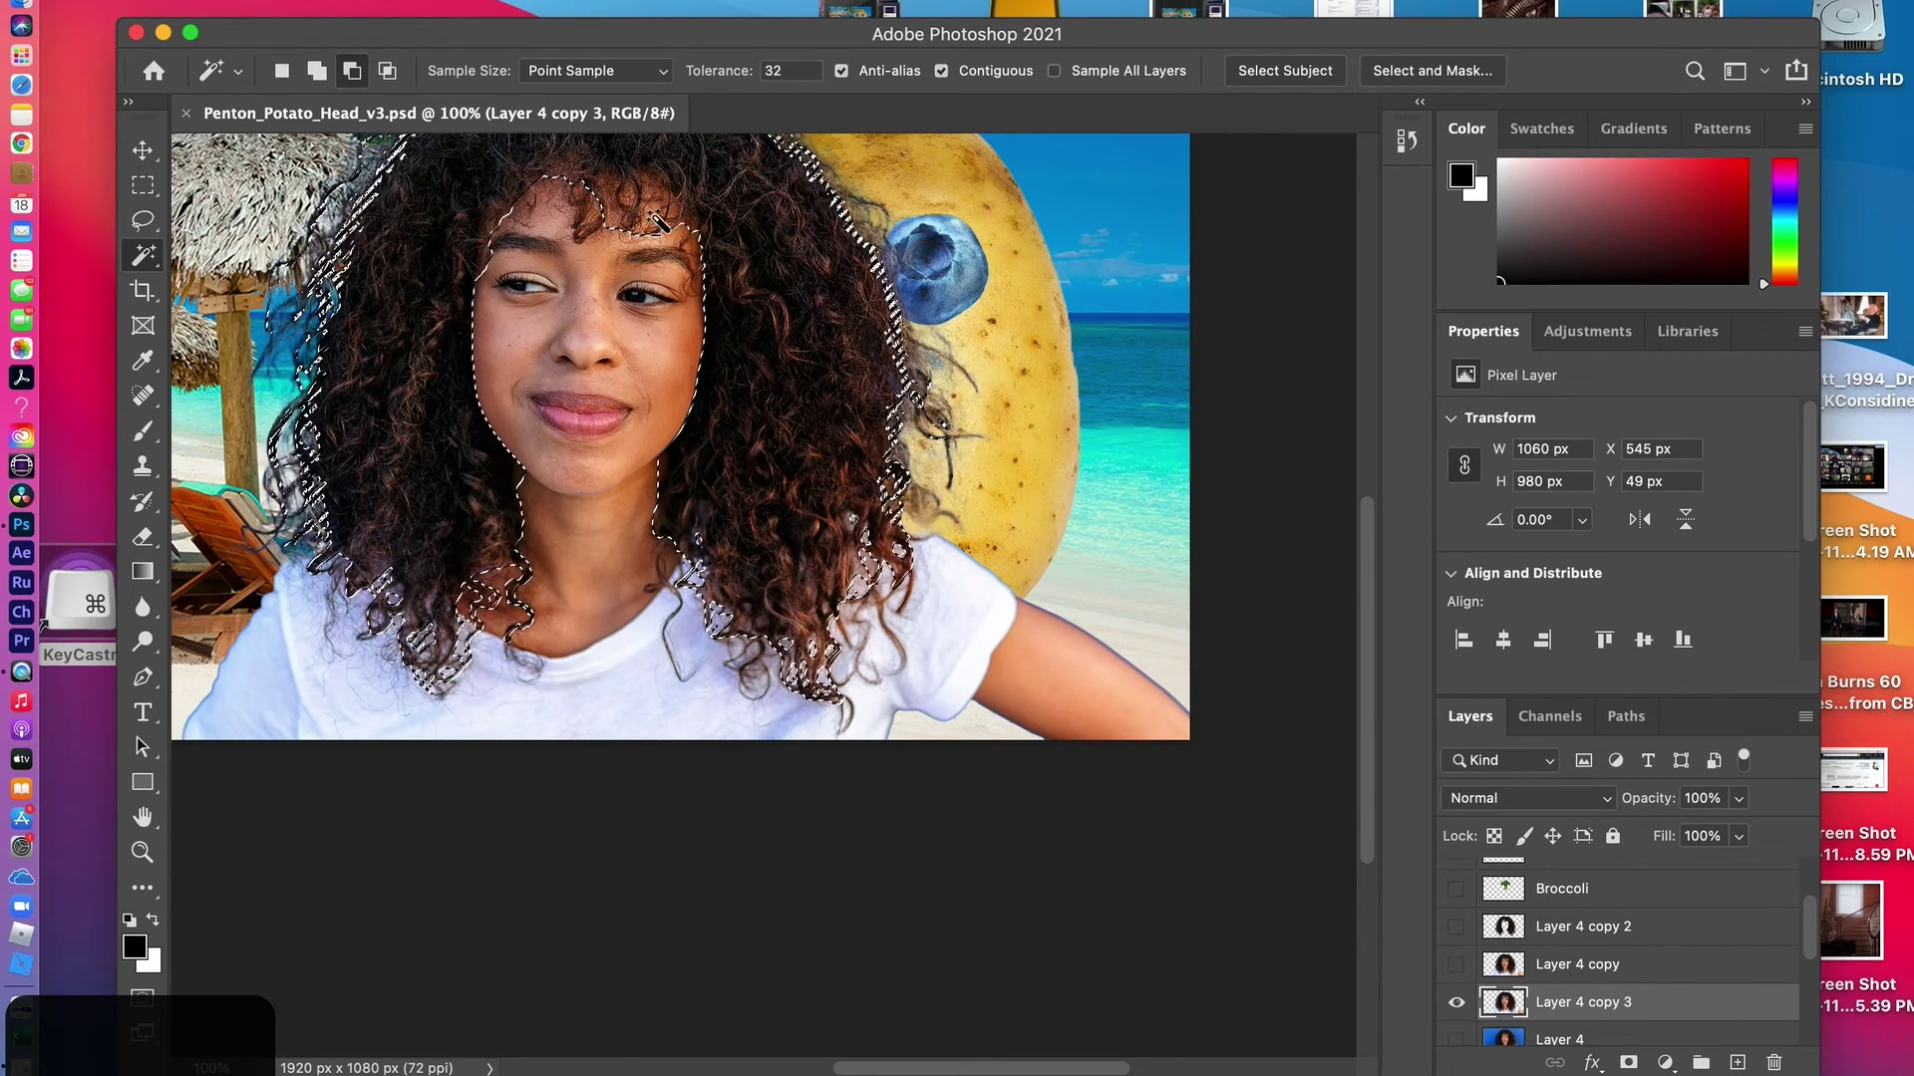
click(625, 217)
key(alt)
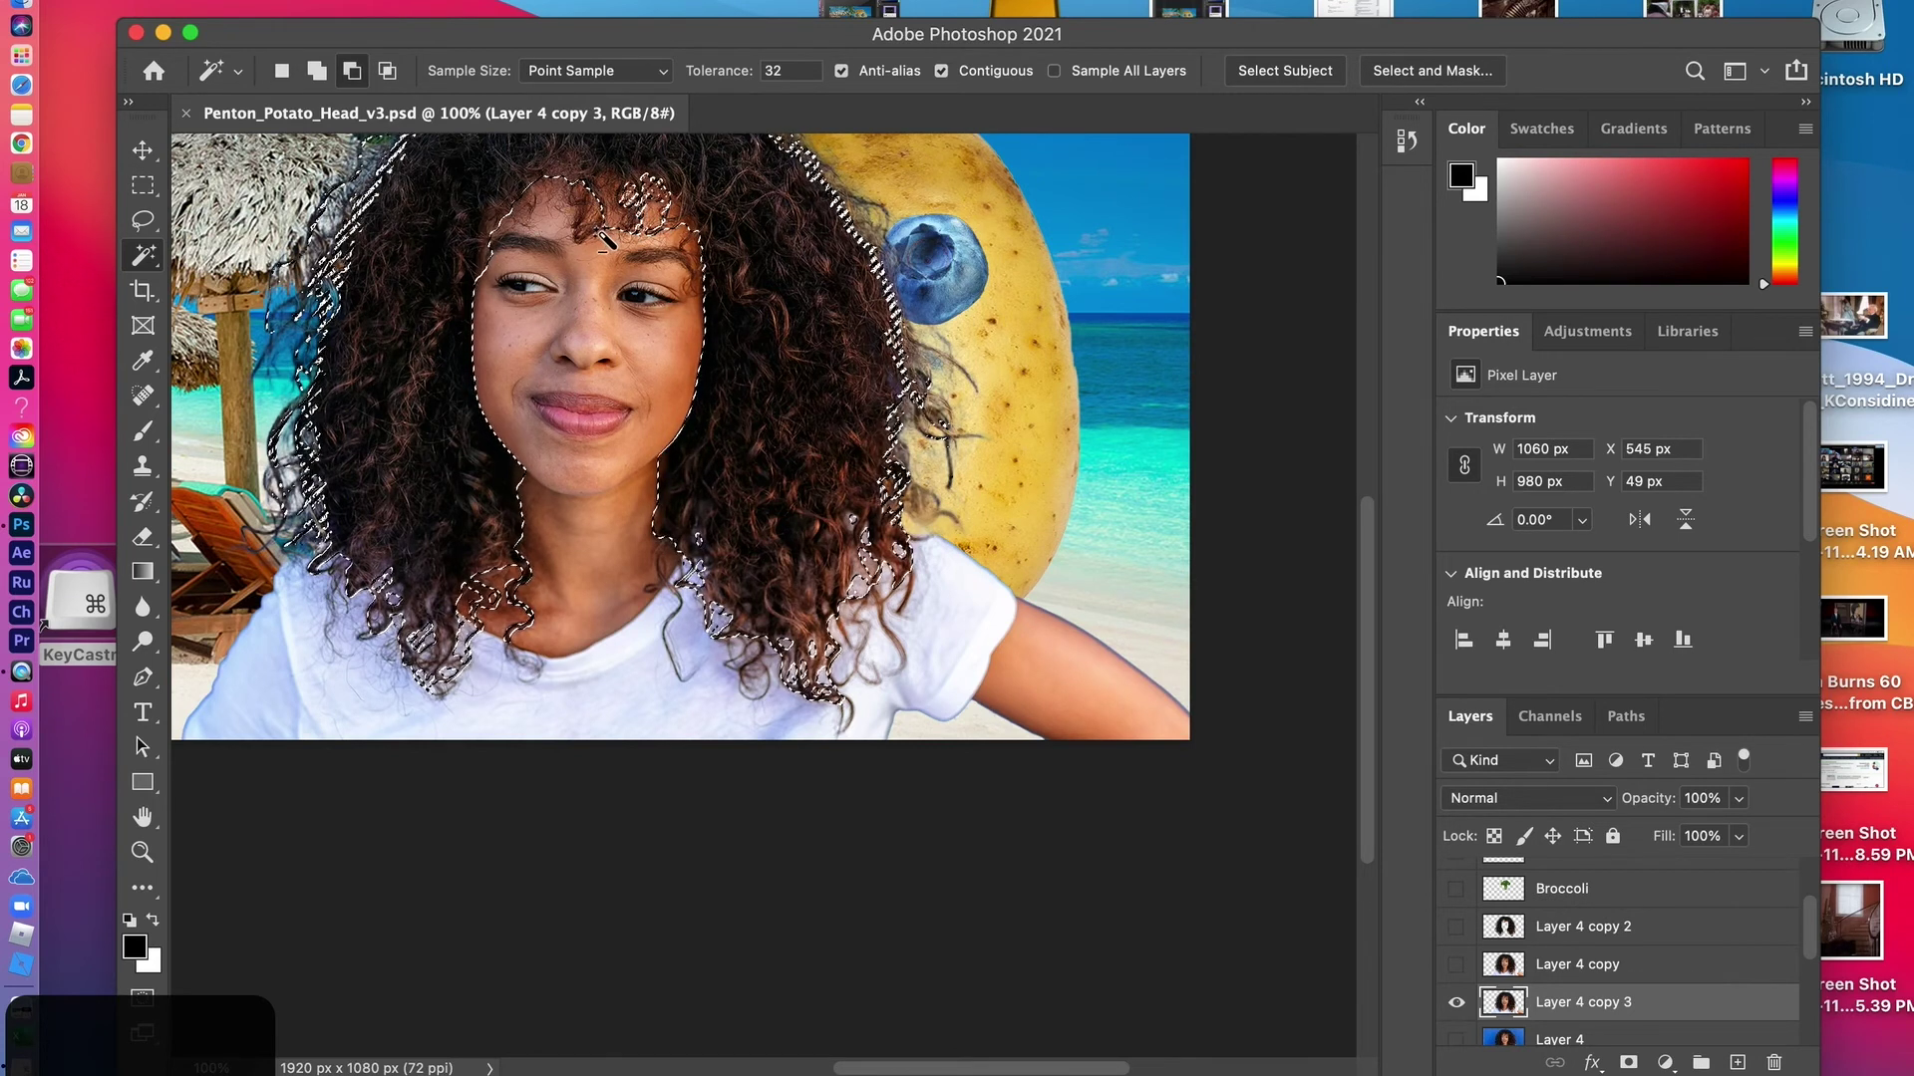
key(alt)
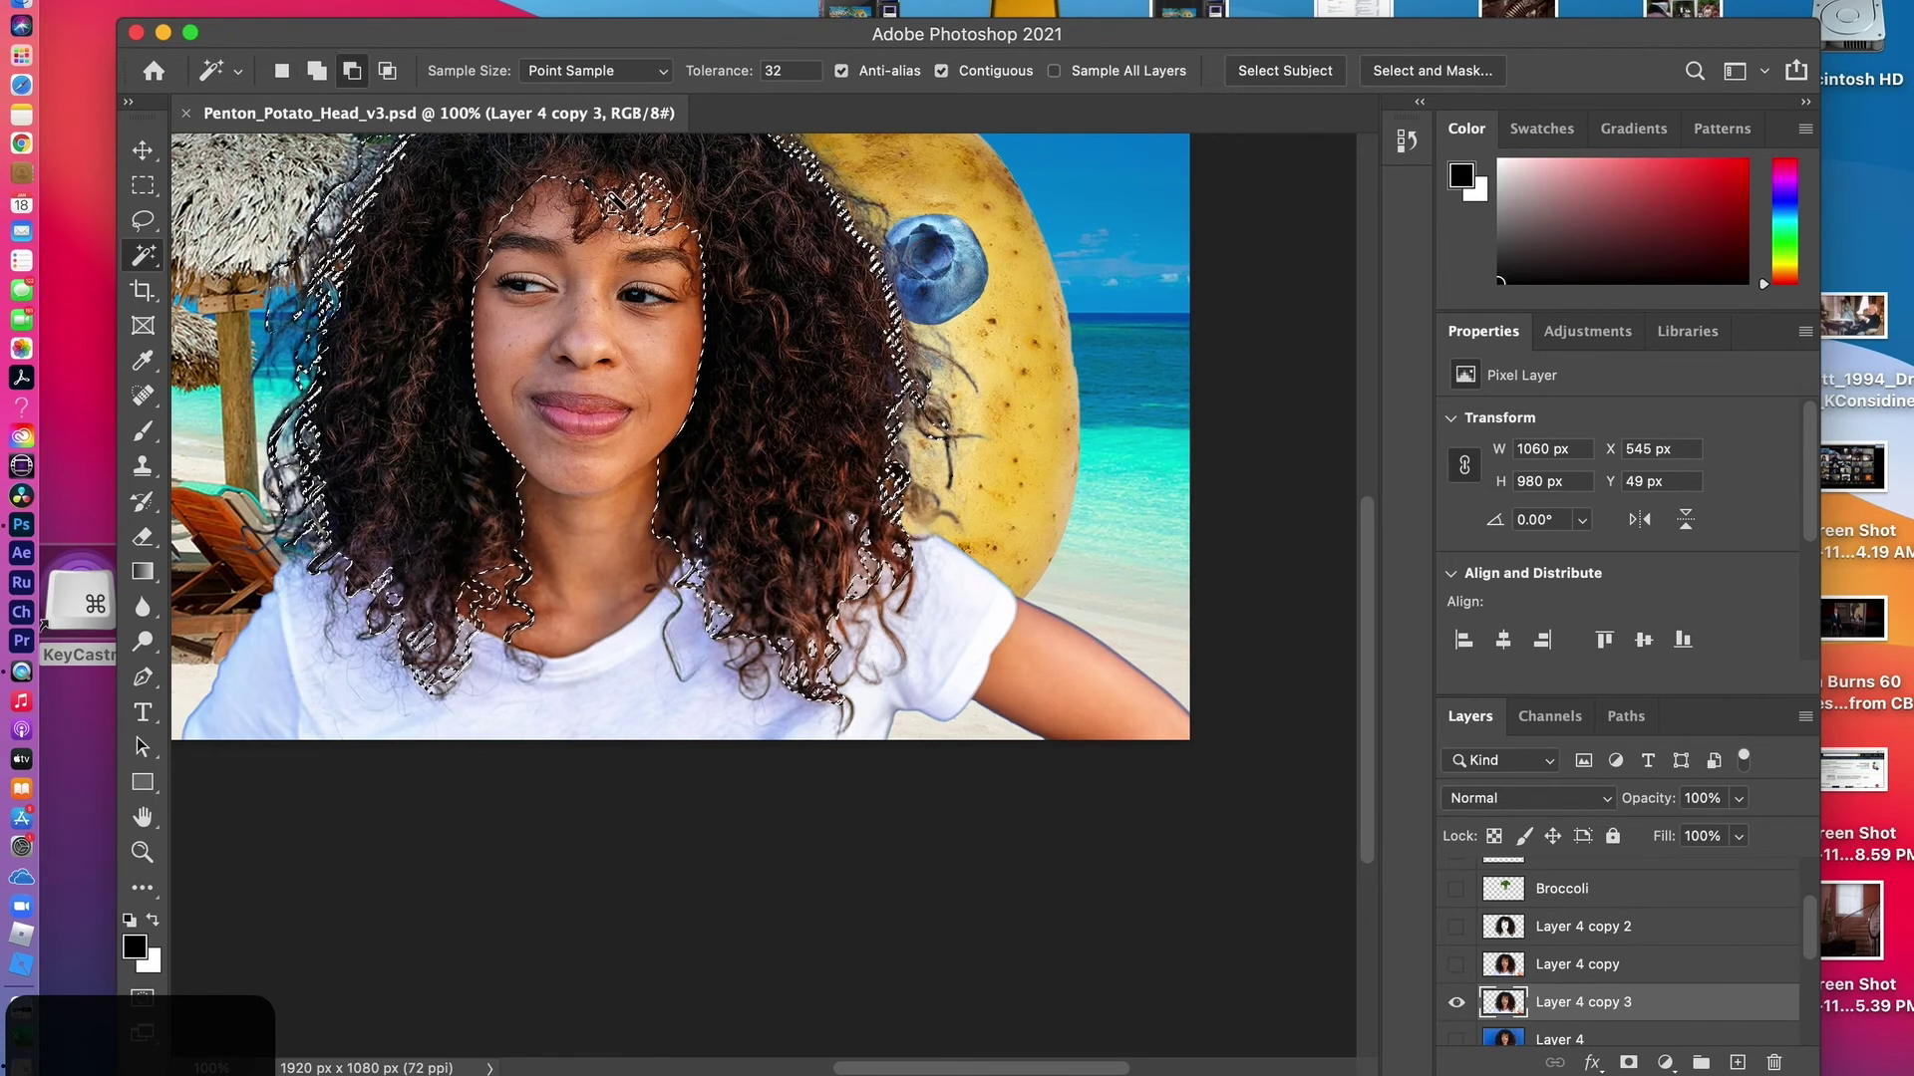
alt+click(607, 213)
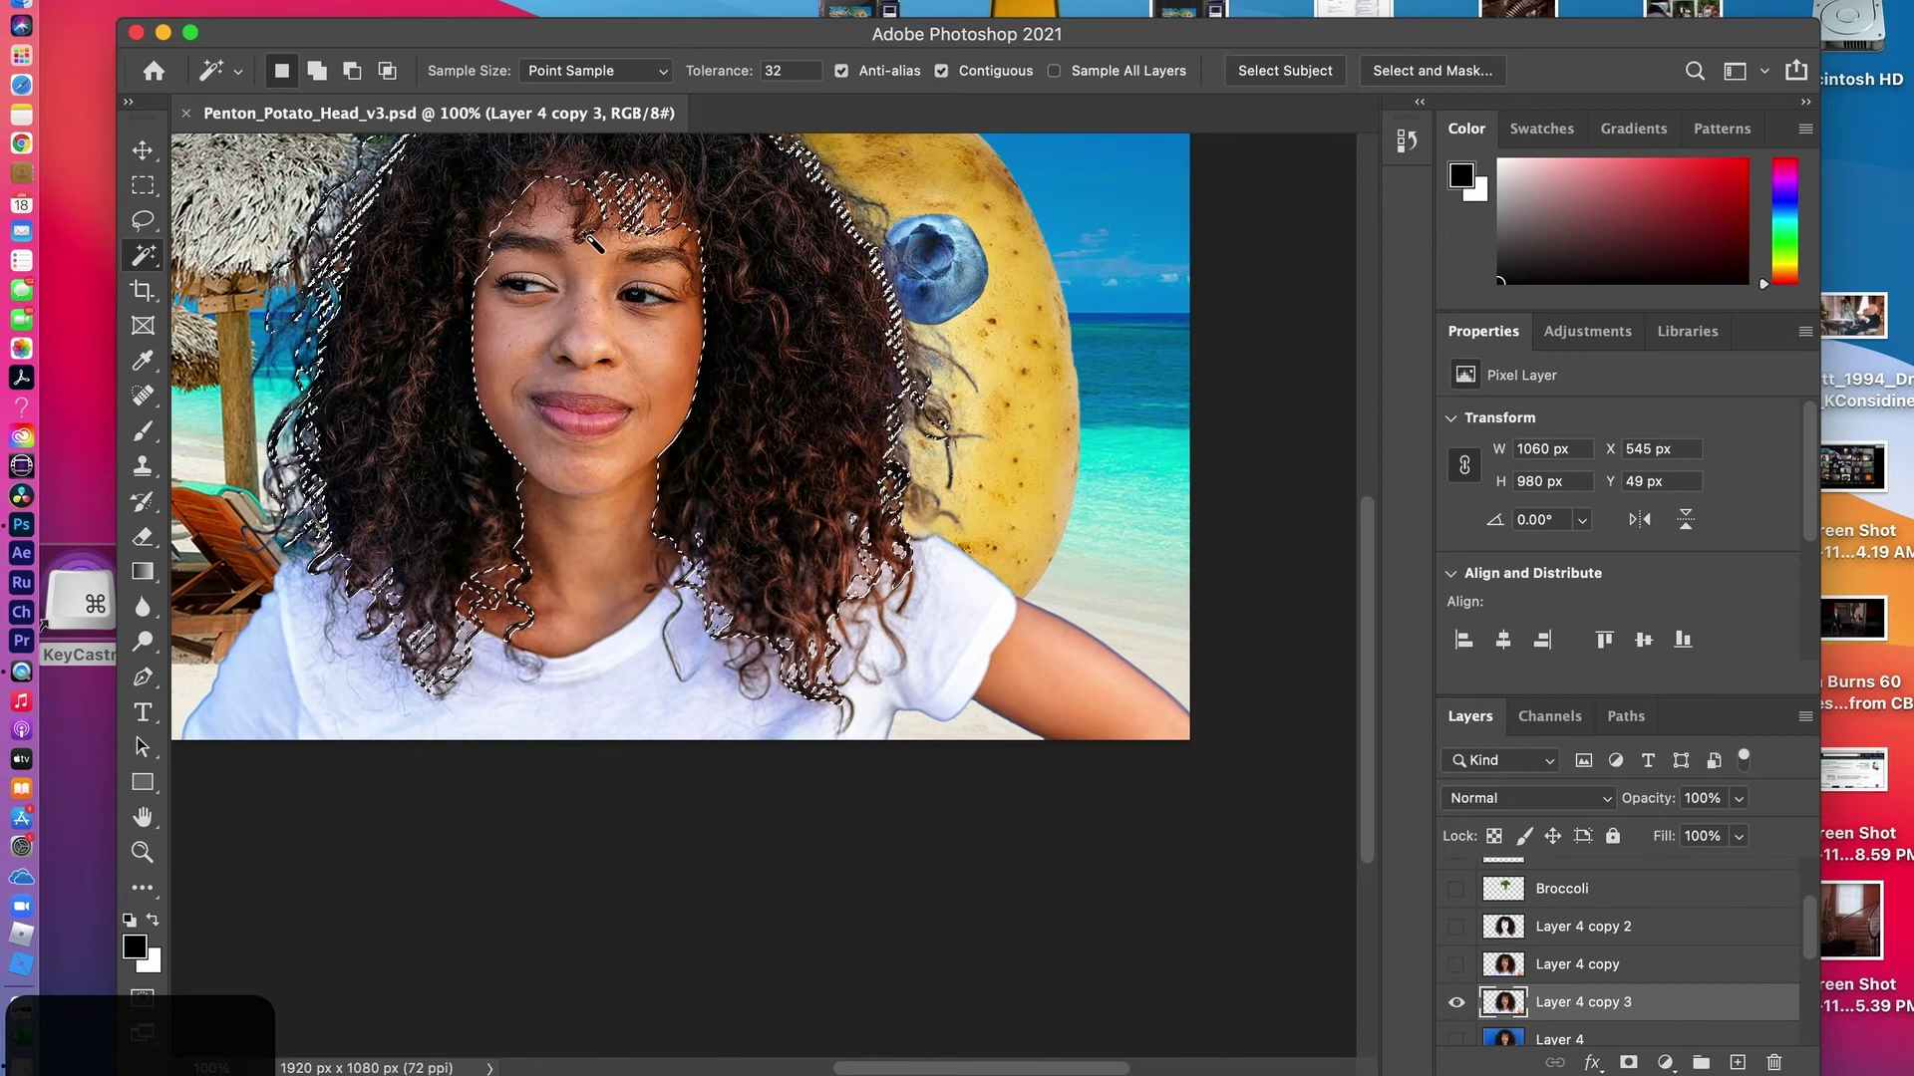
key(shift)
shift+click(590, 245)
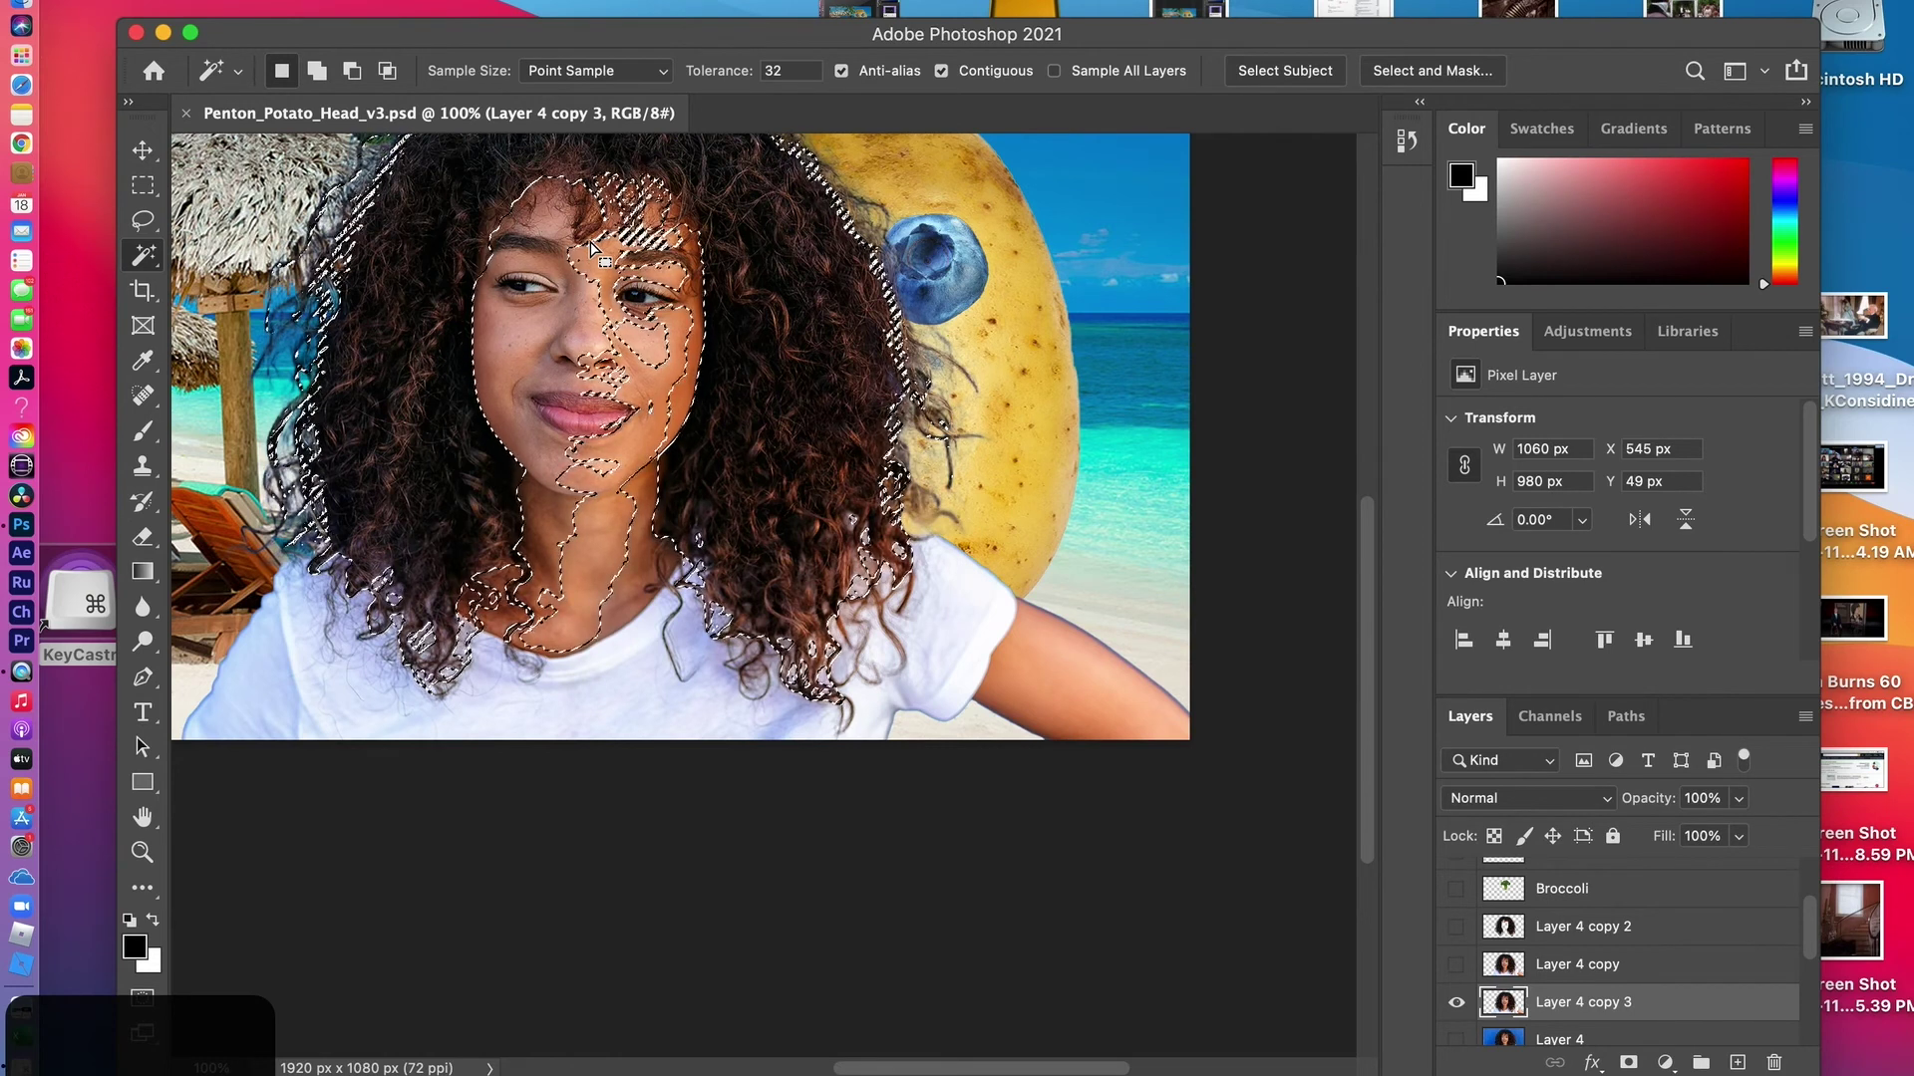
key(super+z)
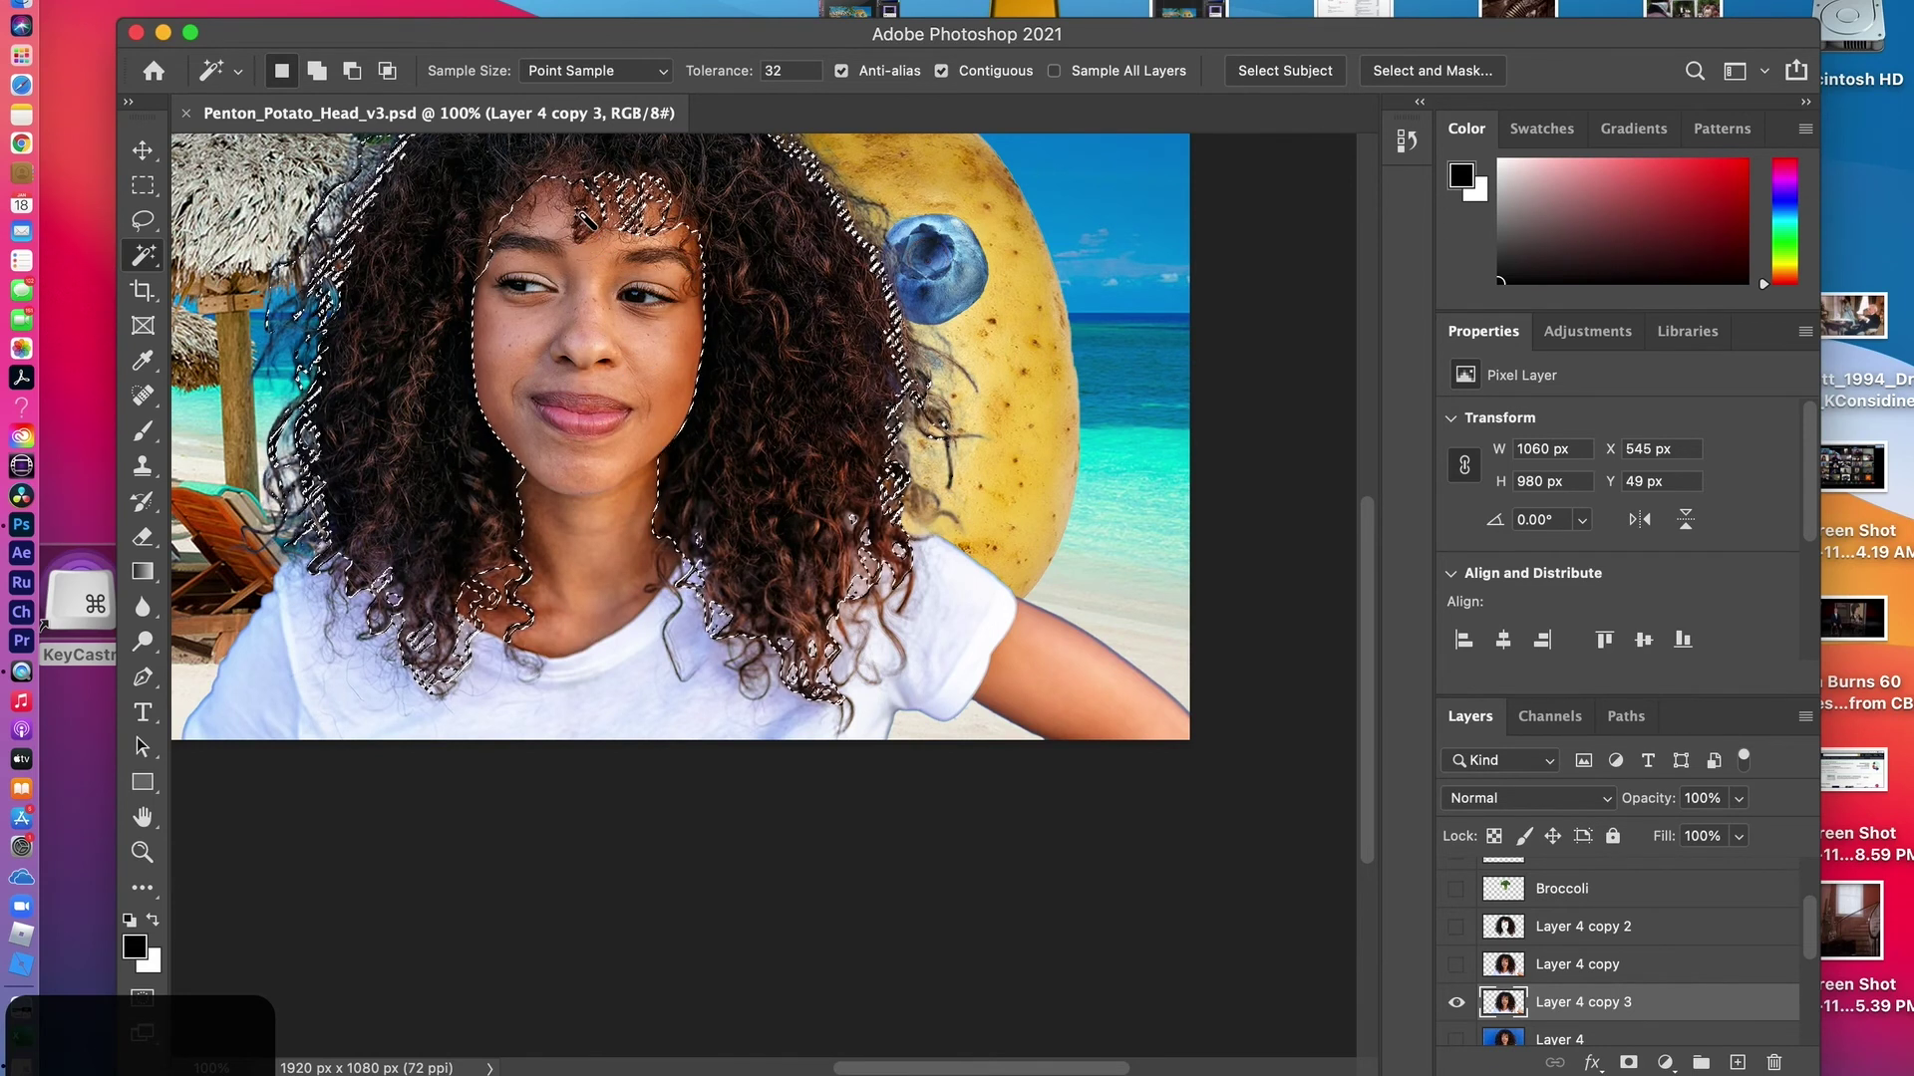
Add the dark bang strands hanging over the middle of the forehead to the selection with the Magic Wand
key(shift)
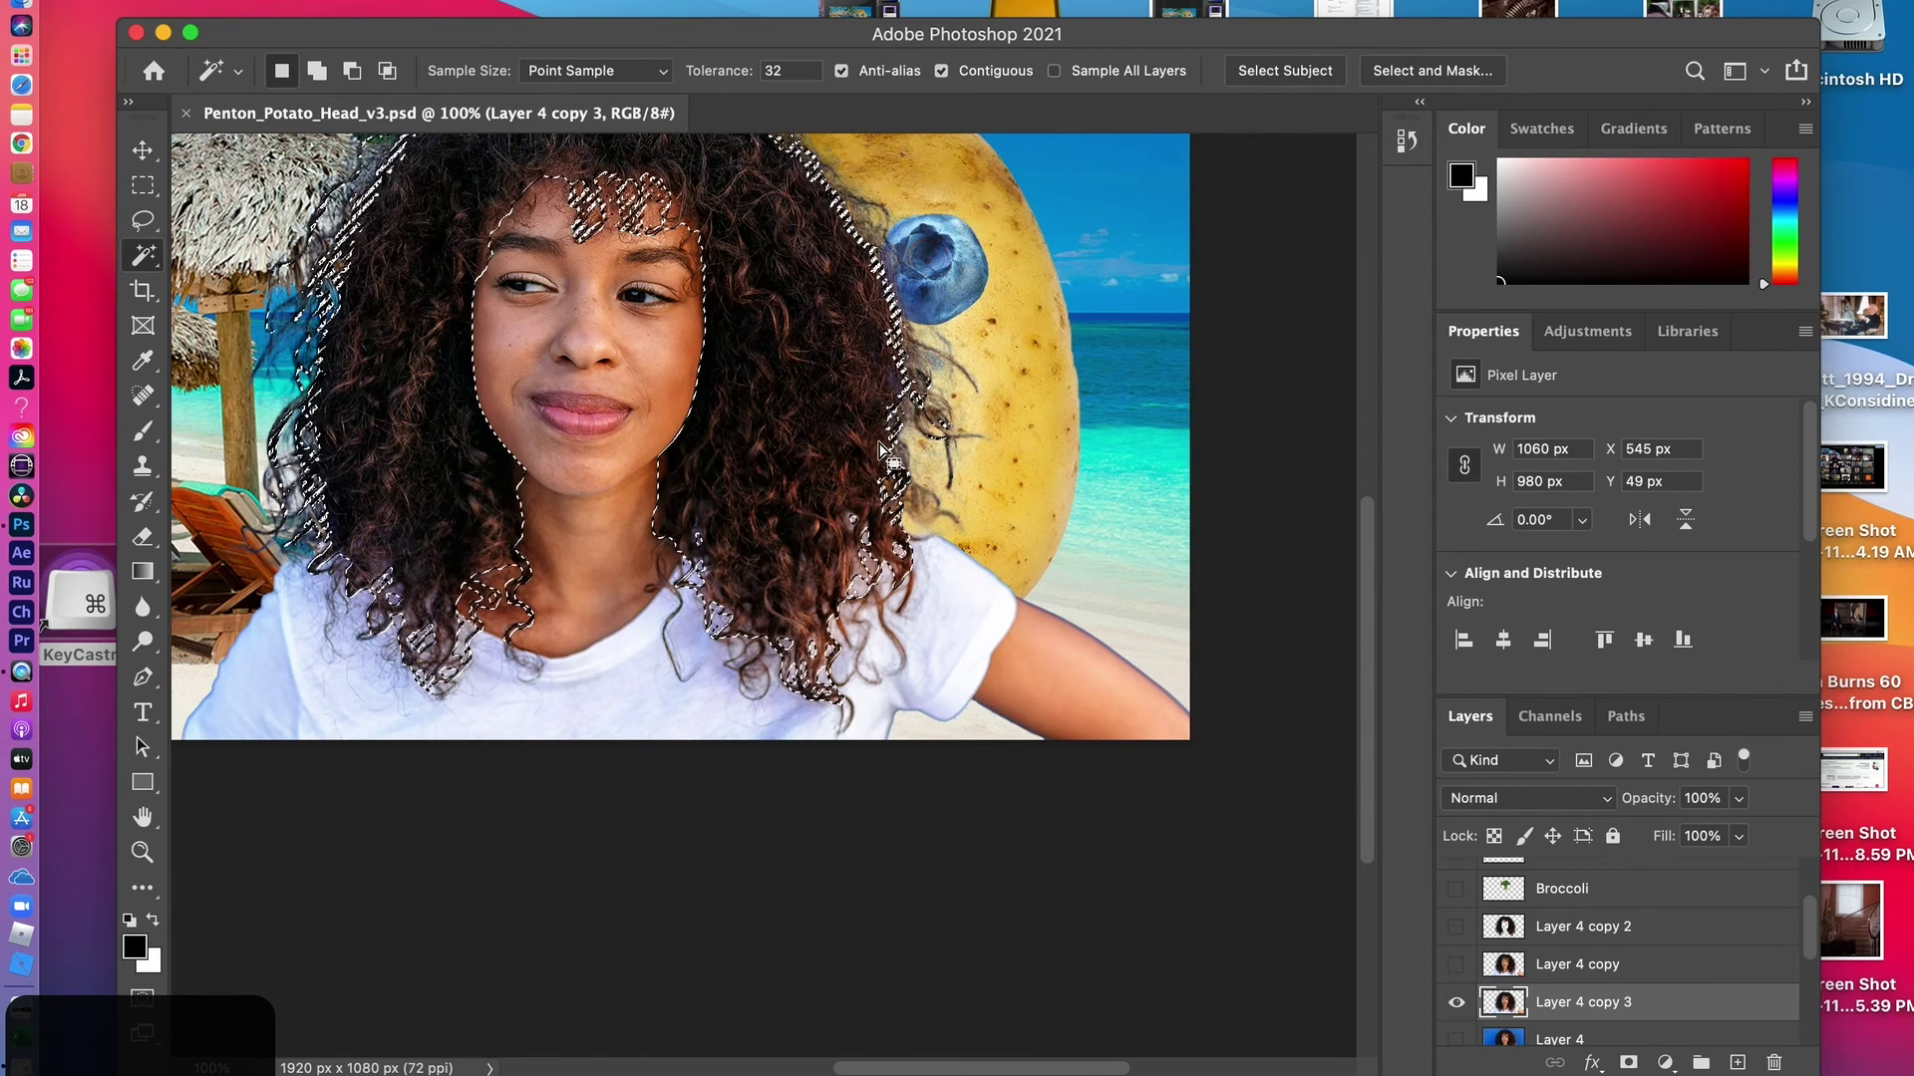
Open the hair selection in Select and Mask, enable Smart Radius and set the edge detection radius to 9 px
click(1430, 72)
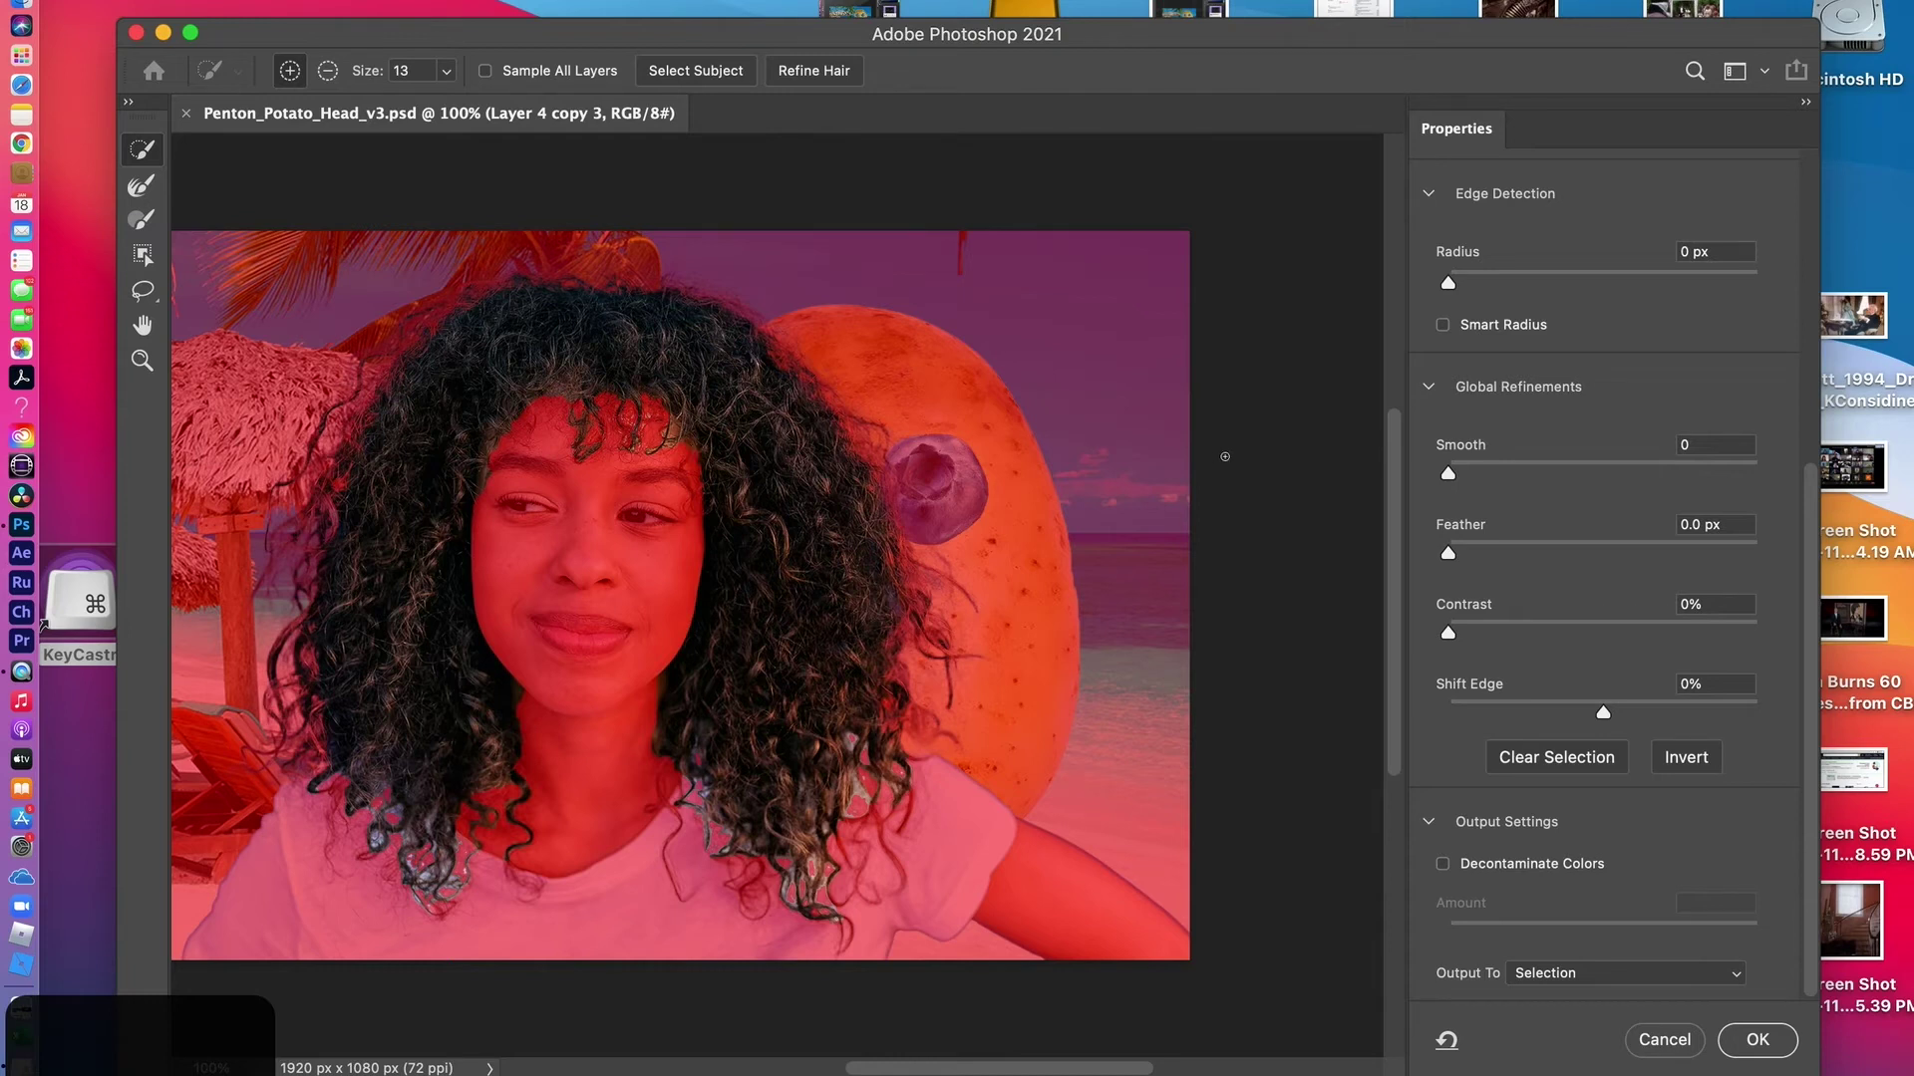
click(1442, 325)
drag(1447, 283, 1568, 291)
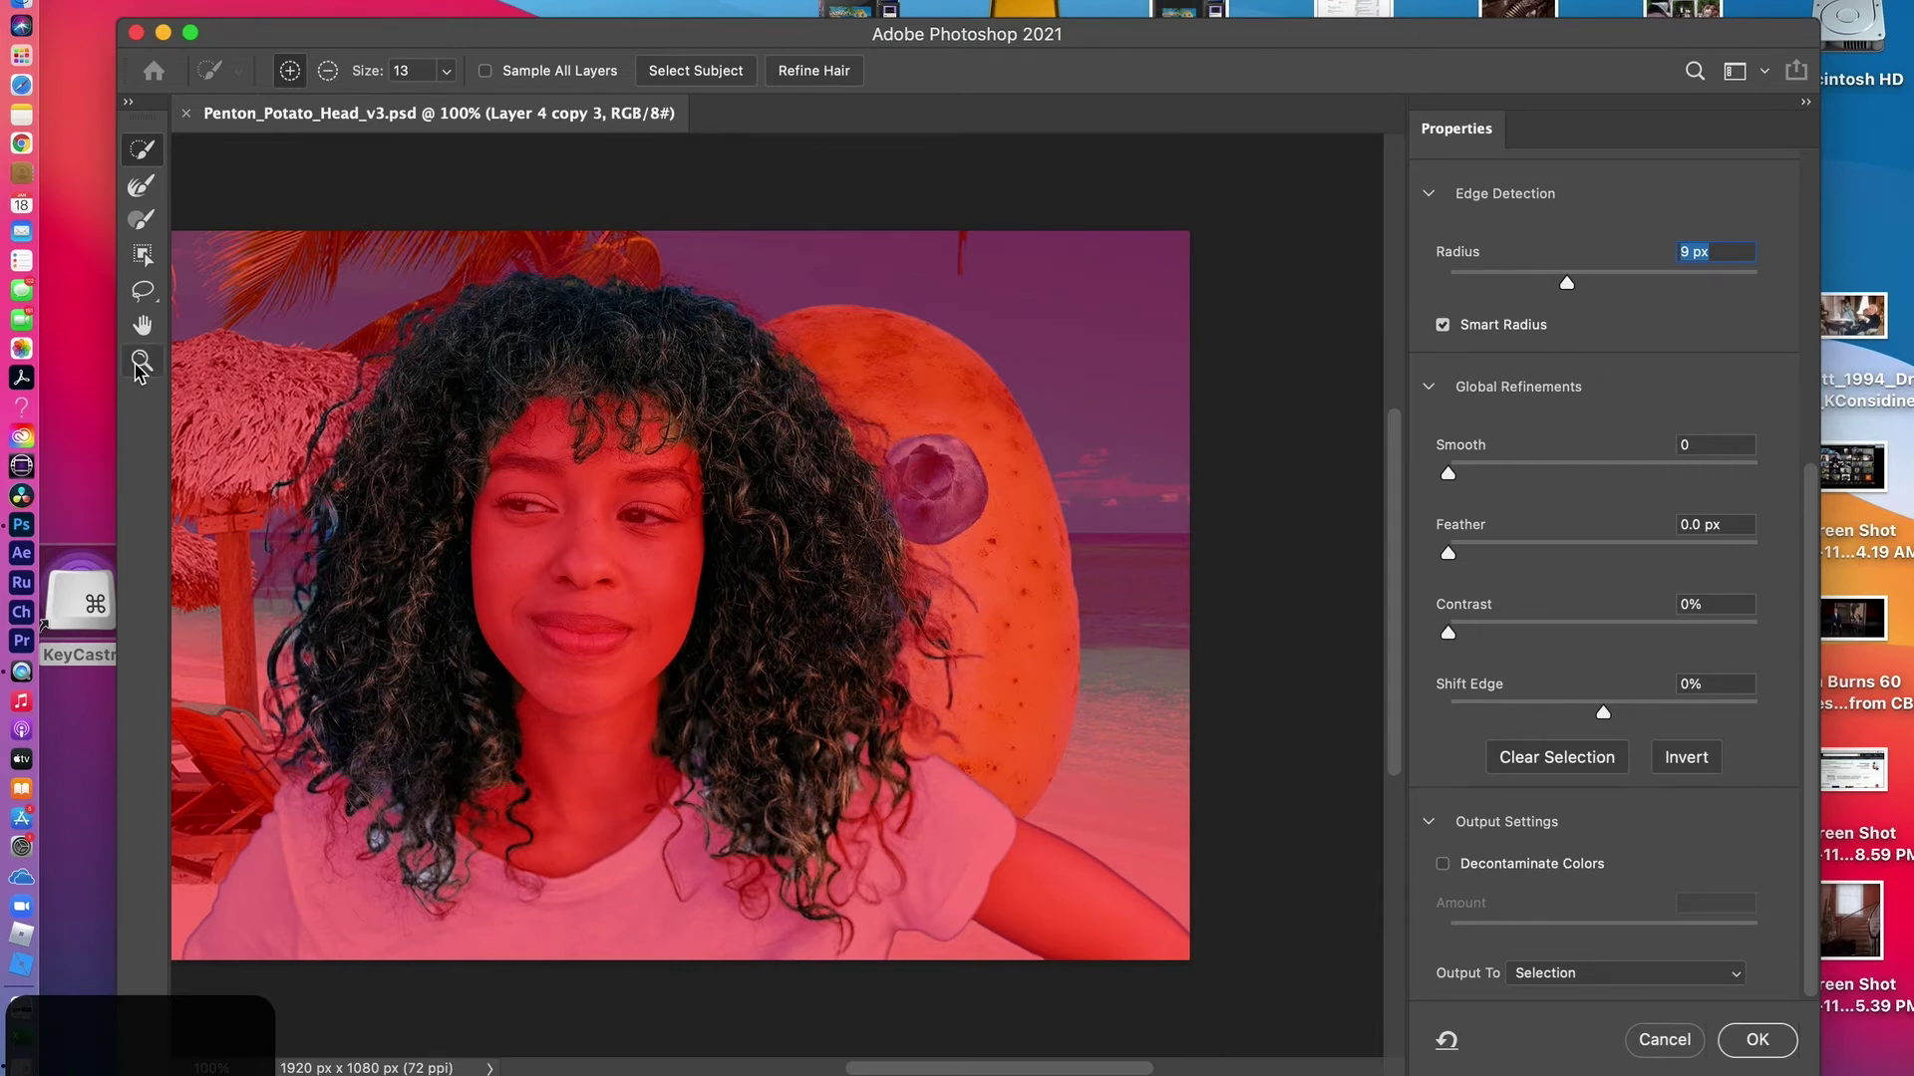
click(143, 188)
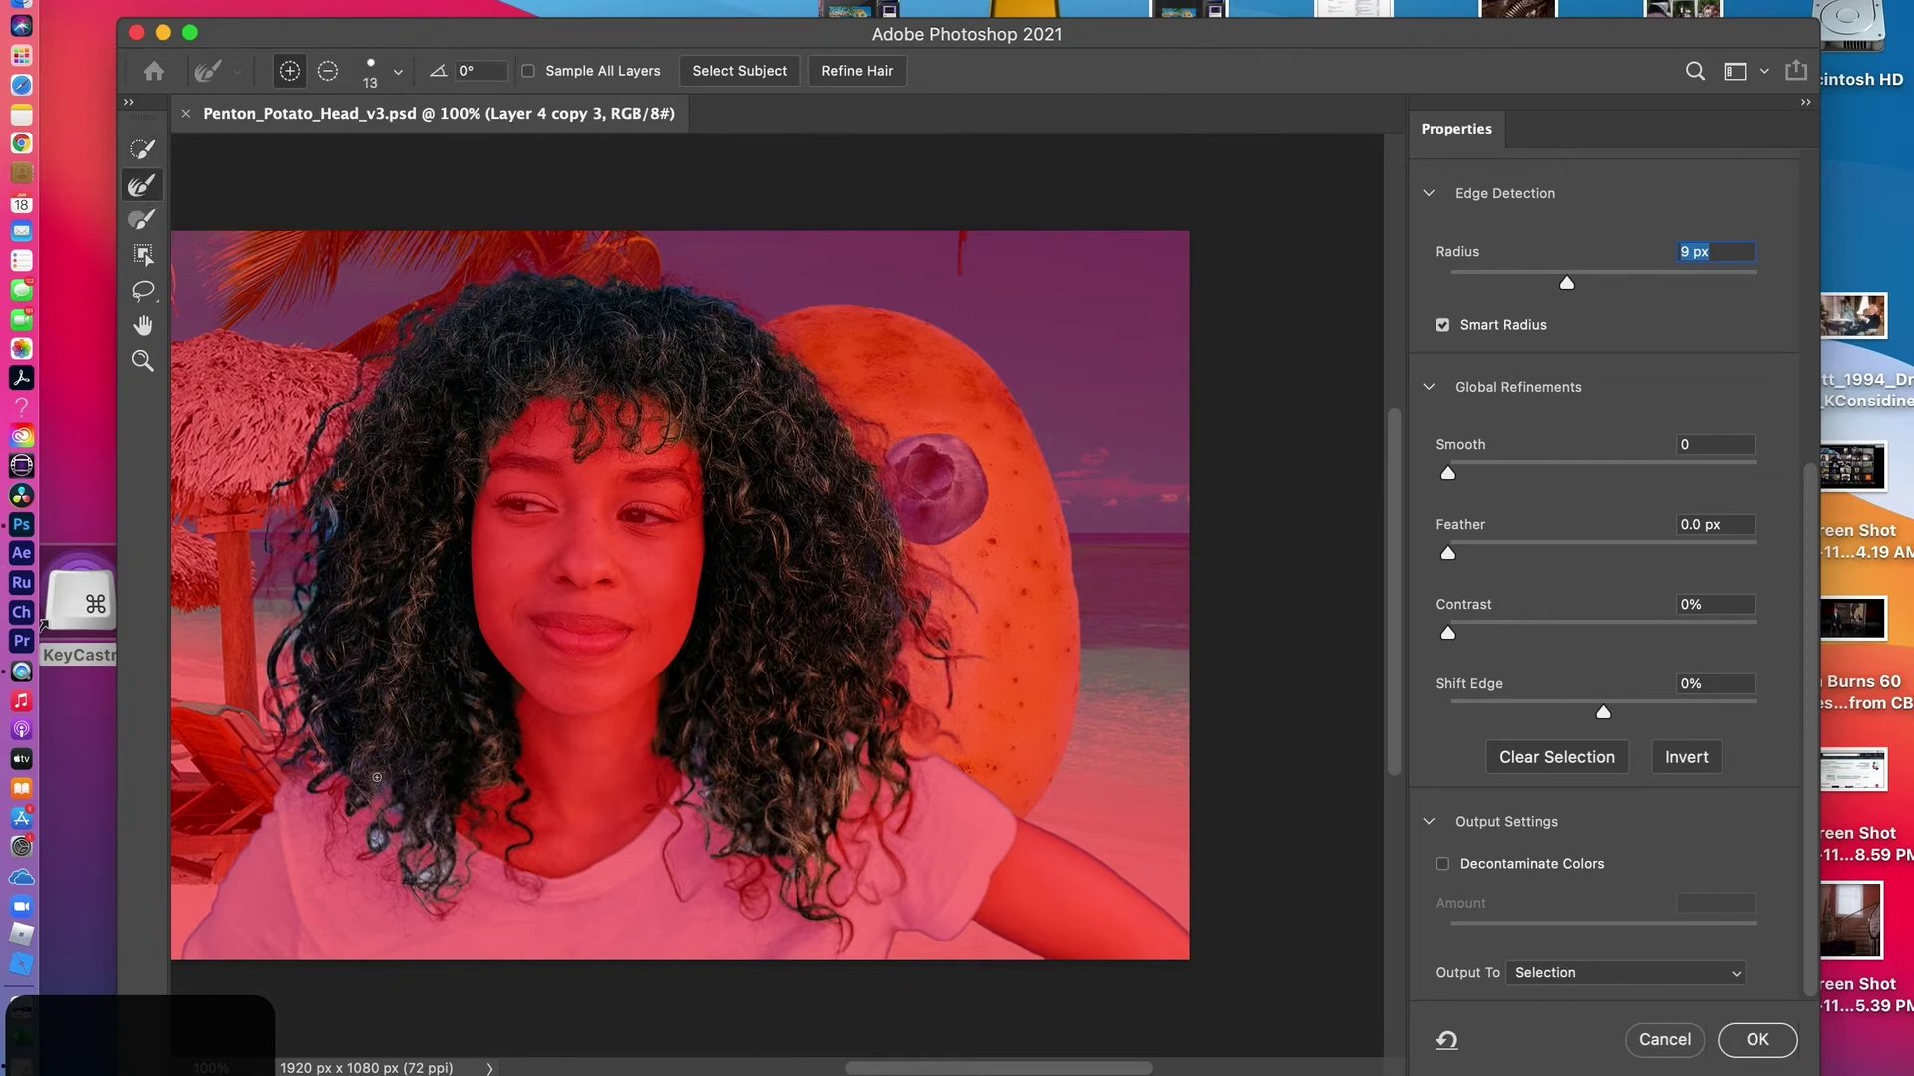
click(330, 74)
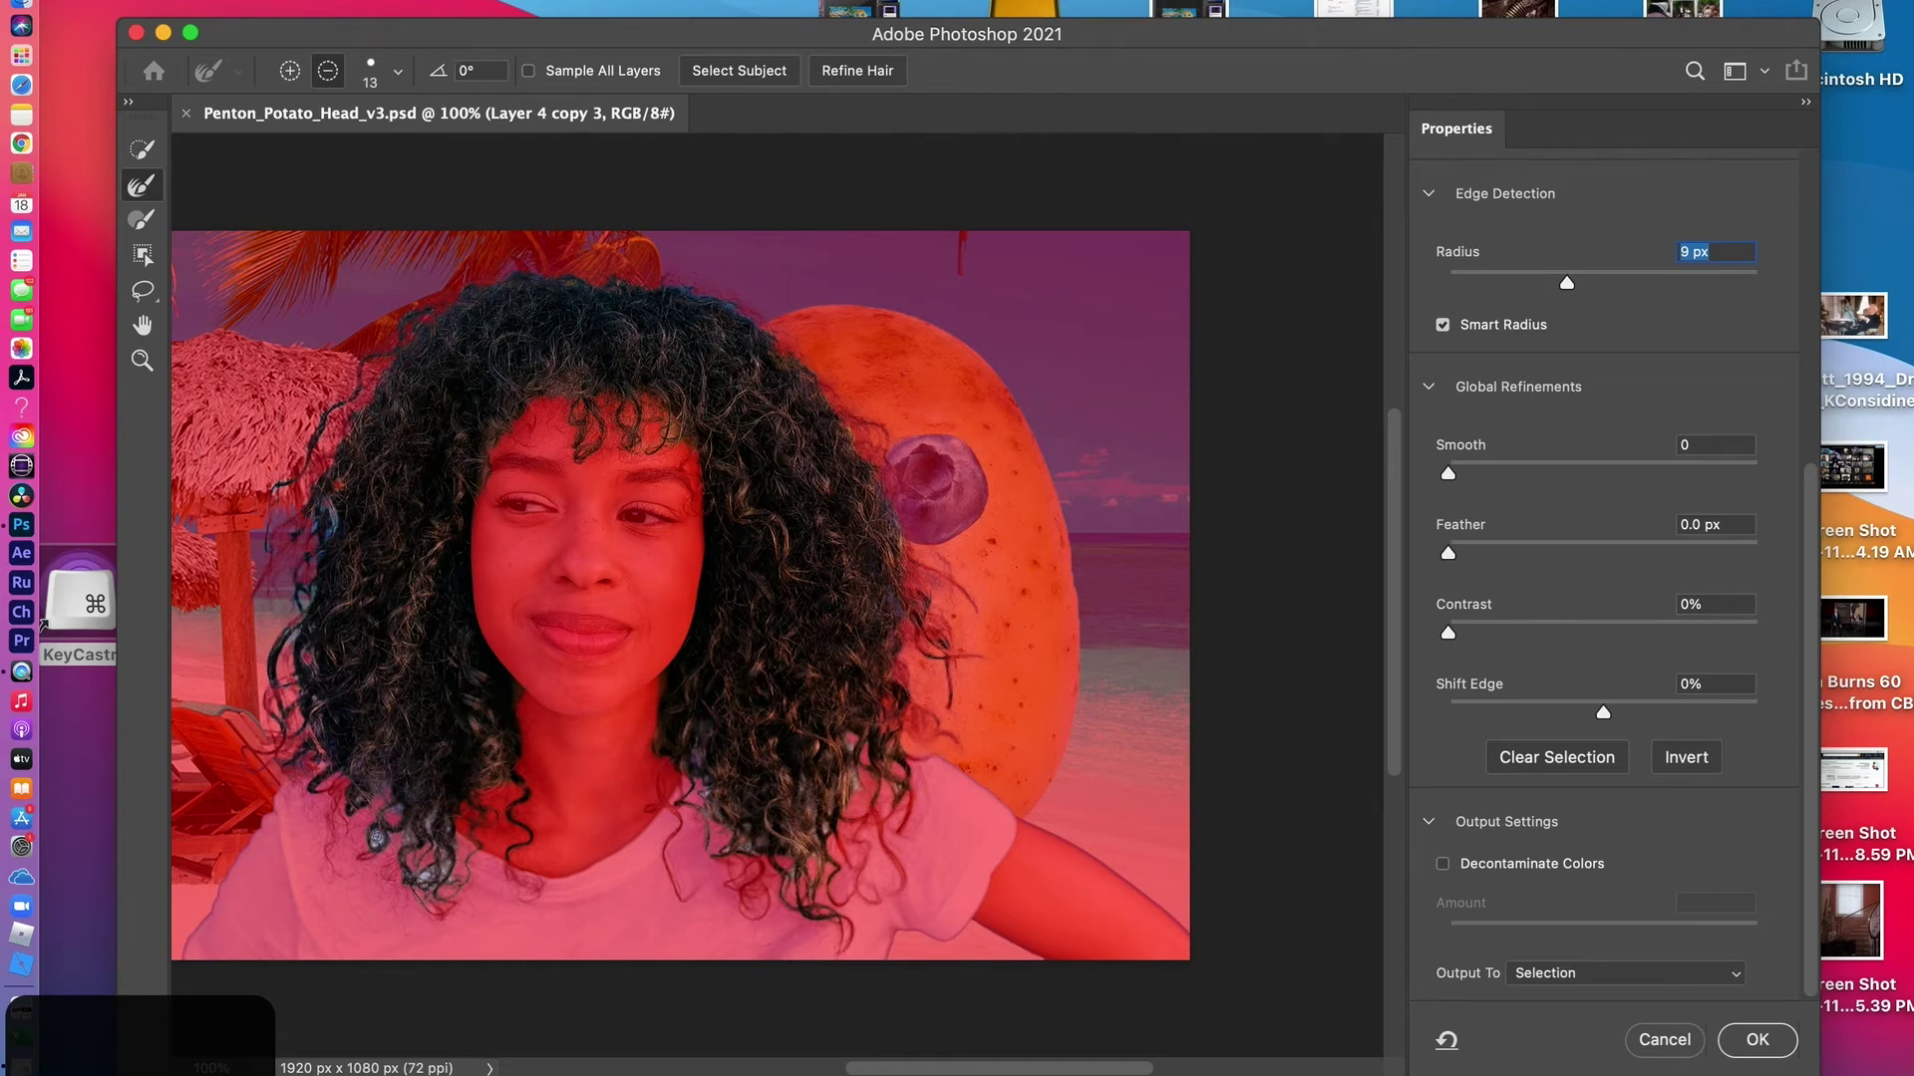
click(141, 225)
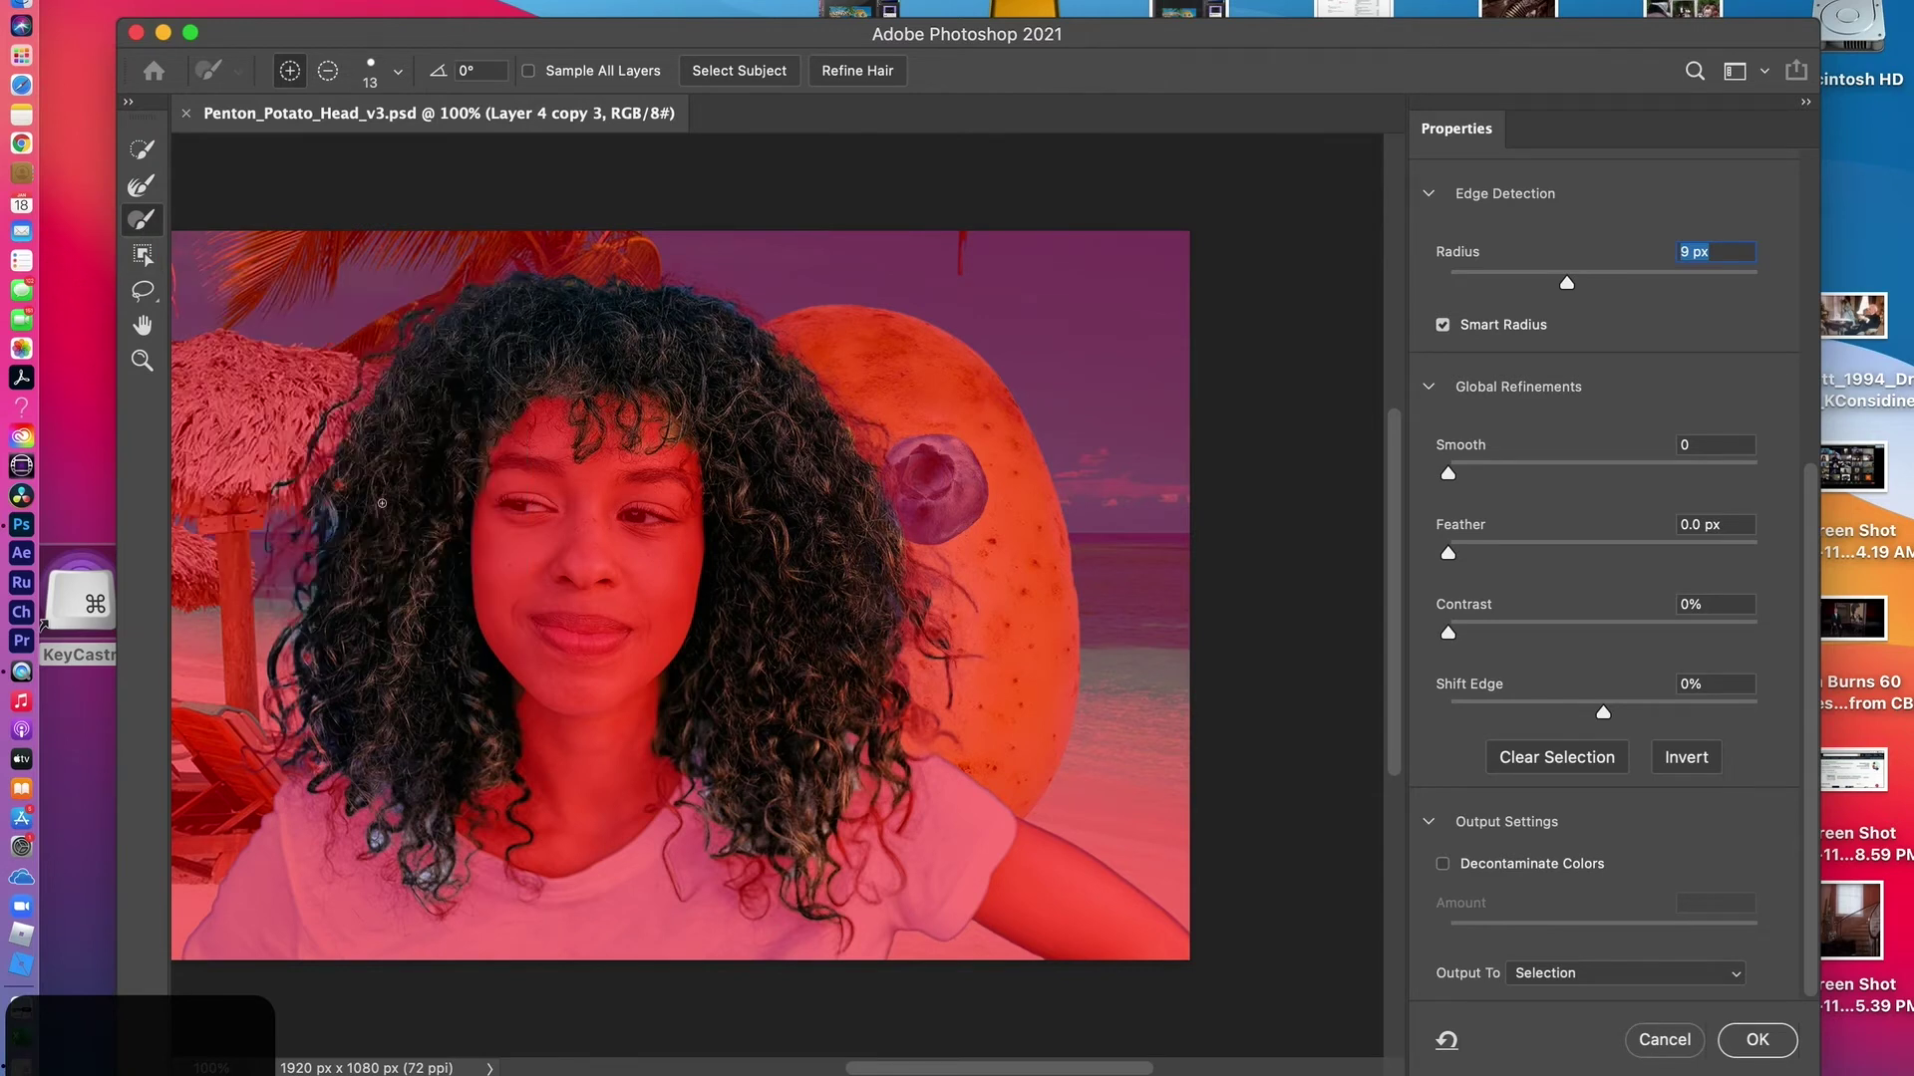
key(alt)
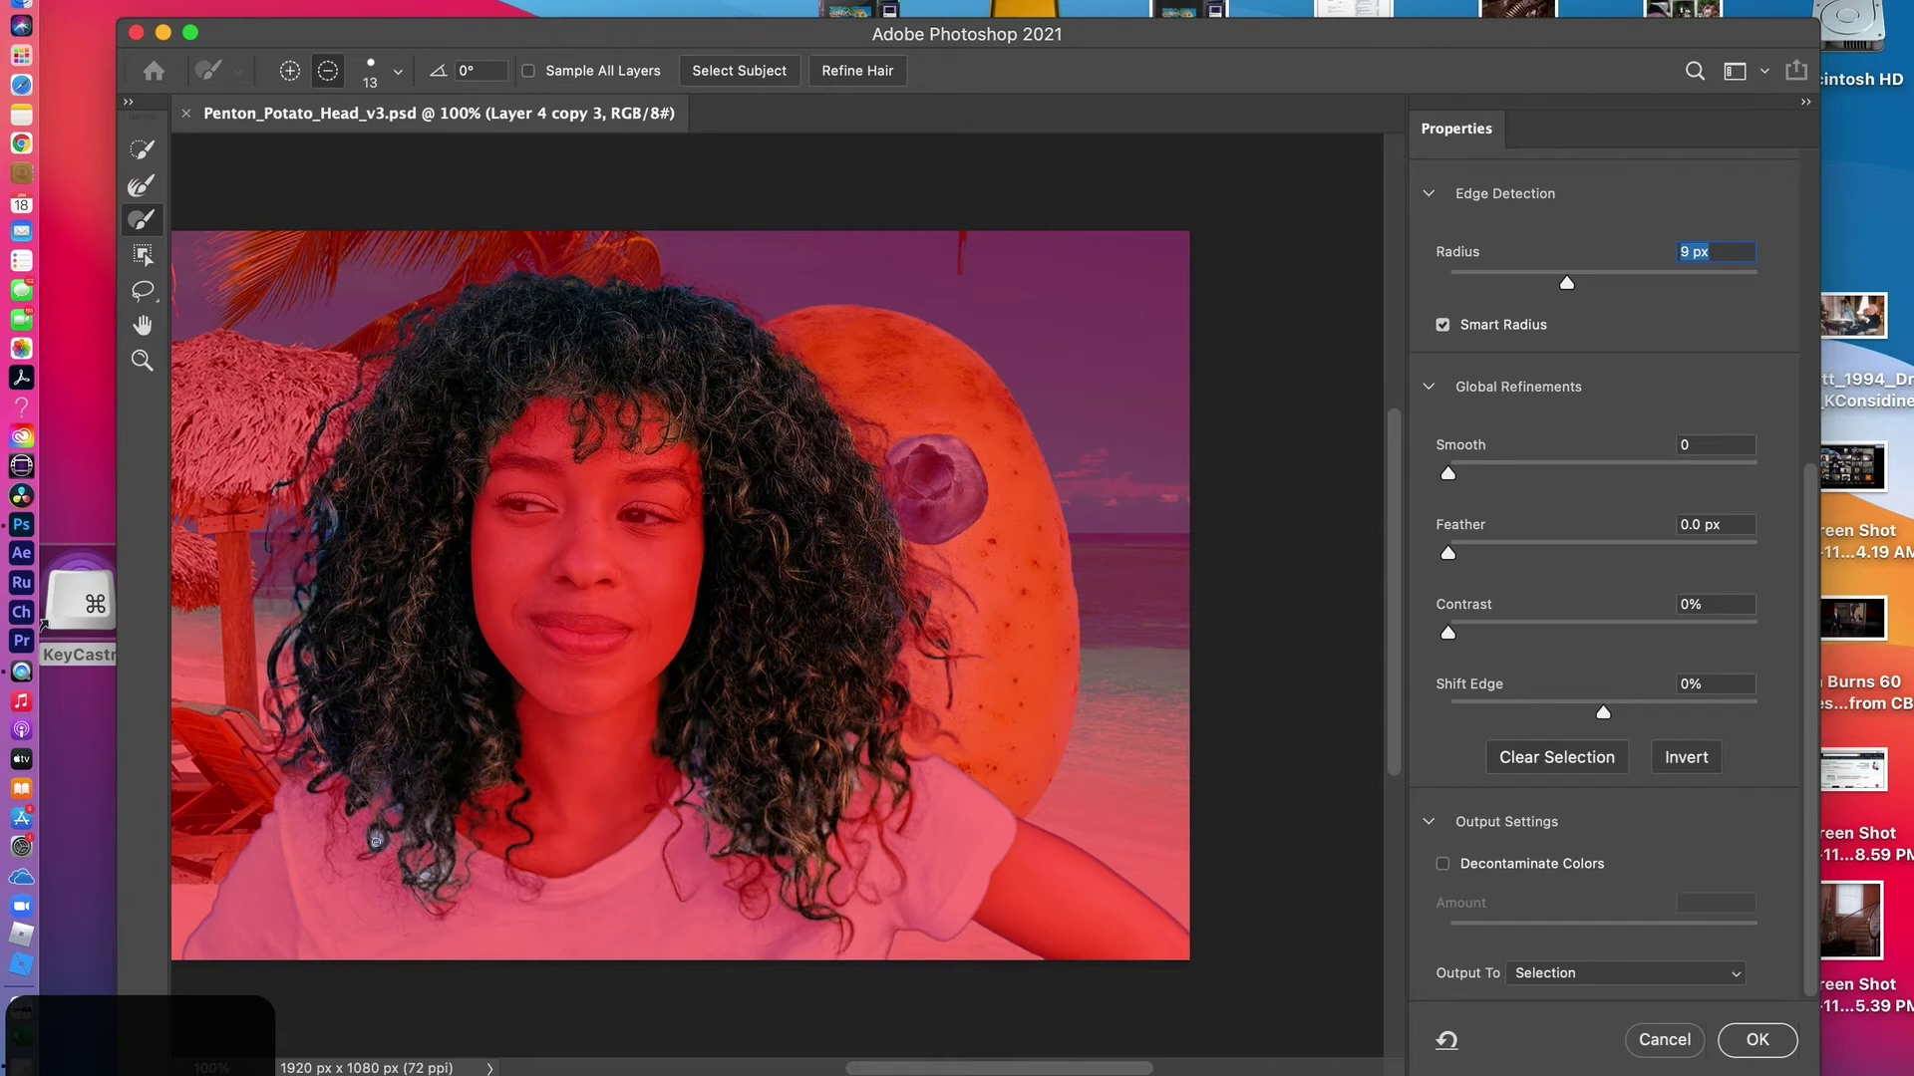
Set the edge detection radius of the hair selection to 51 px with Smart Radius enabled
text(0)
key(Return)
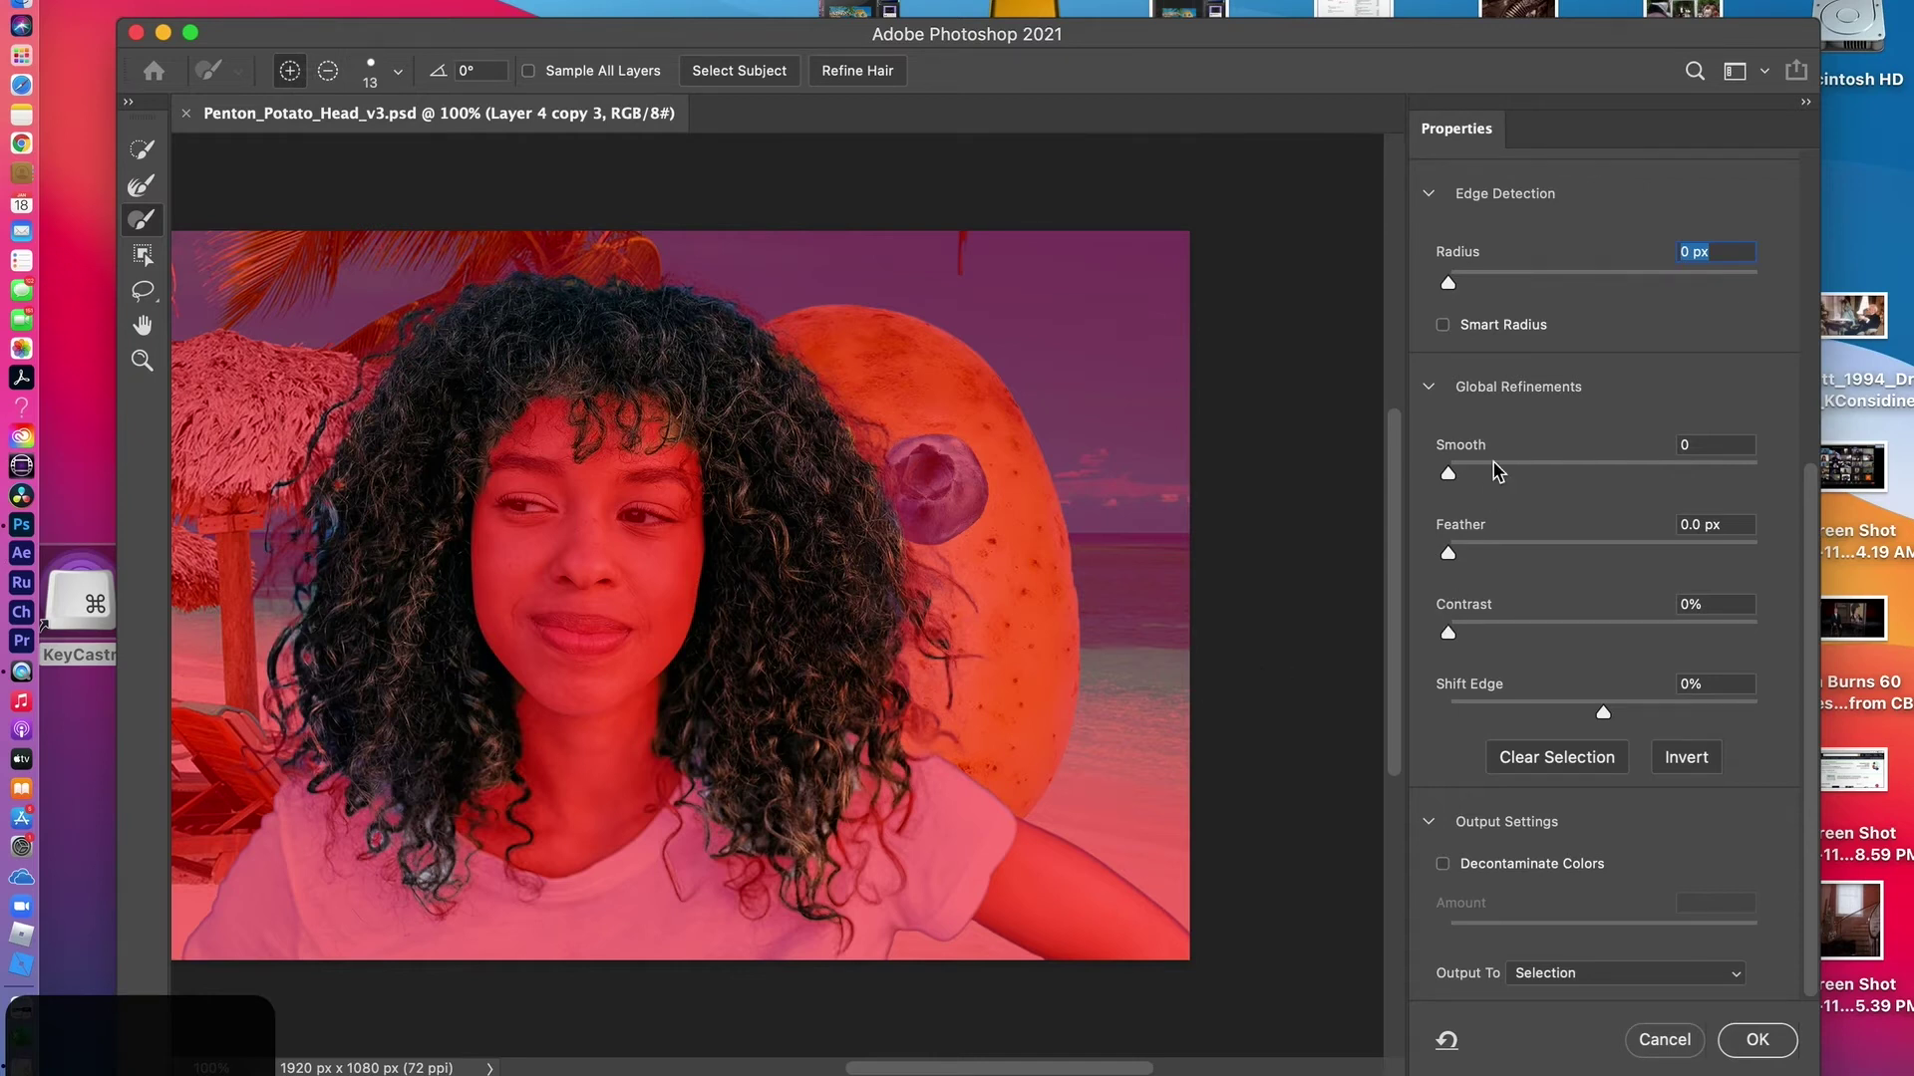
click(1442, 325)
drag(1448, 286, 1535, 289)
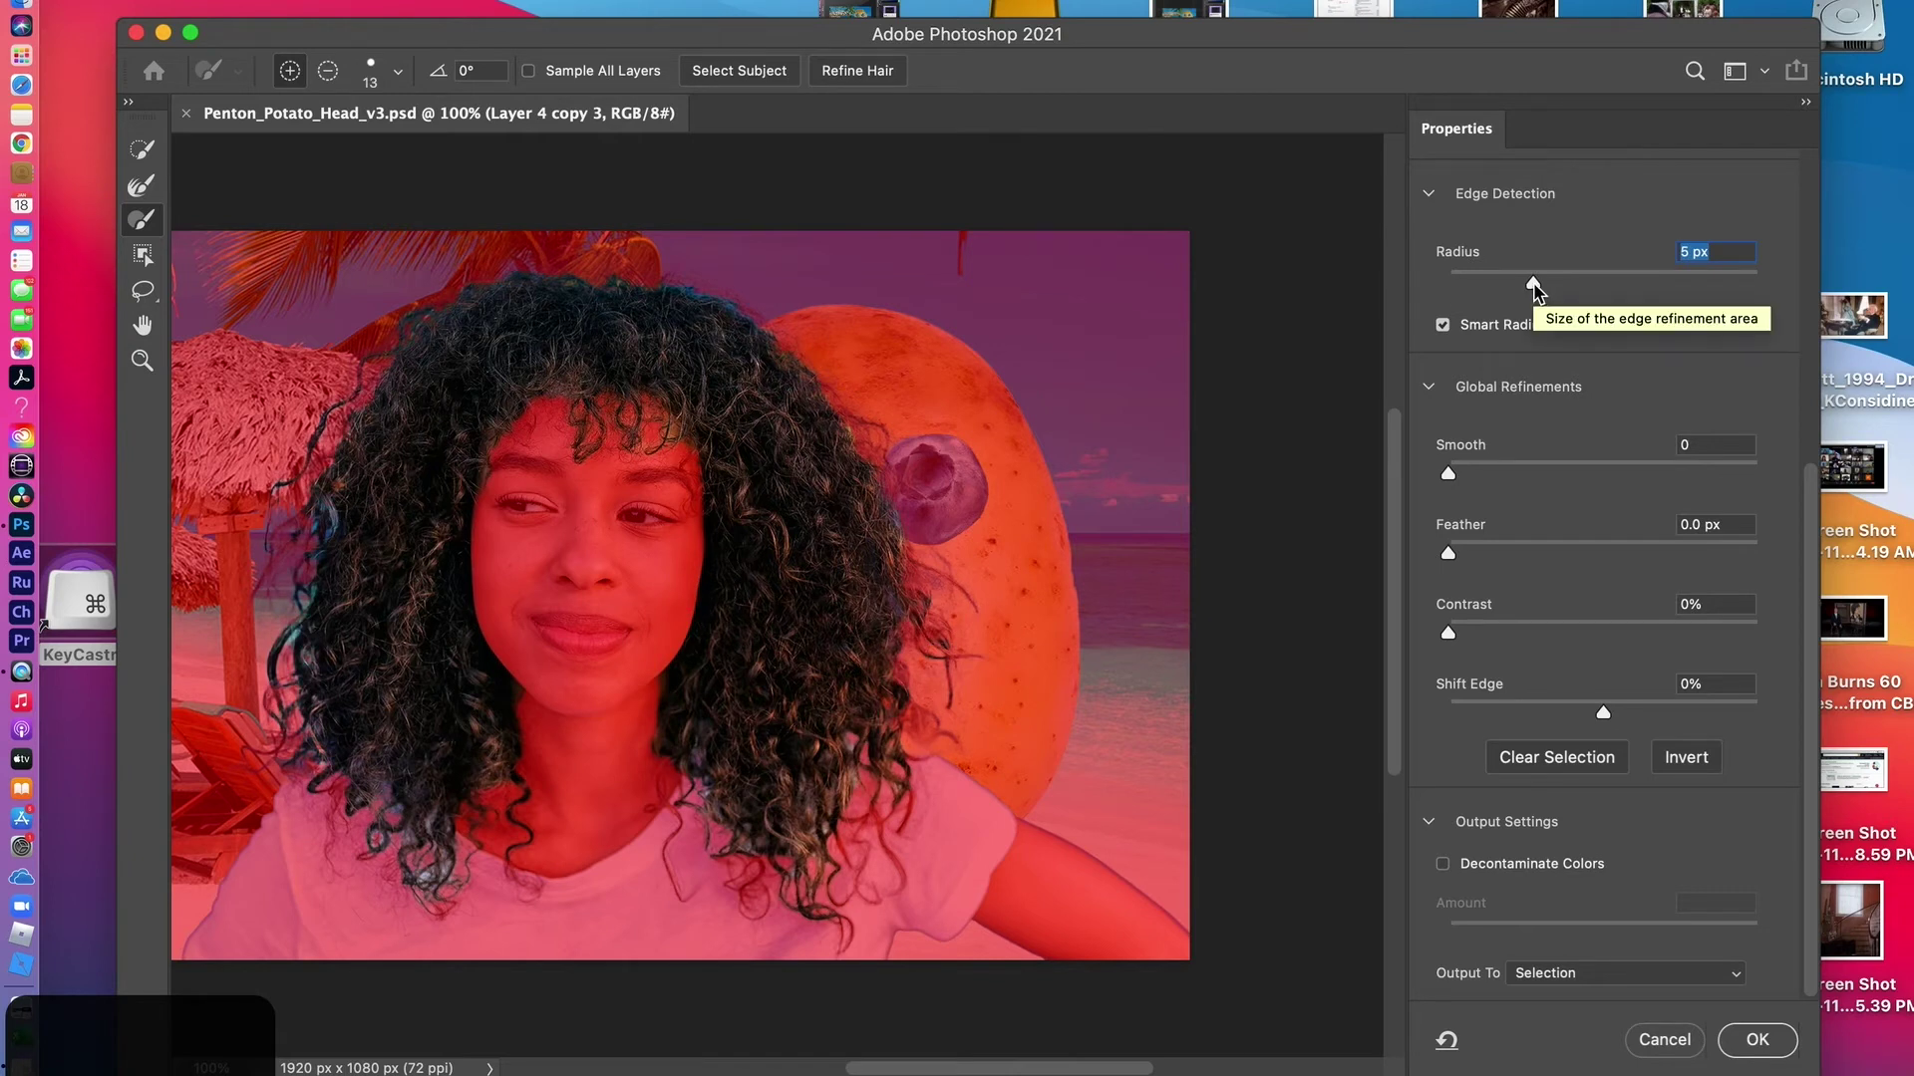
drag(1534, 289, 1607, 287)
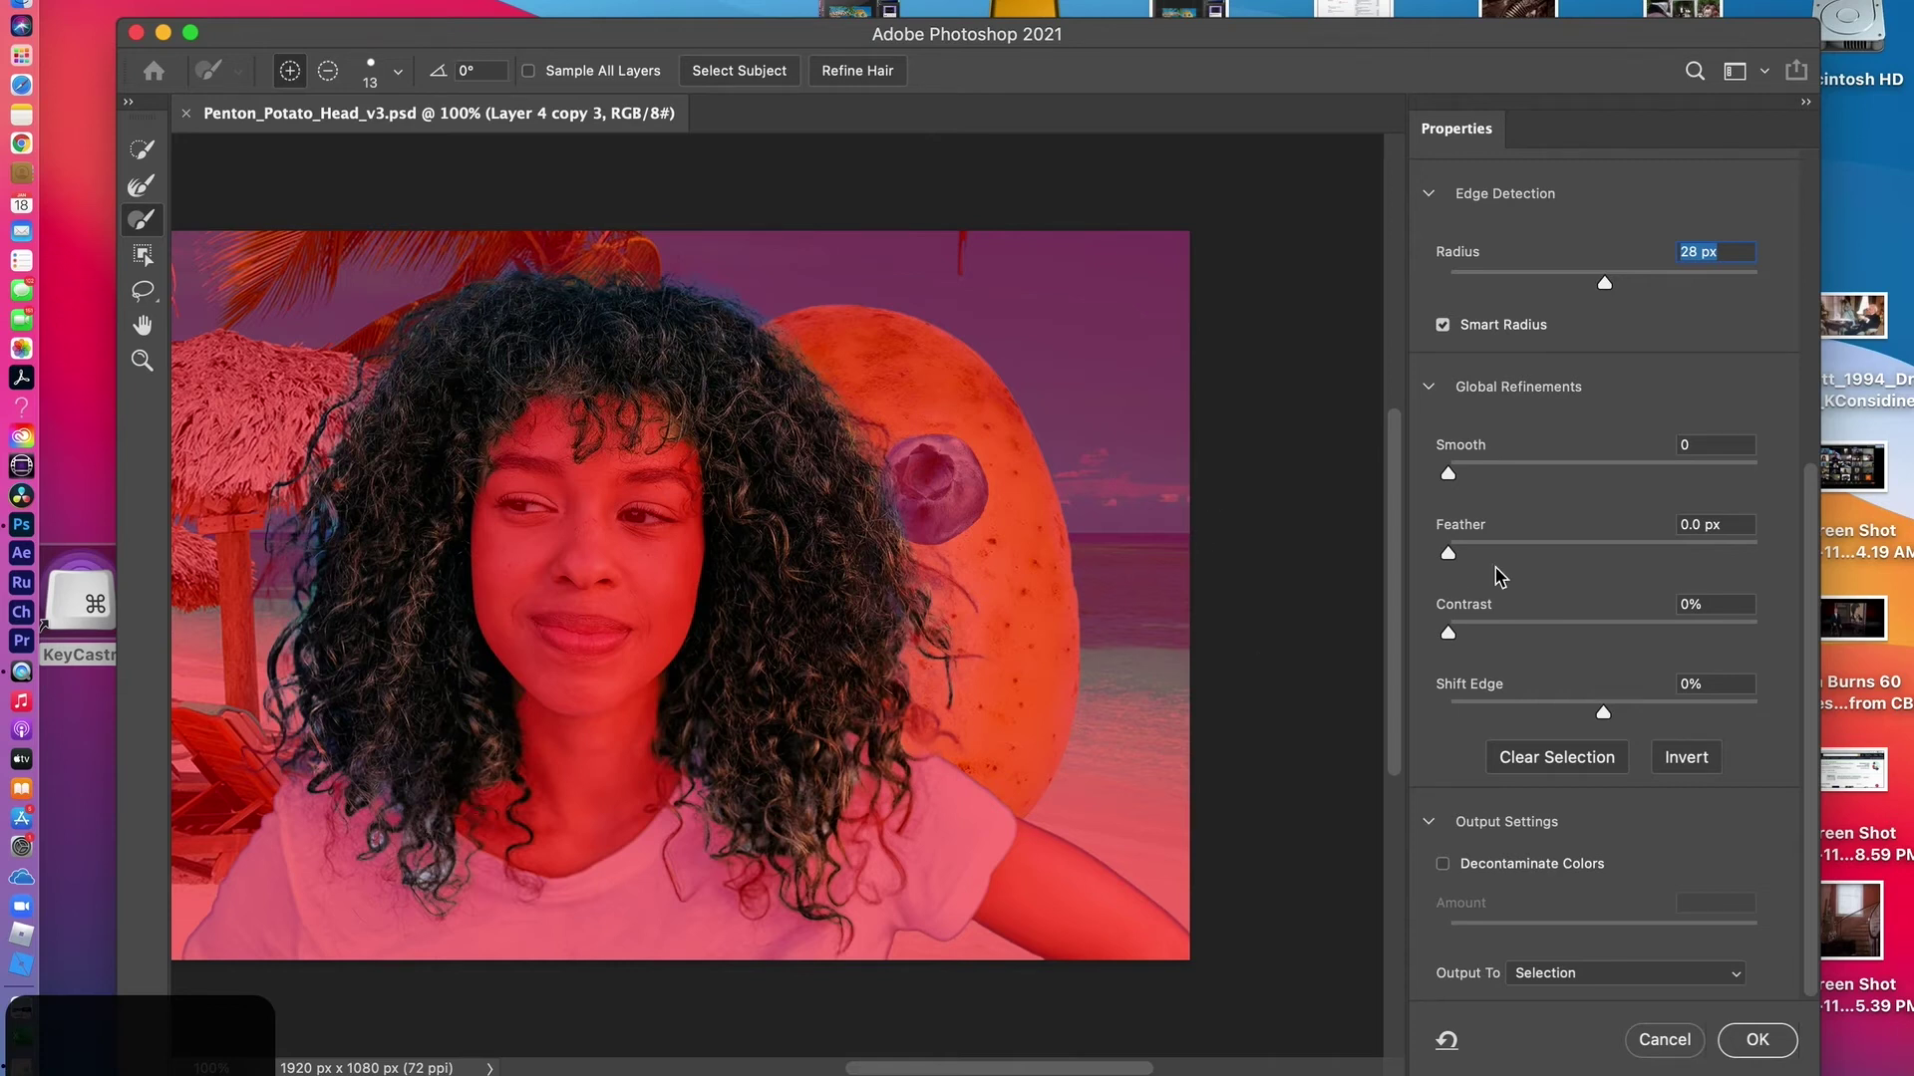
drag(1604, 286, 1678, 291)
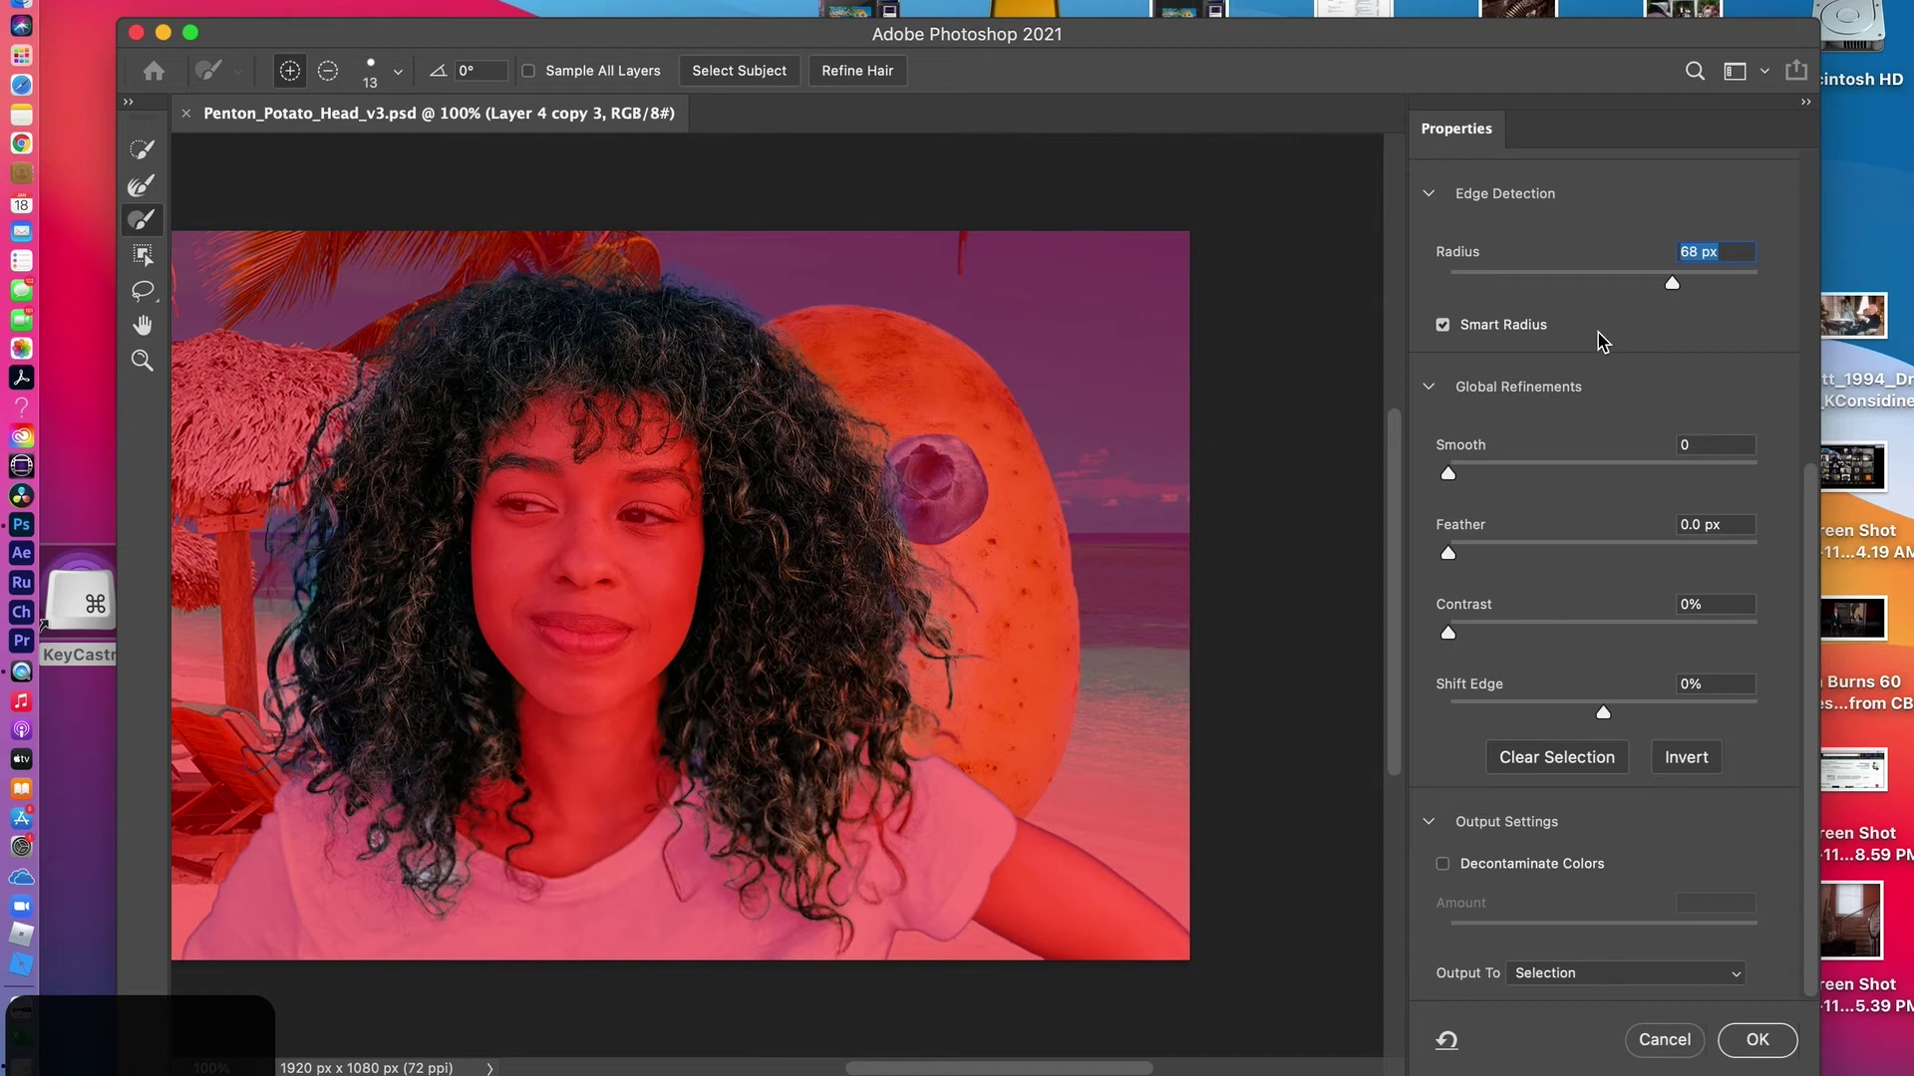
drag(1672, 285, 1658, 287)
drag(1658, 284, 1656, 286)
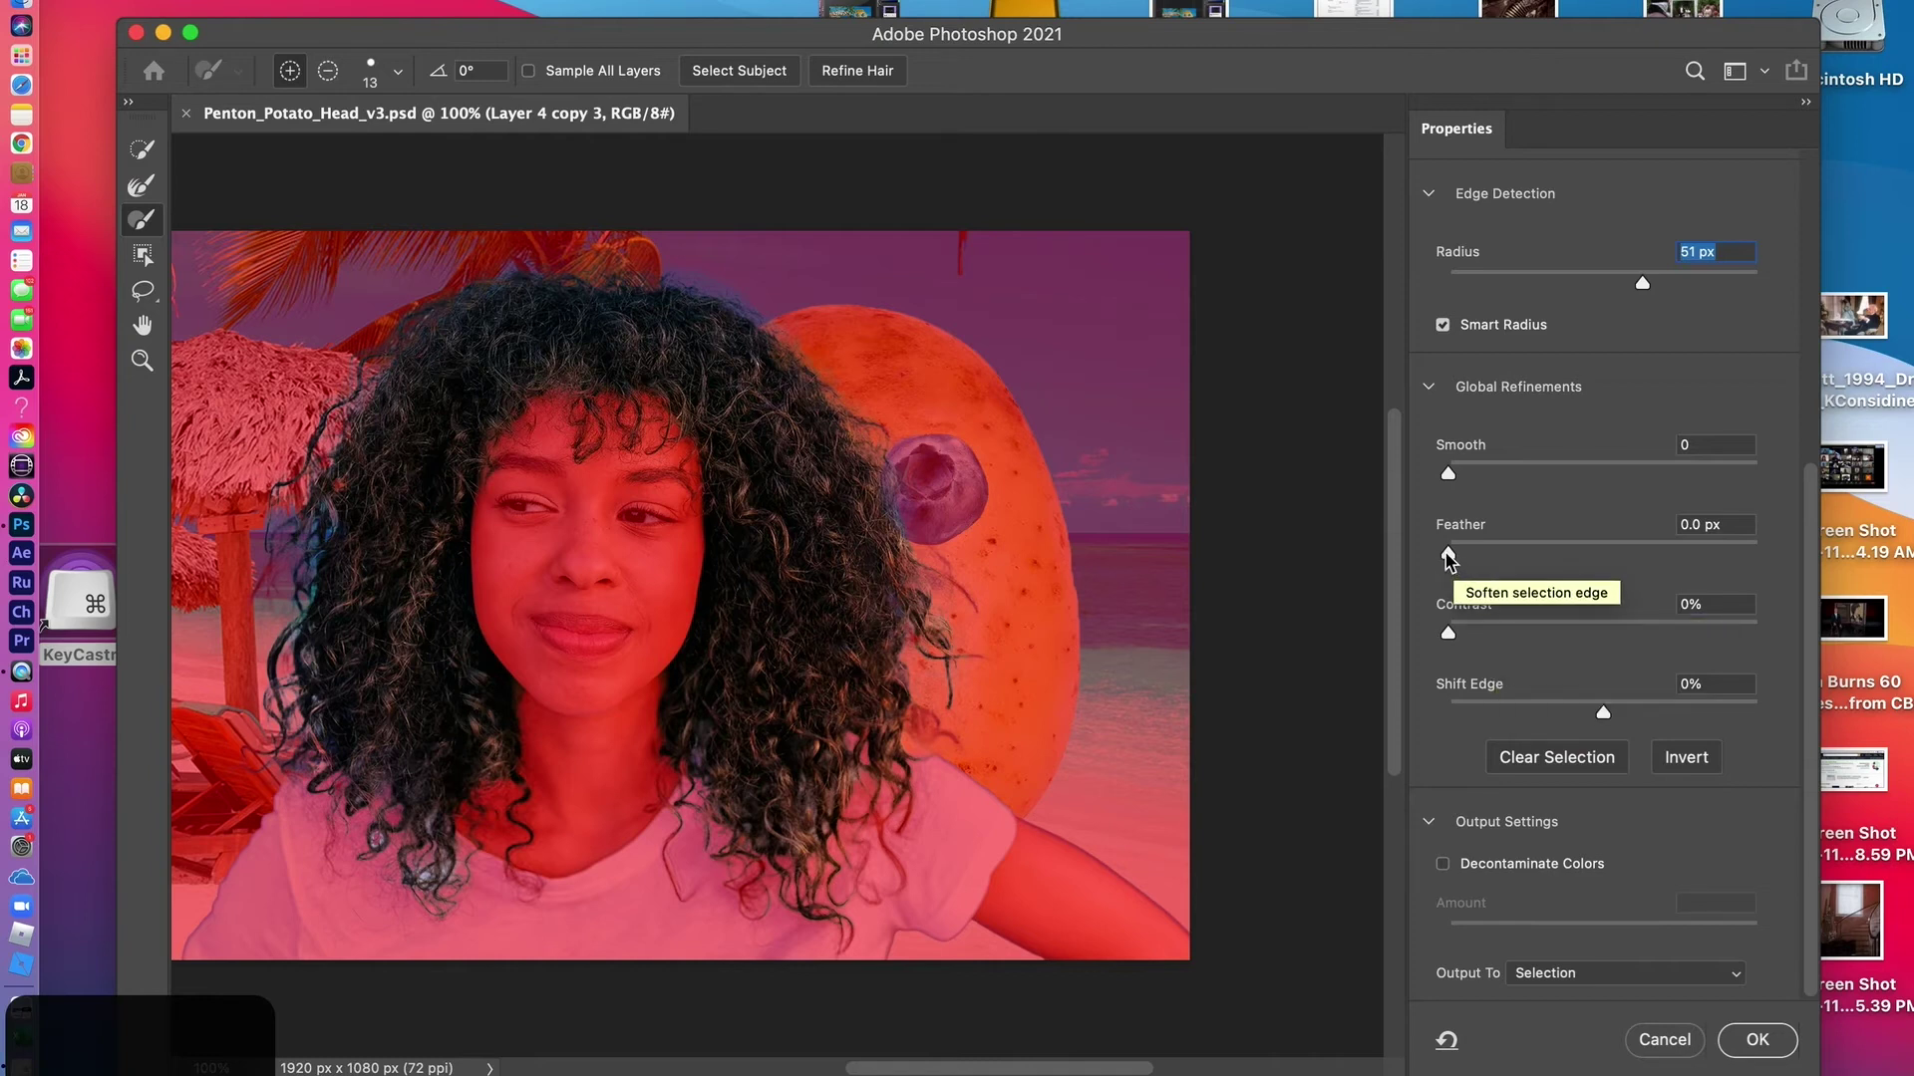
Try a 3.4 px feather on the hair selection's edge and reset it to 0 px
drag(1447, 557, 1507, 562)
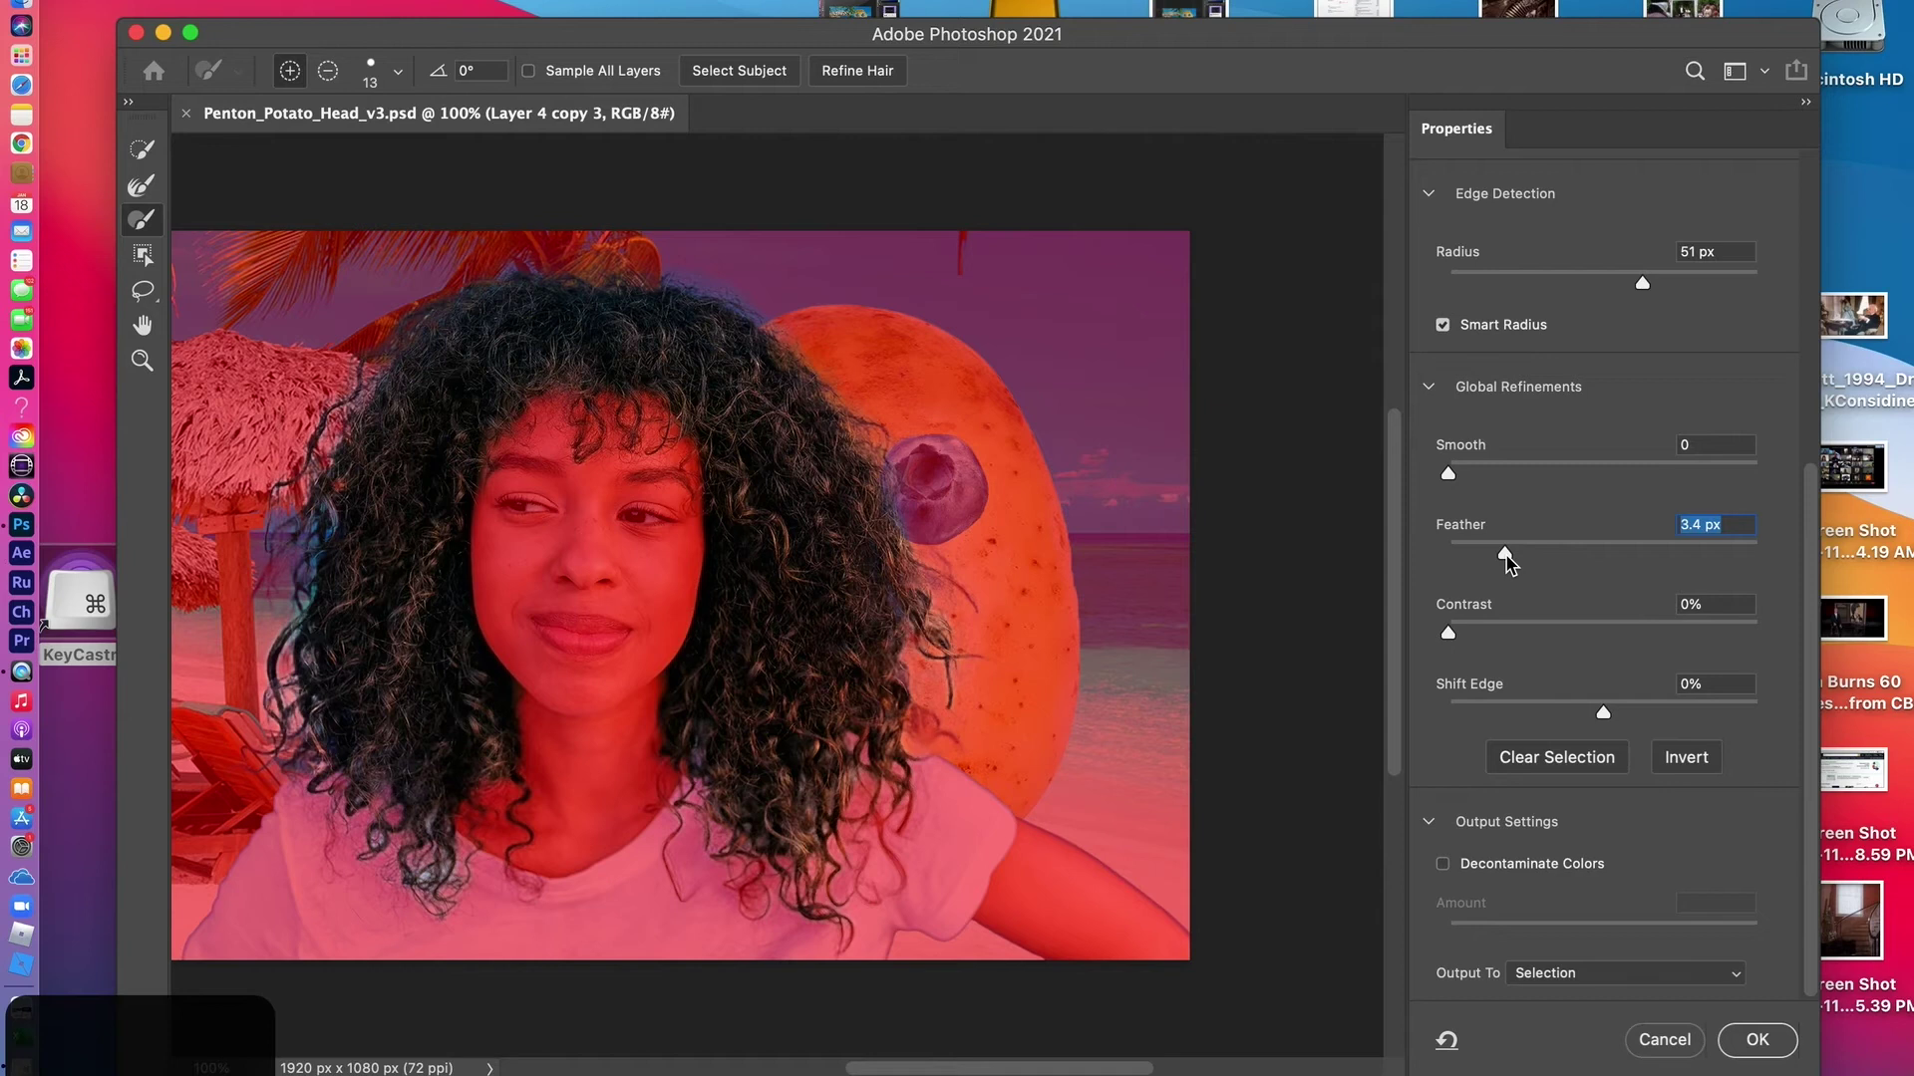
drag(1505, 556, 1434, 555)
click(1430, 823)
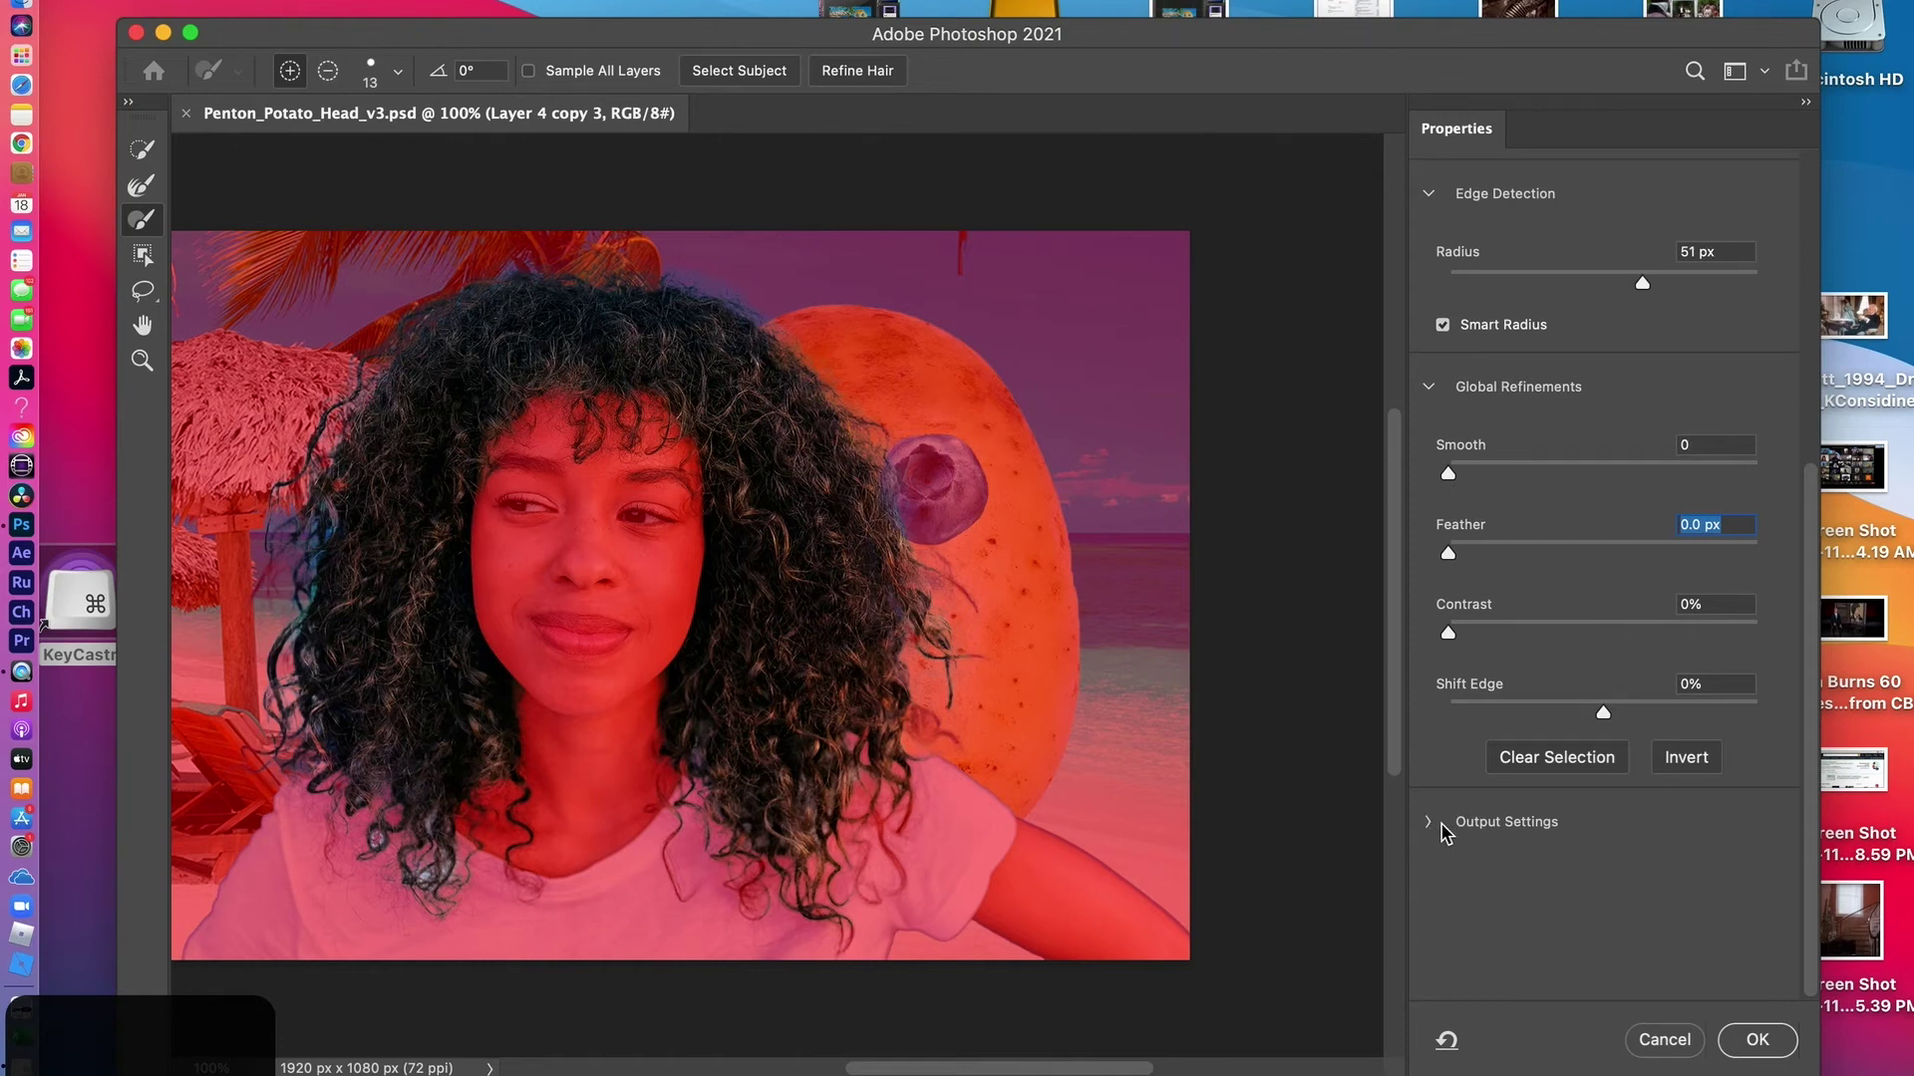
click(1427, 830)
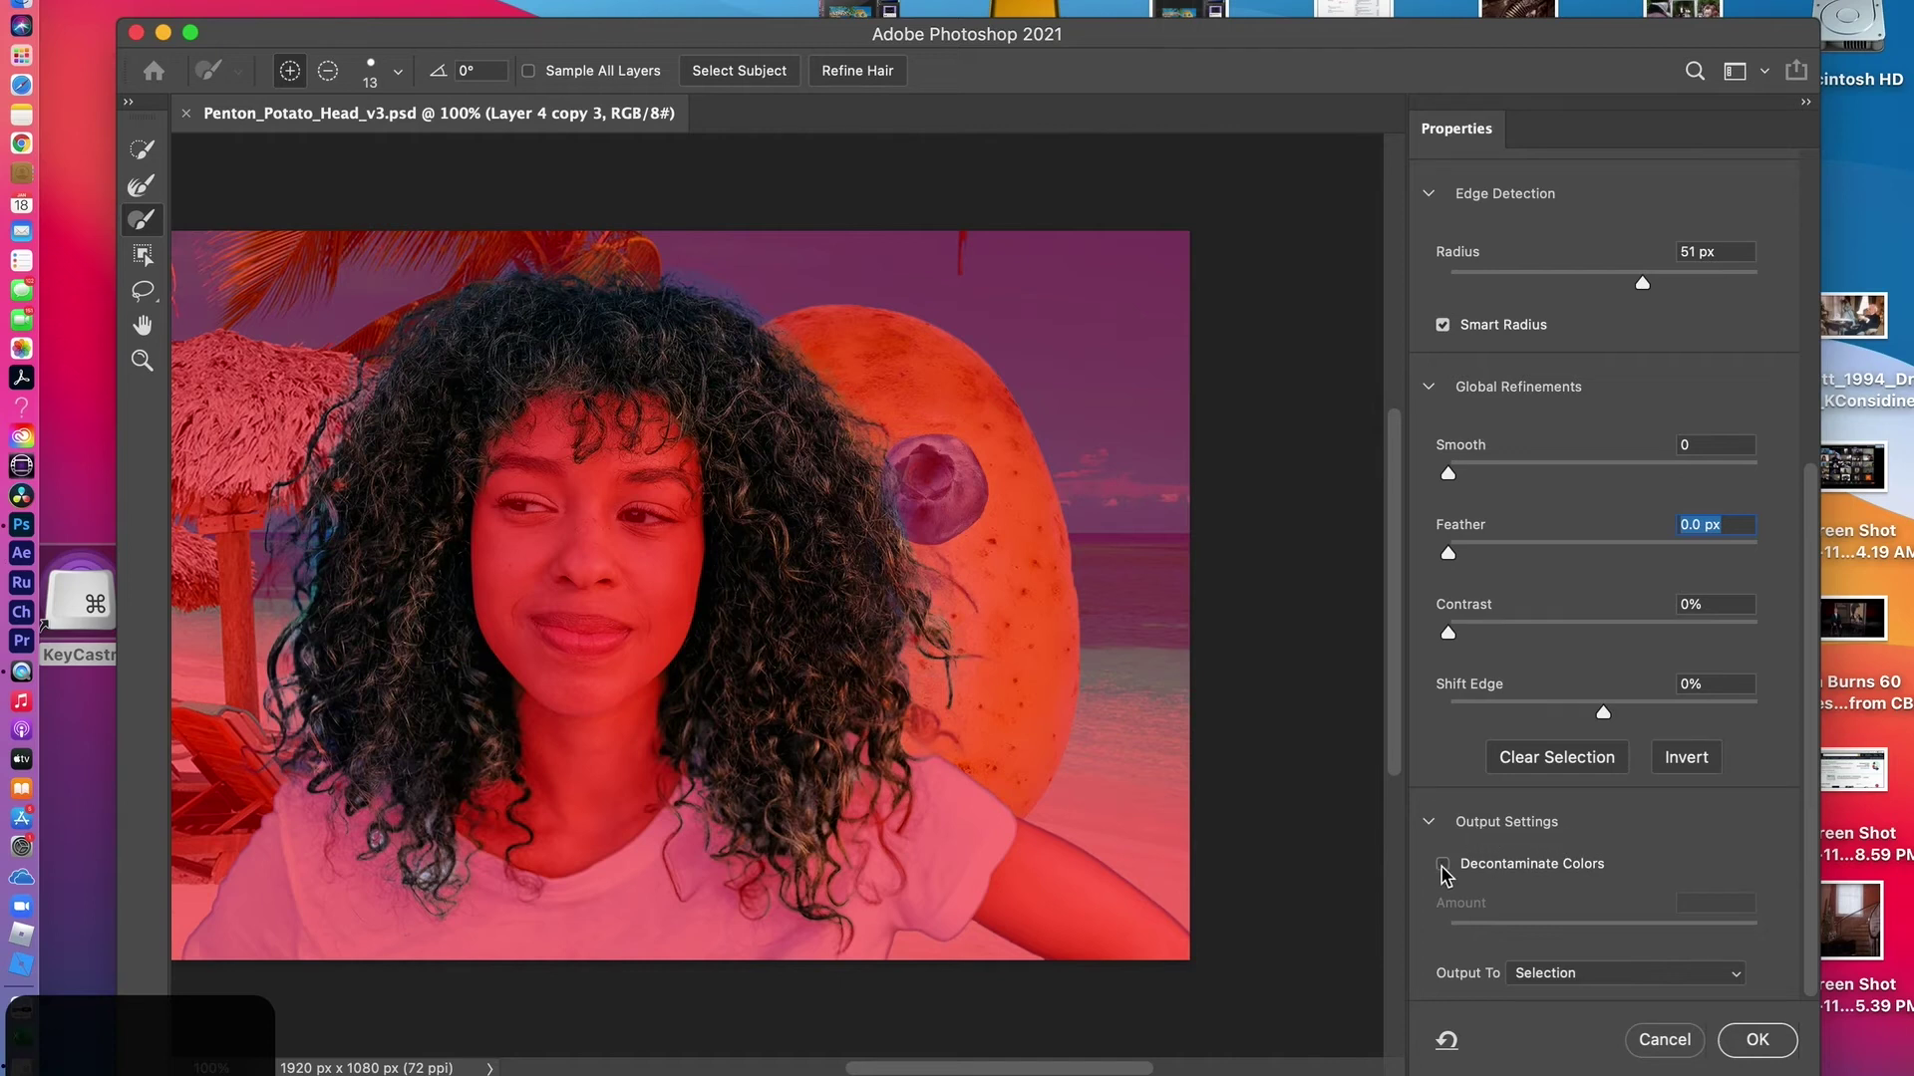
Enable Decontaminate Colors at 100% and output the refined hair selection to a New Layer
click(1443, 867)
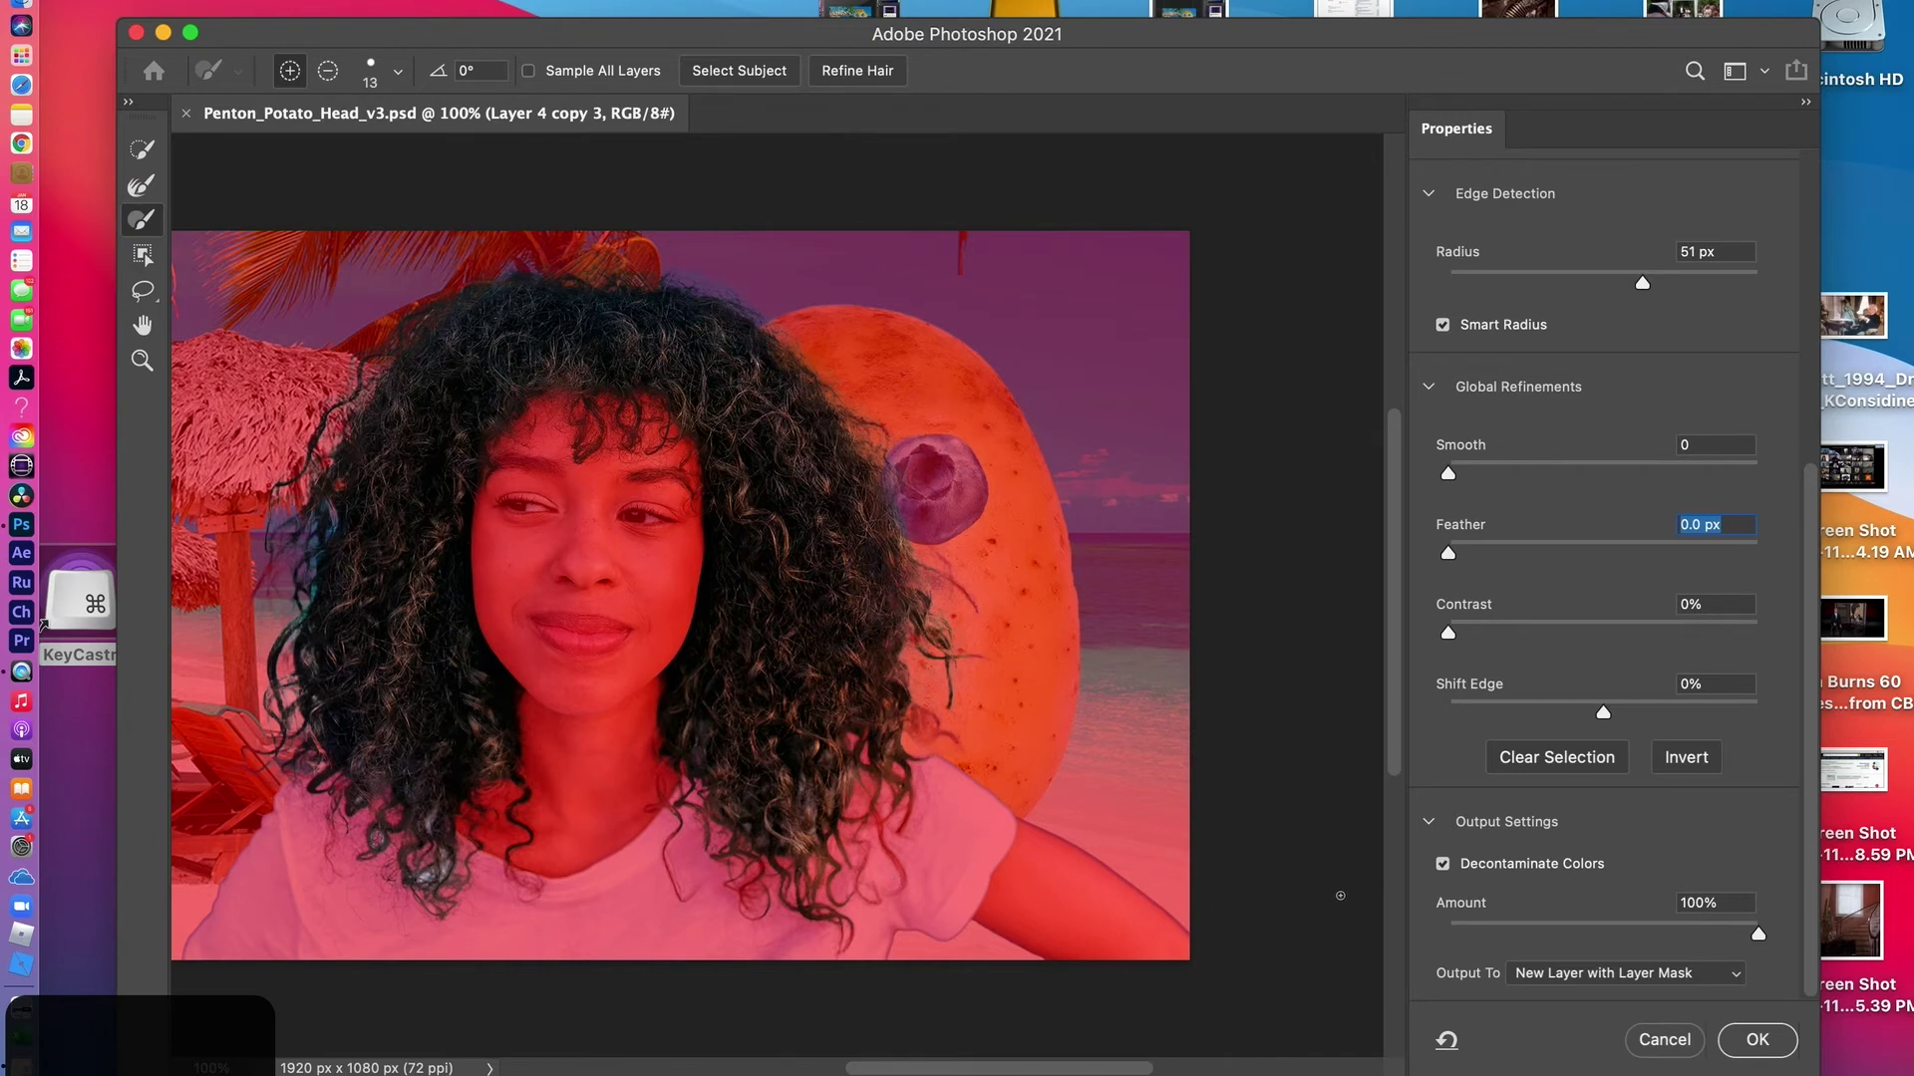
click(1732, 979)
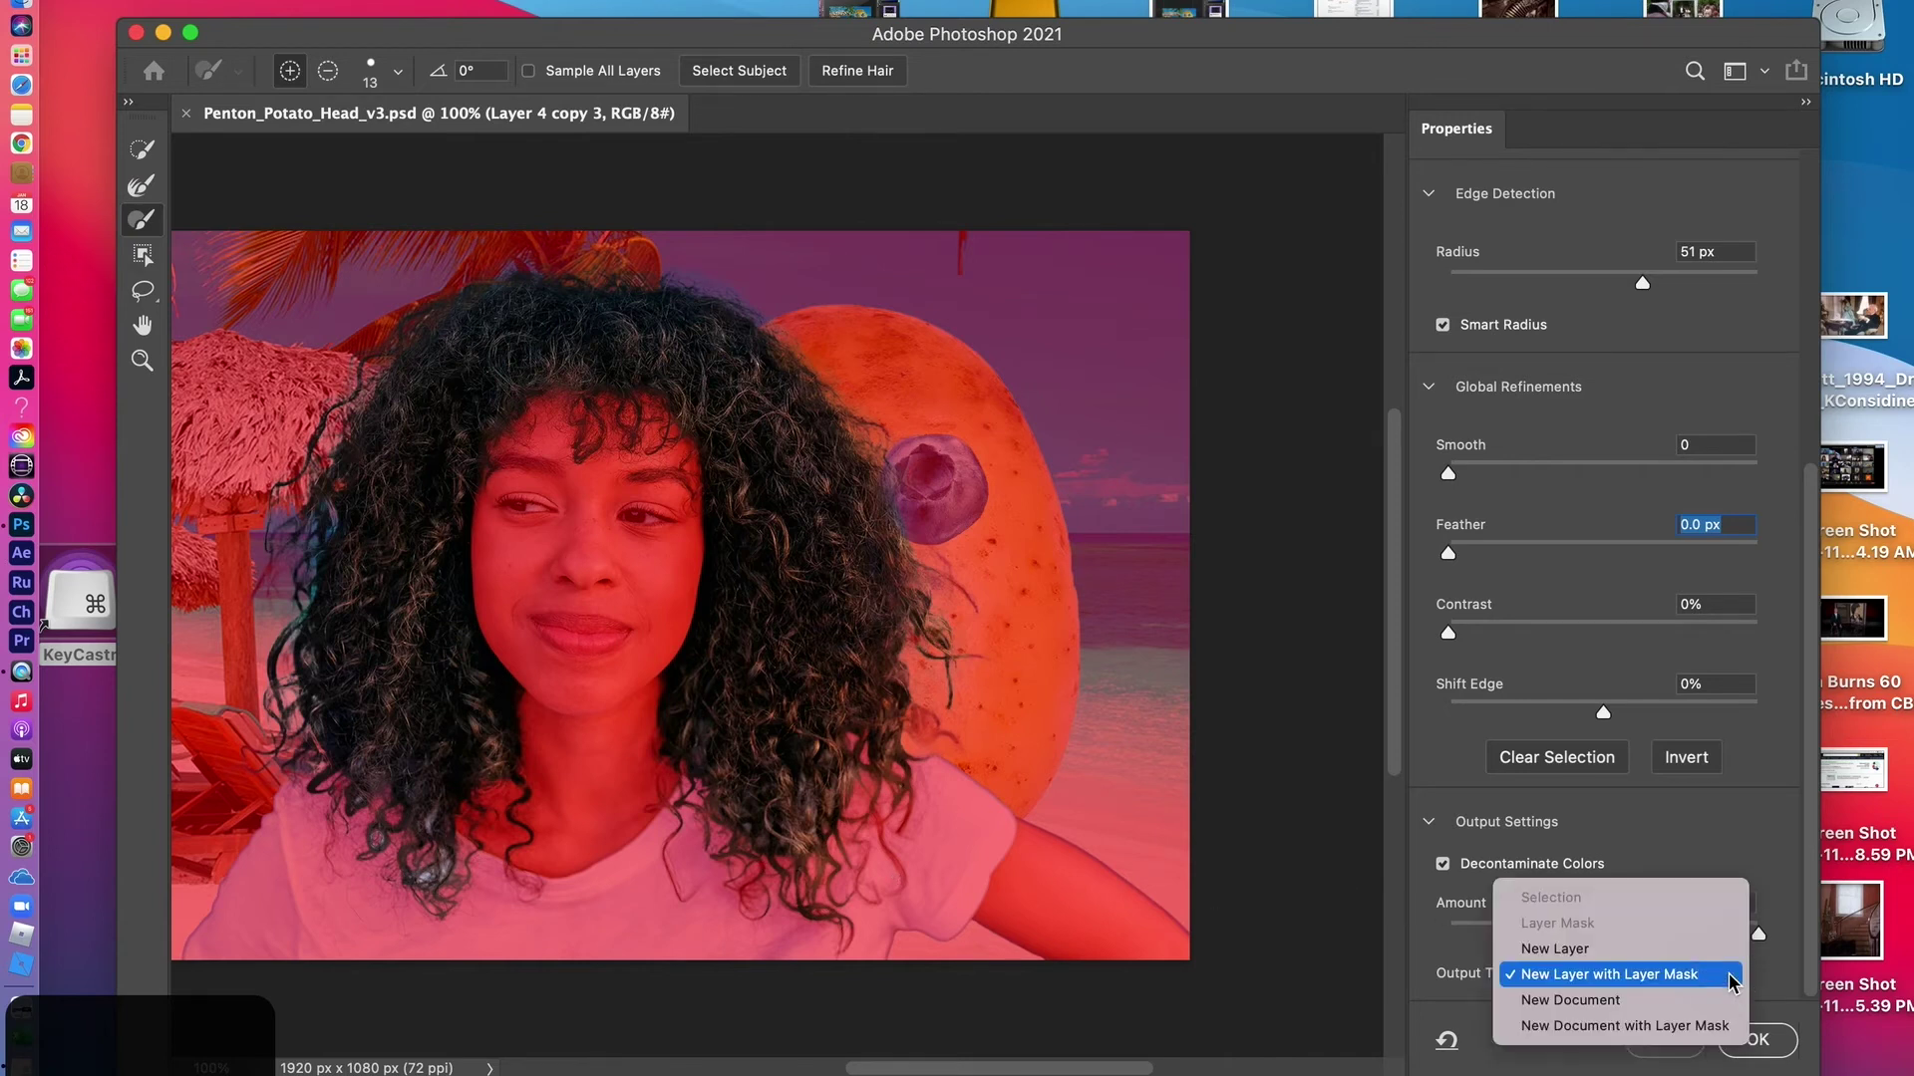
click(1688, 949)
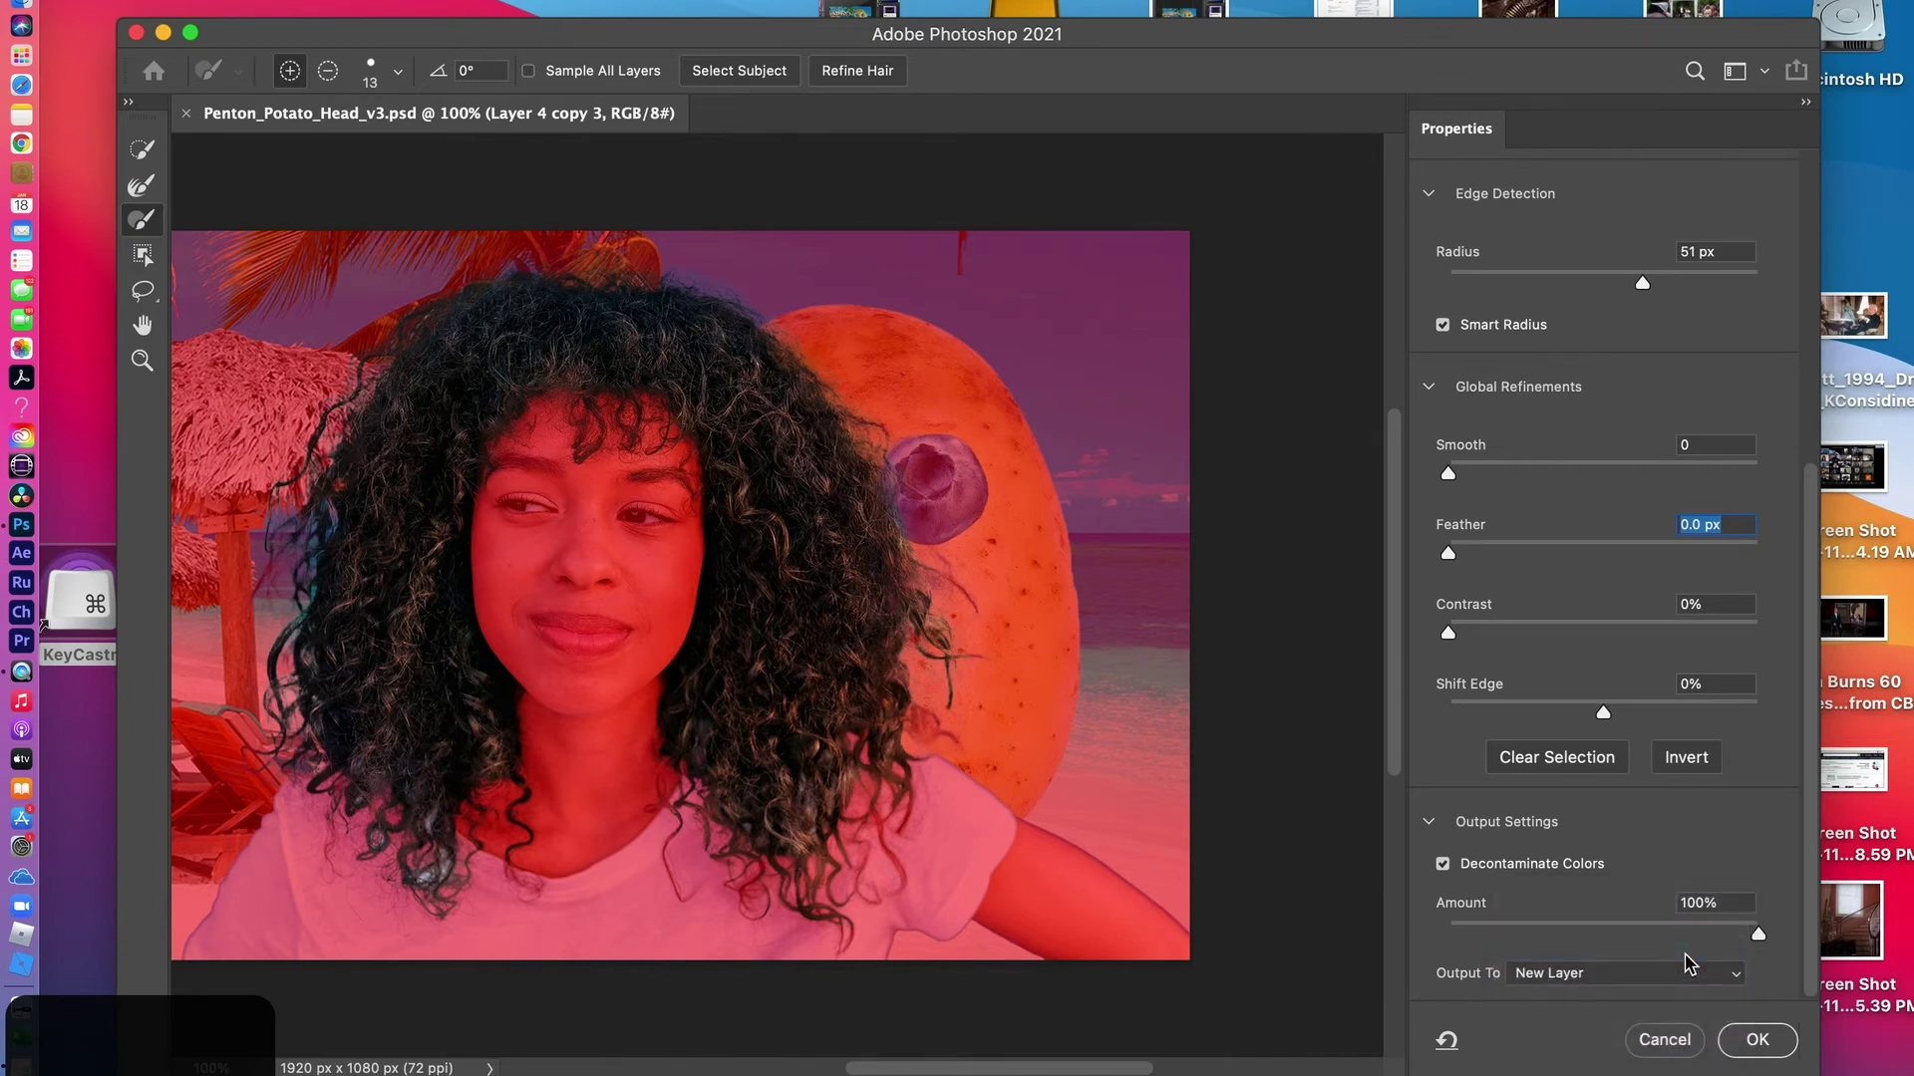
click(1759, 1040)
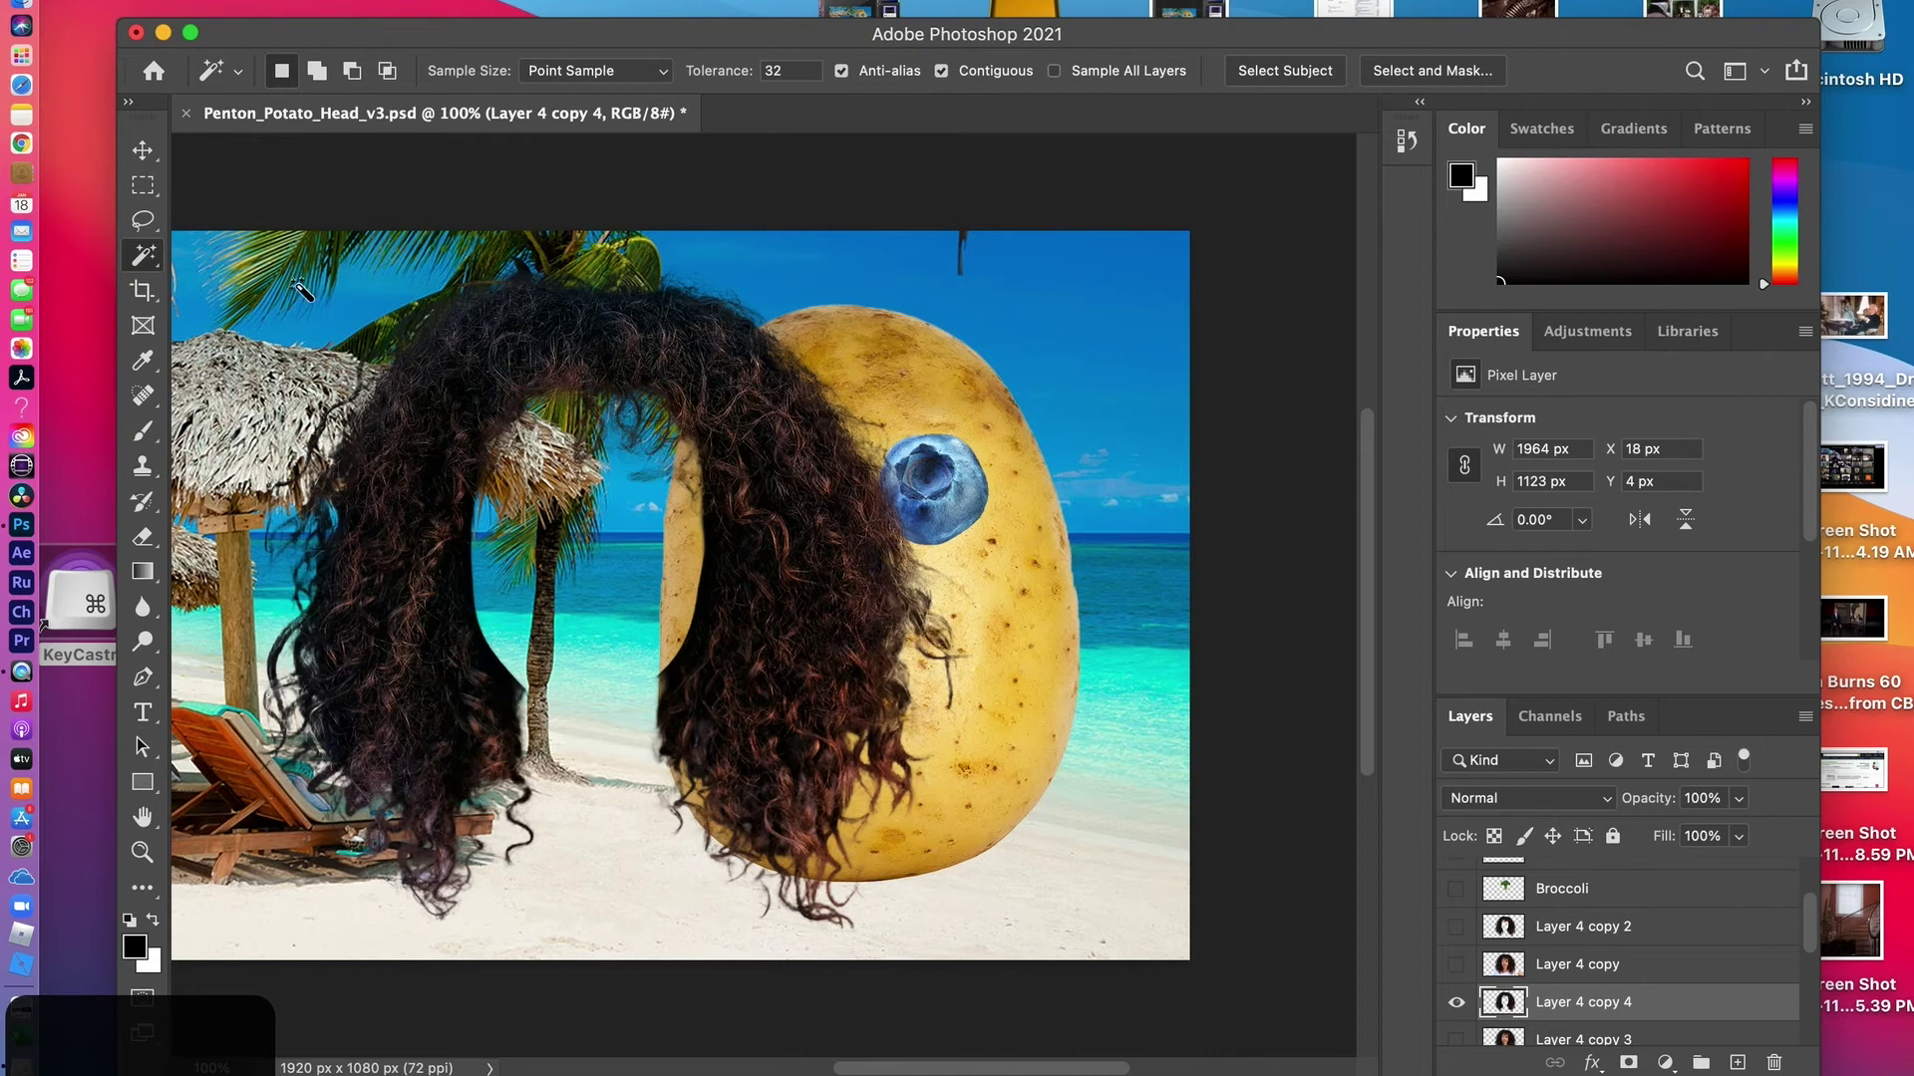
Move the cut-out hair over the potato head so the curls frame its face
click(142, 149)
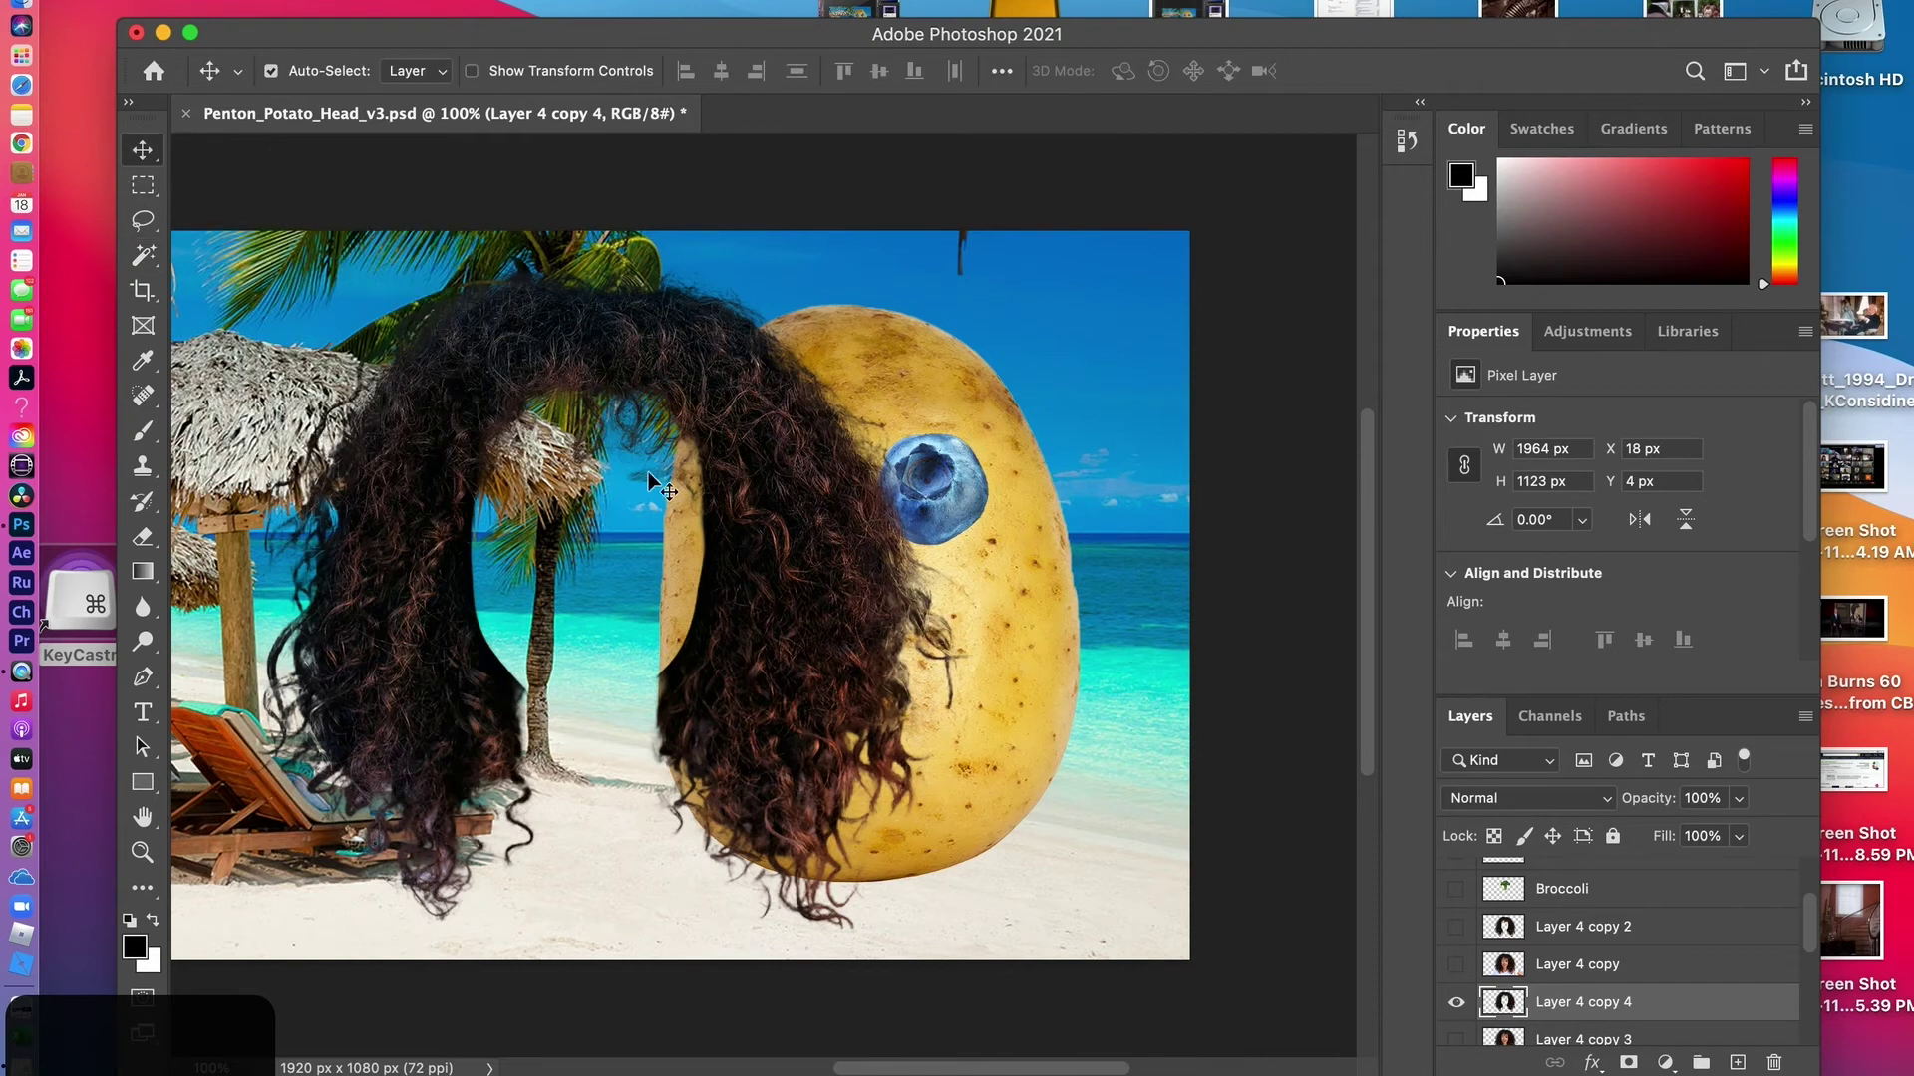
drag(602, 377, 878, 361)
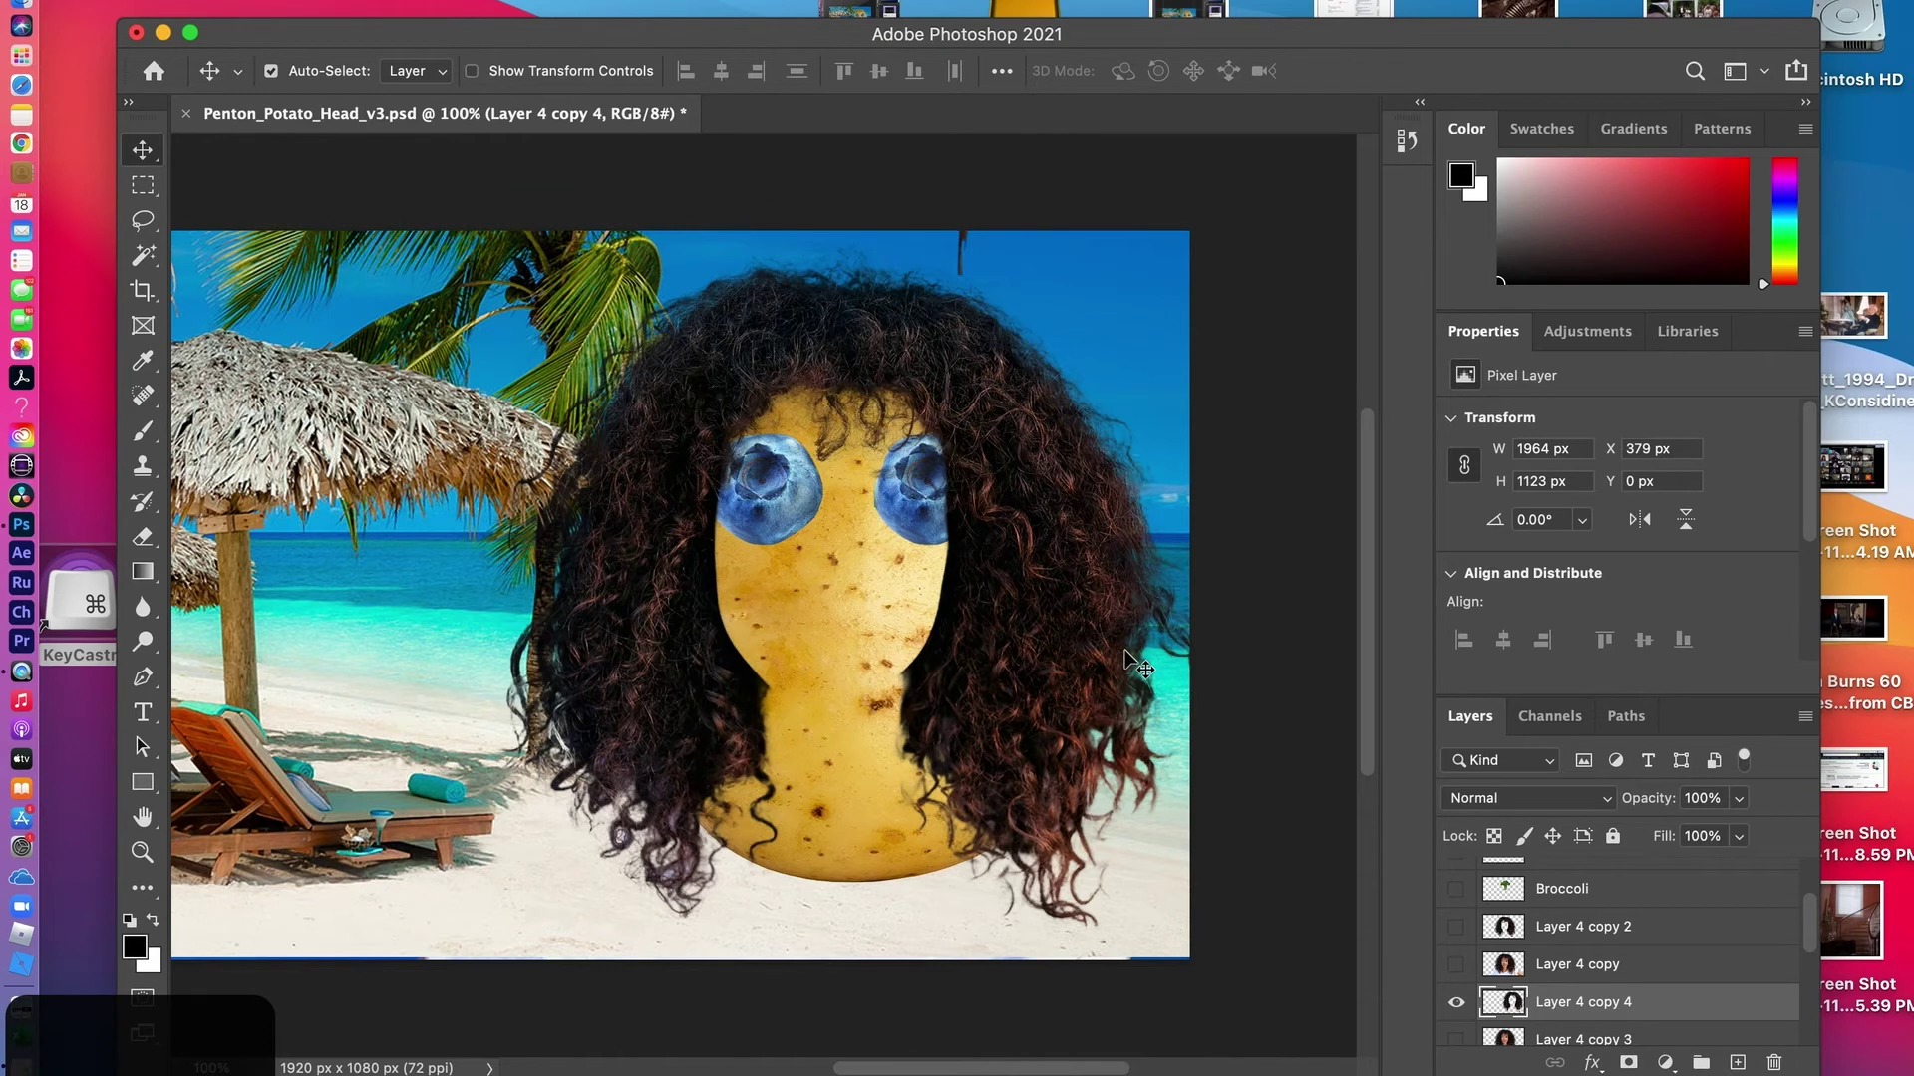
Scale the Potato Head, Eye Left and Eye Right layers together to about 62% and move them up into the hair's face opening
scroll(1627, 970, up, 3)
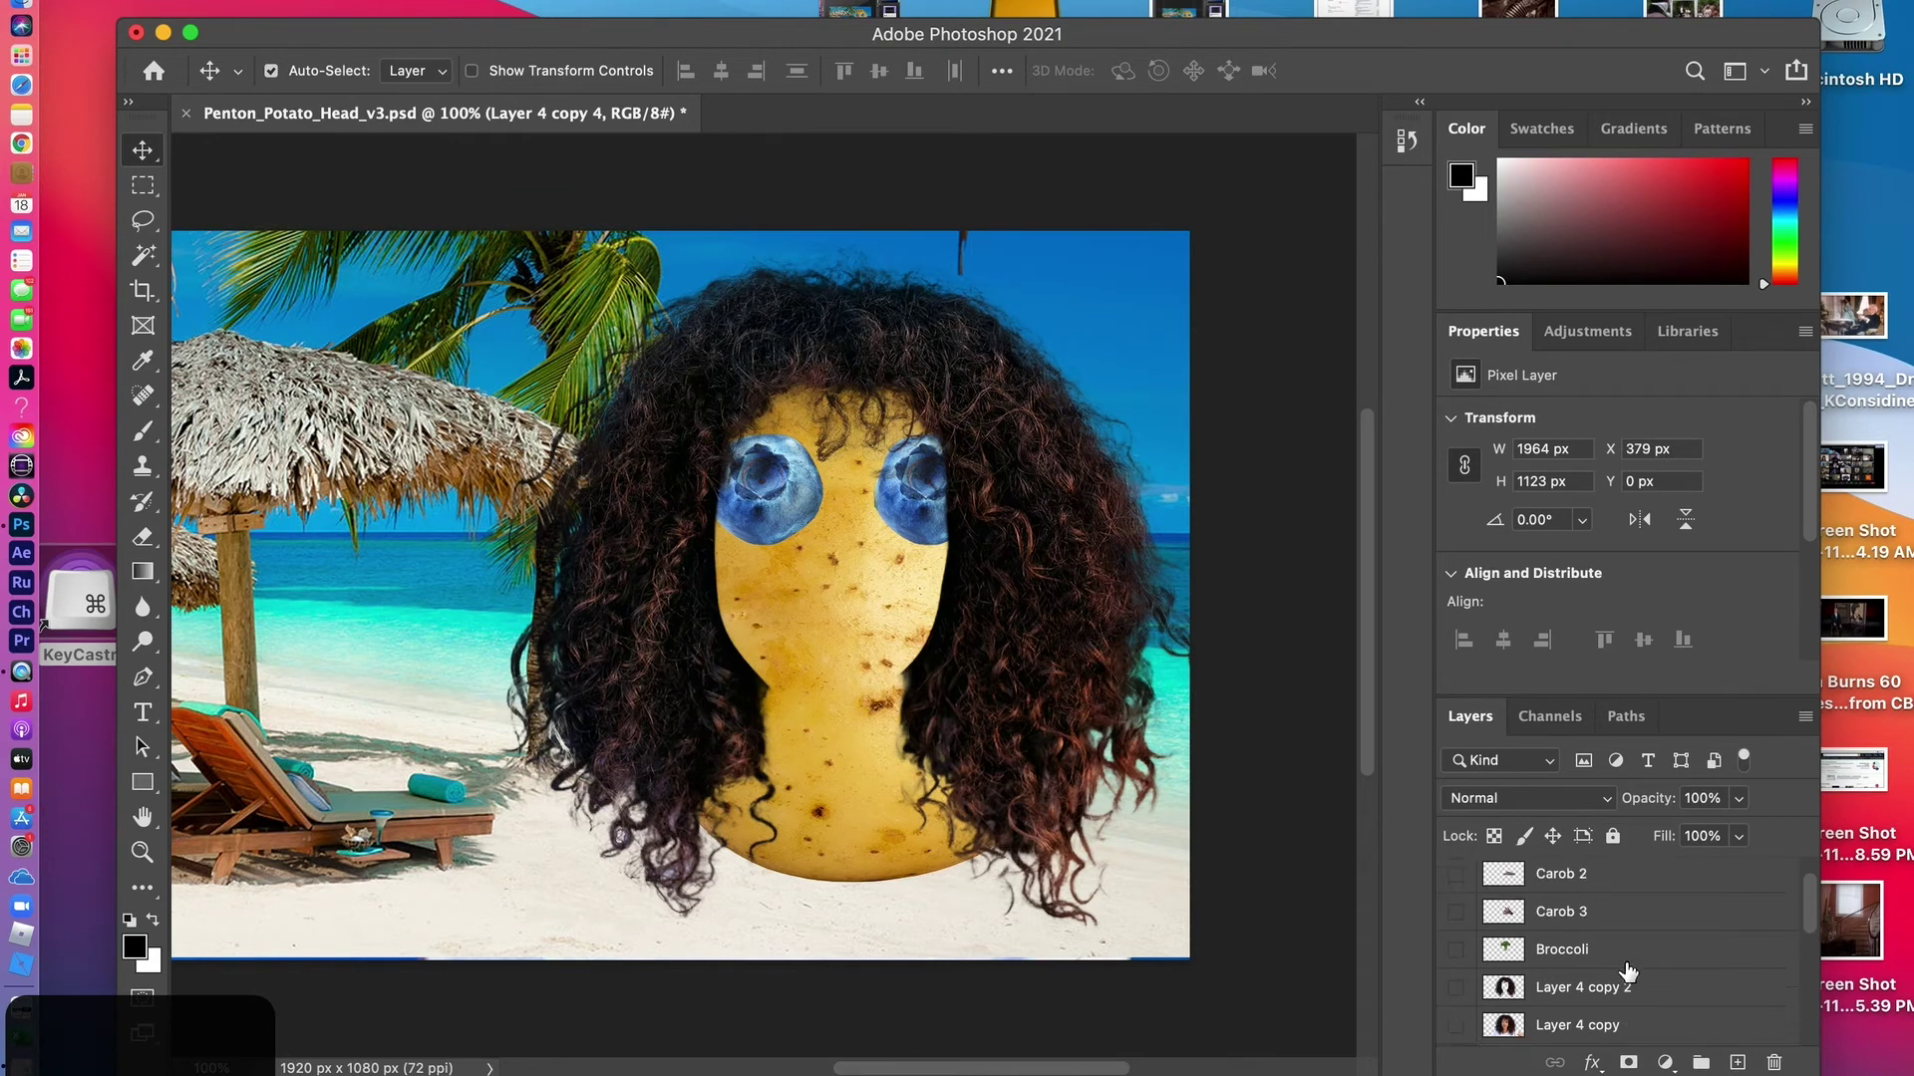
scroll(1628, 970, down, 5)
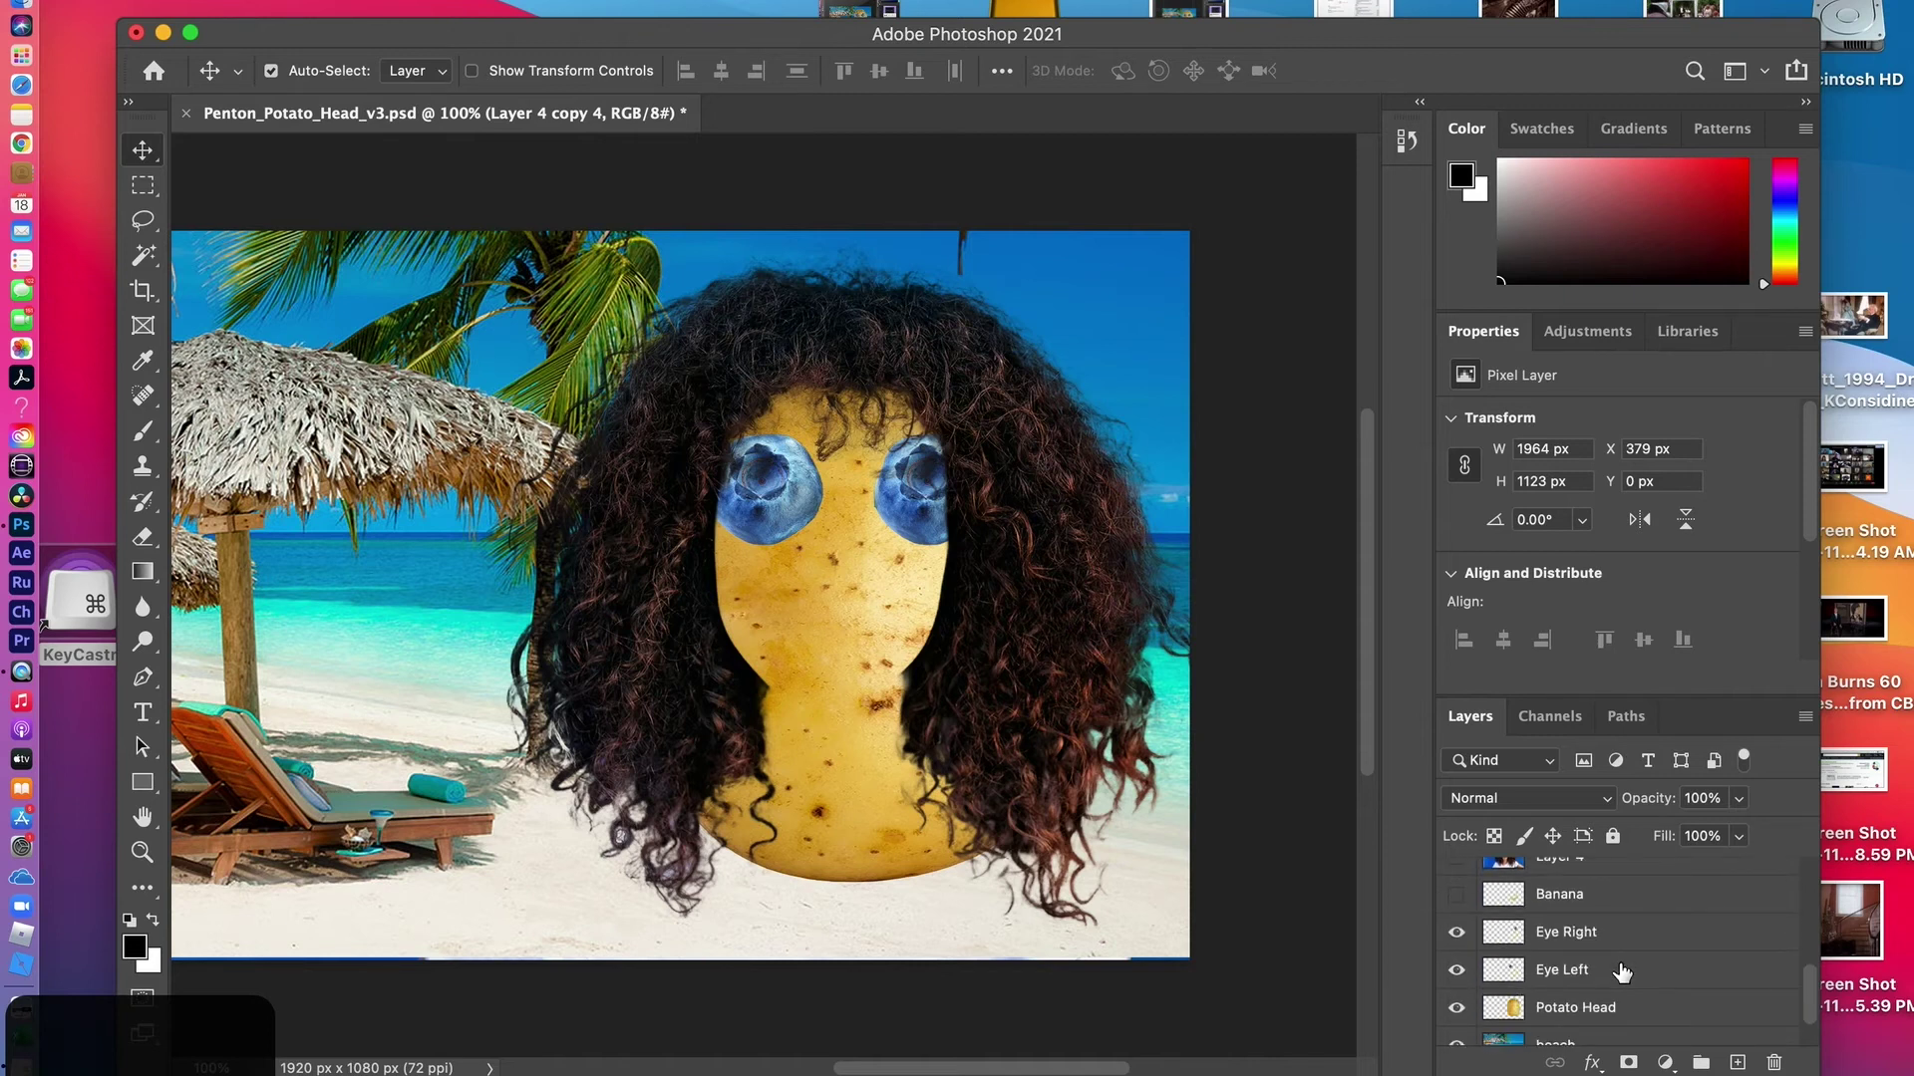
click(1563, 1012)
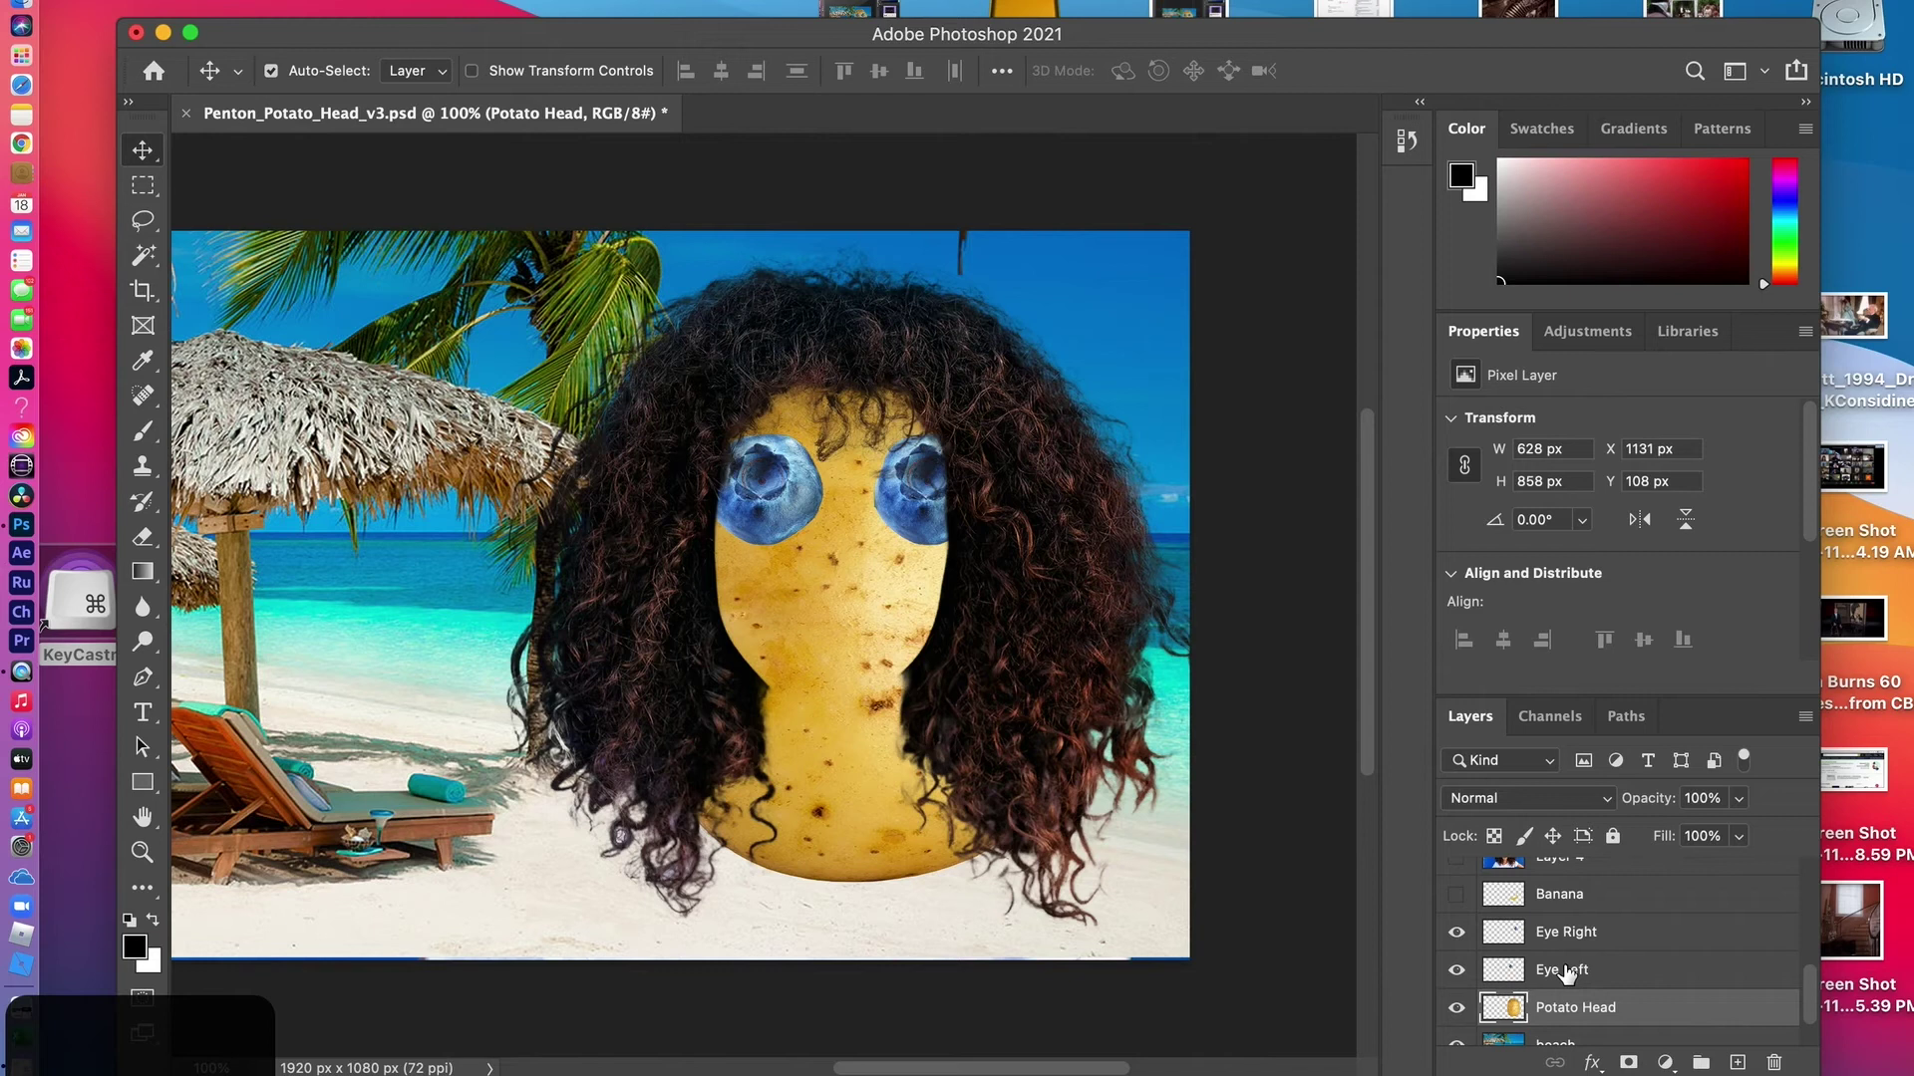
super+click(1564, 970)
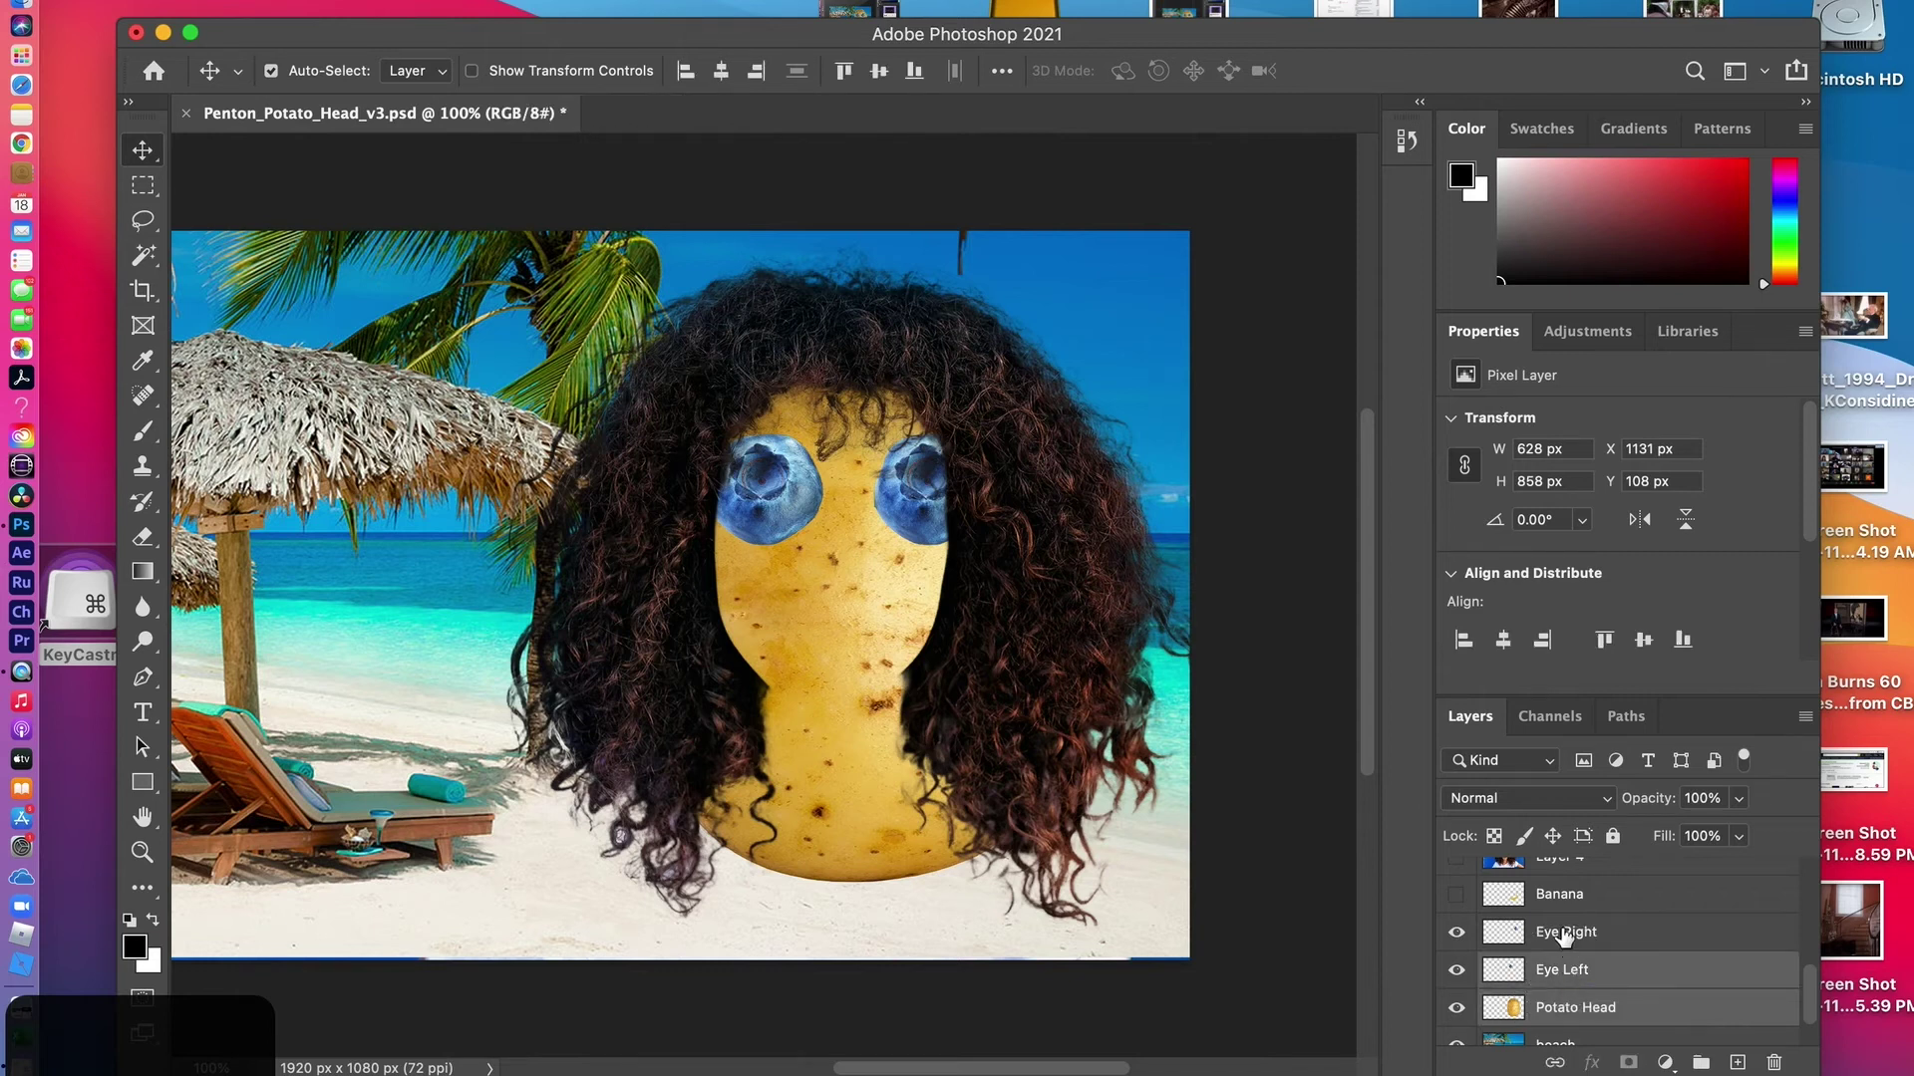
super+click(1564, 934)
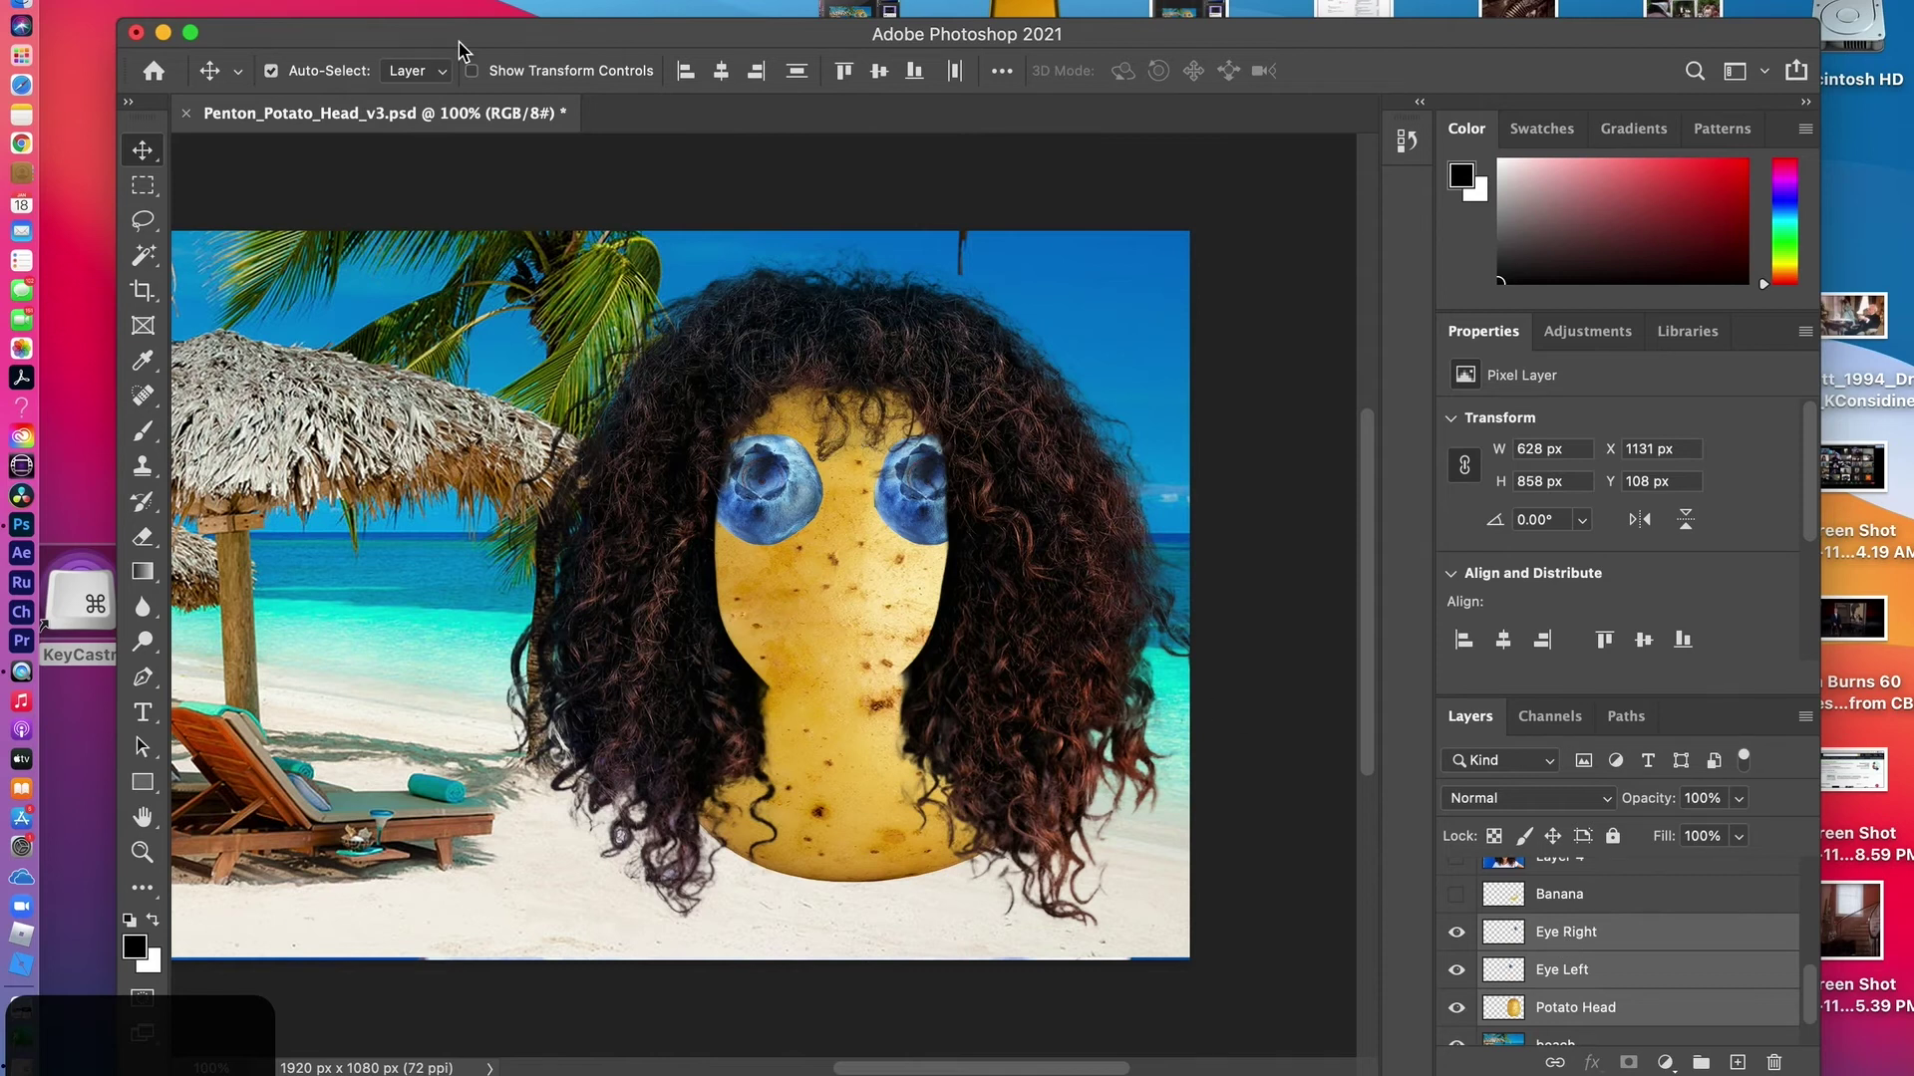
click(261, 0)
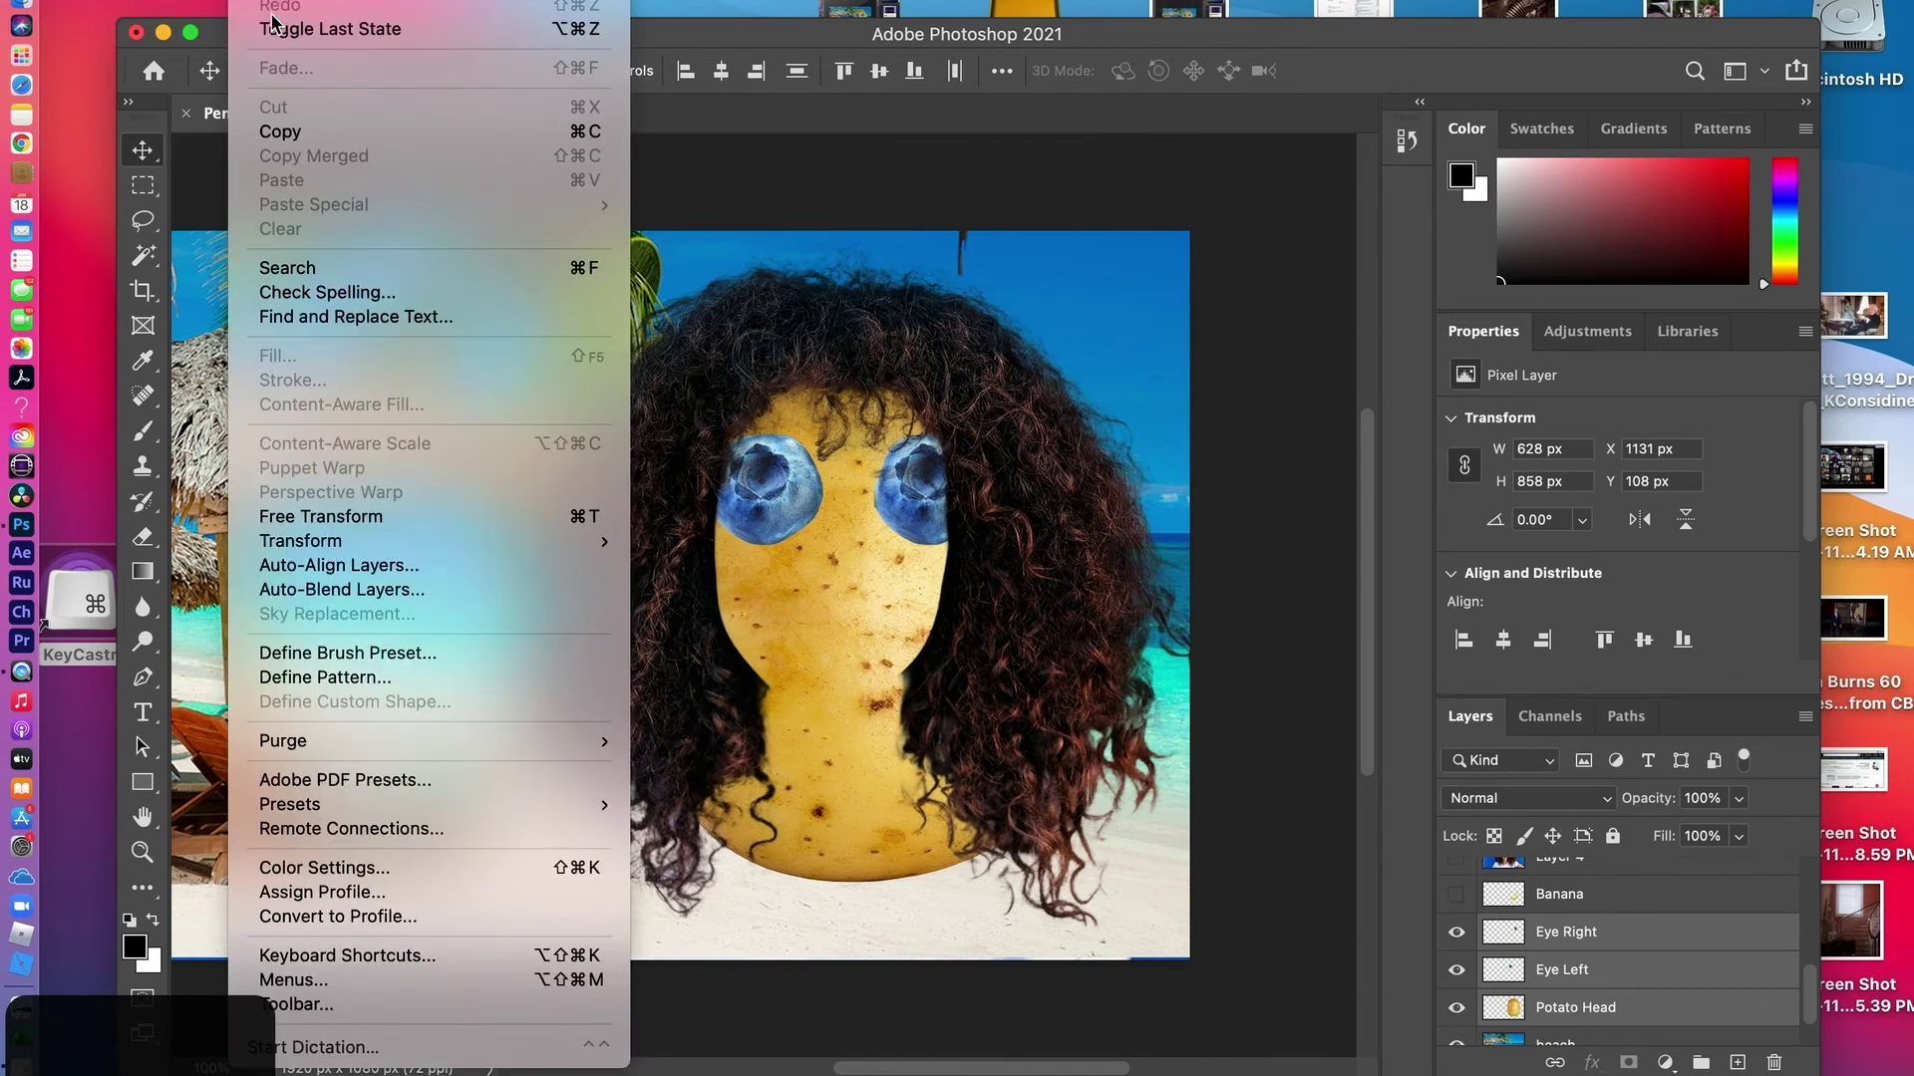
mouse_move(324, 549)
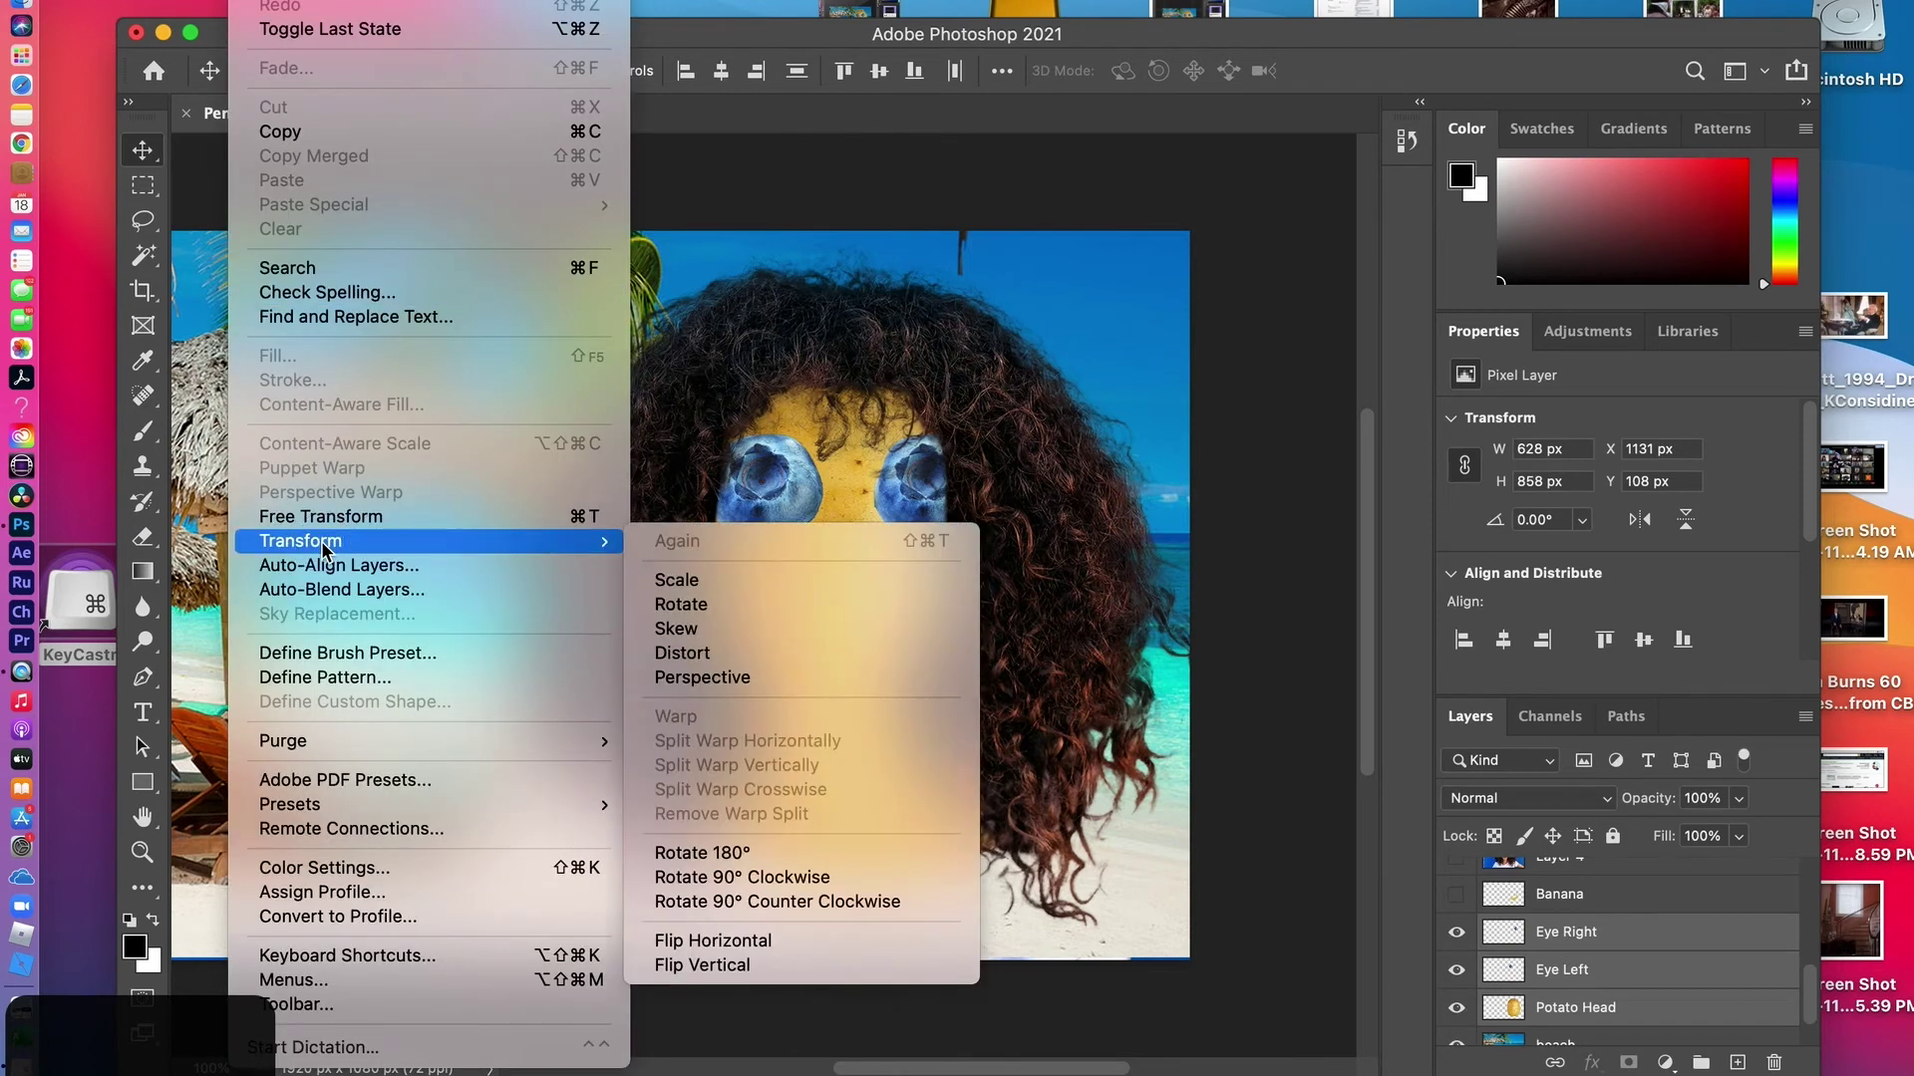
click(327, 518)
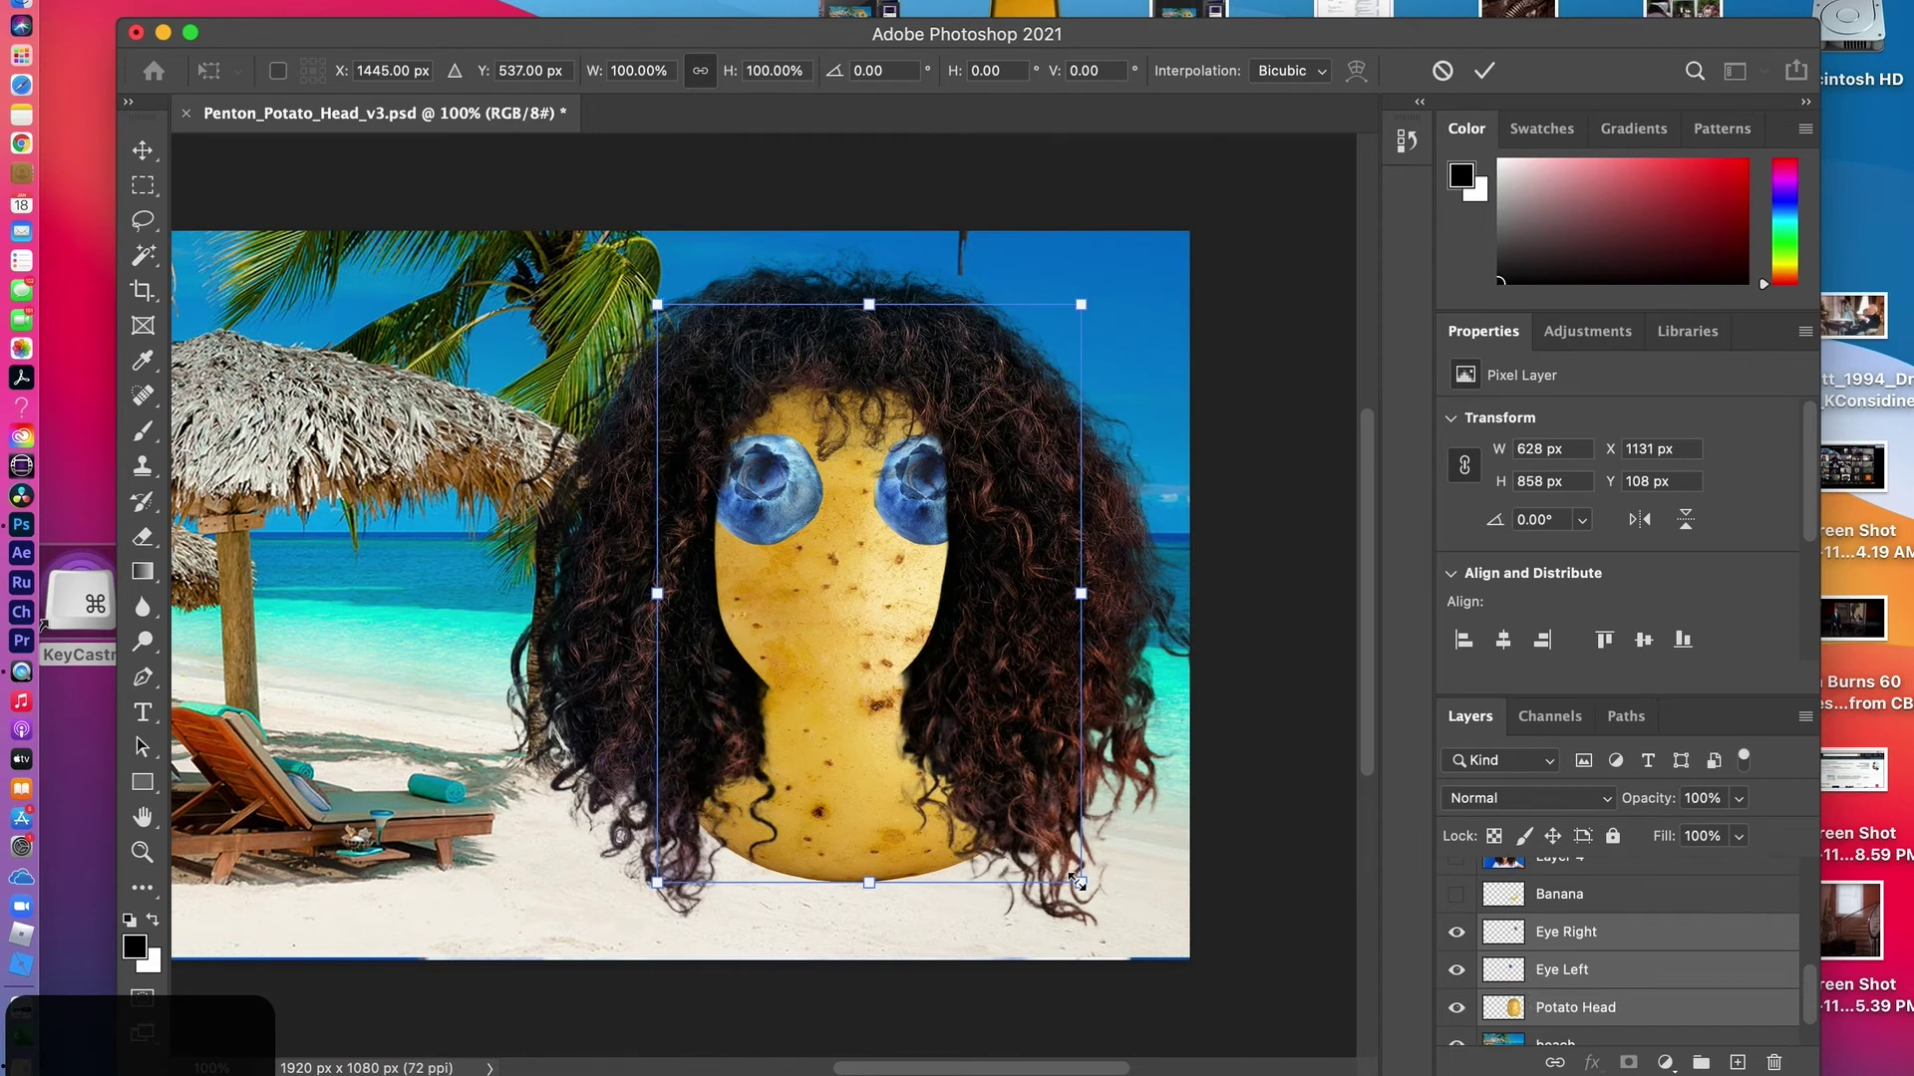
drag(1077, 881, 998, 769)
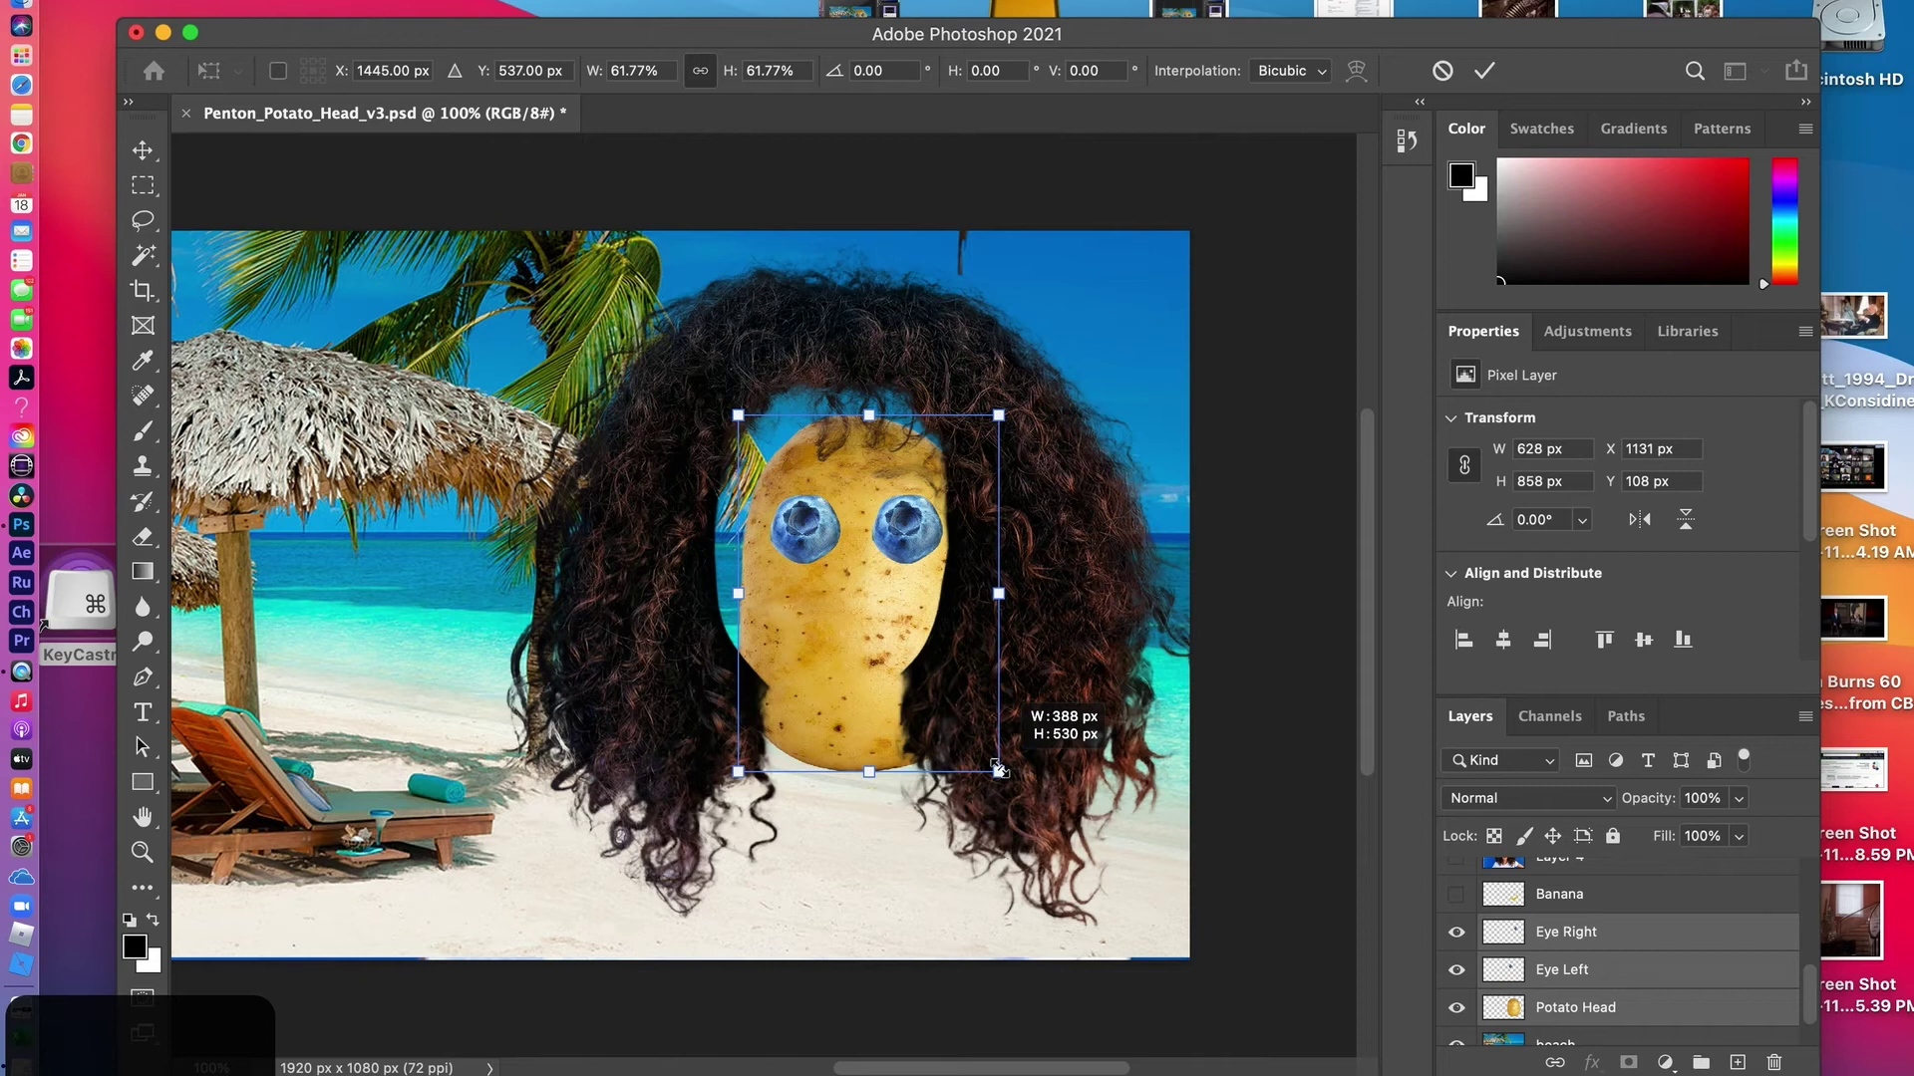
click(854, 623)
drag(854, 623, 831, 570)
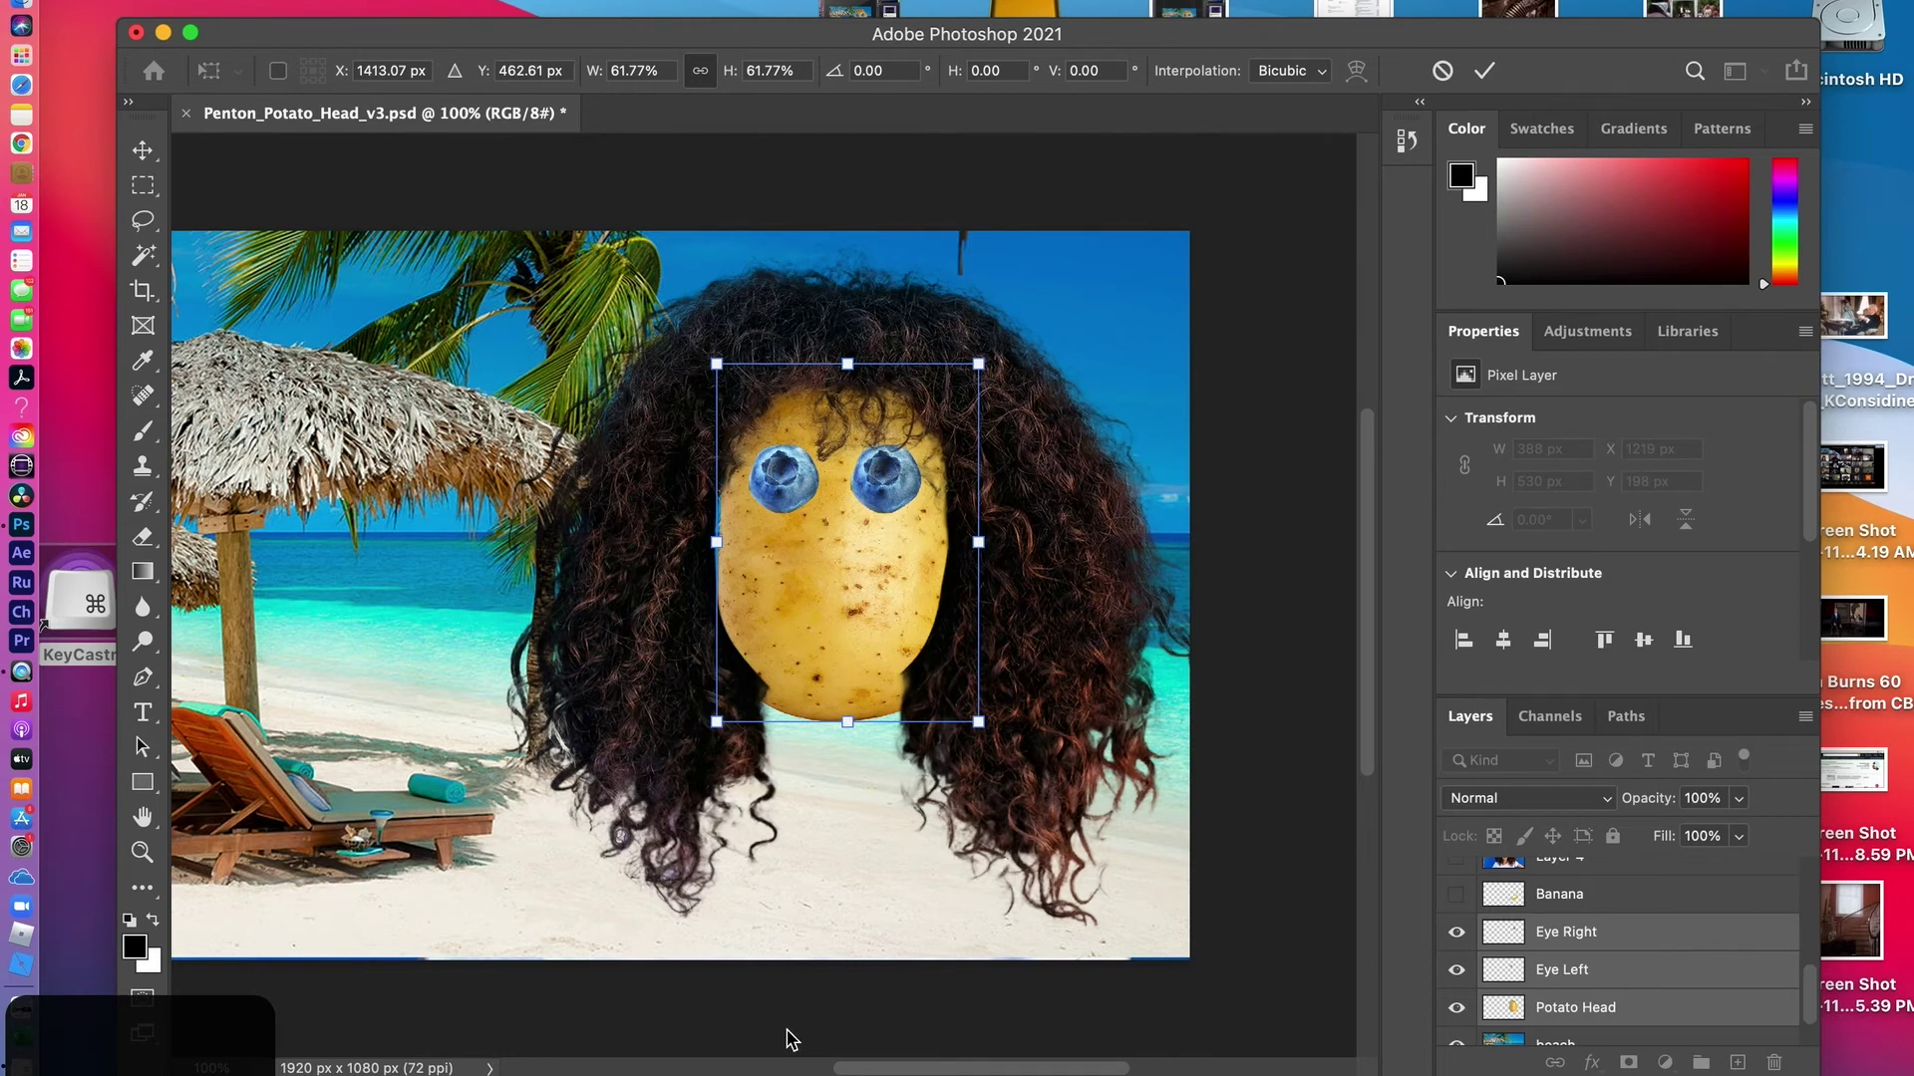
key(Return)
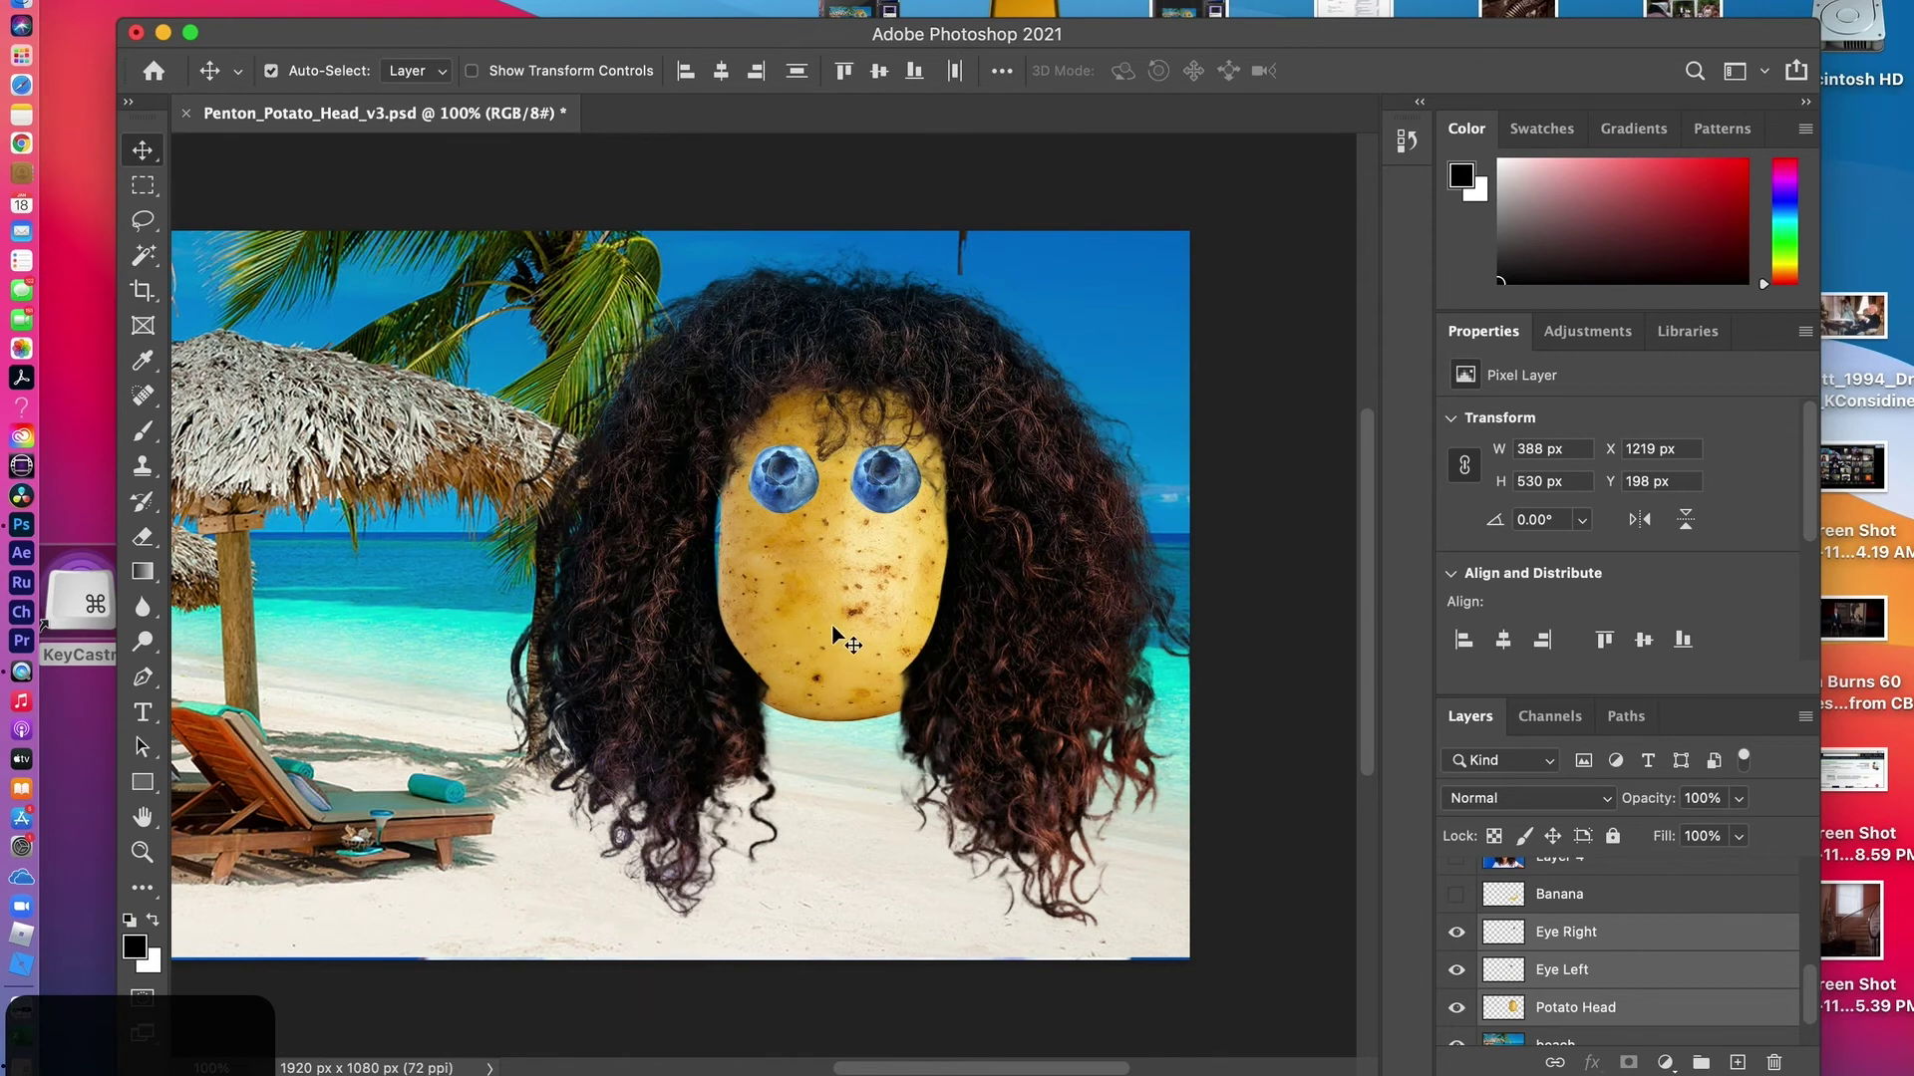
Move only the Potato Head layer slightly up and left, to about X 1203 px, Y 181 px, to fill the hair opening
click(1584, 1011)
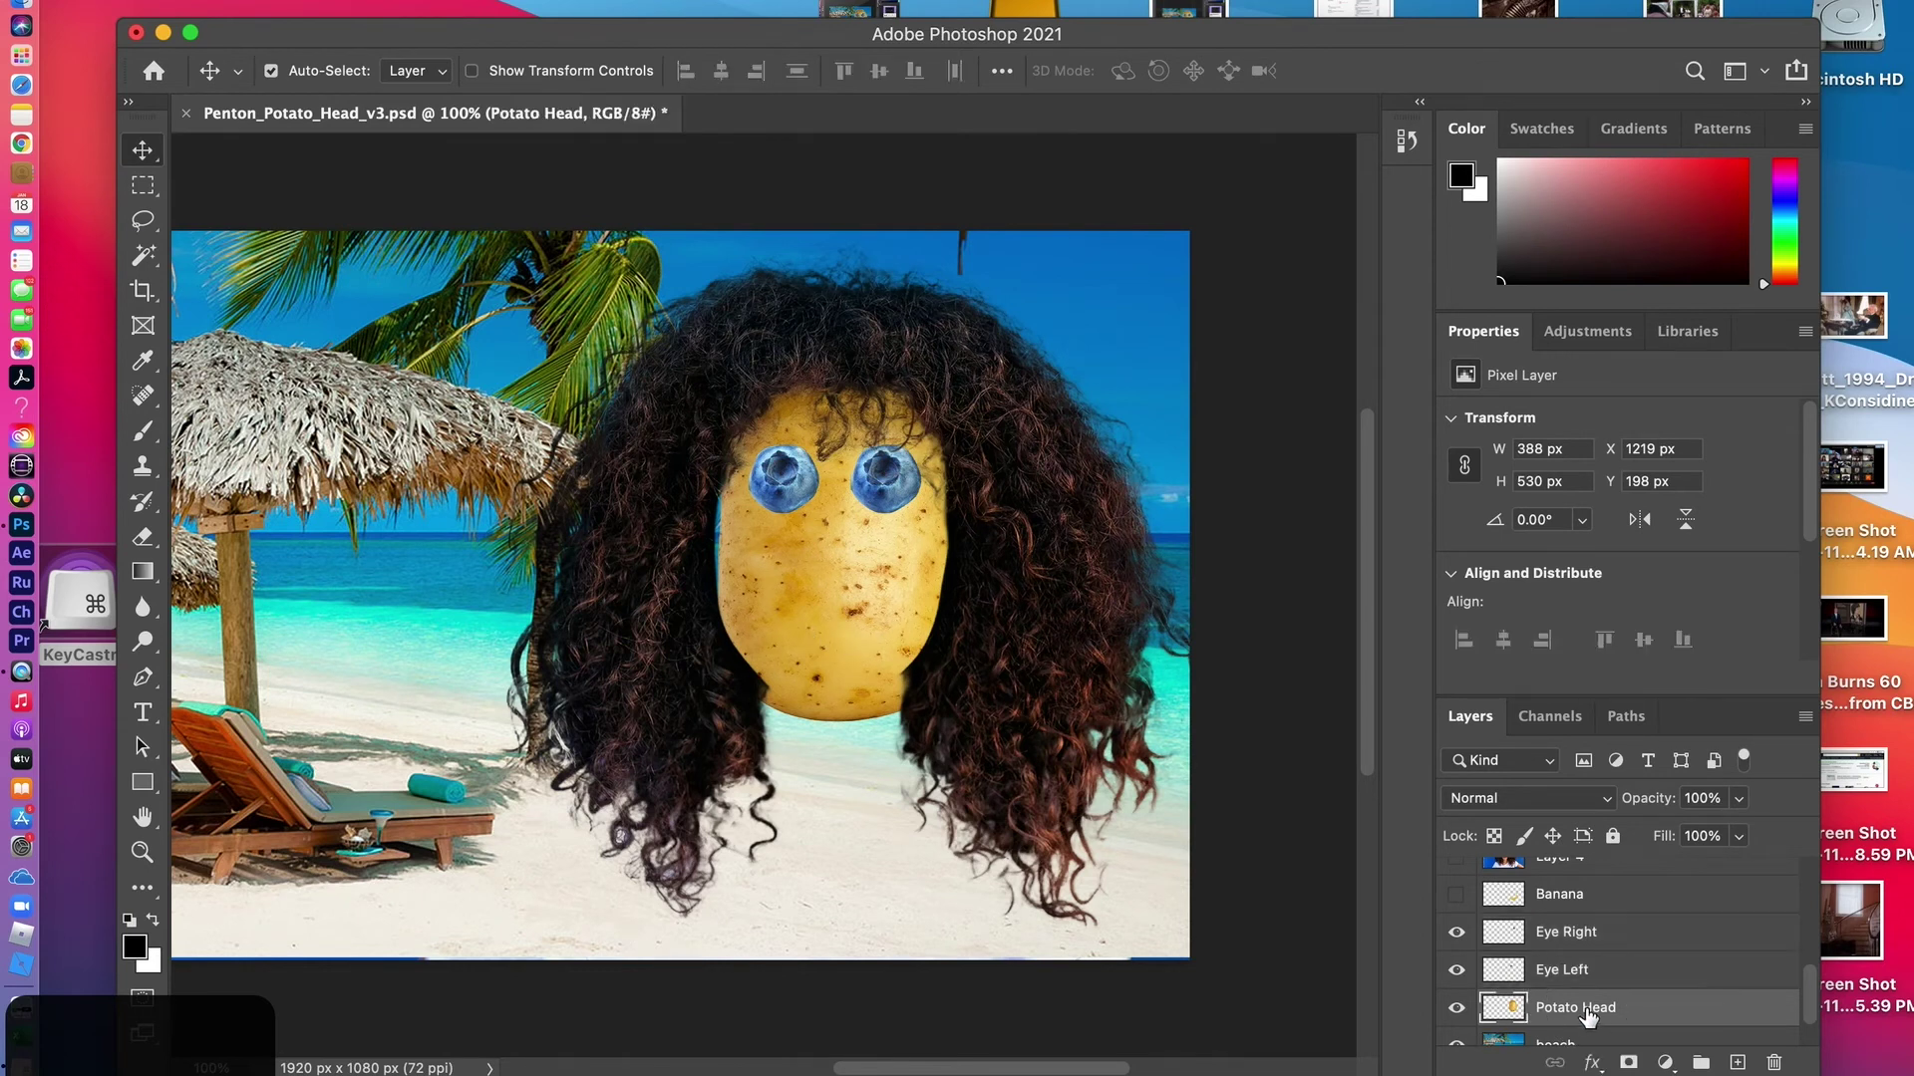
drag(838, 628, 828, 617)
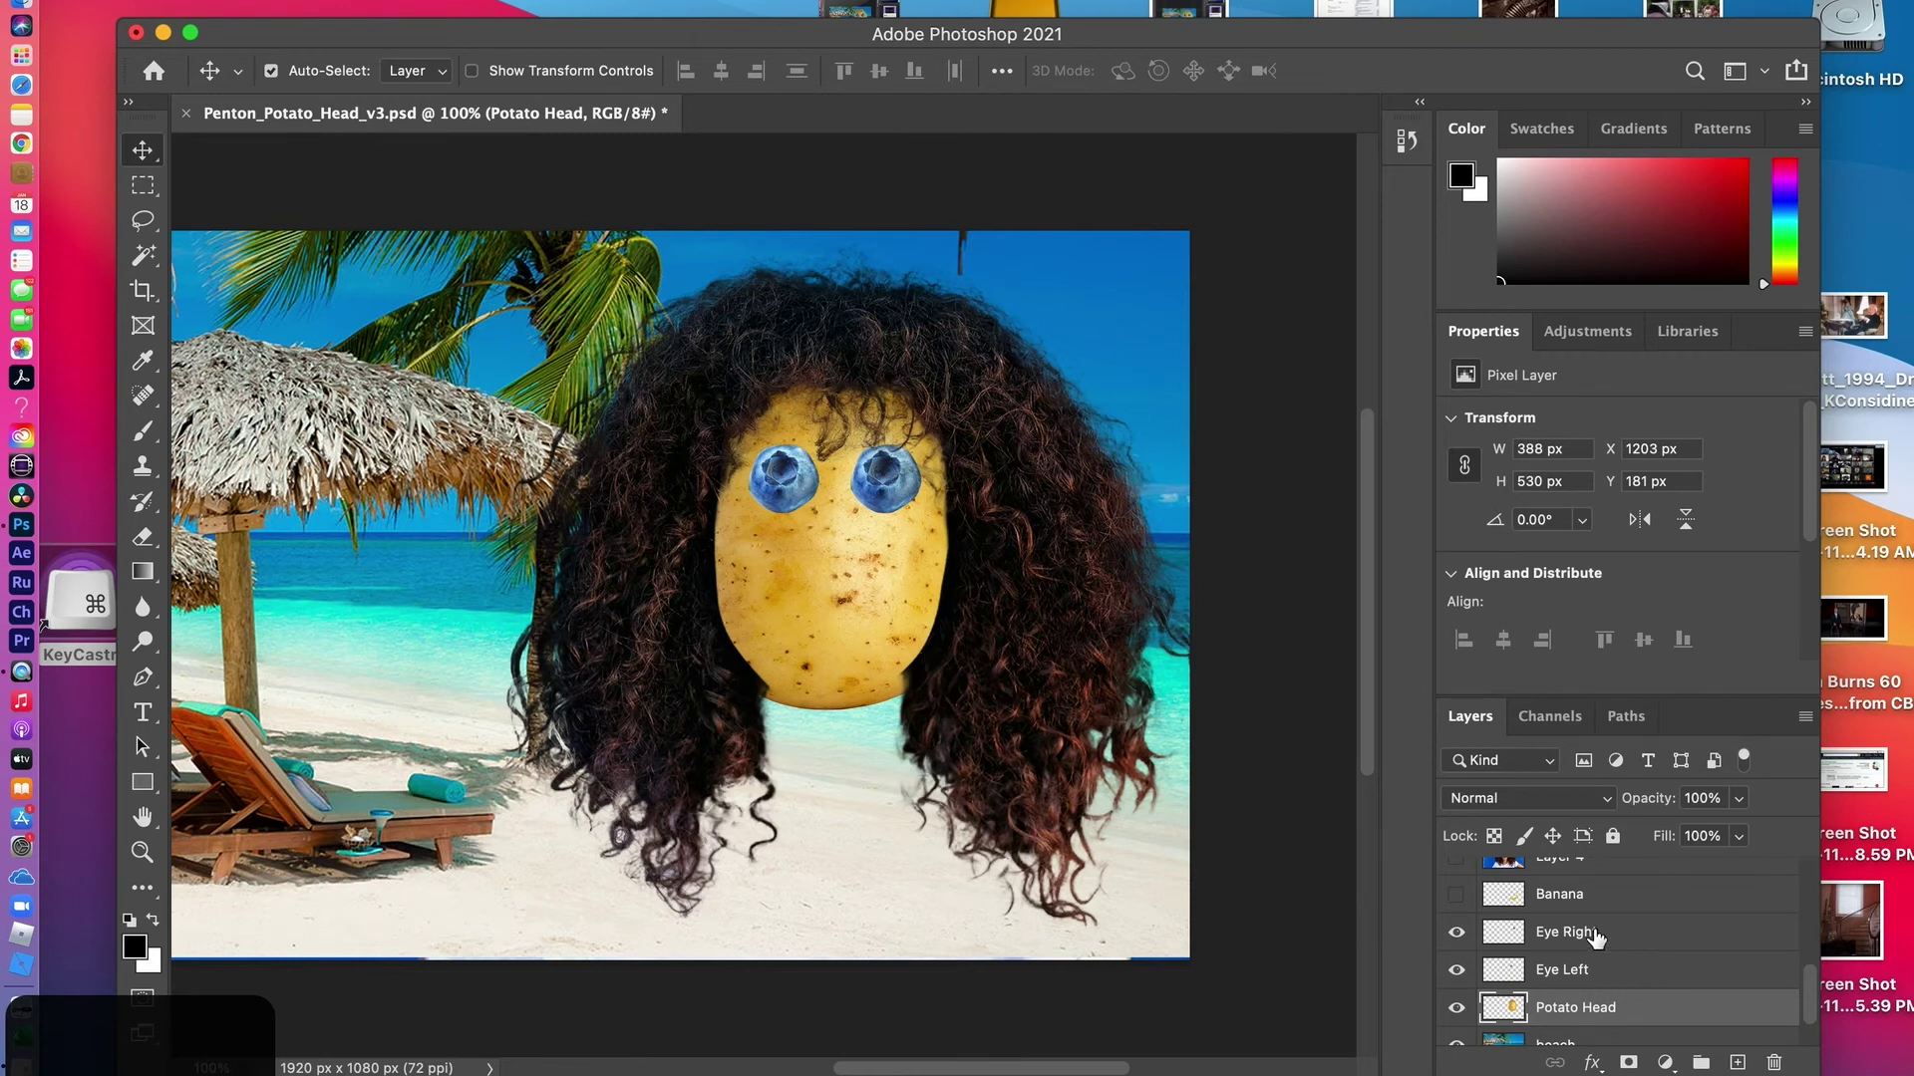
Rename the cut-out hair layer, Layer 4 copy 4, as Hair
scroll(1597, 939, up, 5)
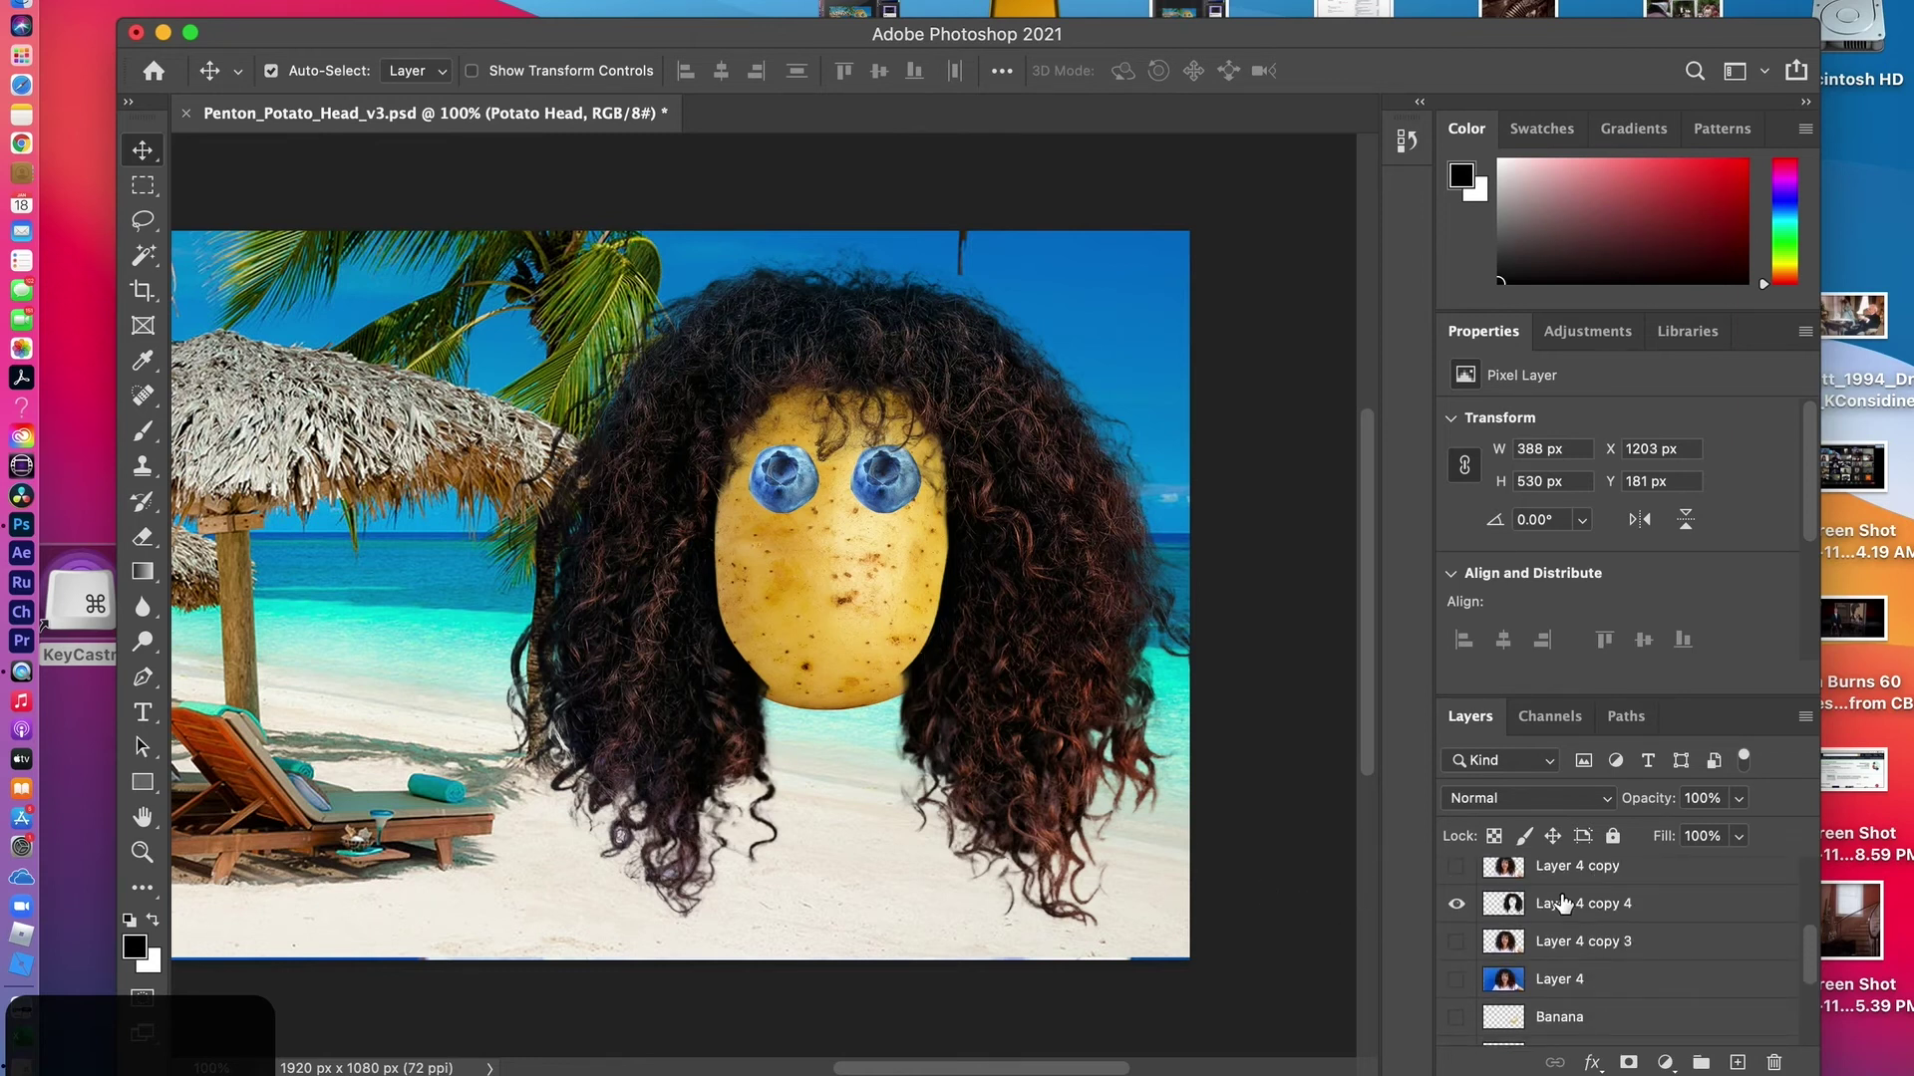
click(1564, 907)
double_click(1565, 905)
text(Ha)
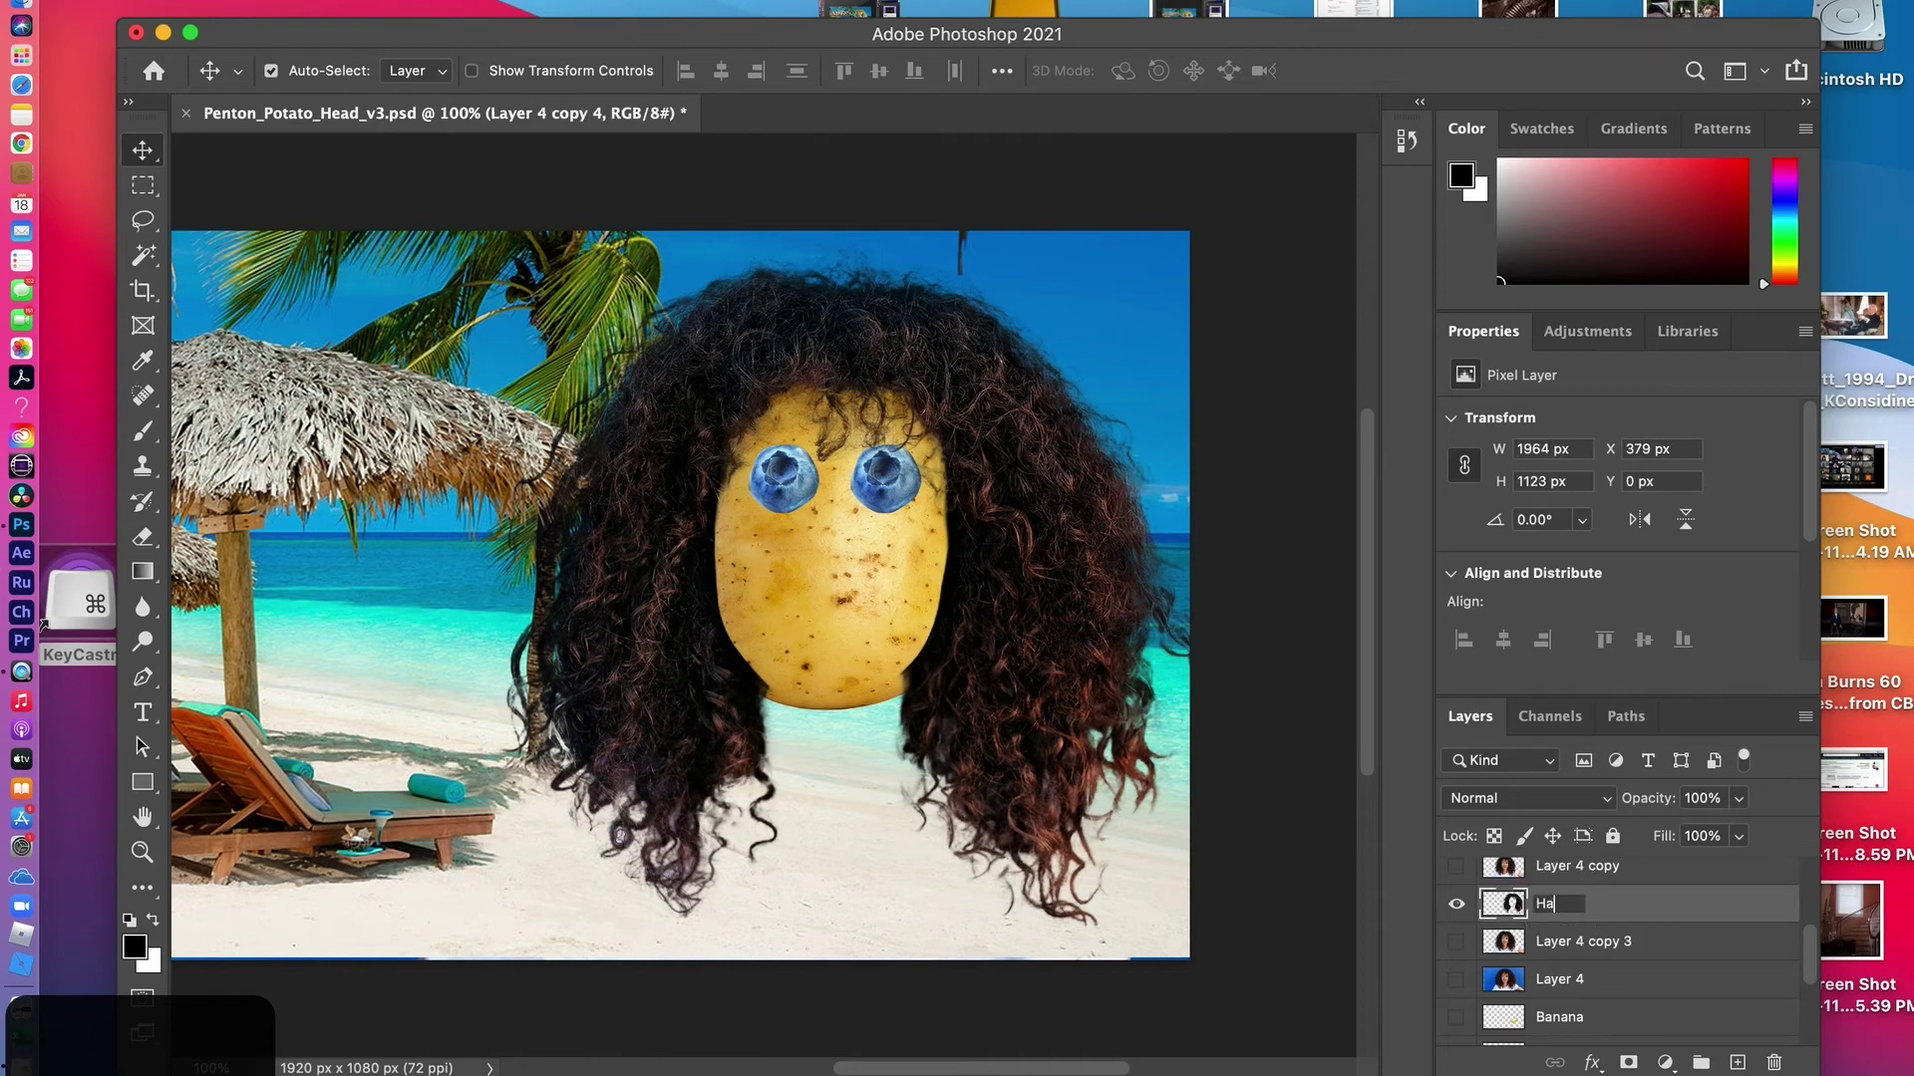
text(ir)
key(Return)
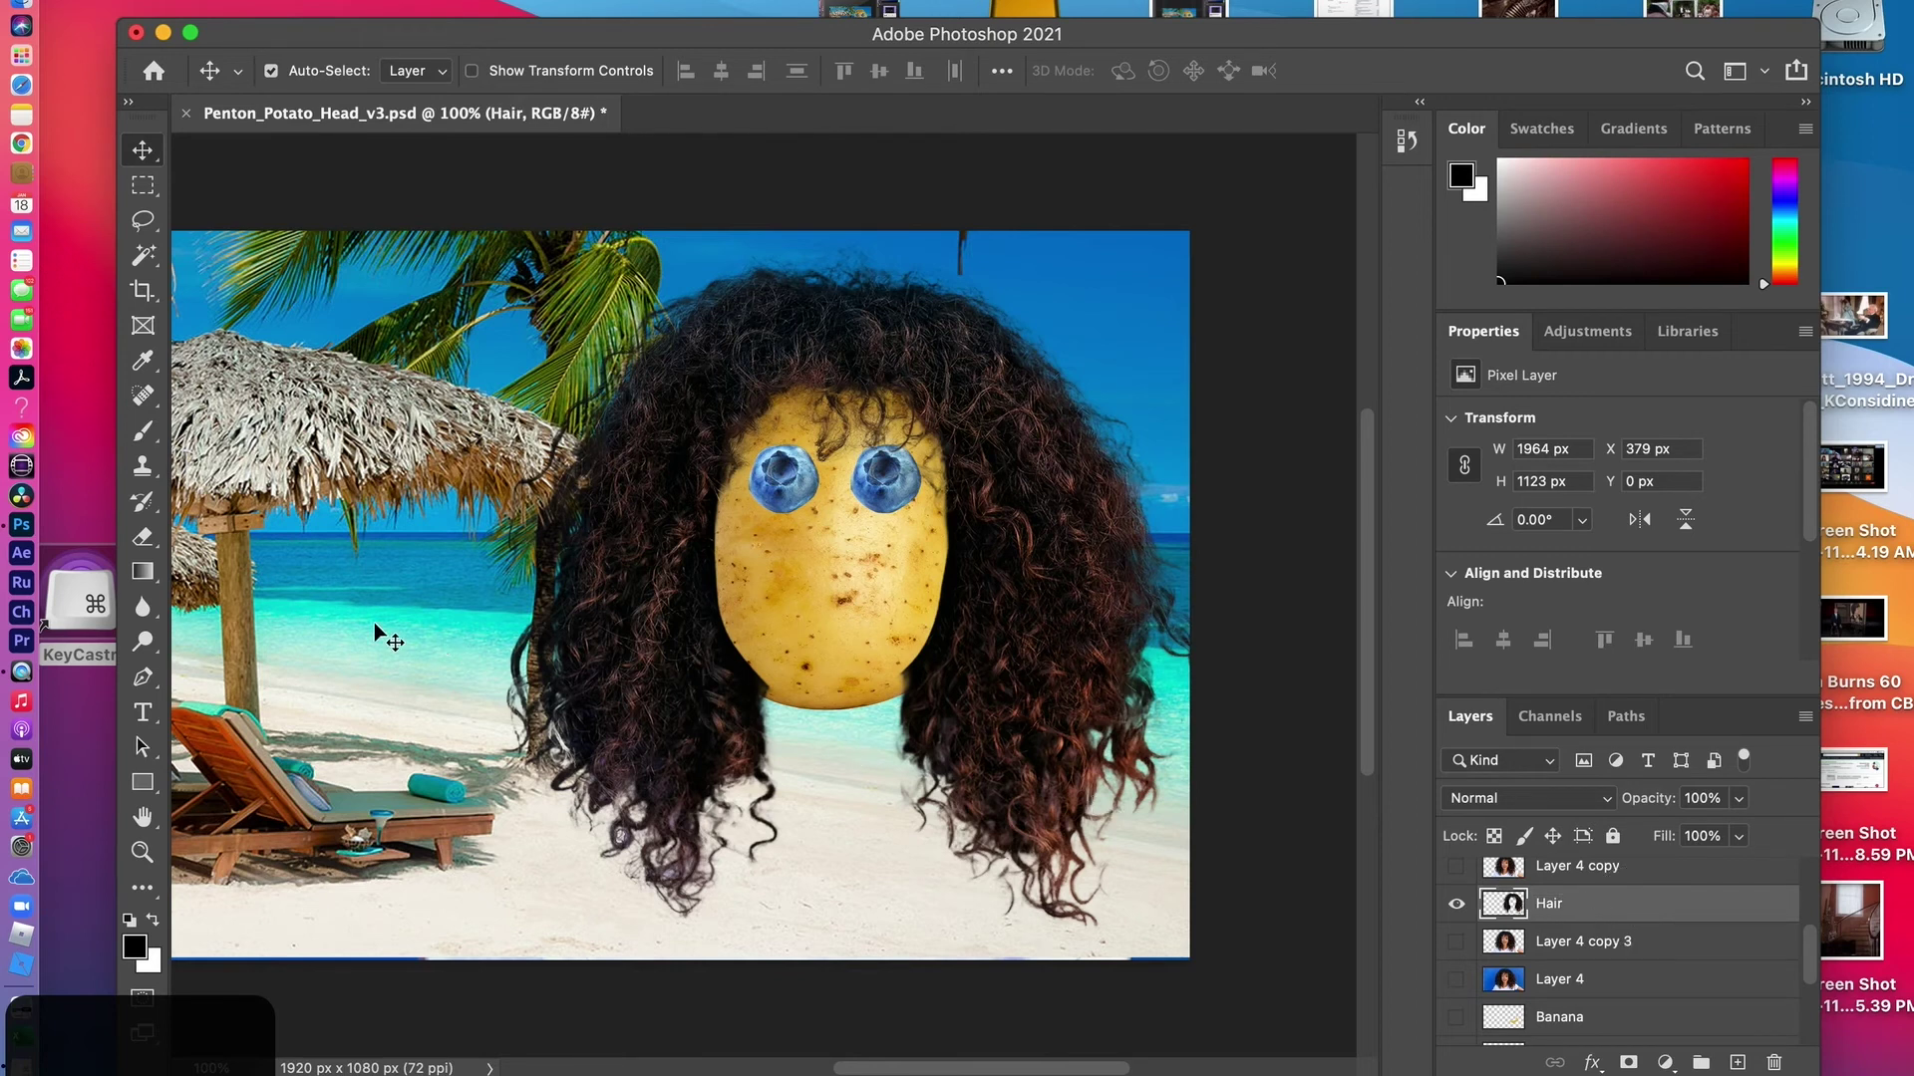
Try to erase a strip of hair beside the potato's lower right edge with a hard 40 px Eraser
click(143, 540)
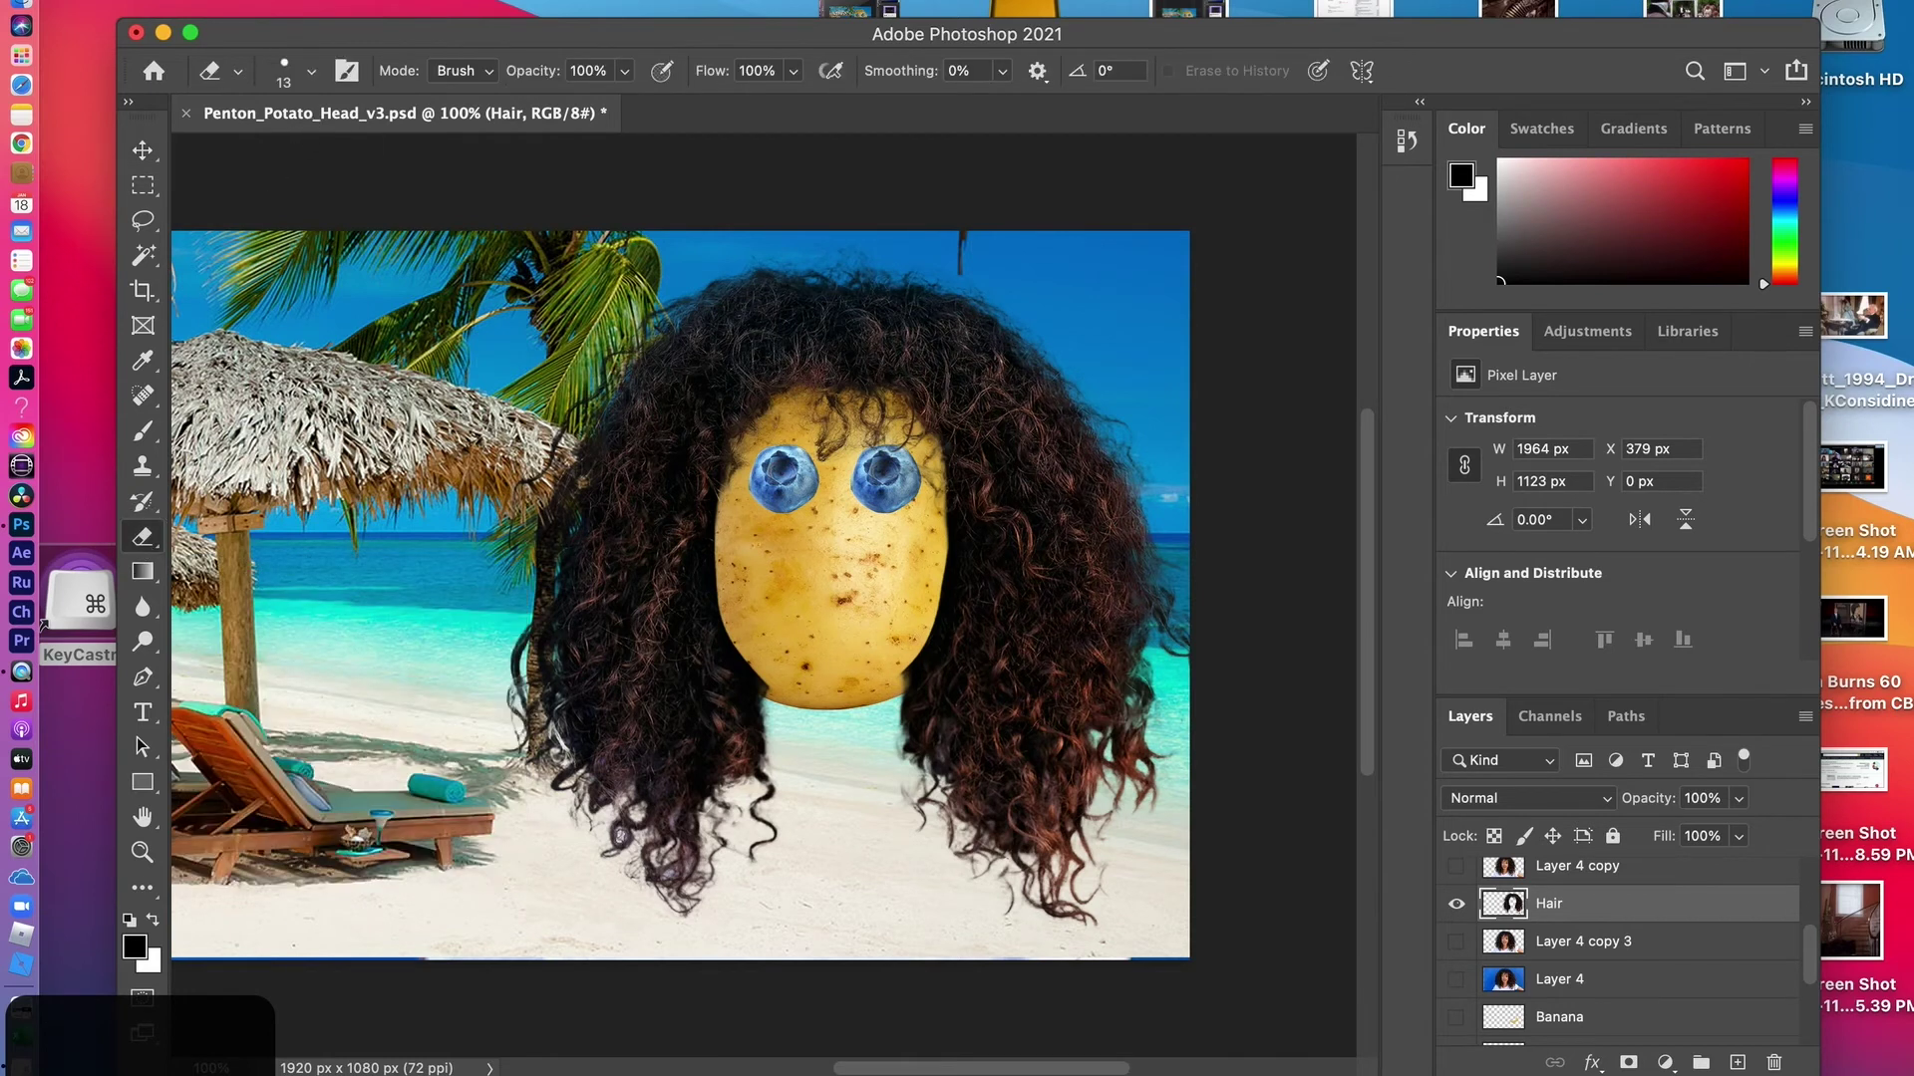
key(bracketright)
key(bracketright)
key(bracketright)
key(bracketright)
key(bracketright)
drag(915, 628, 962, 730)
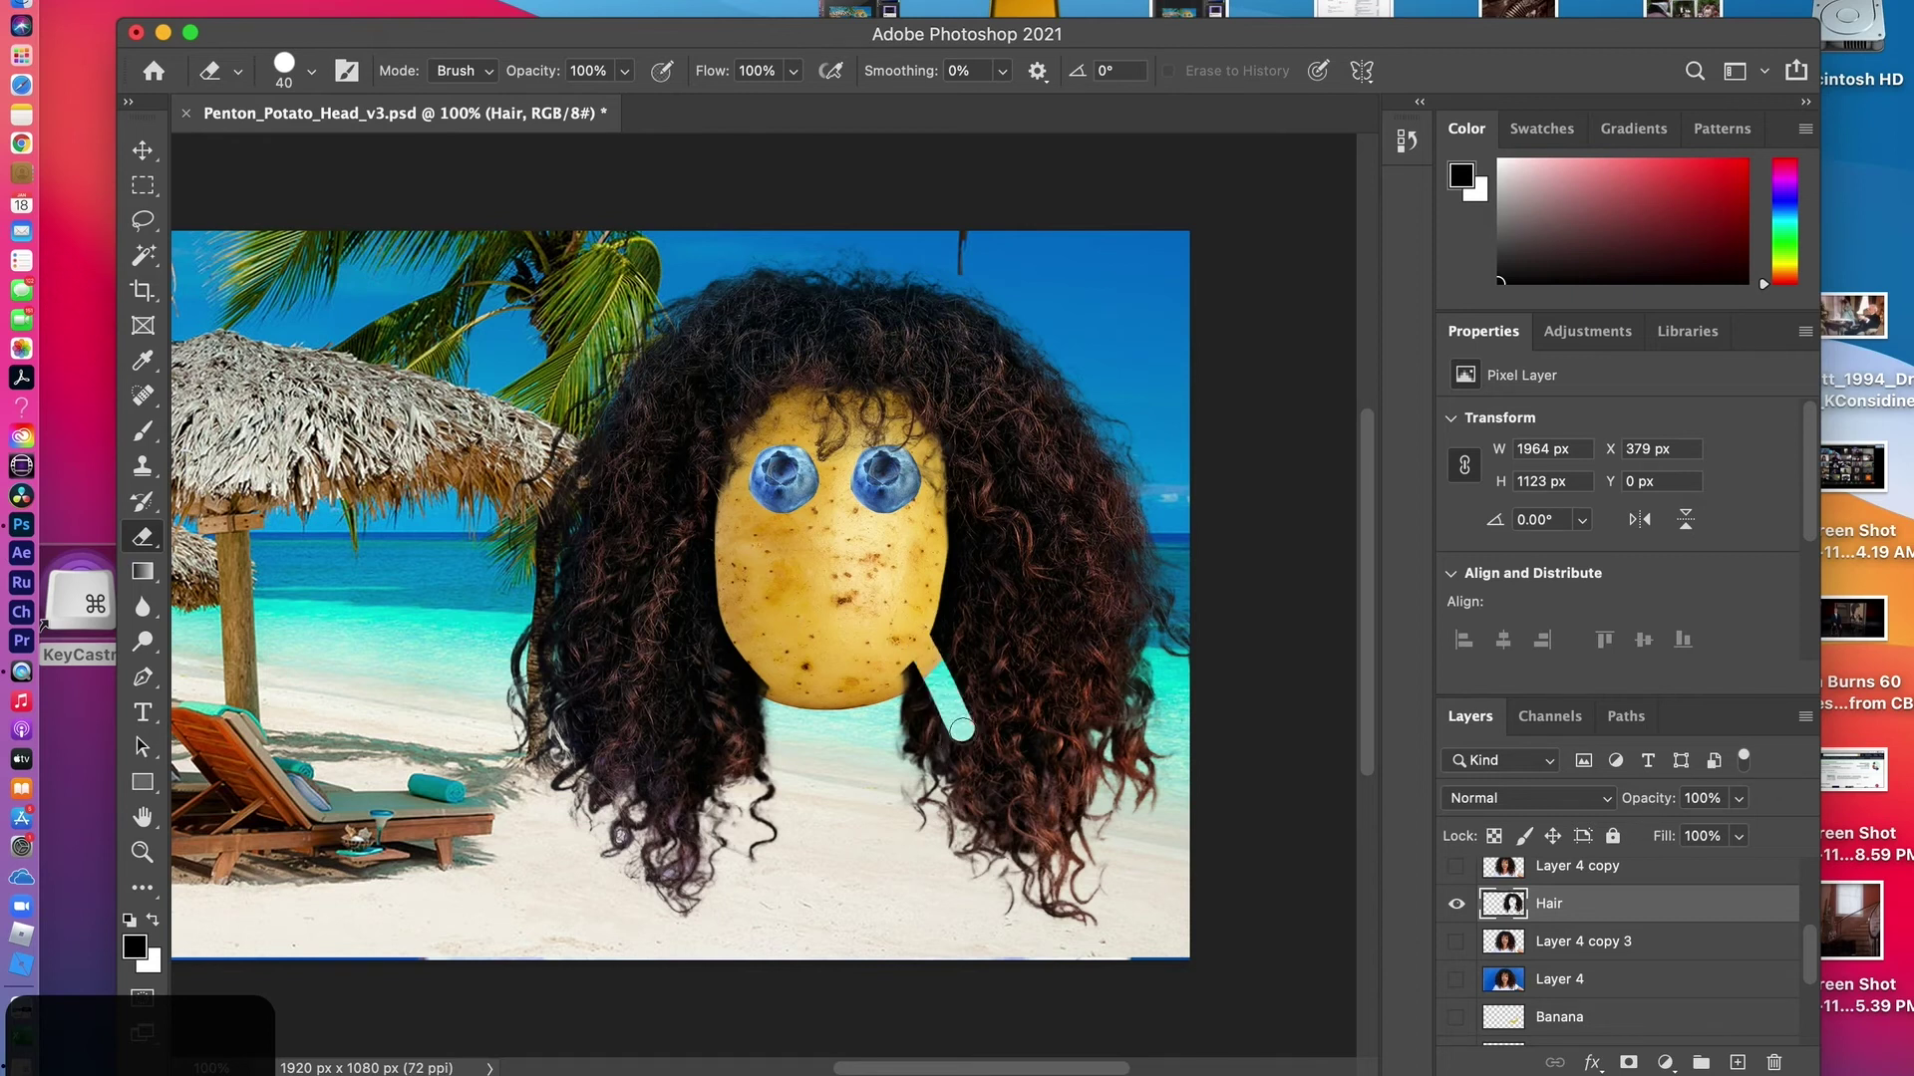
key(super+z)
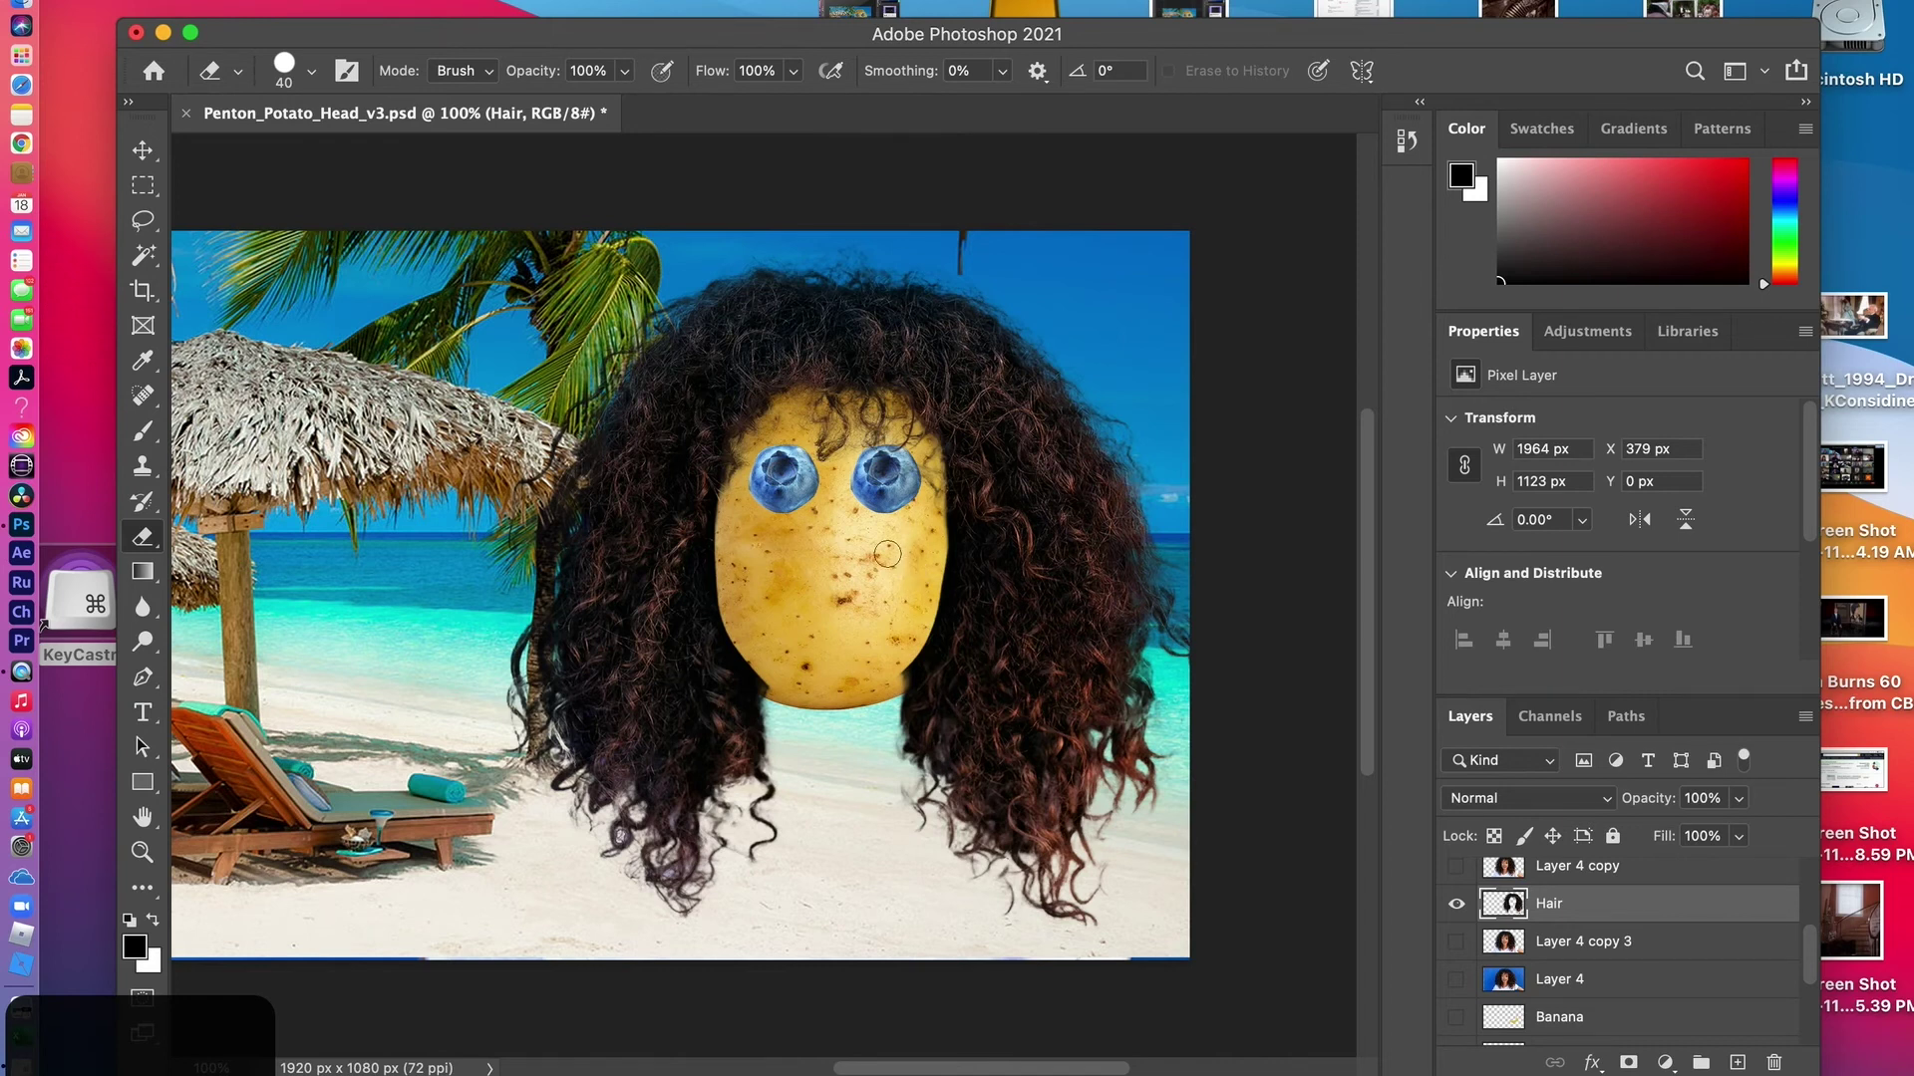
Erase the inner hair edges along both sides of the potato face with a softened 60 px Eraser
key(bracketright)
key(bracketright)
key(shift+bracketleft)
key(shift+bracketleft)
key(shift+bracketleft)
key(shift+bracketright)
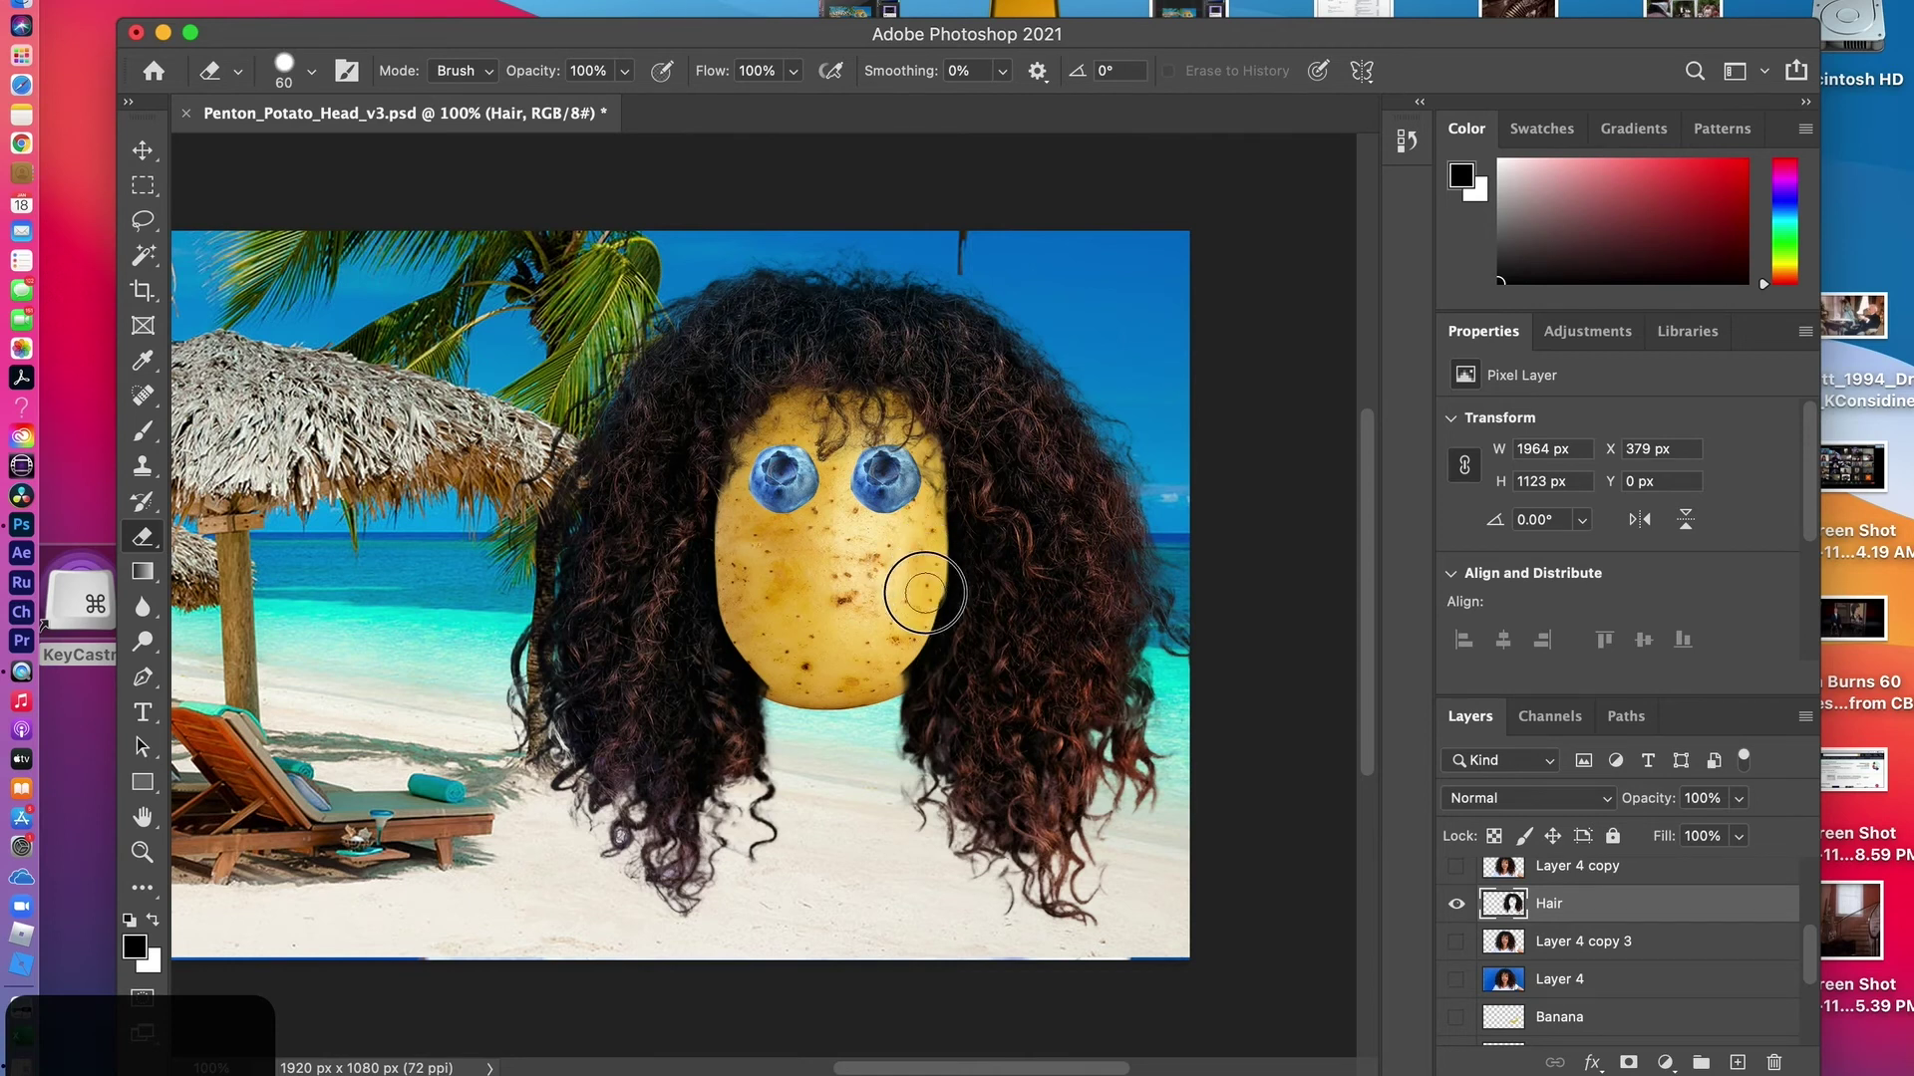
drag(919, 616, 909, 641)
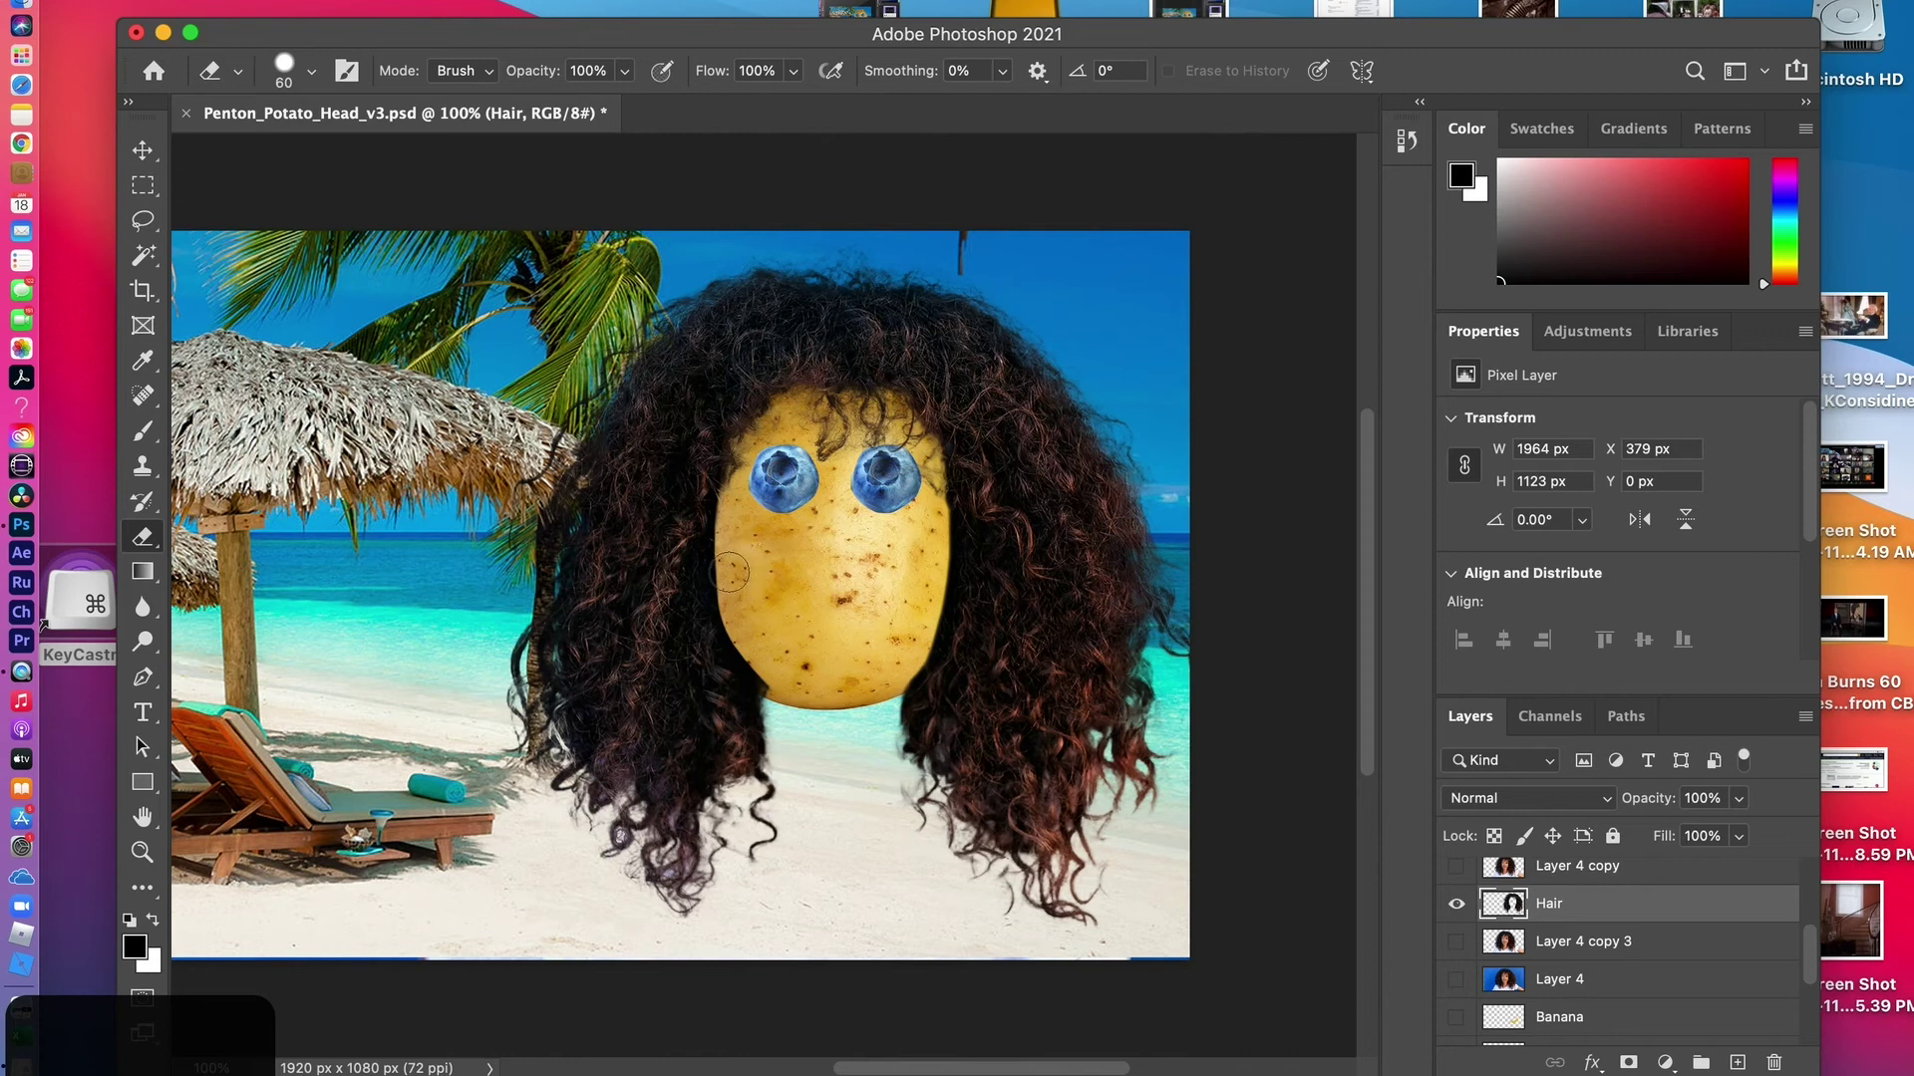
mouse_move(729, 573)
mouse_down()
mouse_move(777, 682)
mouse_move(771, 645)
mouse_up()
drag(736, 516, 732, 556)
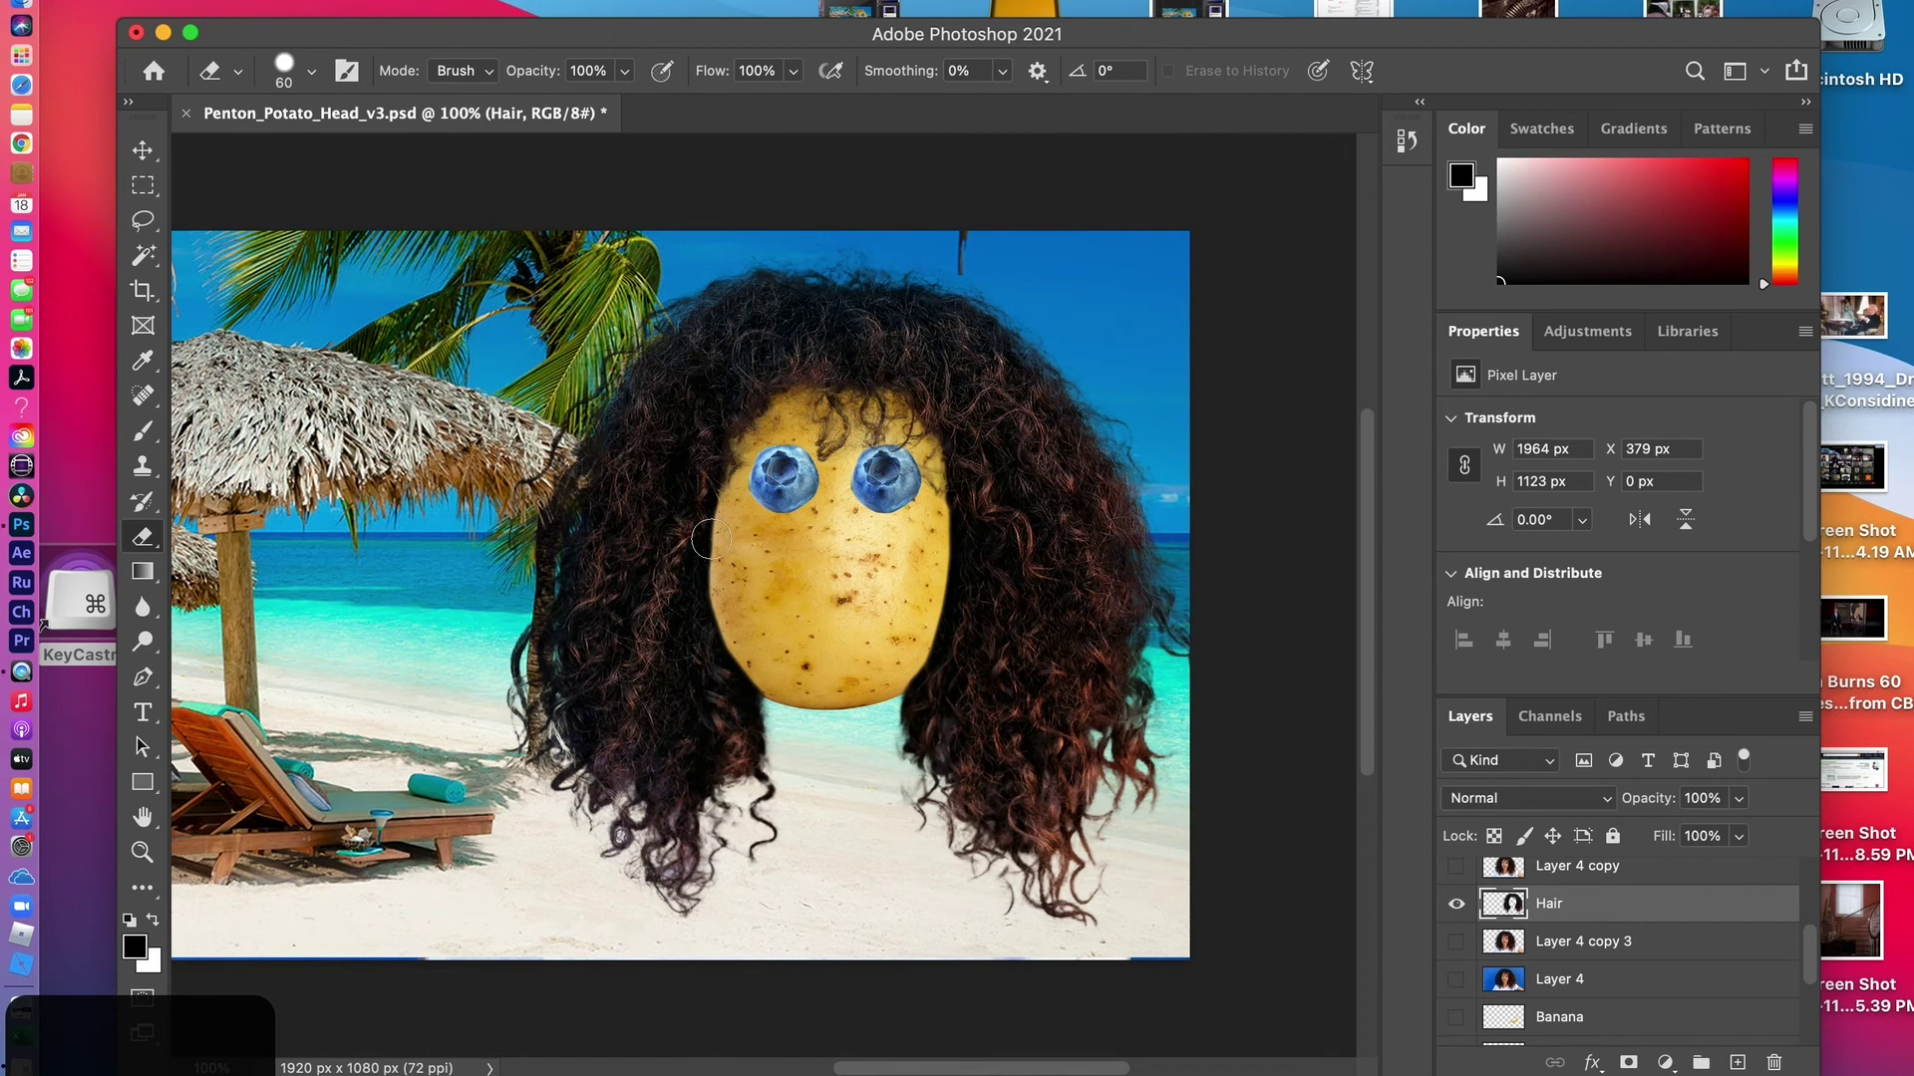
Smudge the inner hair edge beside the potato's lower left side using a 200 px Smudge tool at 50% strength
click(145, 608)
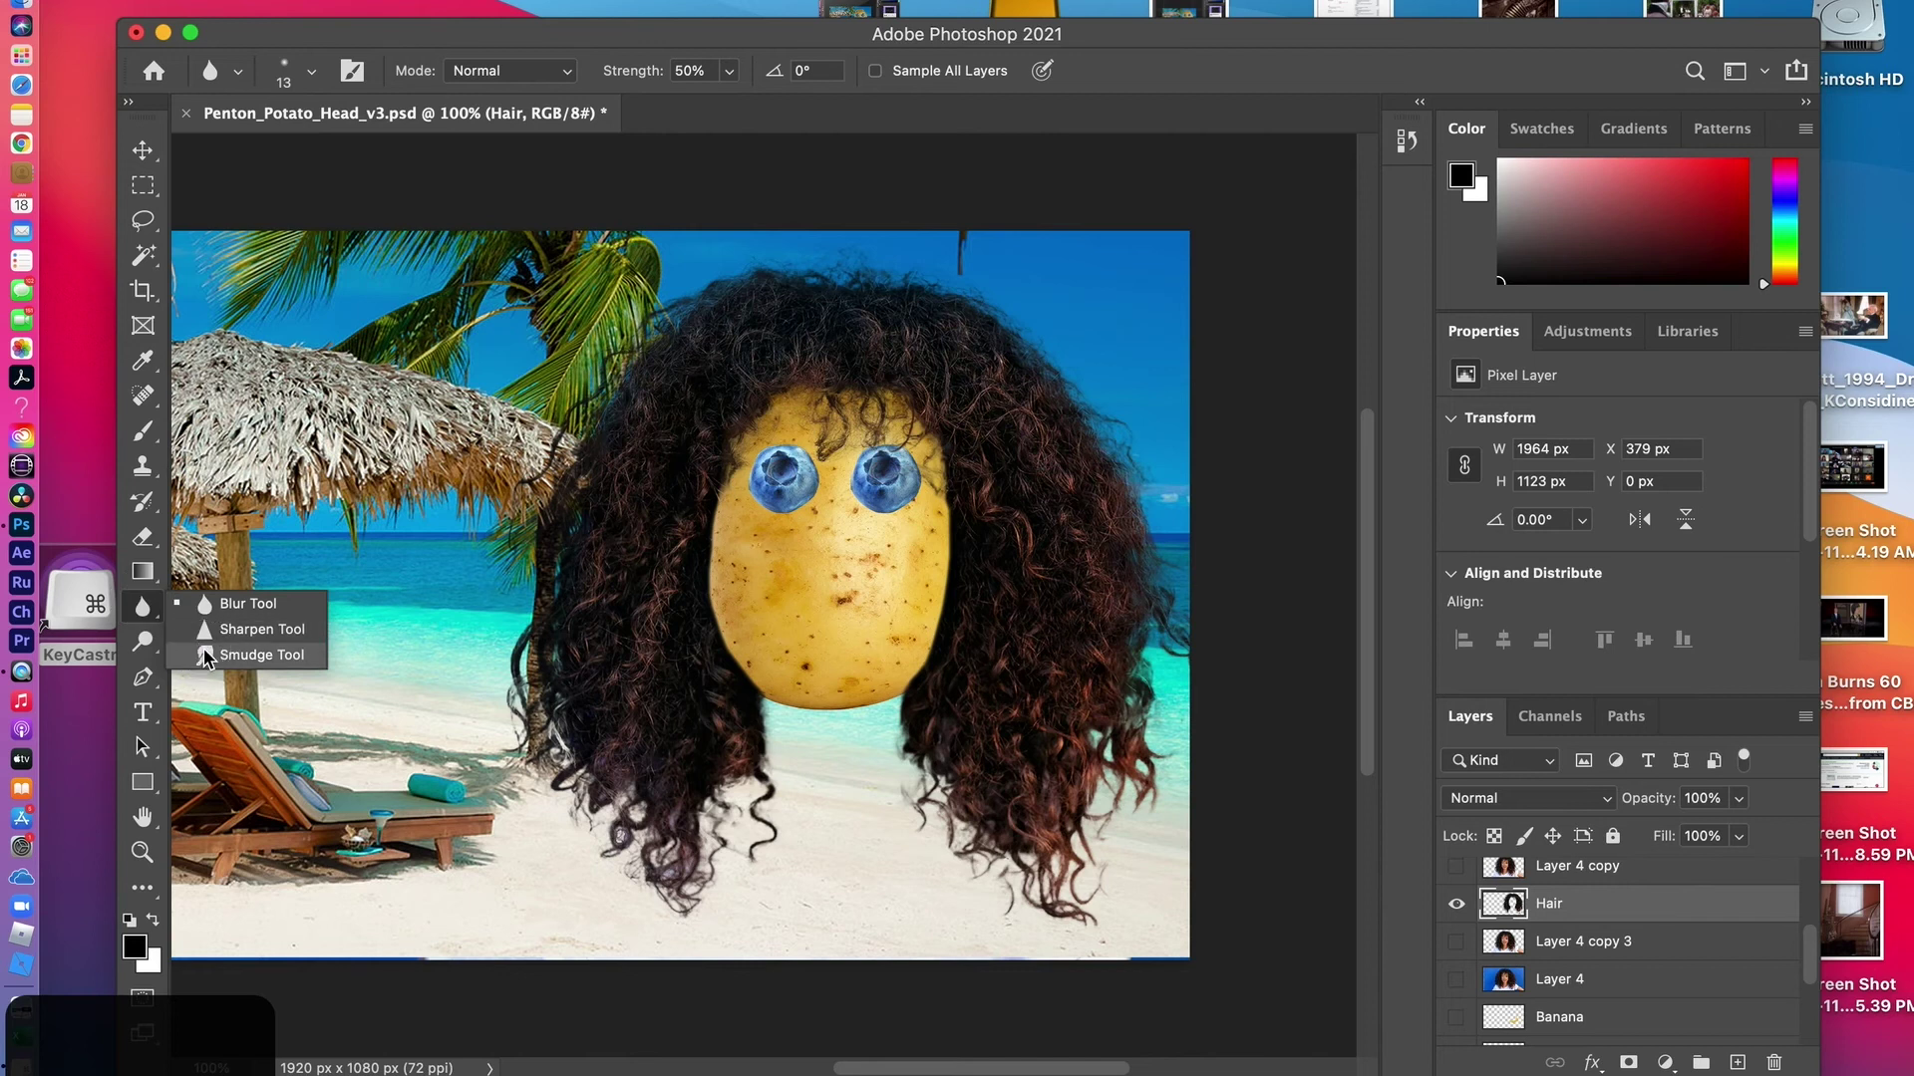
click(261, 655)
key(bracketright)
key(bracketright)
key(bracketright)
key(bracketright)
key(bracketright)
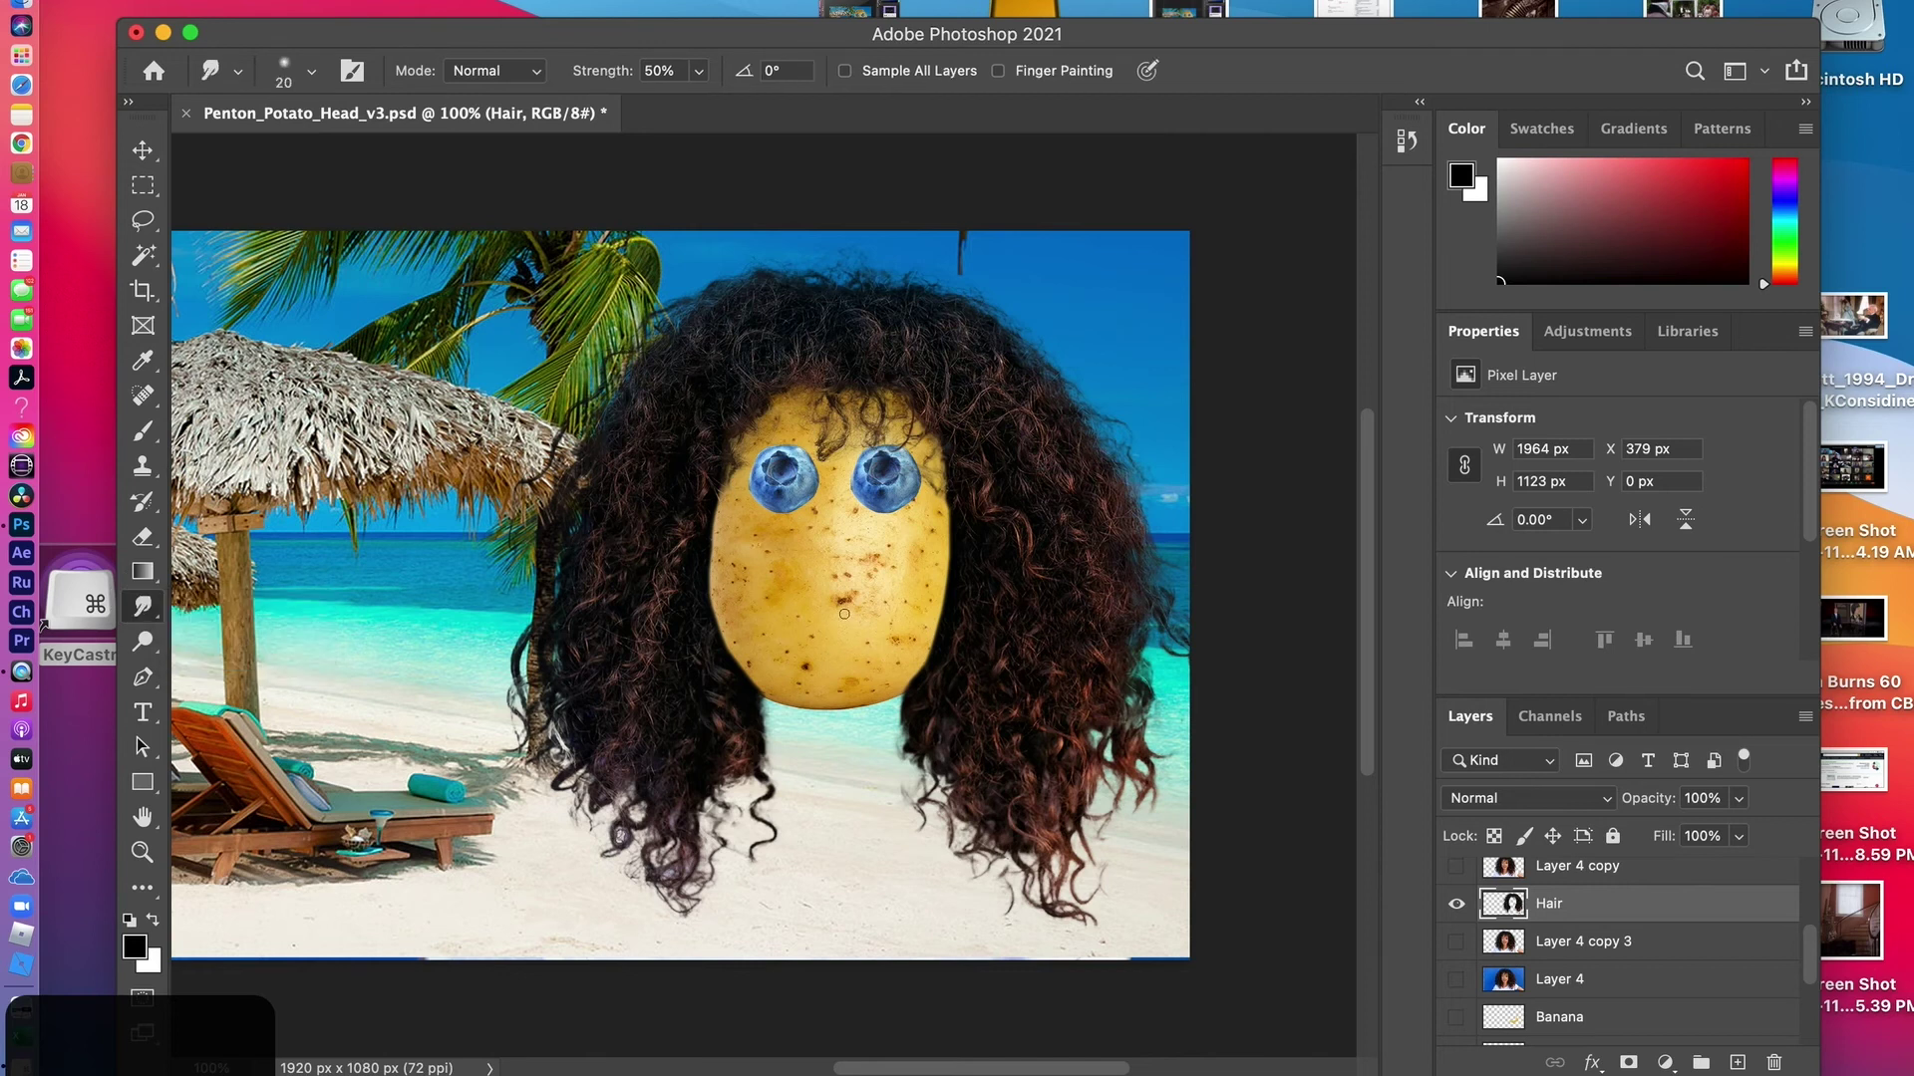
key(bracketright)
key(bracketright)
key(bracketright)
key(bracketright)
key(bracketright)
key(bracketright)
key(bracketright)
key(bracketright)
key(bracketright)
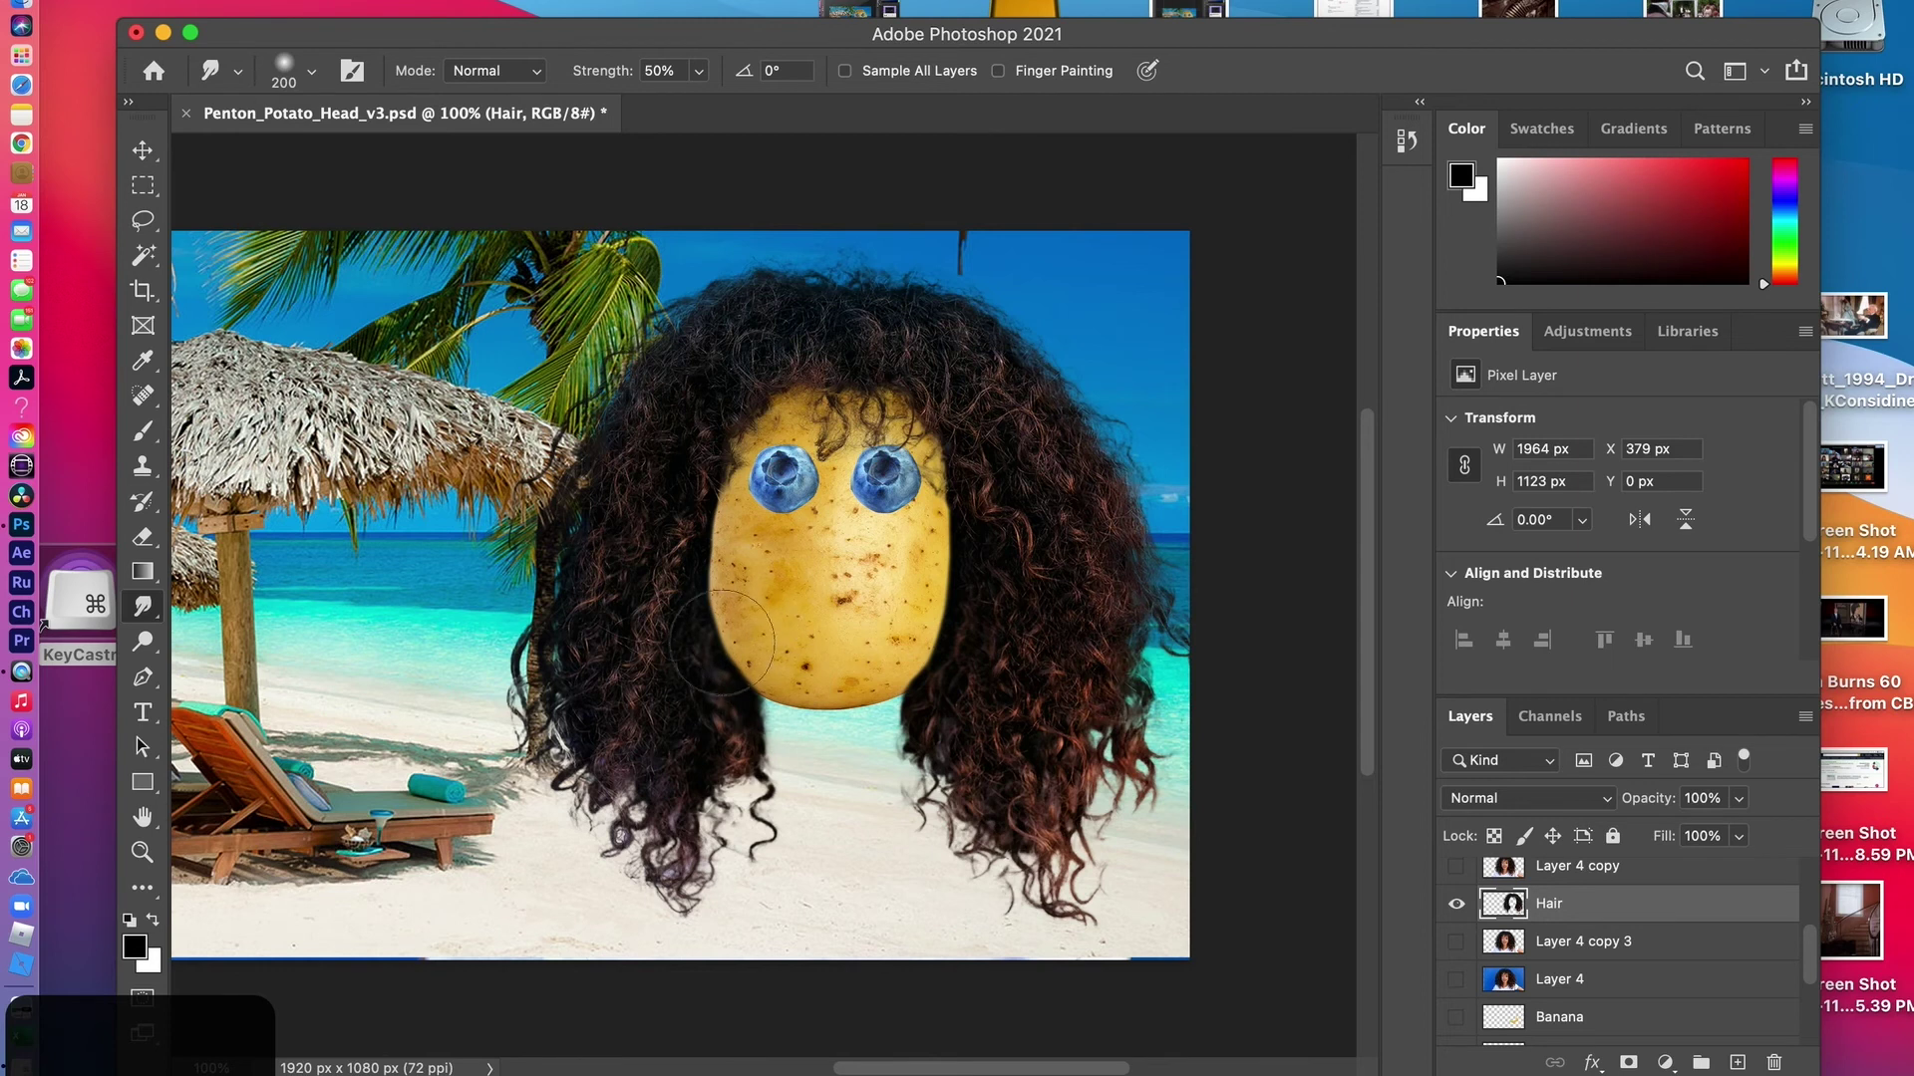
drag(712, 653, 705, 599)
Liquify the Hair layer with a size 300 Forward Warp brush, nudging the curls at the crown, lower ends and face opening
click(613, 1)
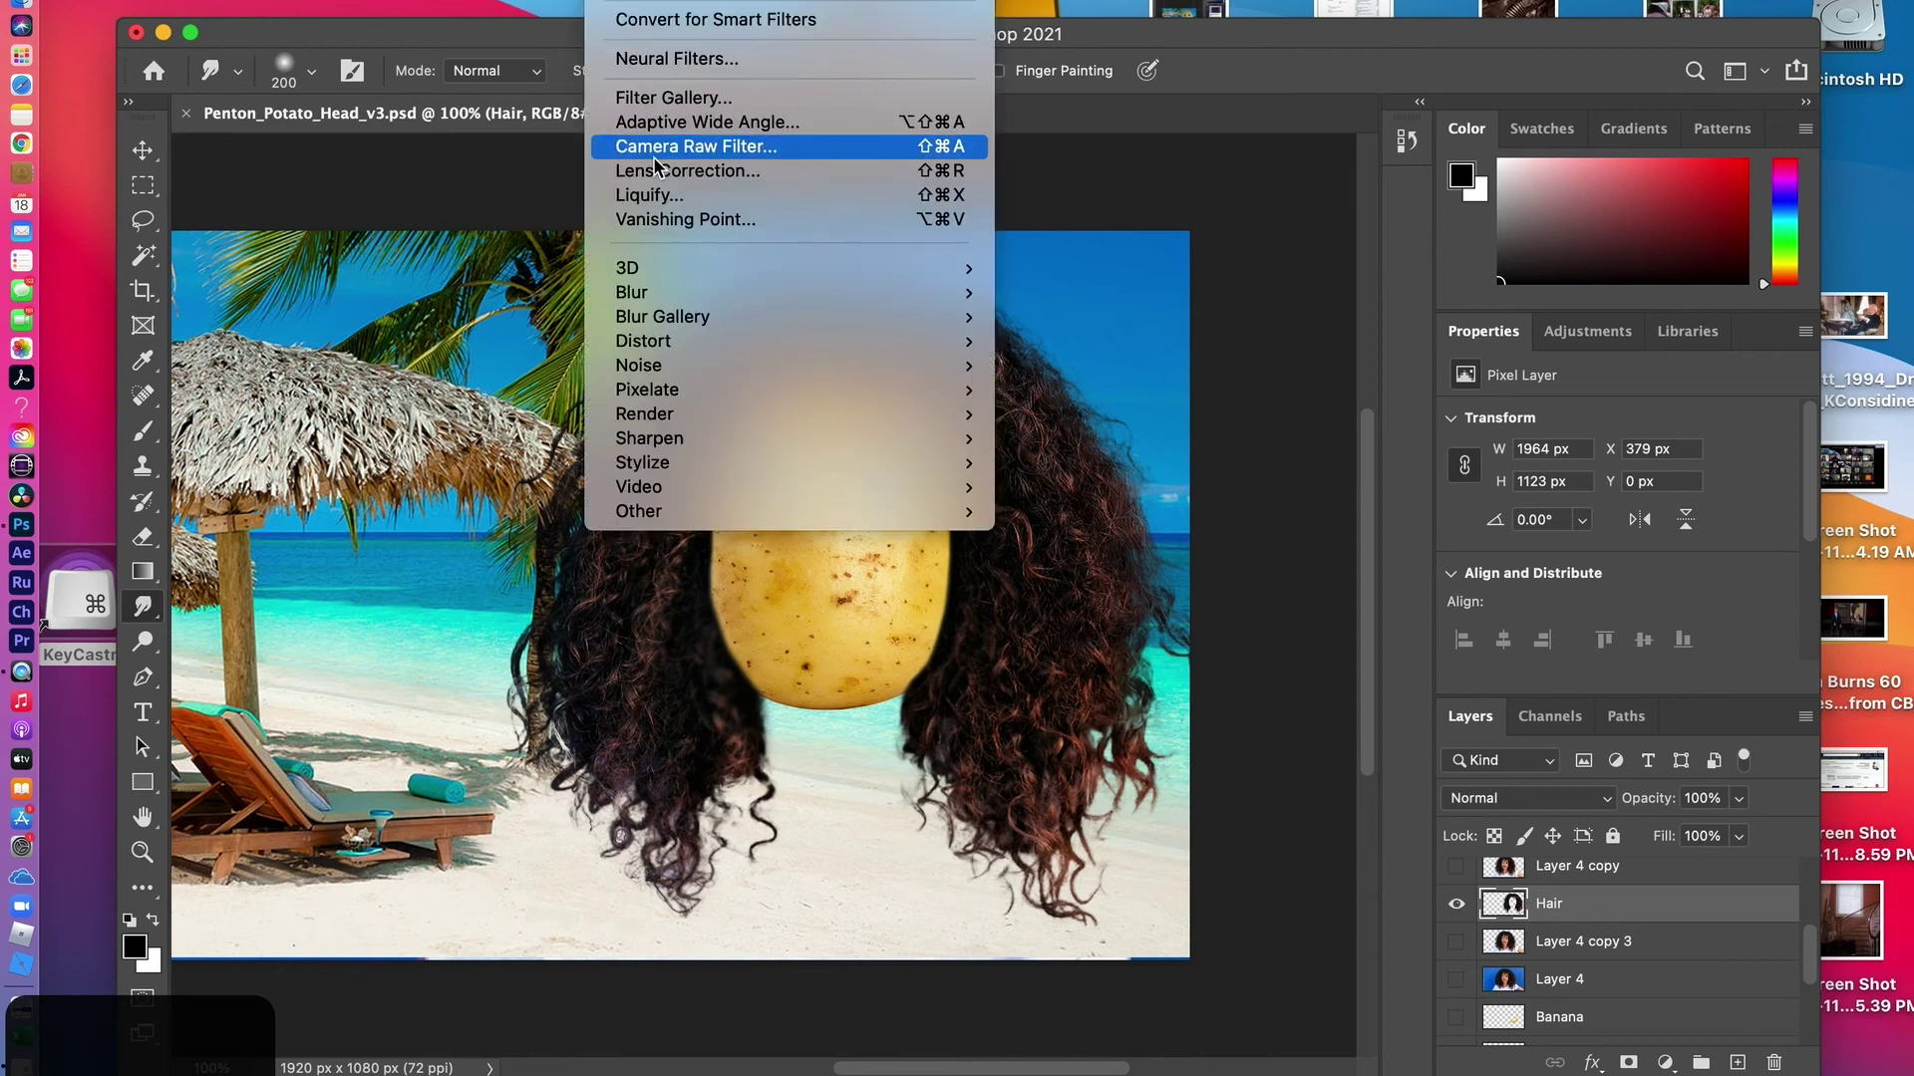
click(658, 196)
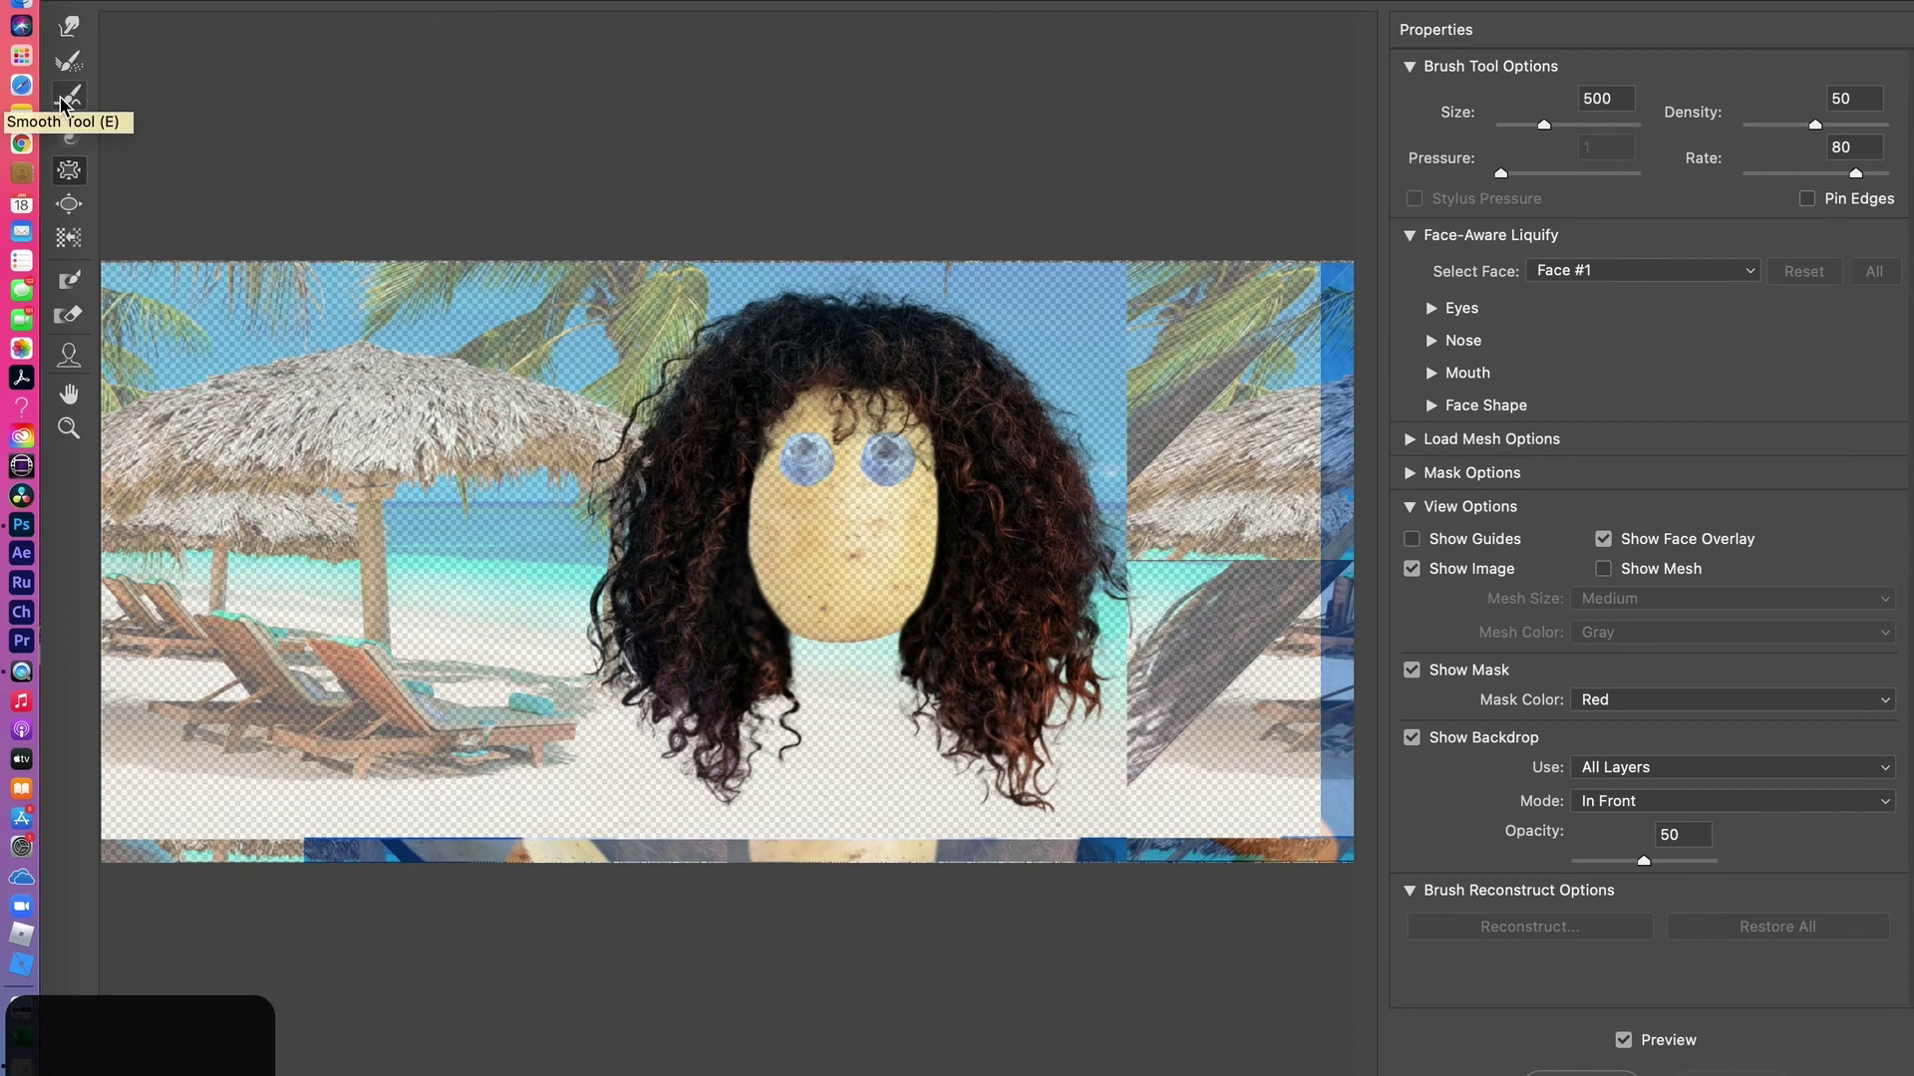
click(69, 30)
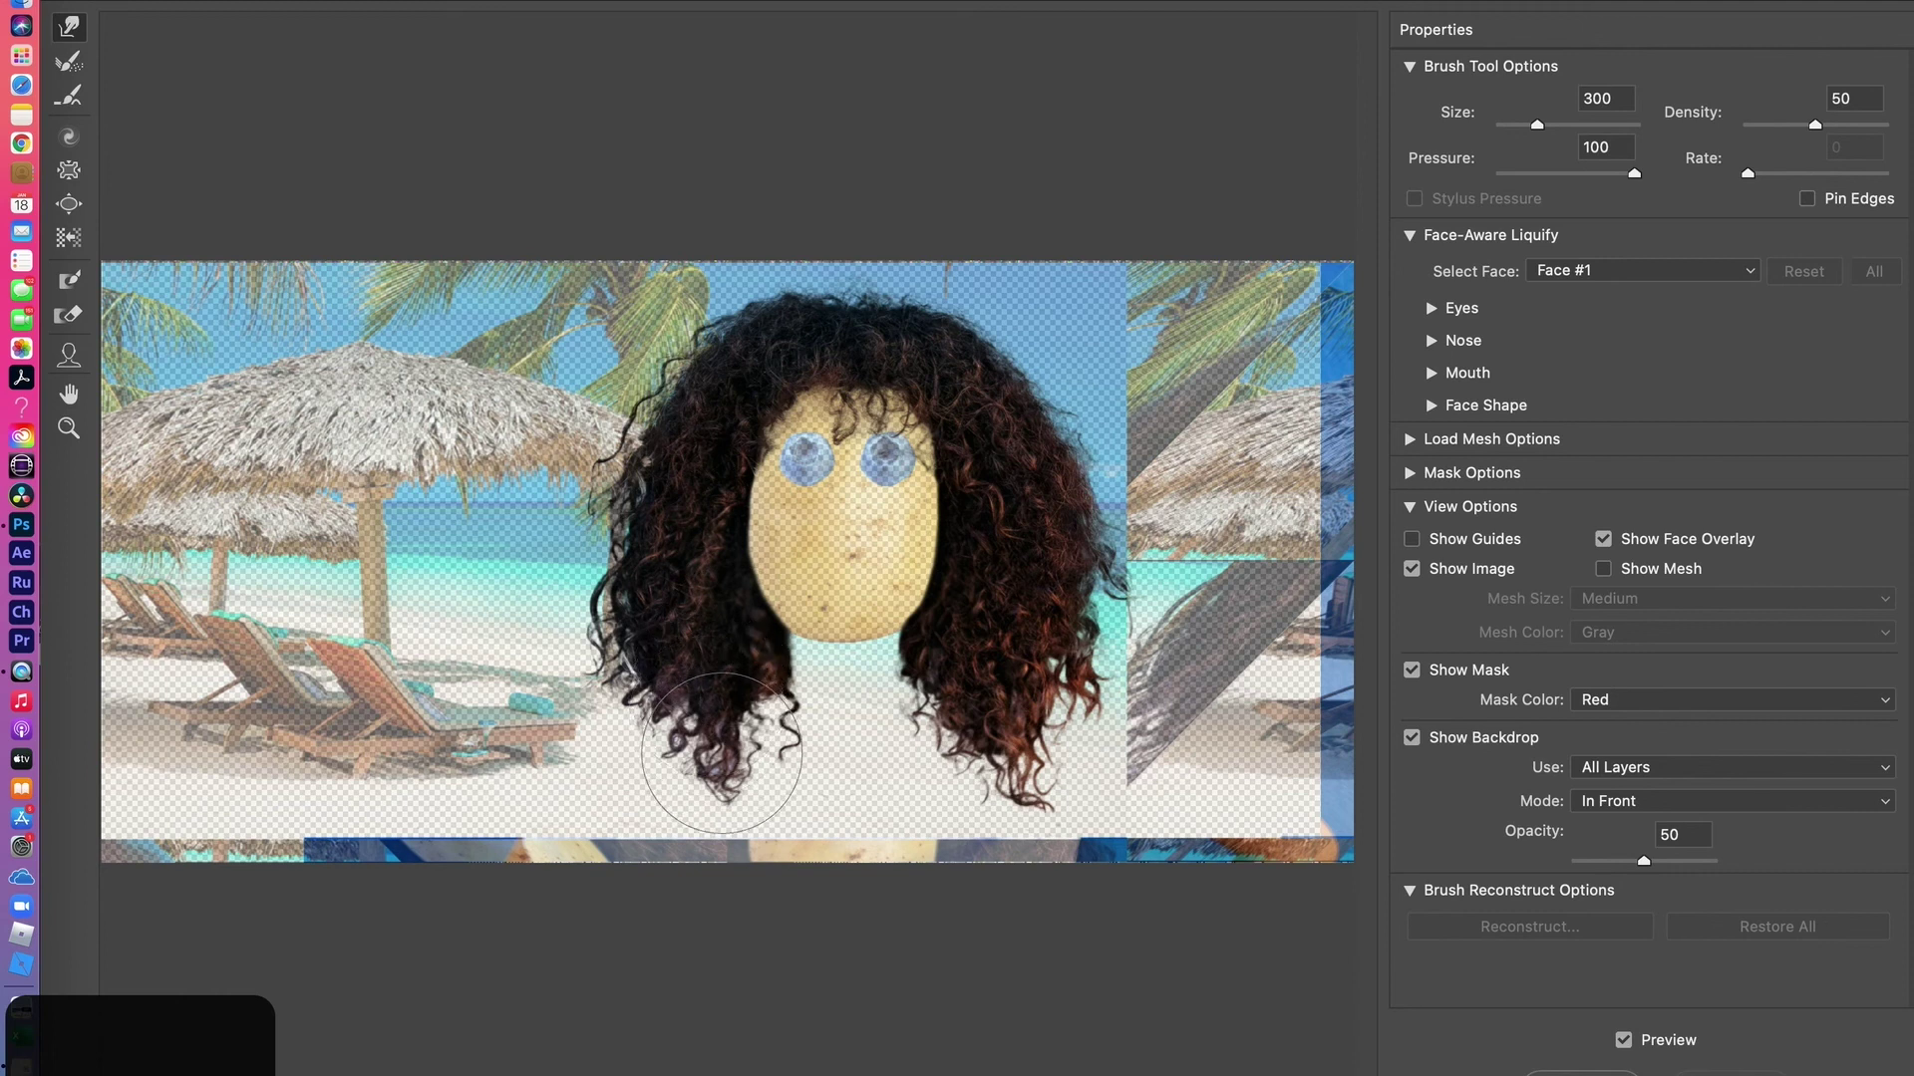
drag(690, 375, 684, 367)
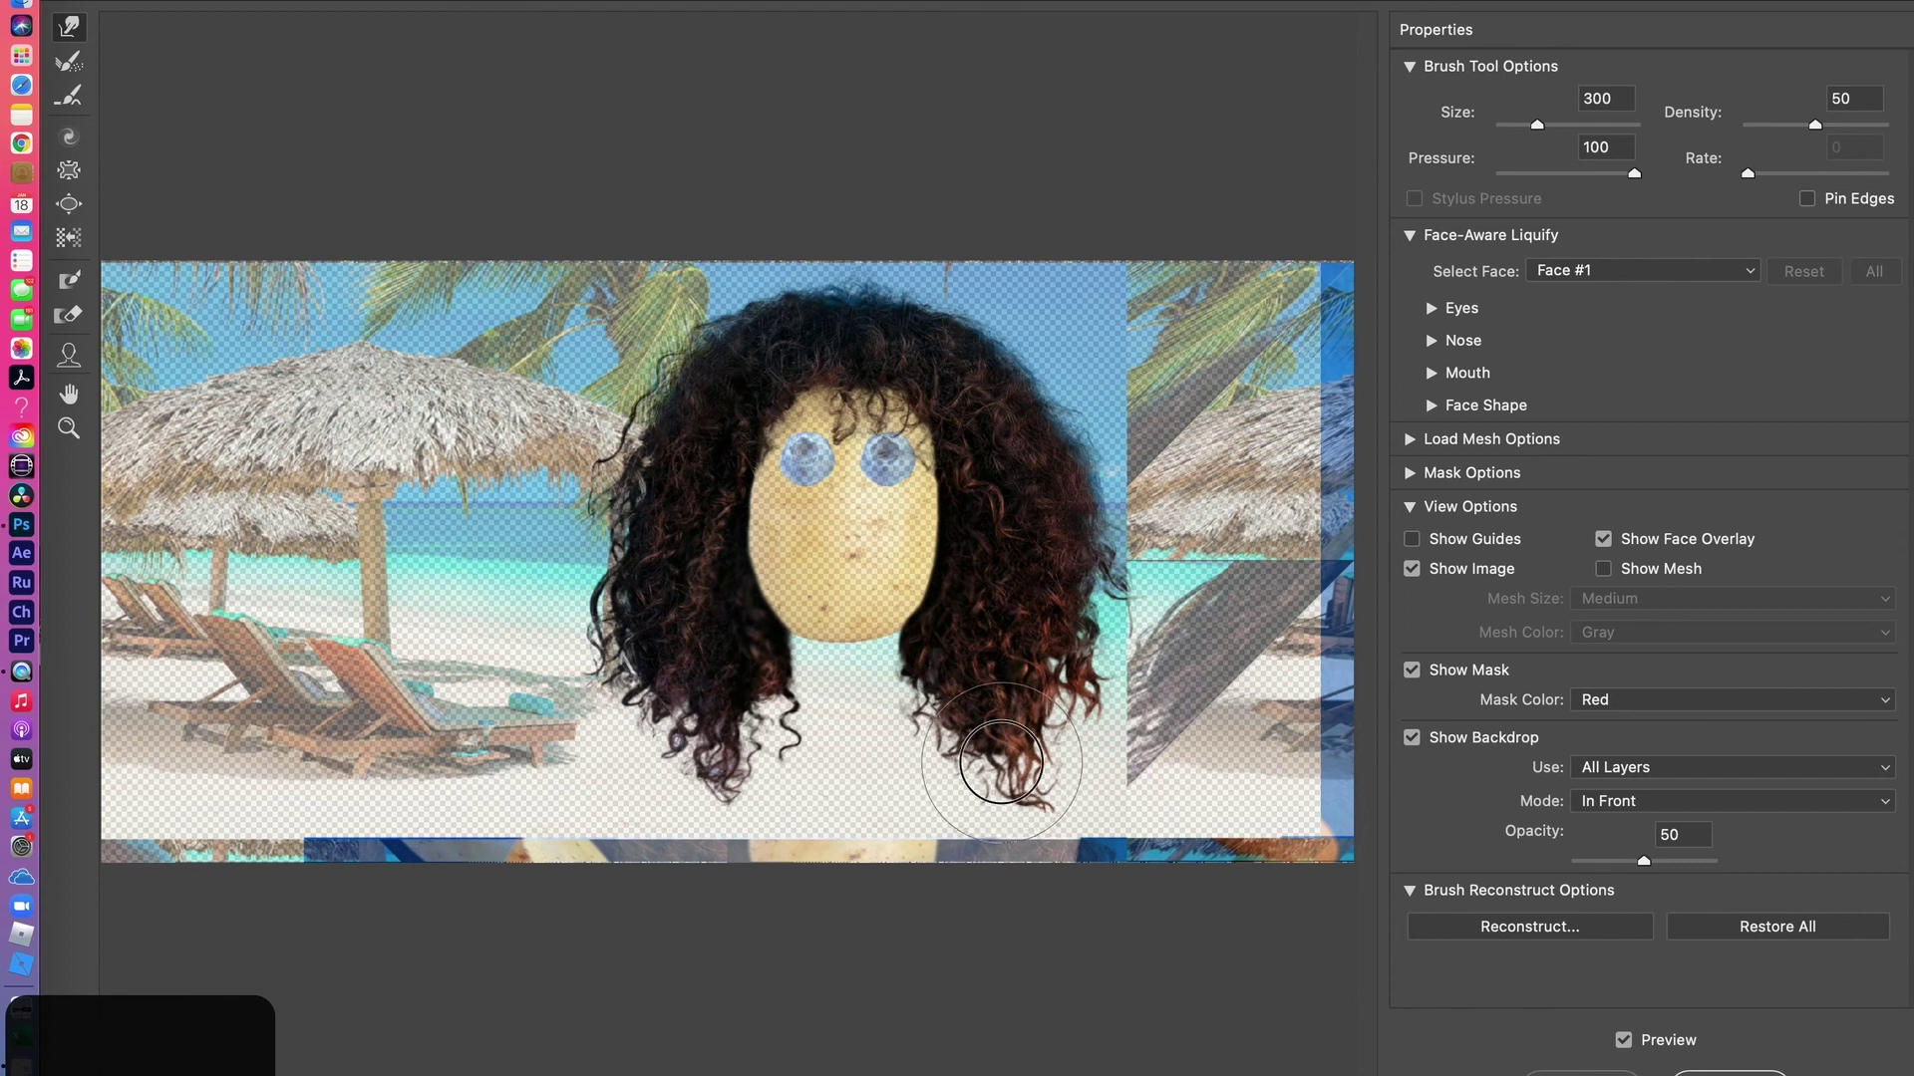
drag(728, 764, 736, 762)
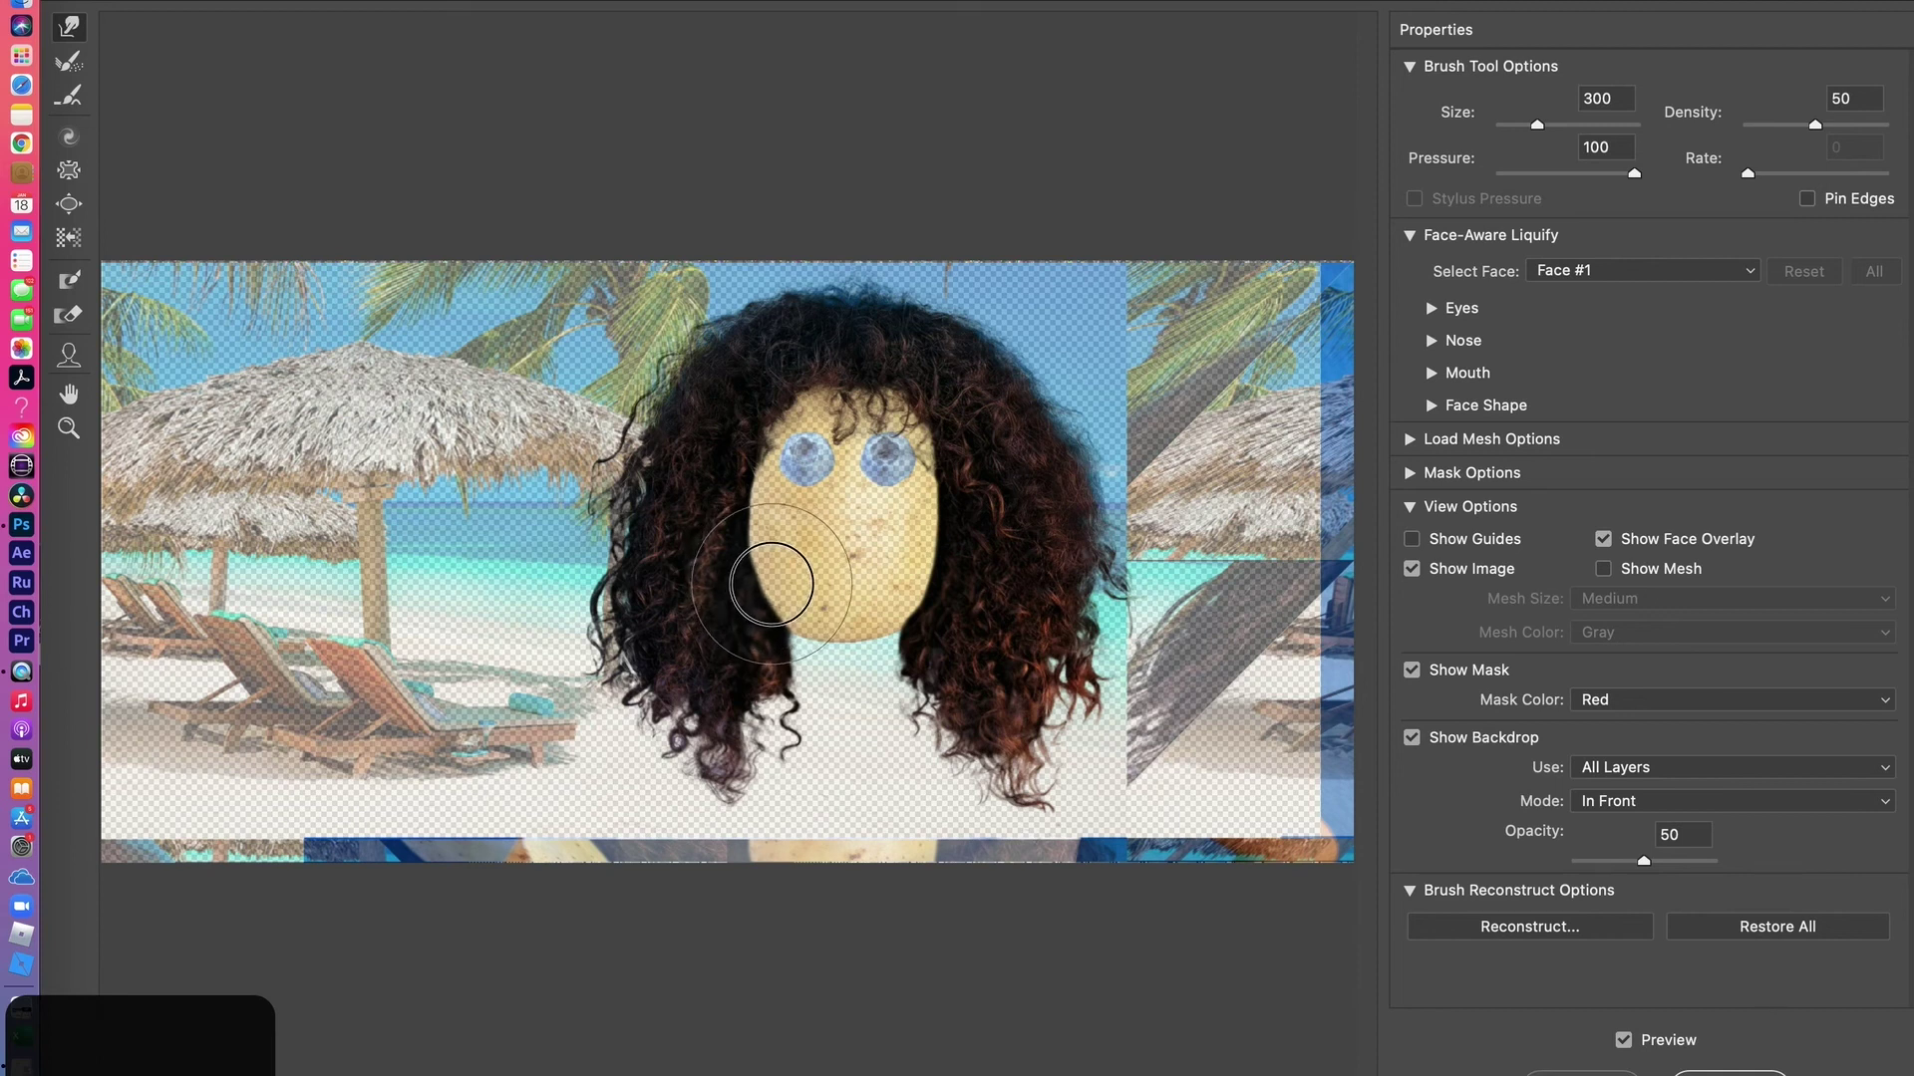
drag(935, 549, 930, 549)
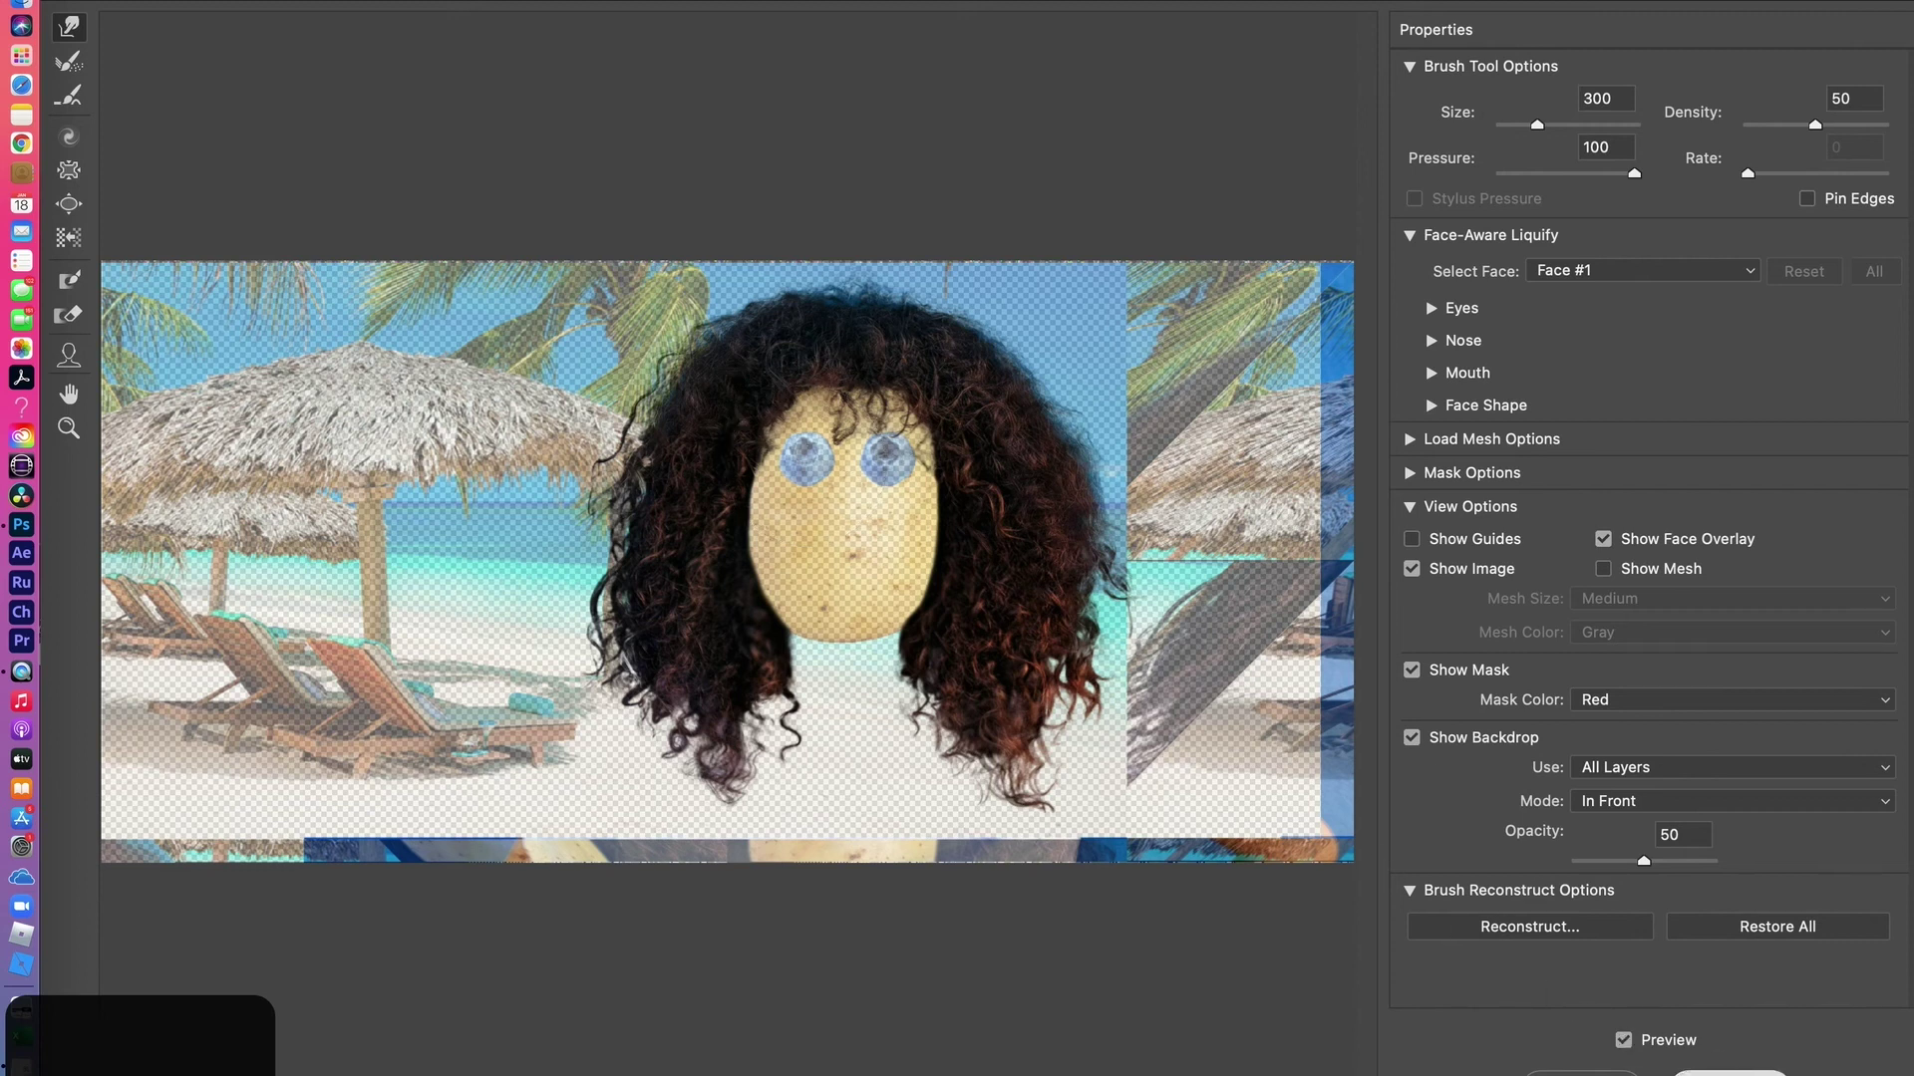
click(1729, 1072)
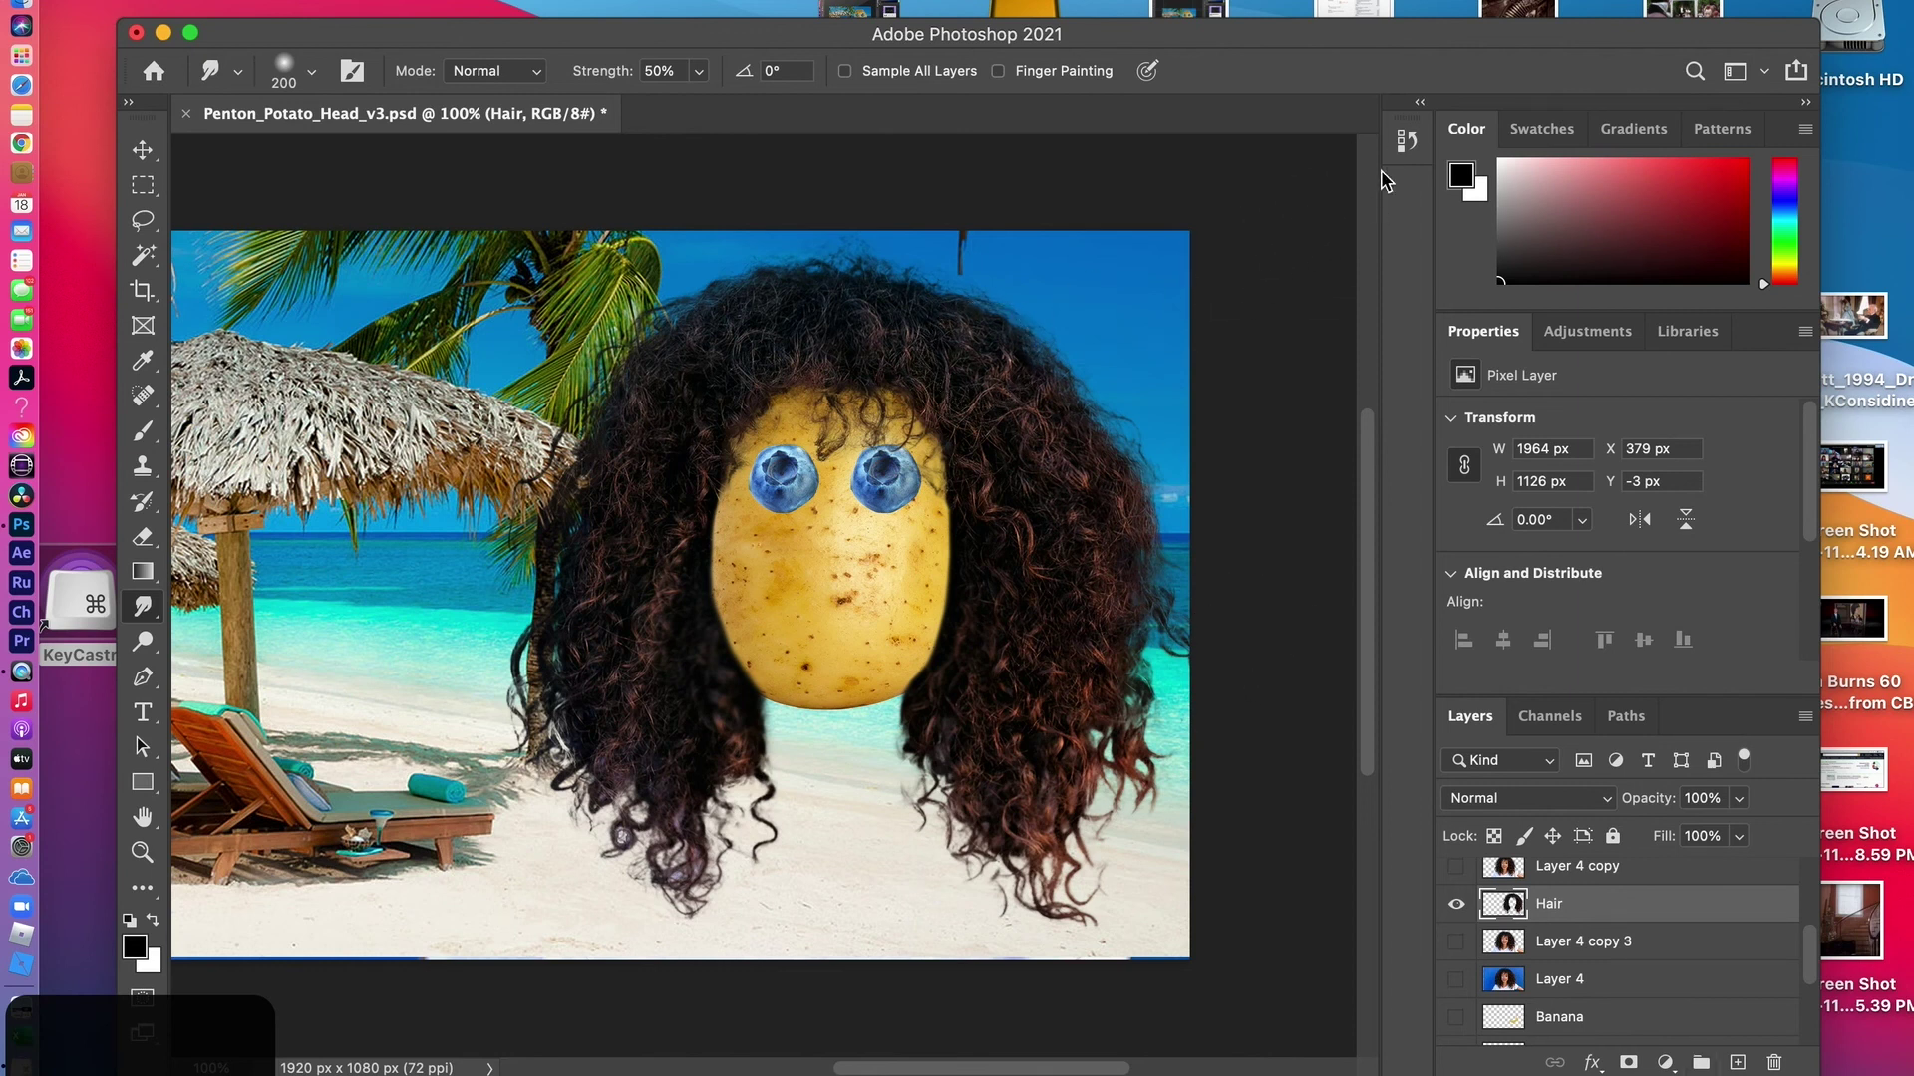
Compare the hair before and after the Liquify edit using the document history
click(1408, 139)
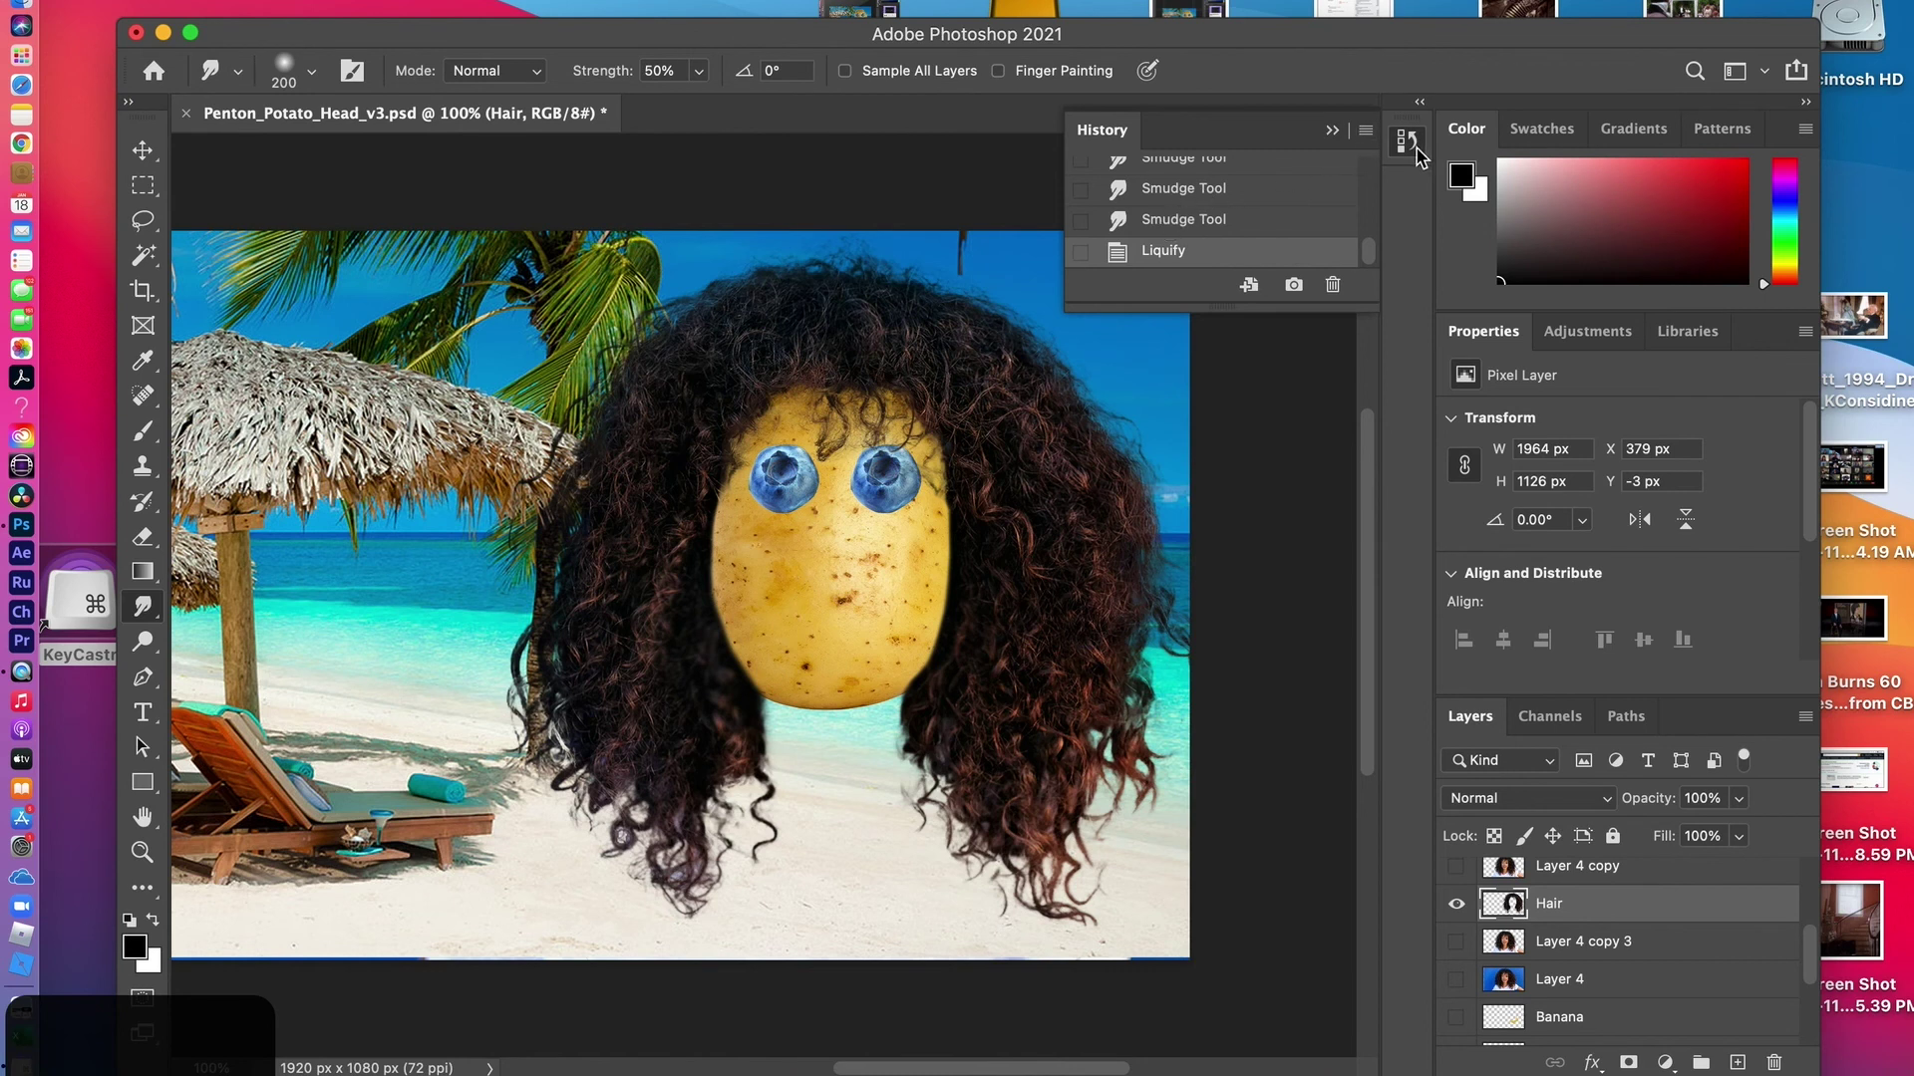
click(1158, 221)
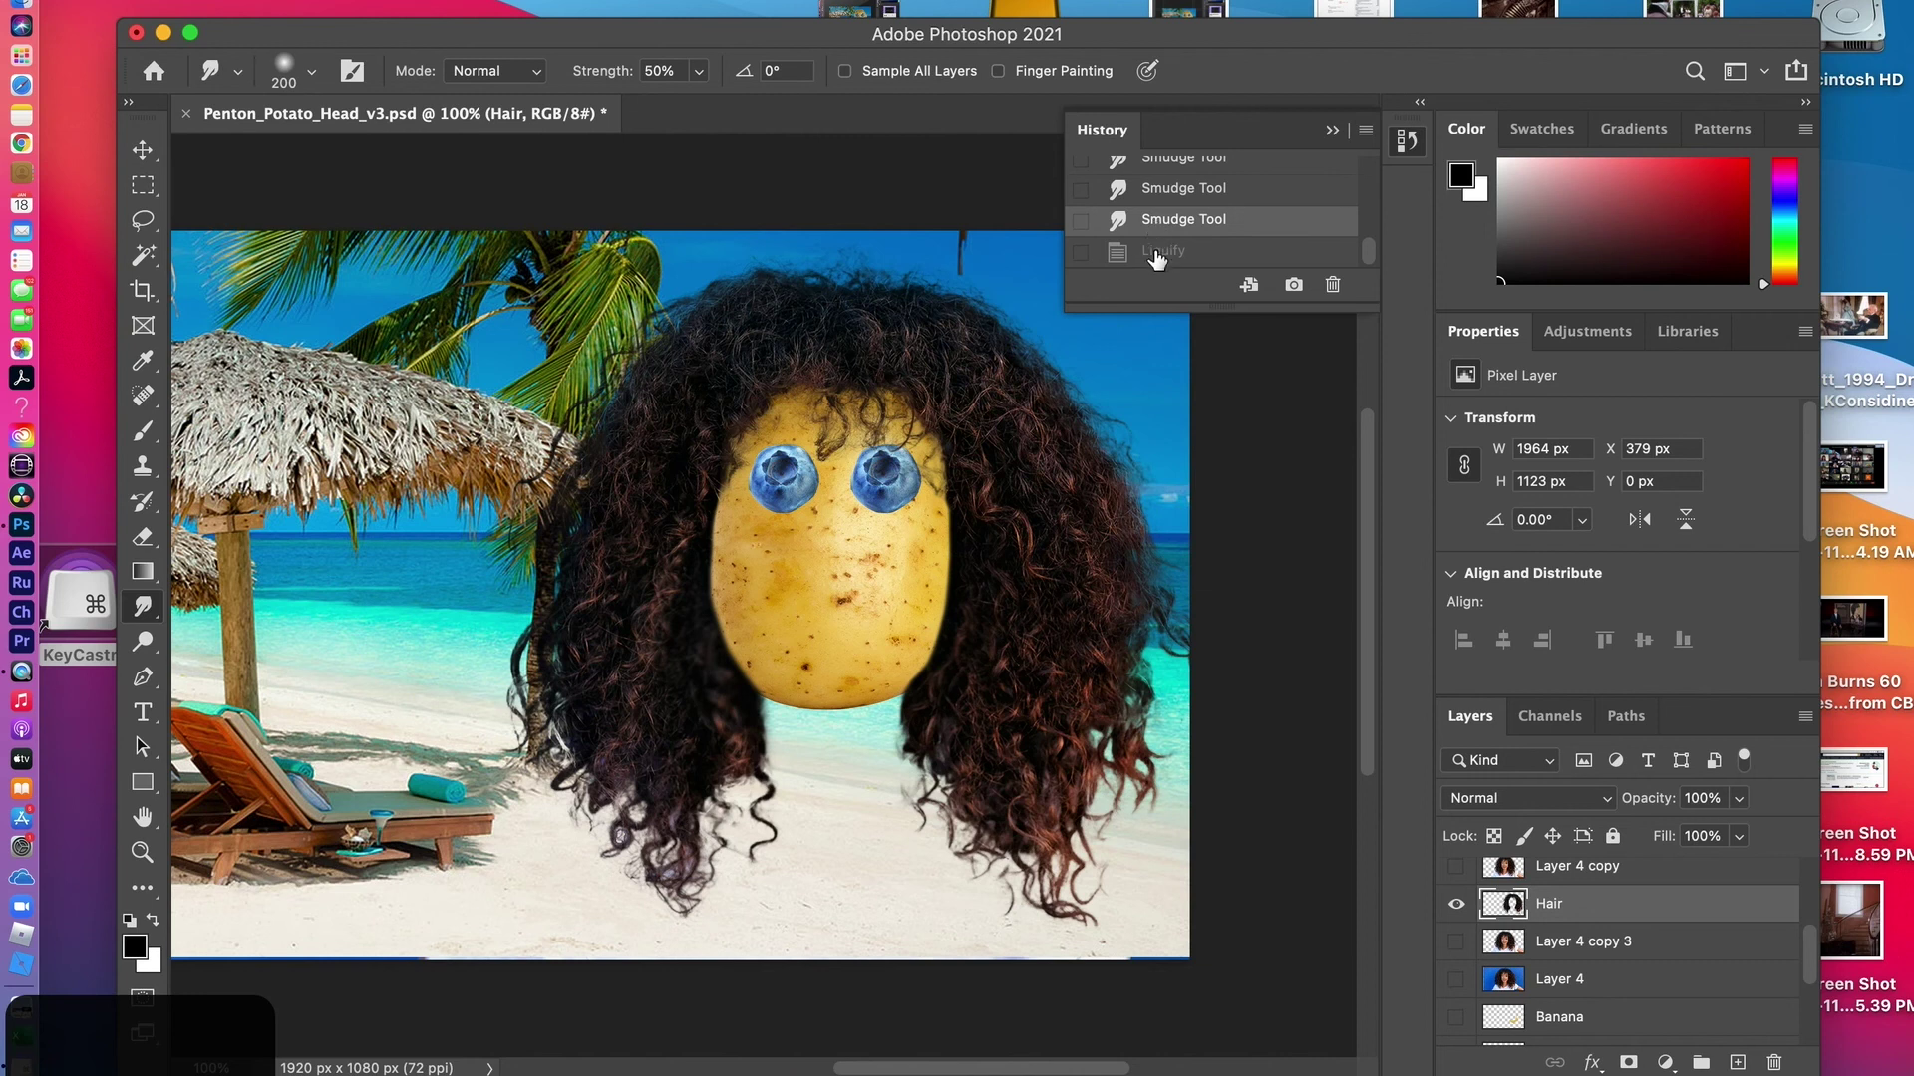
click(1157, 253)
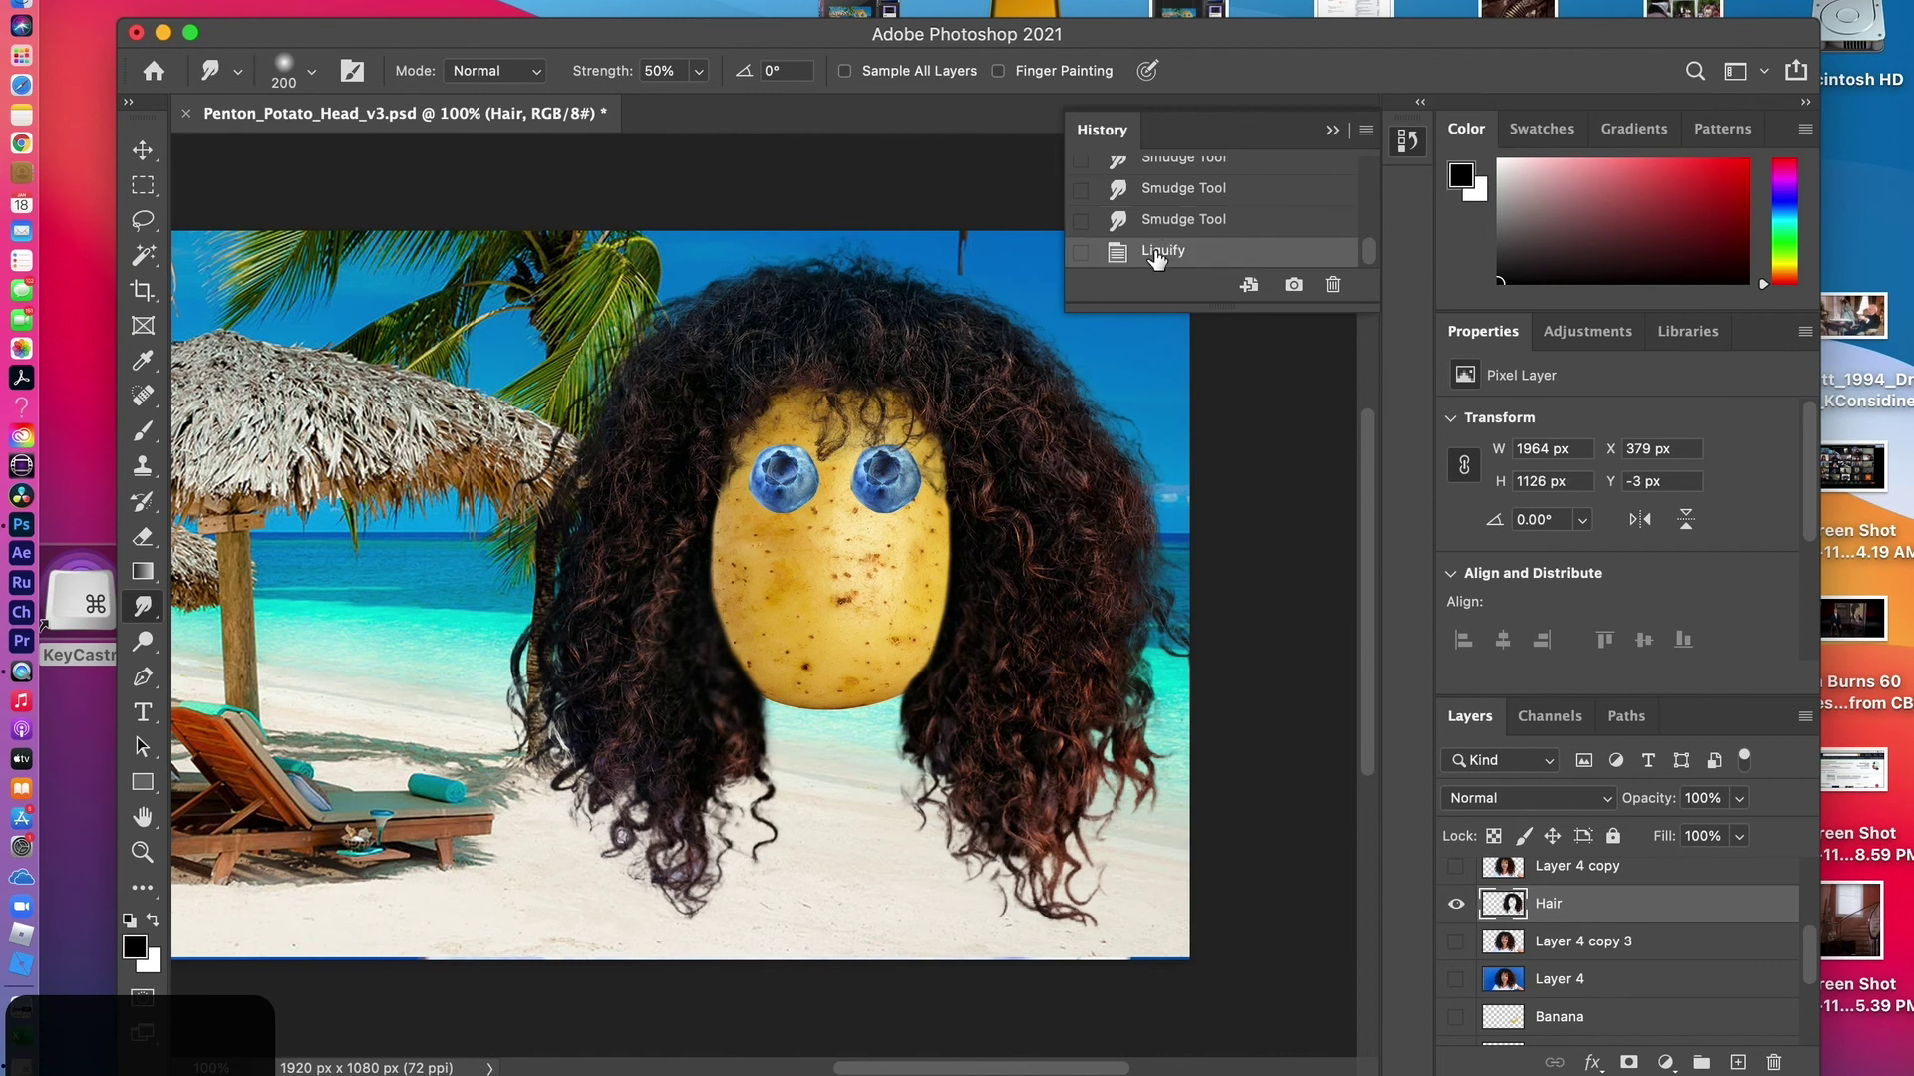
click(1153, 221)
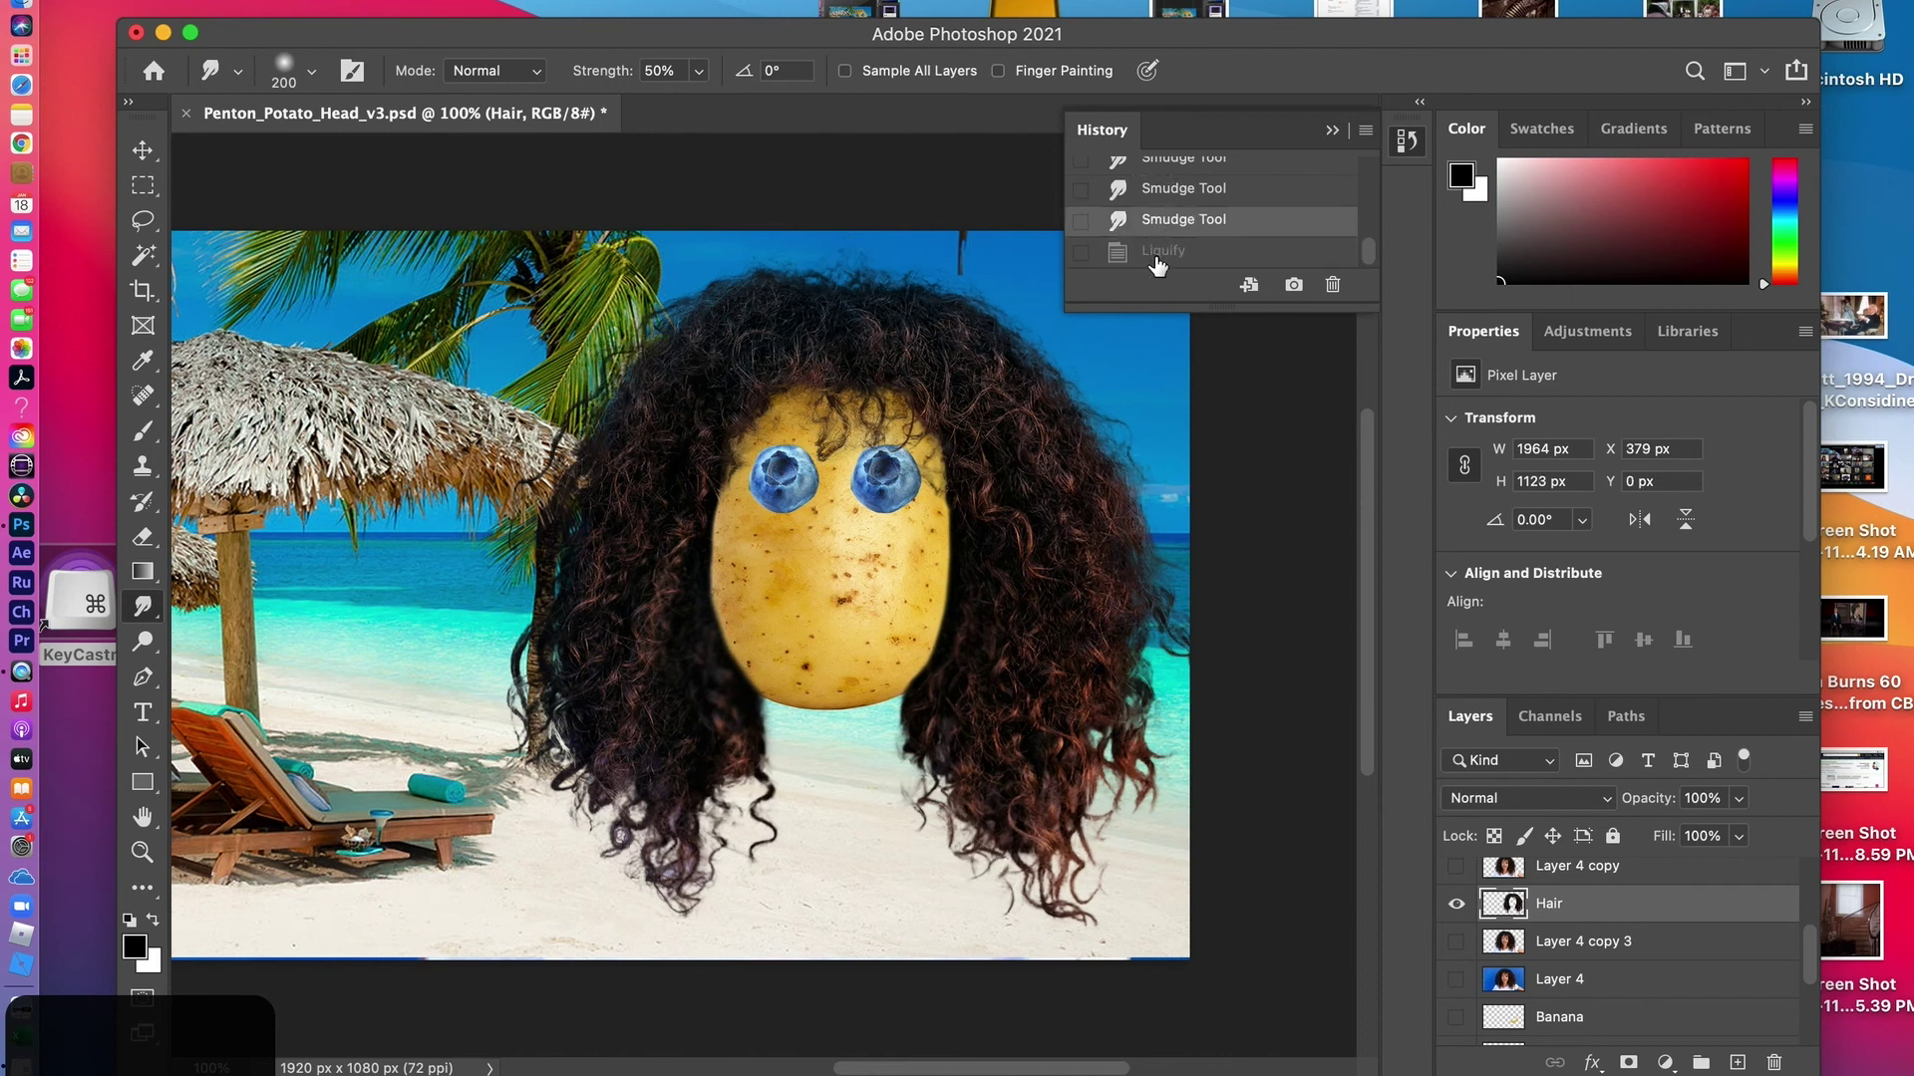
click(1159, 261)
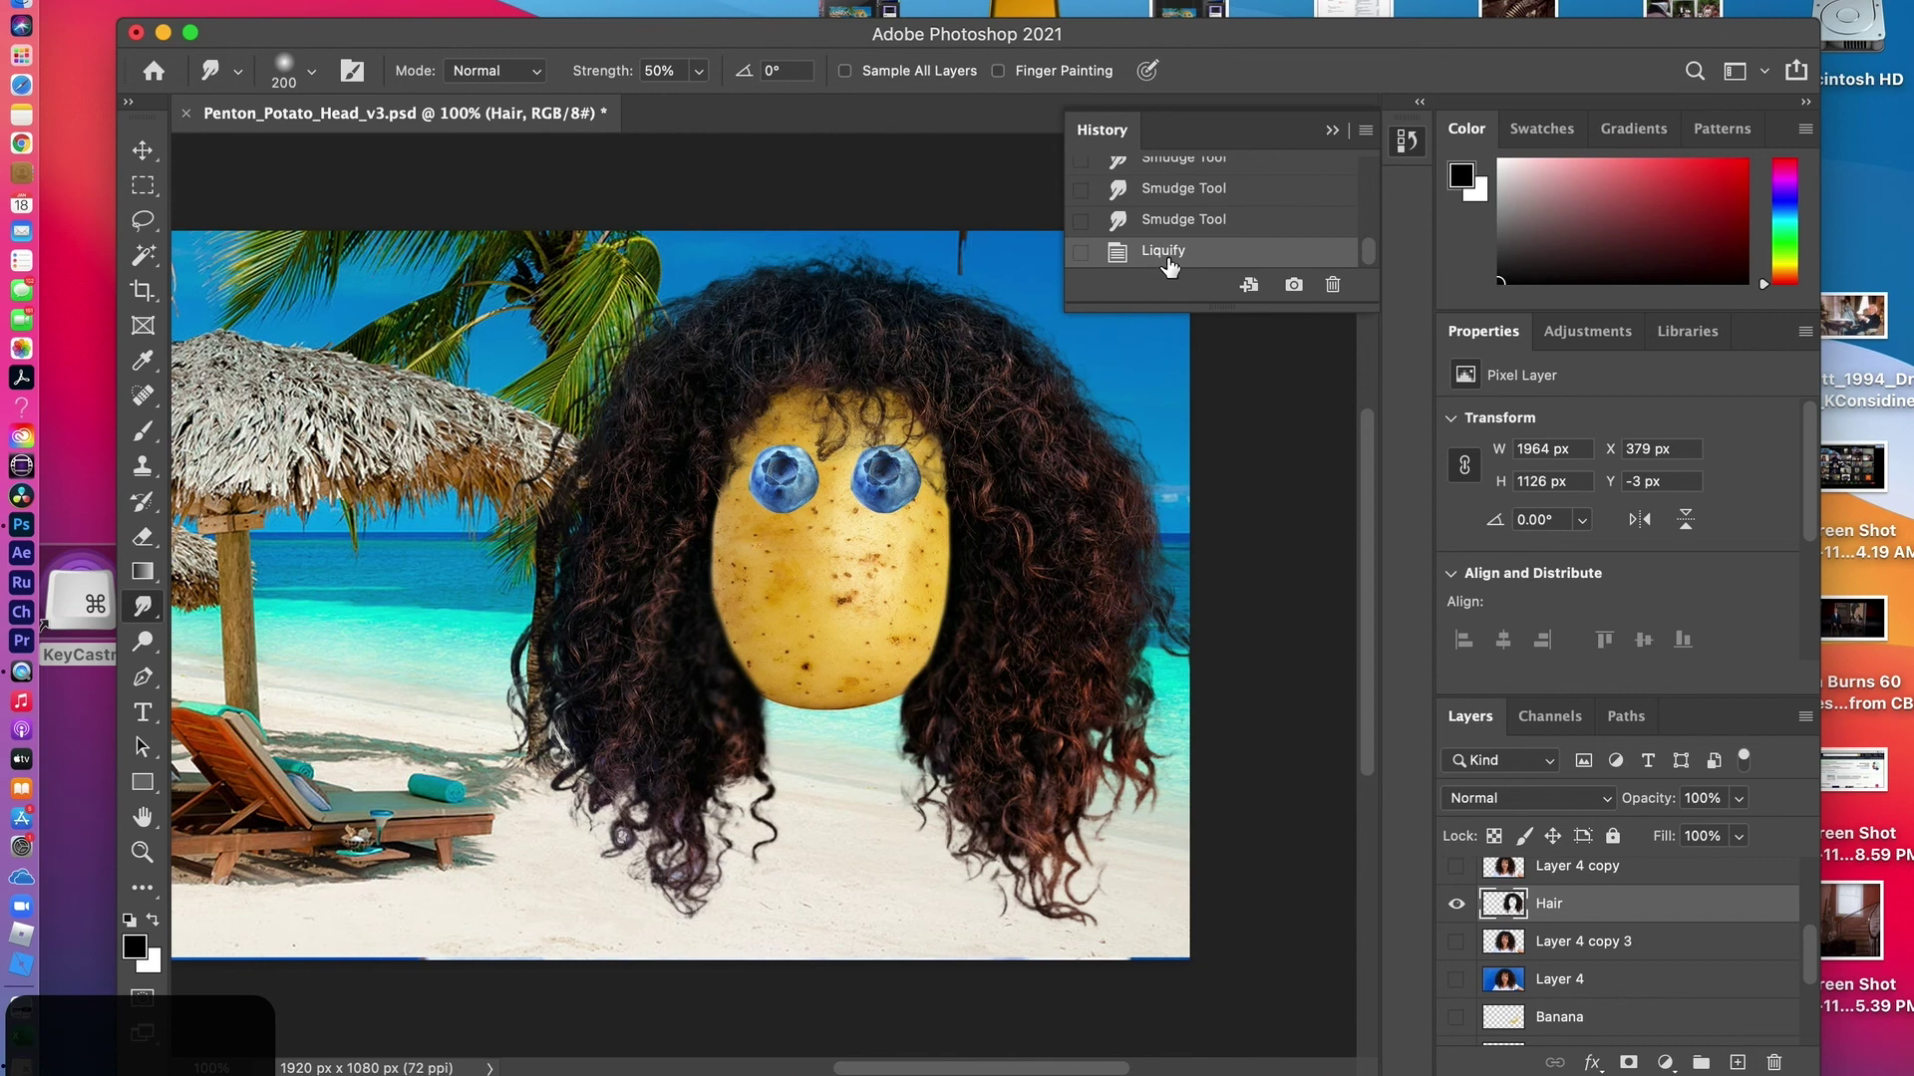
click(613, 1)
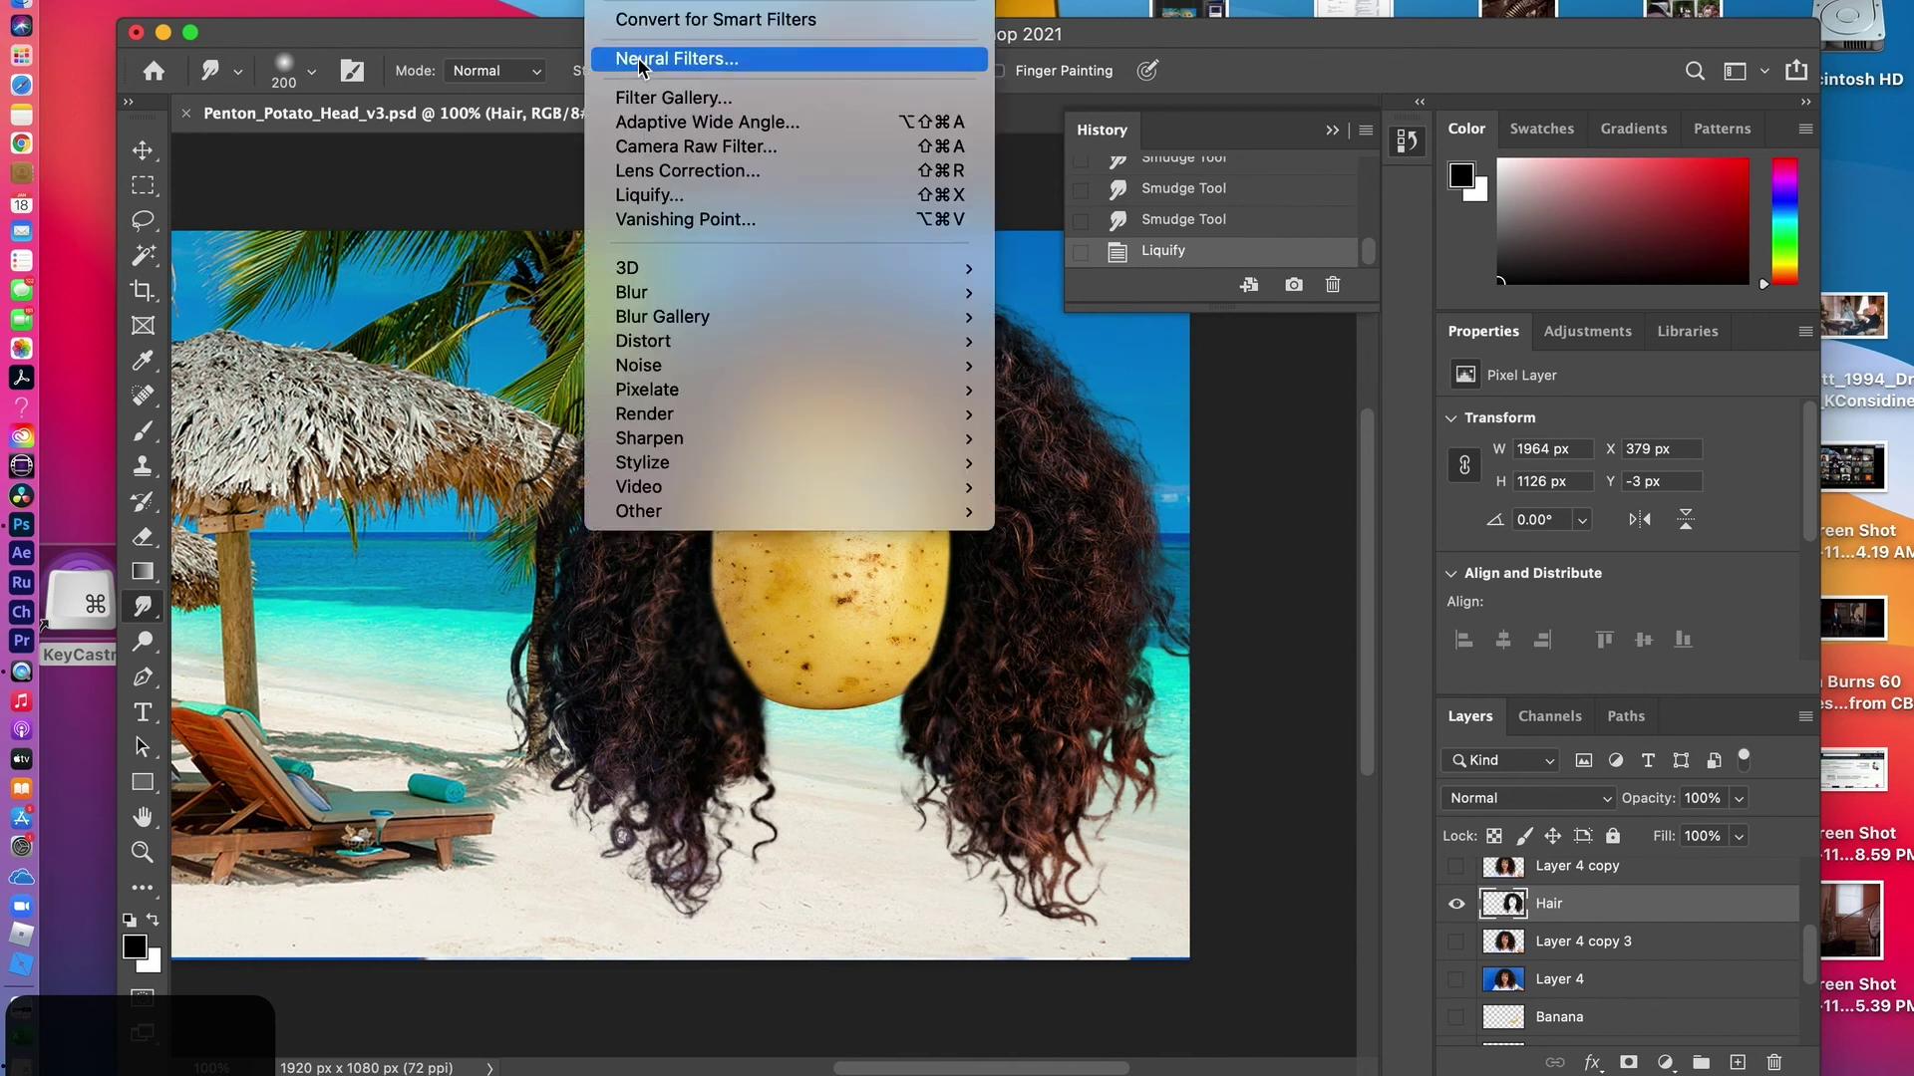
click(655, 194)
click(1105, 40)
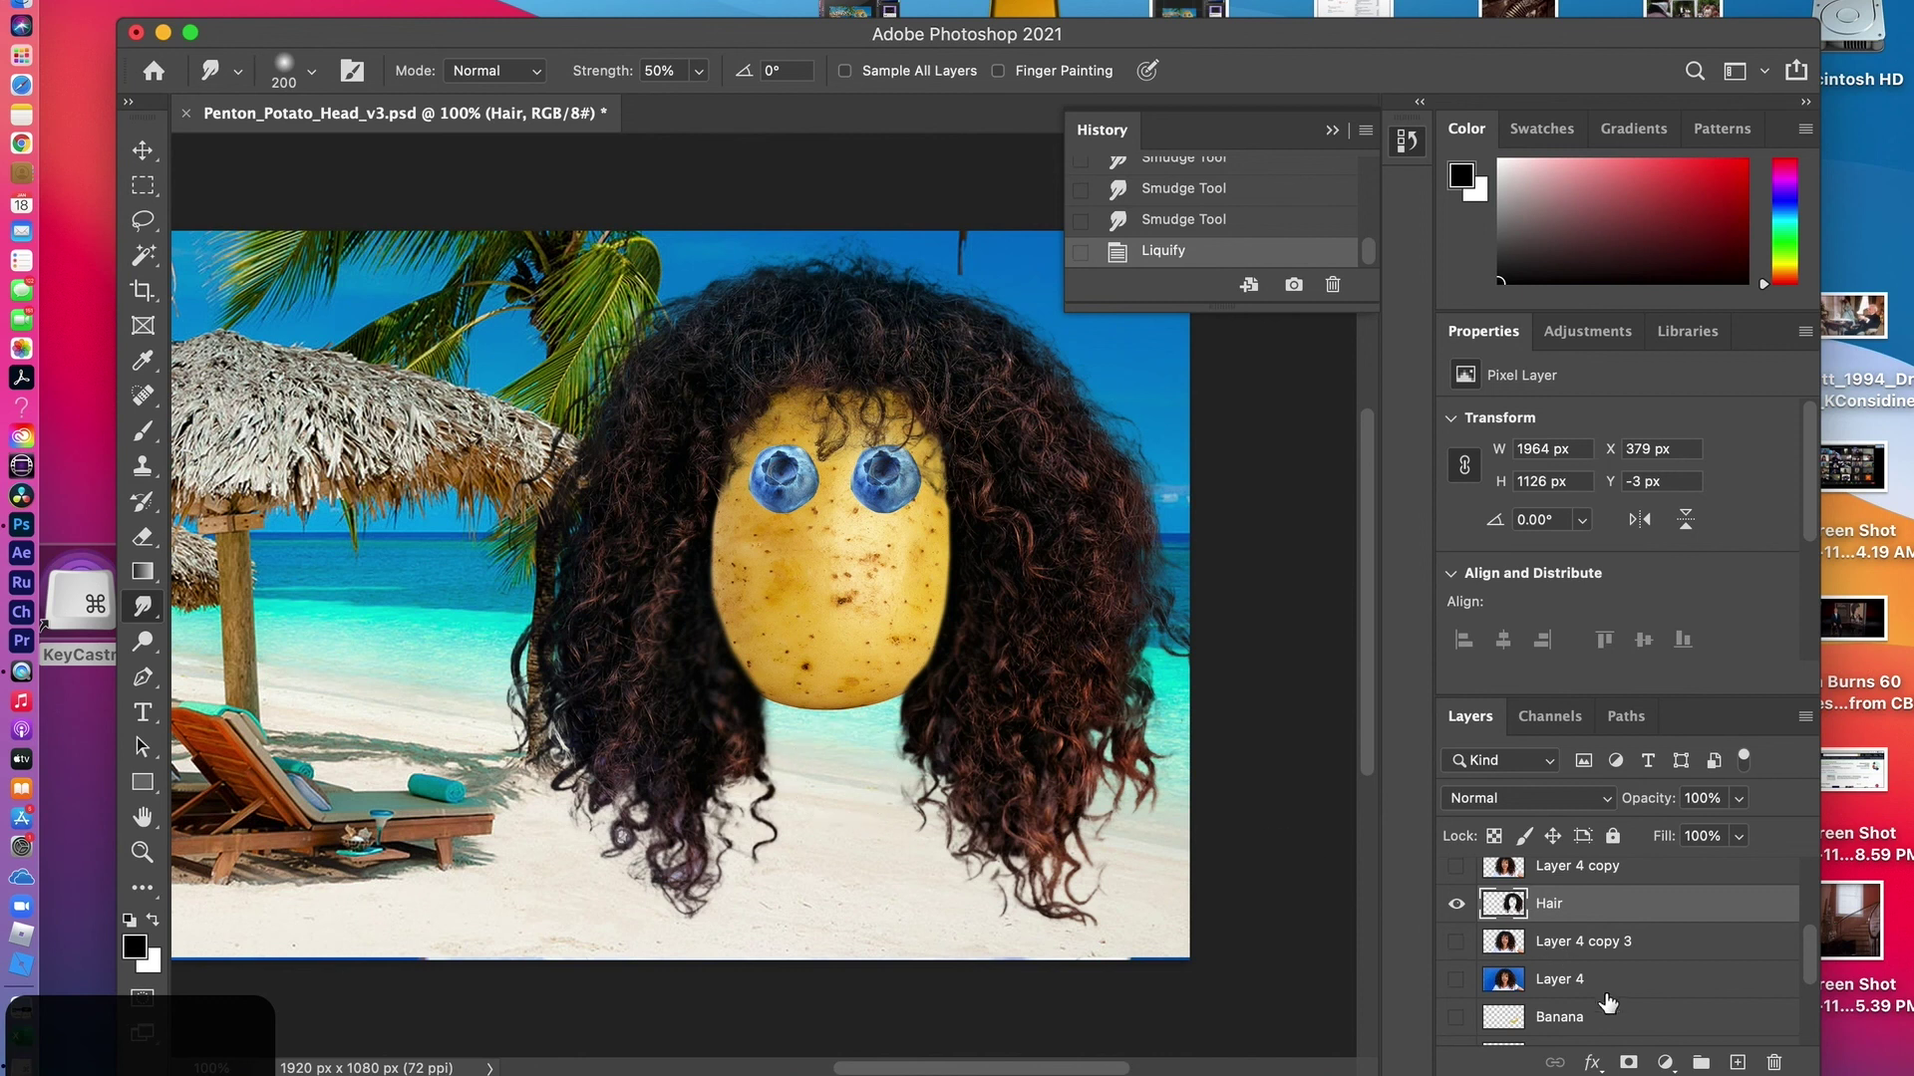
Try to pull a neck down from the bottom of the Potato Head layer with Liquify's size 300 Forward Warp brush
scroll(1607, 1002, down, 3)
click(1575, 1009)
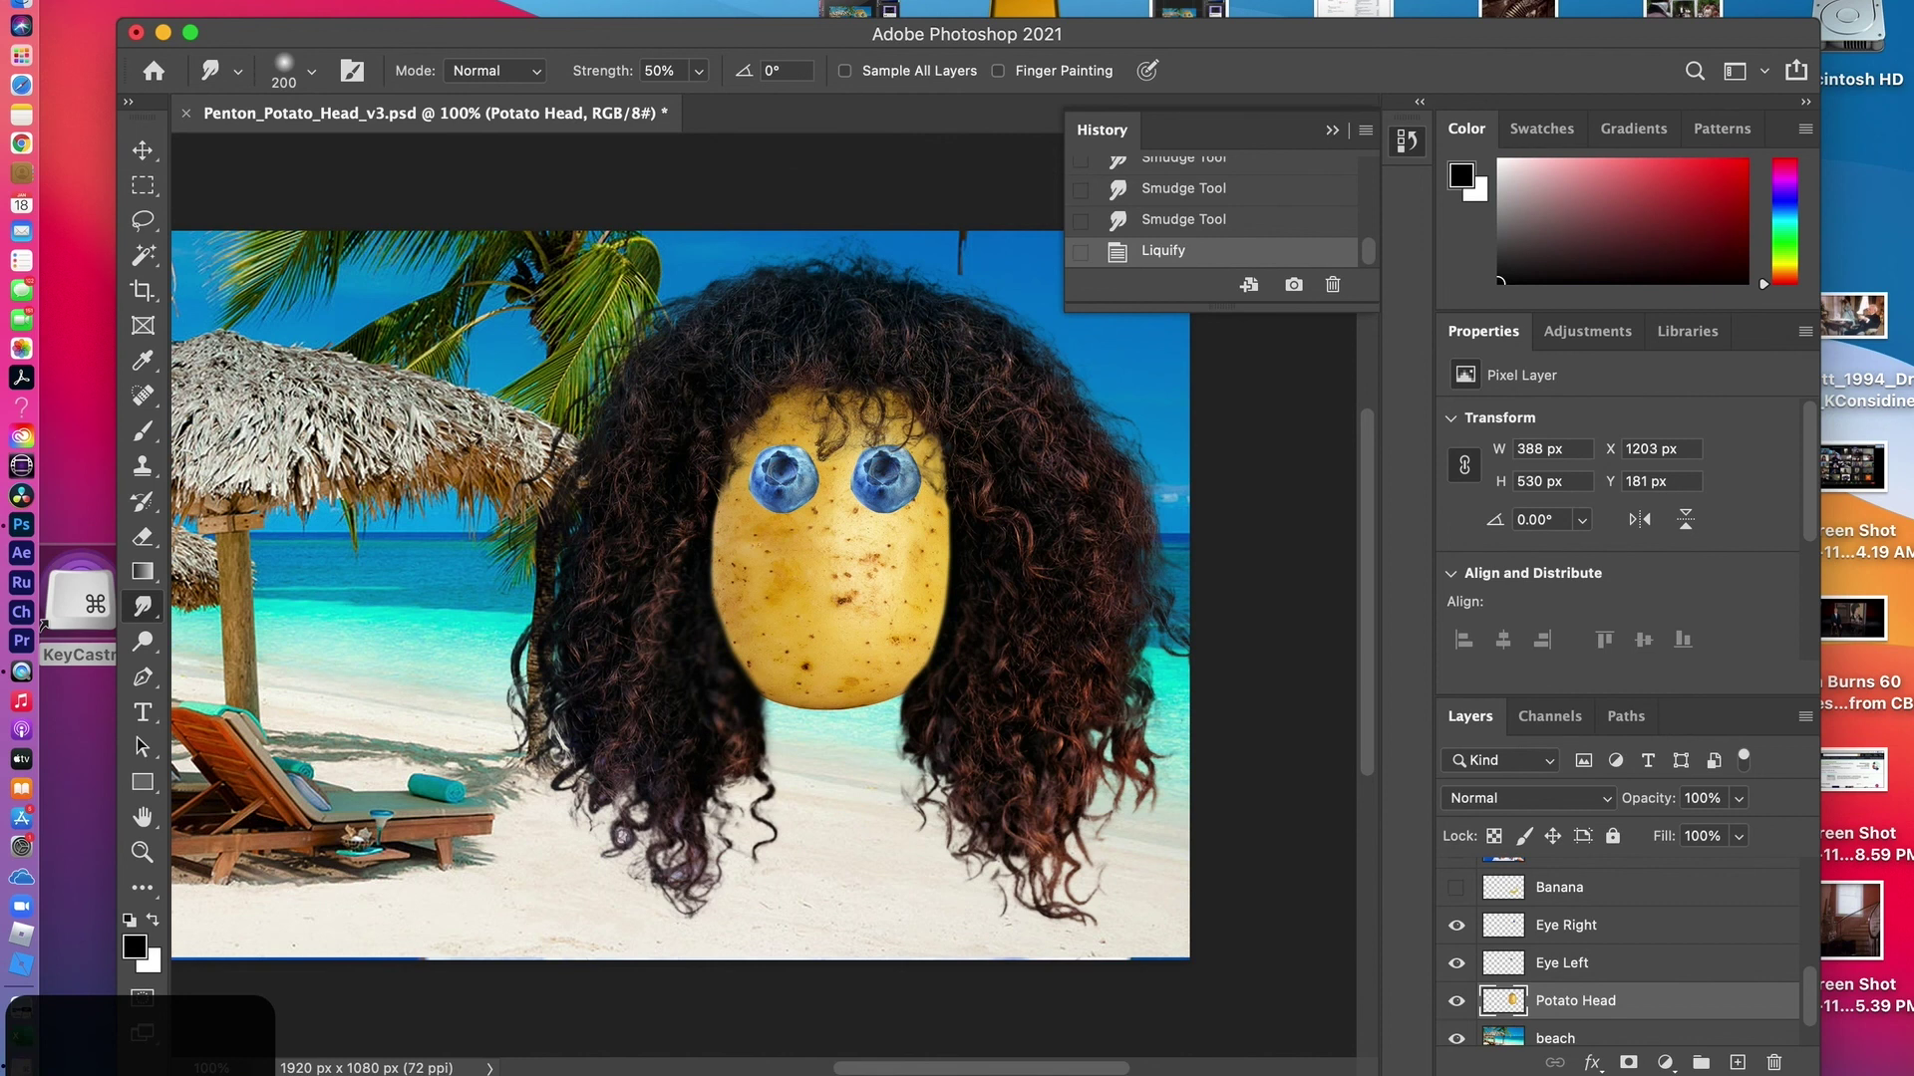
click(616, 1)
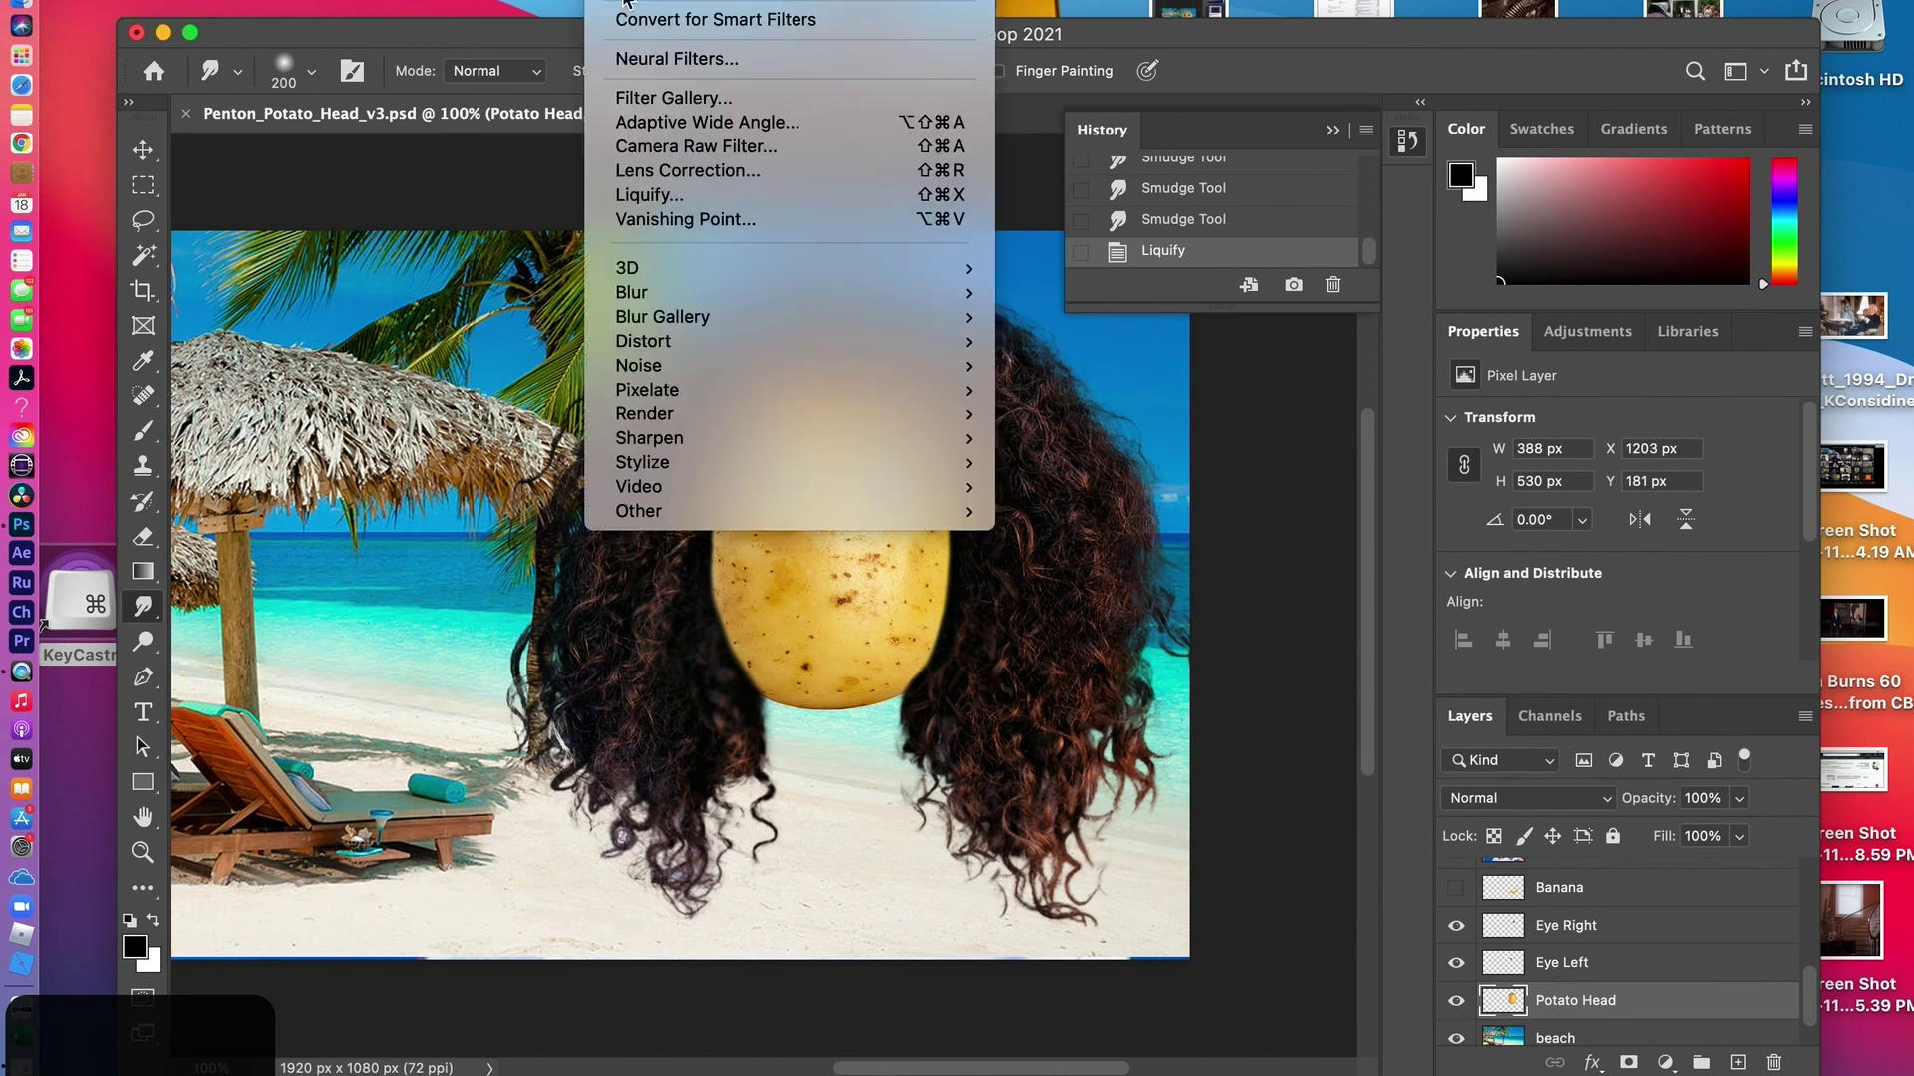
click(643, 200)
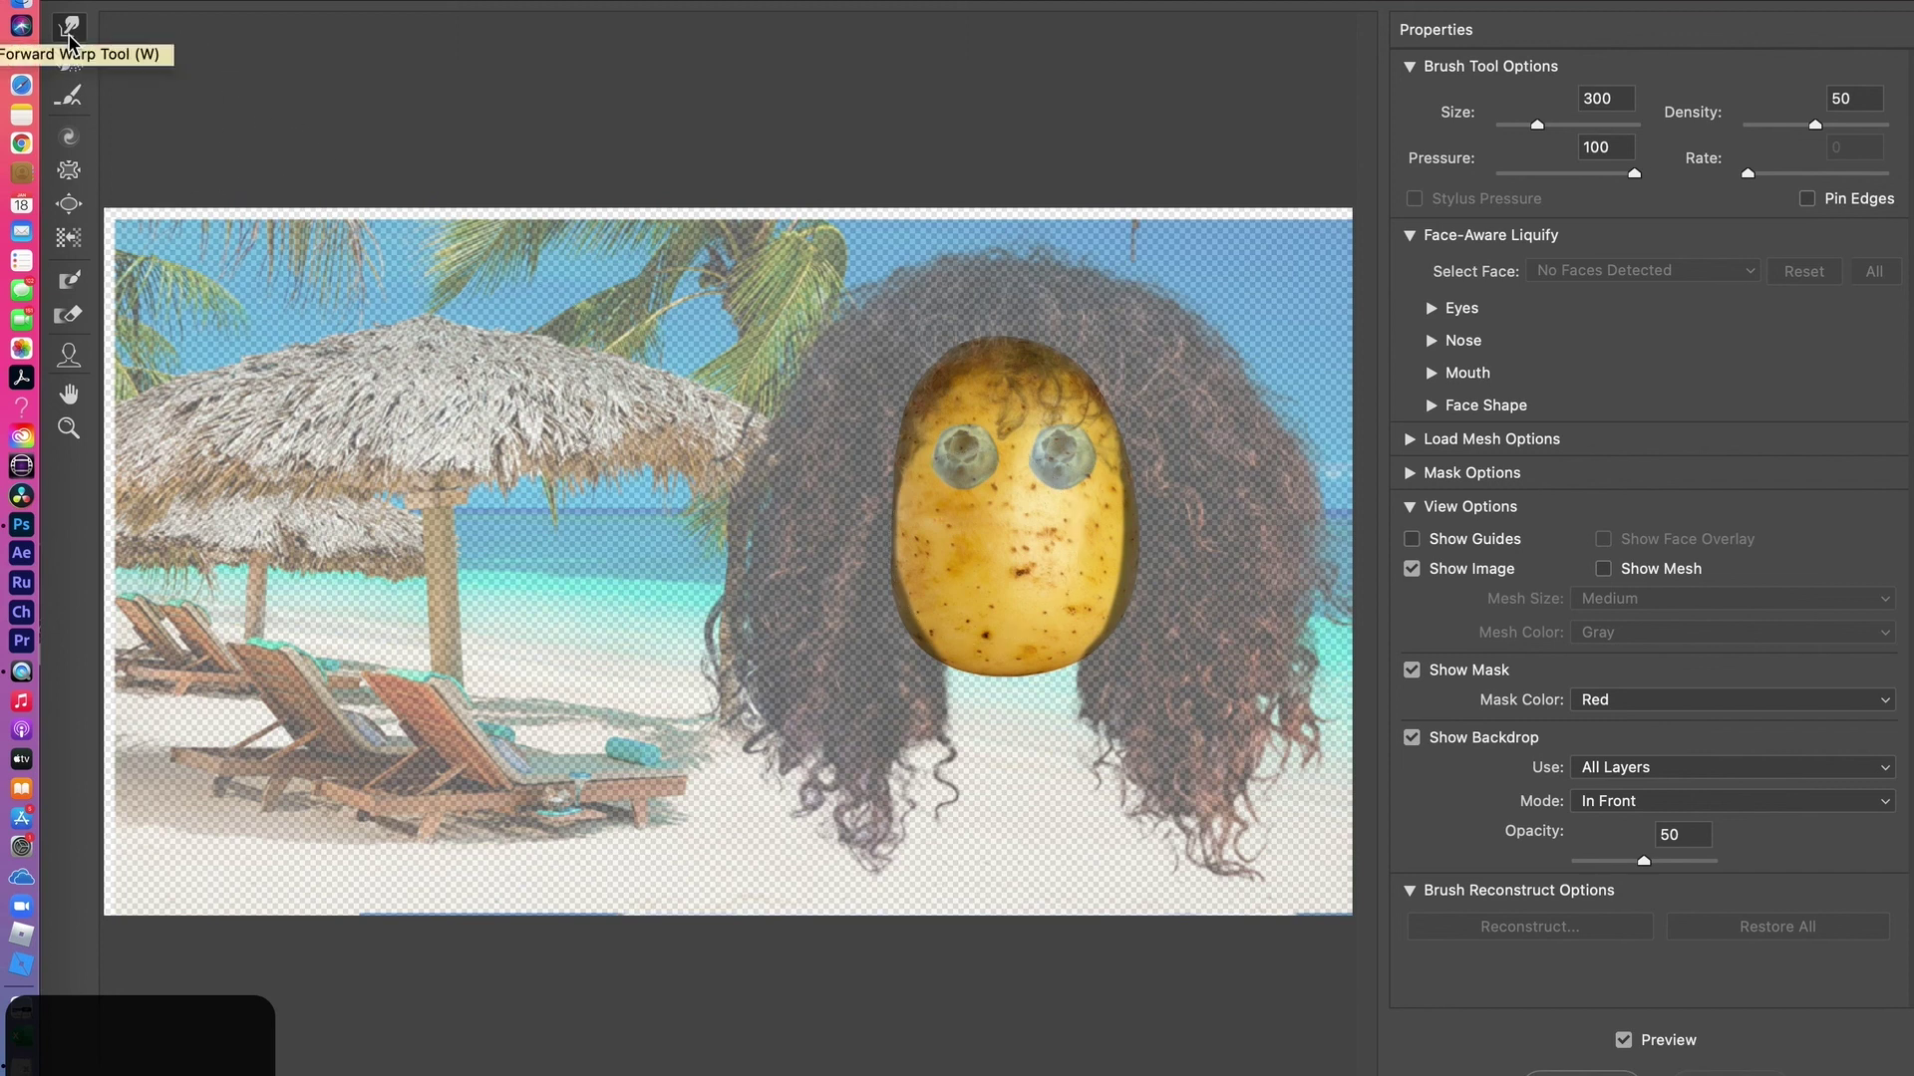
mouse_move(1005, 664)
mouse_down()
mouse_move(1017, 798)
mouse_move(995, 802)
mouse_move(996, 760)
mouse_move(963, 774)
mouse_move(1132, 796)
mouse_move(1046, 811)
mouse_move(1067, 774)
mouse_move(1099, 772)
mouse_up()
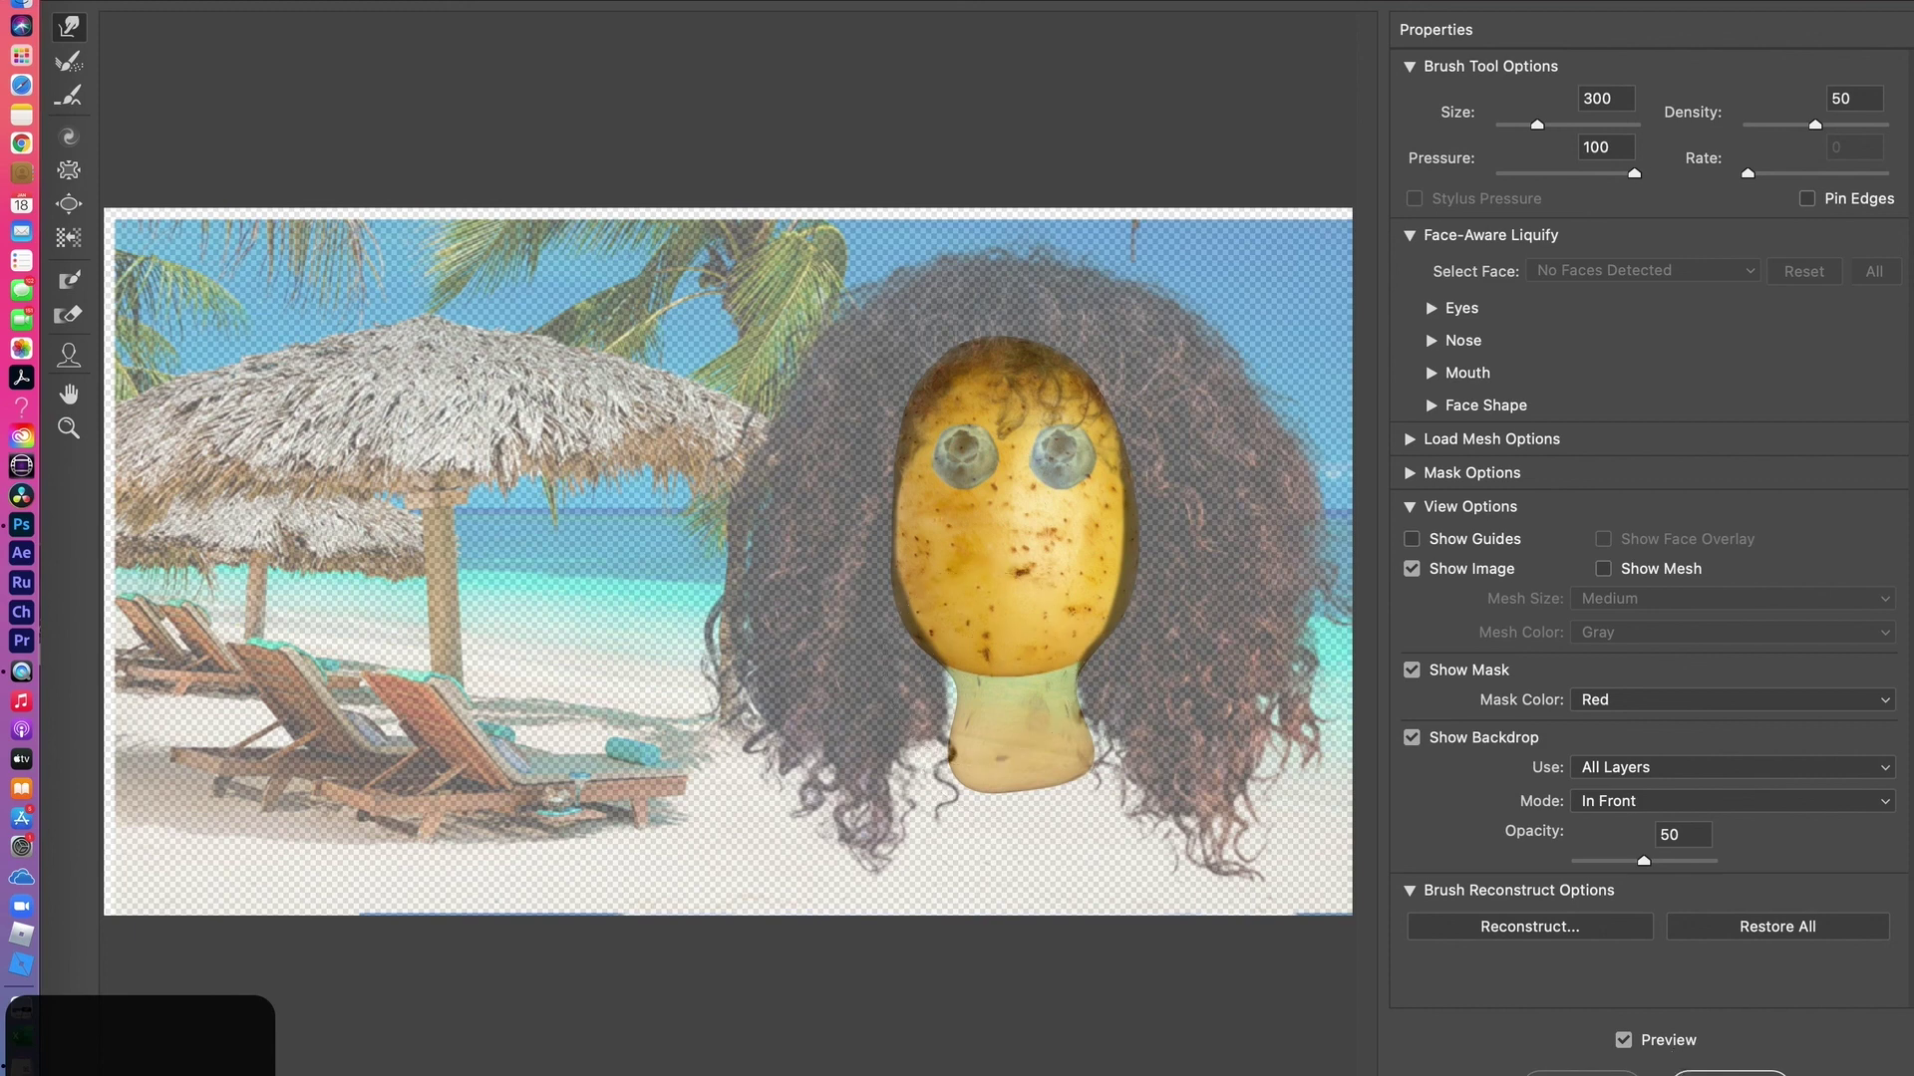
key(Return)
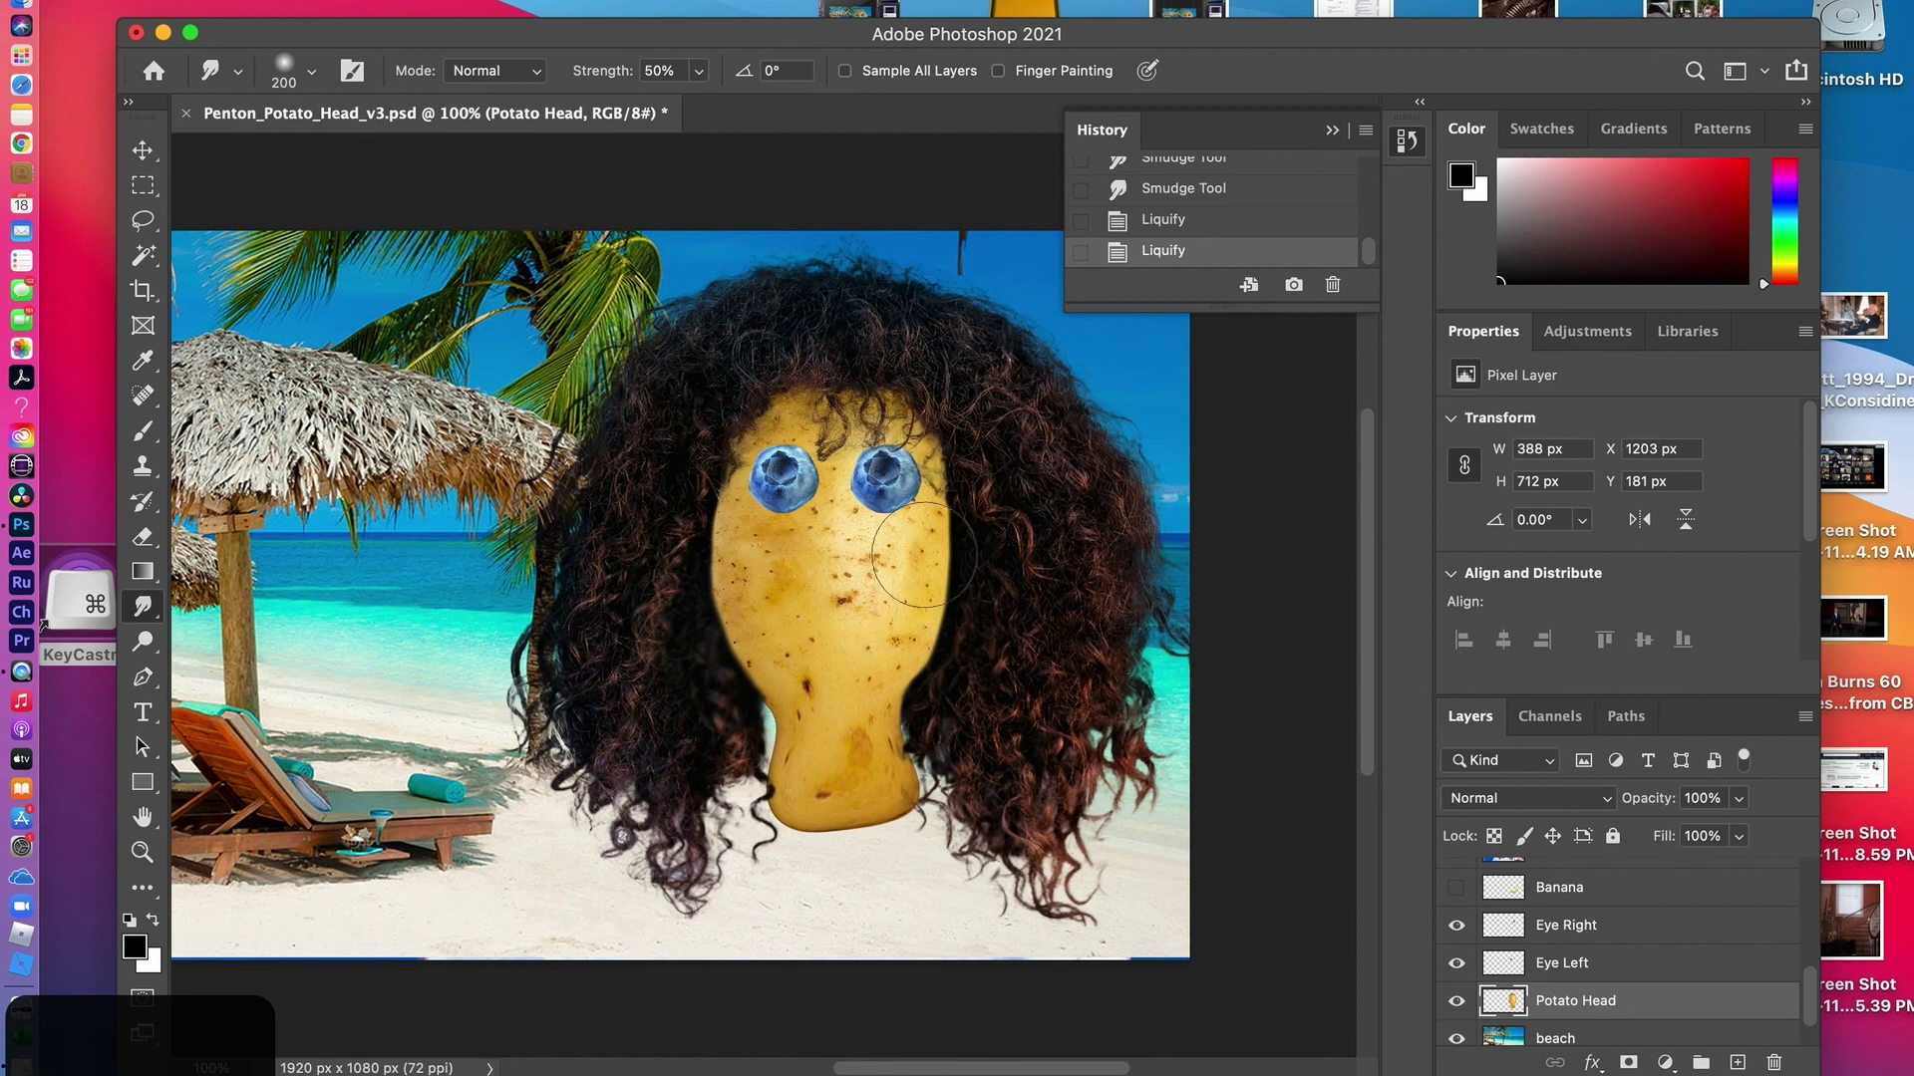
click(1182, 228)
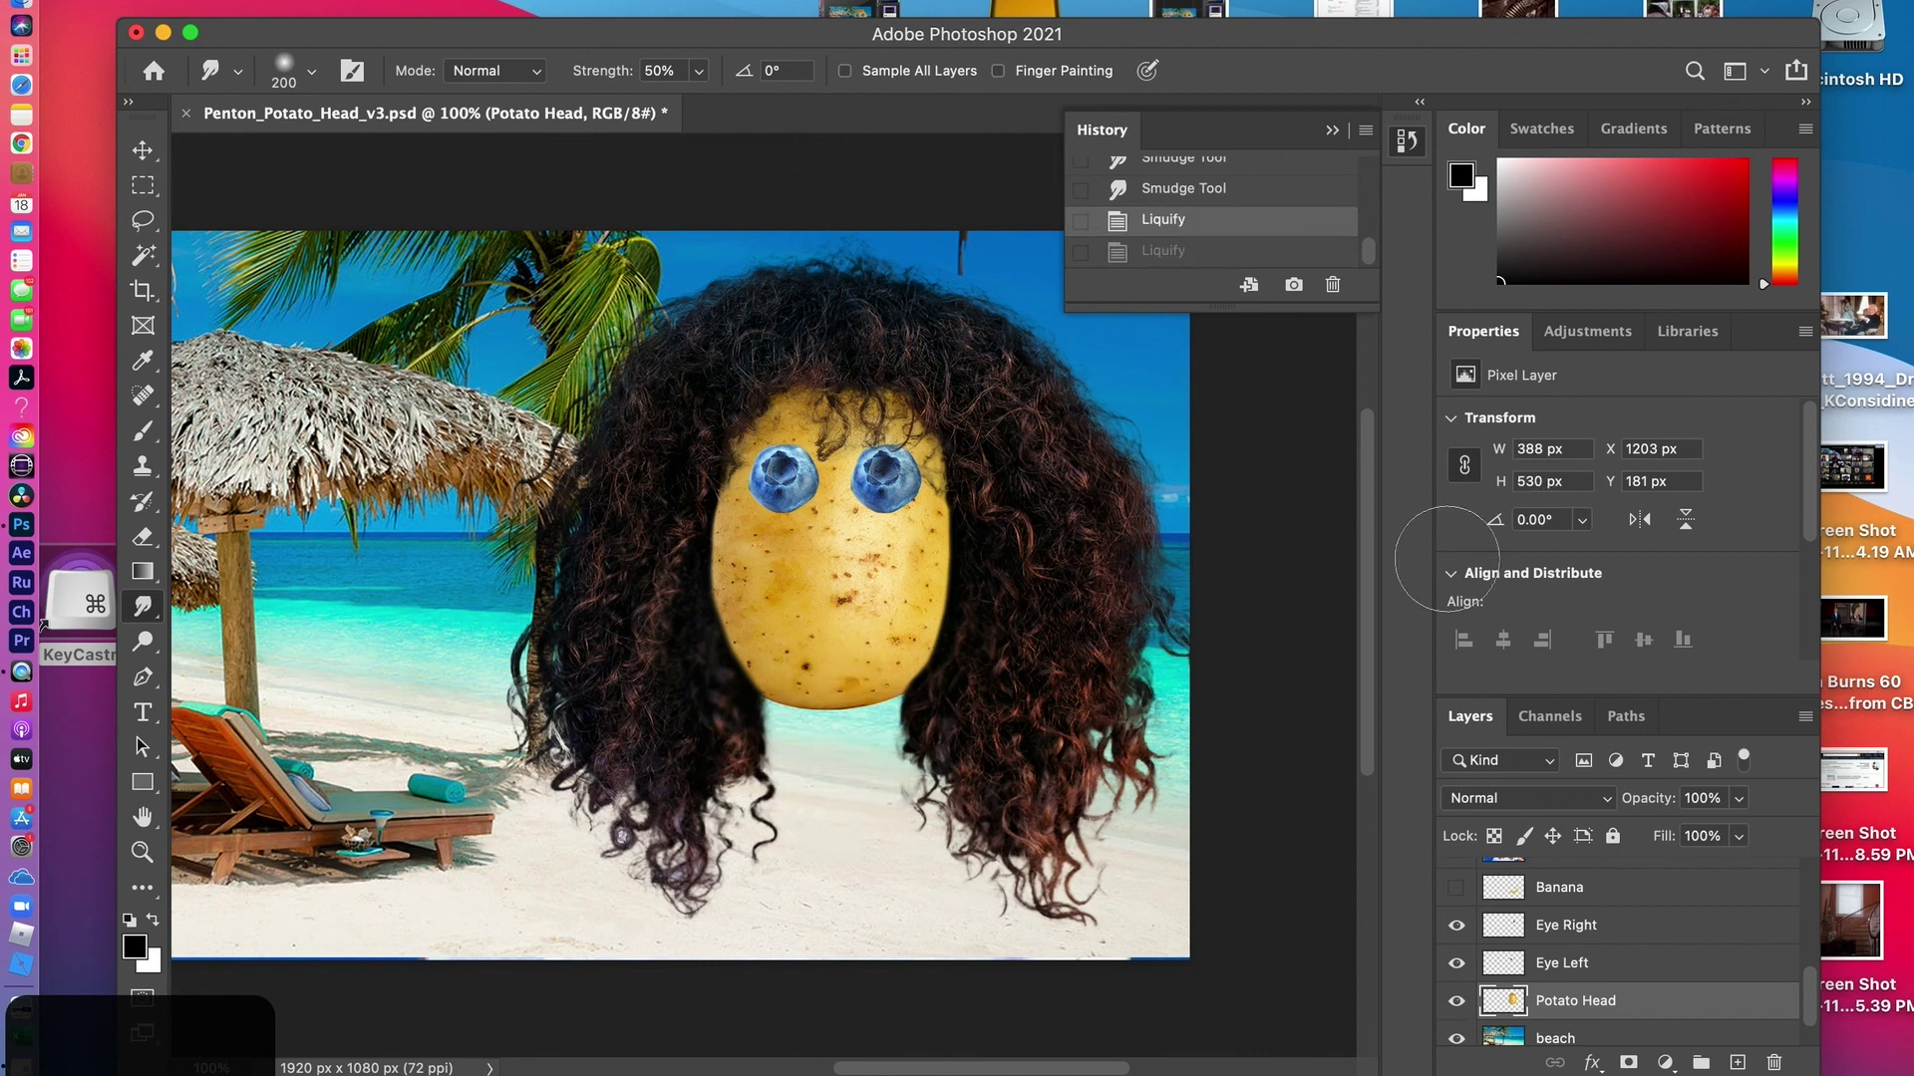
Duplicate the Potato Head layer, and use Liquify's Forward Warp at size 300 to stretch the original's bottom into a broad neck
drag(1704, 1000, 1736, 1060)
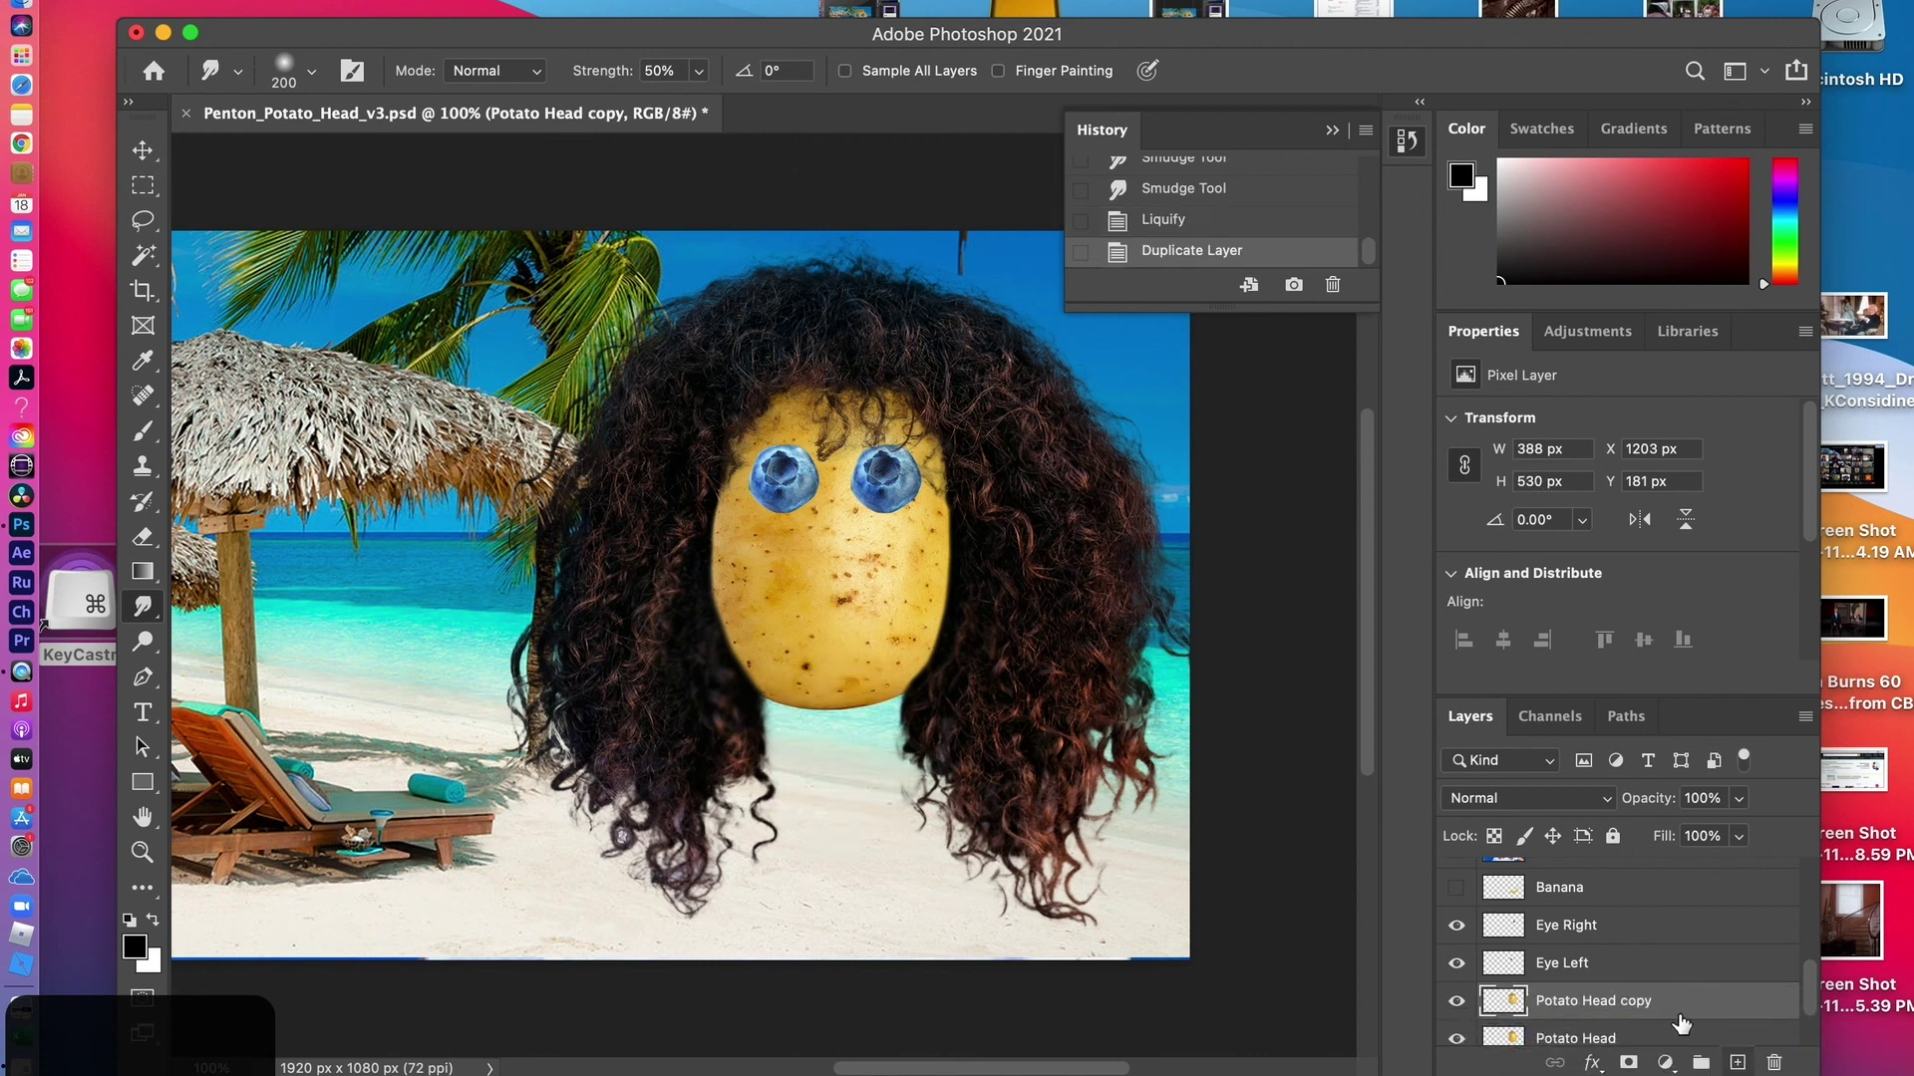
click(1593, 1038)
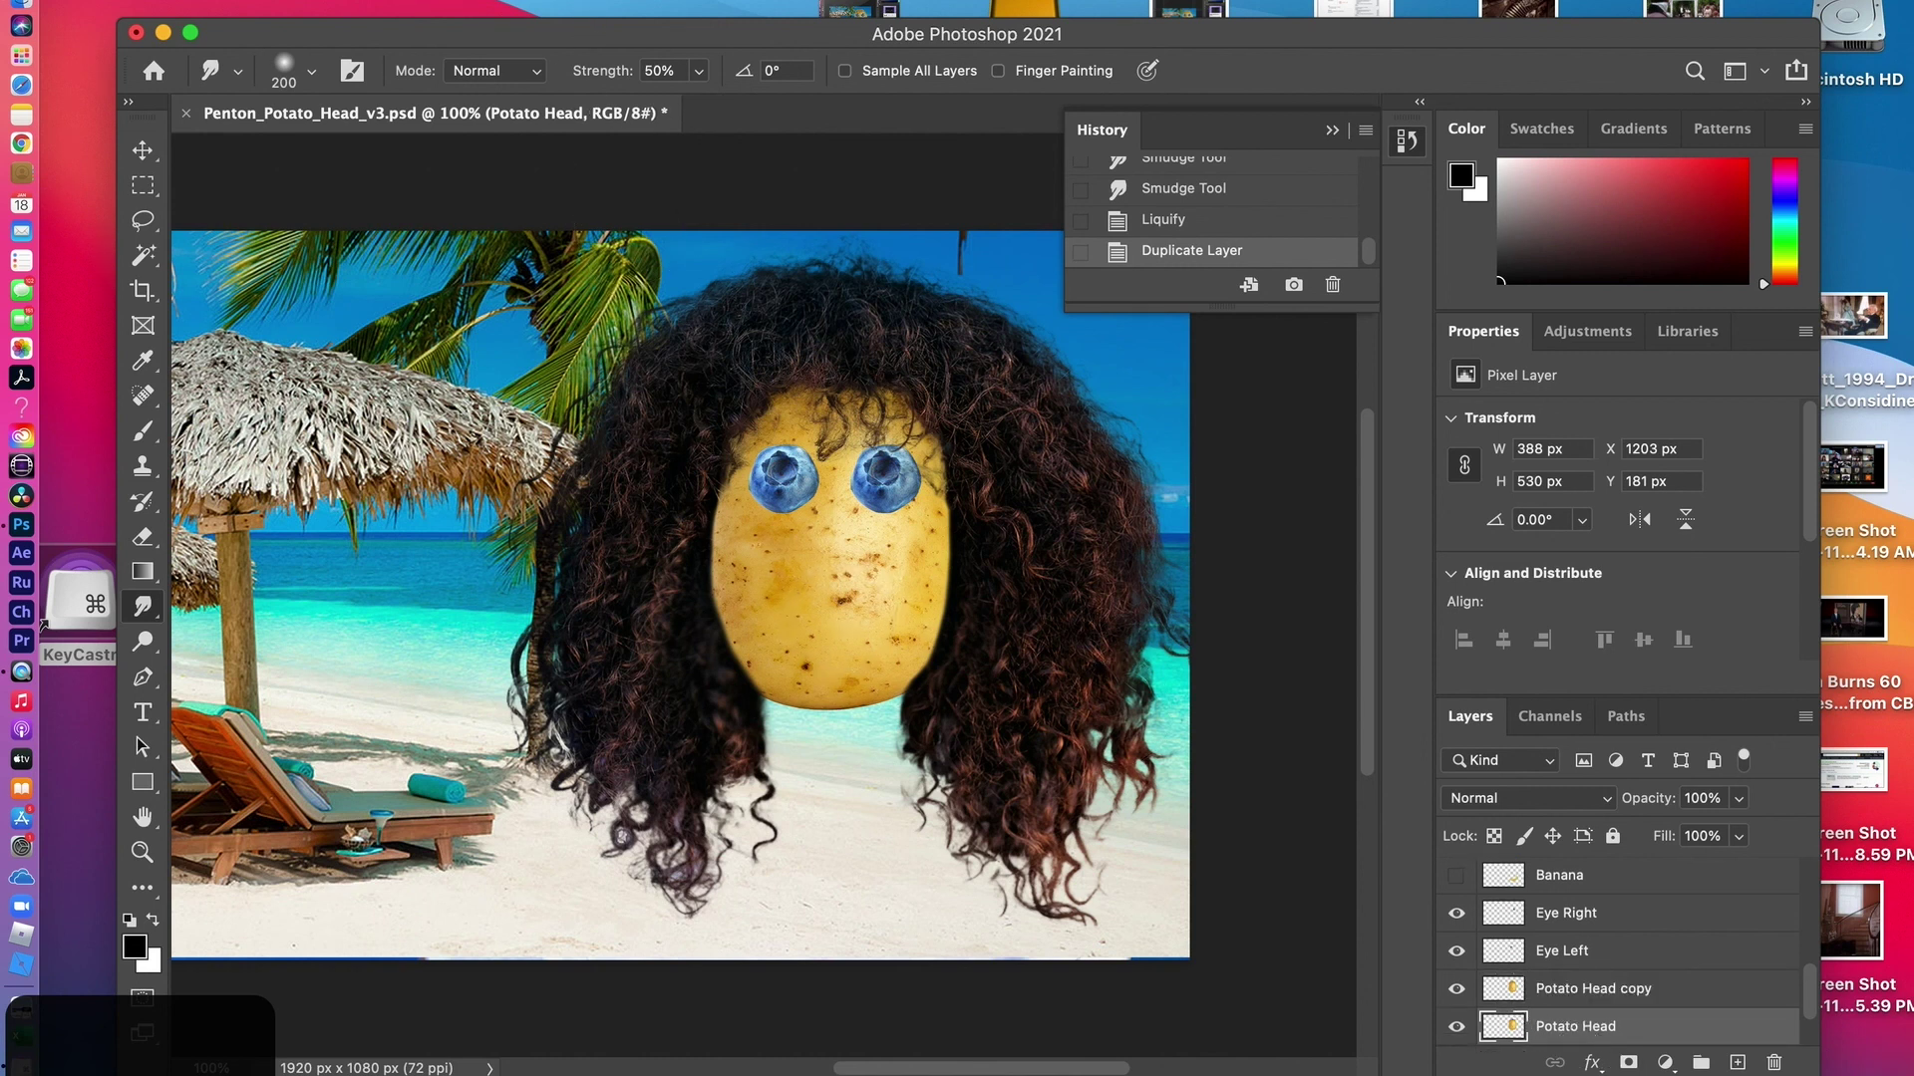
click(614, 2)
click(628, 197)
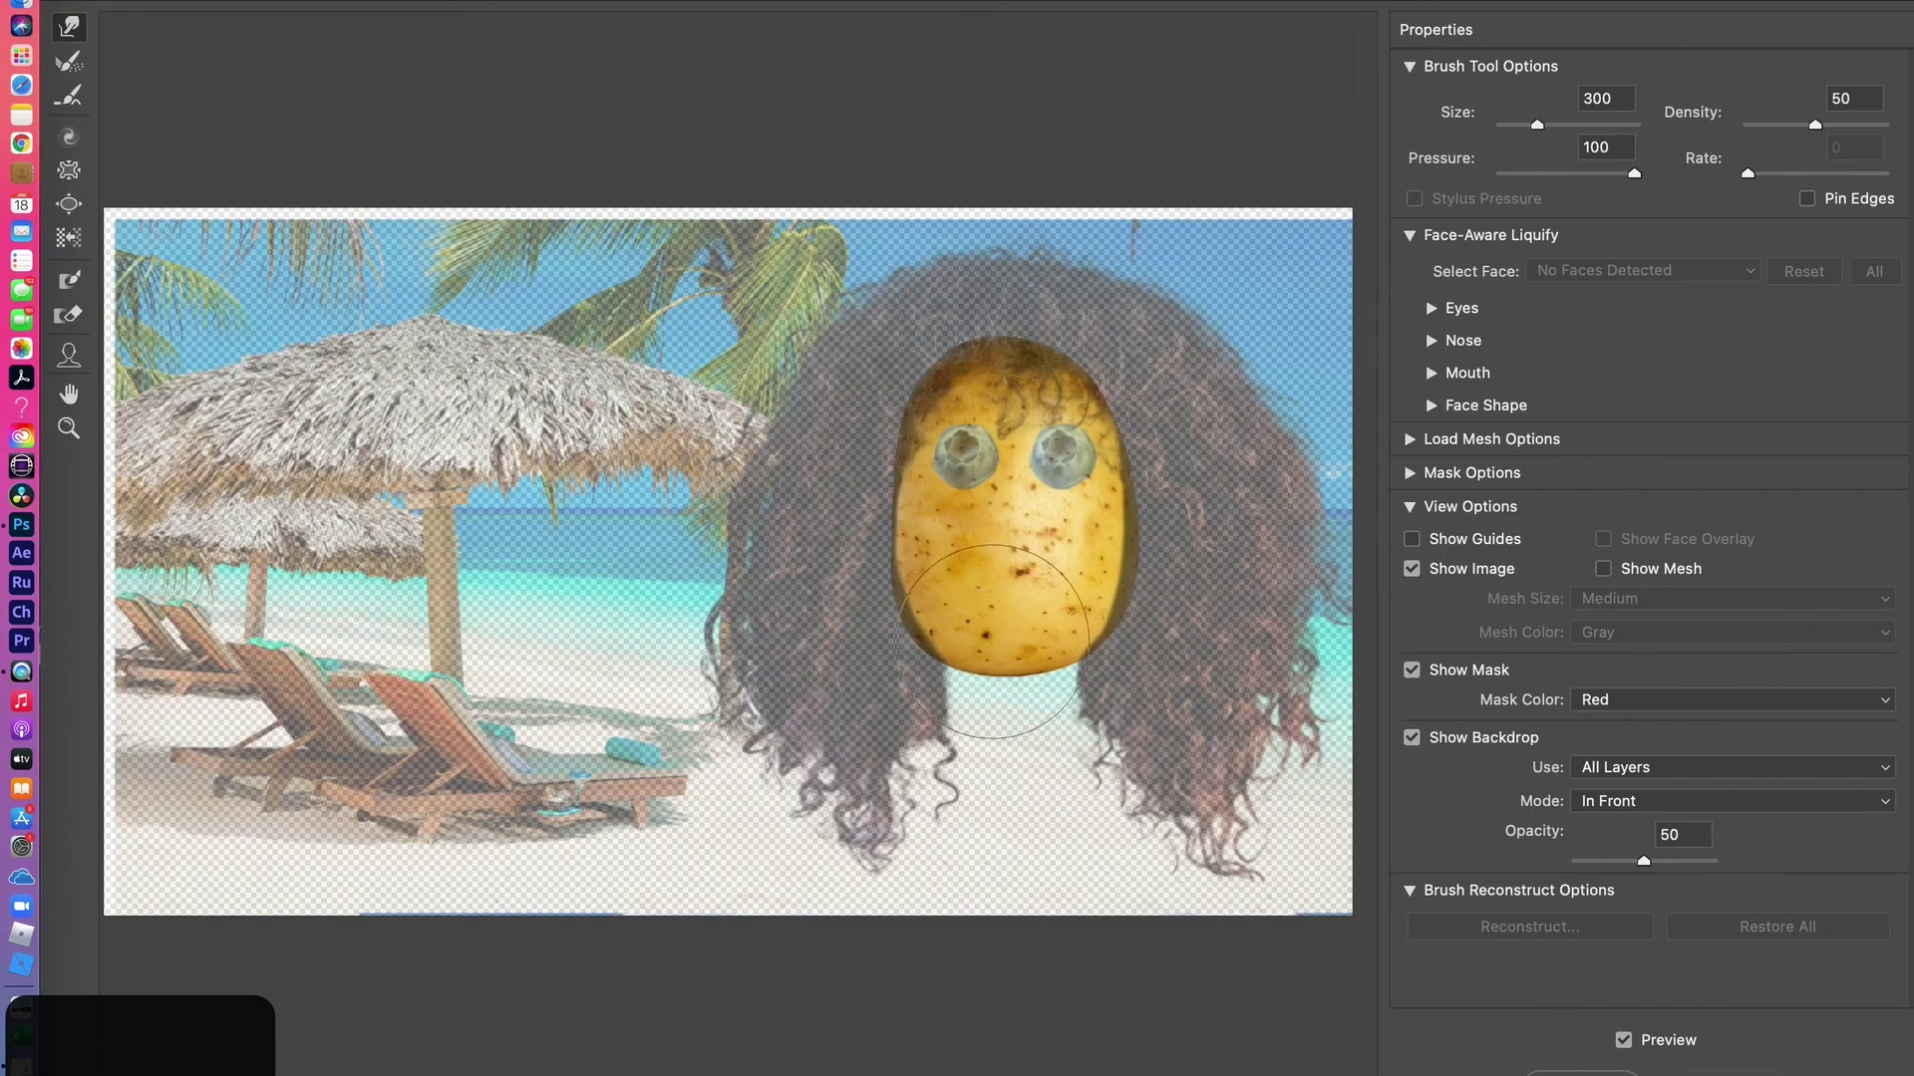
drag(1001, 658, 1023, 837)
mouse_move(987, 728)
mouse_down()
mouse_move(983, 705)
mouse_move(957, 787)
mouse_move(1007, 720)
mouse_move(1086, 765)
mouse_move(948, 791)
mouse_move(1111, 803)
mouse_up()
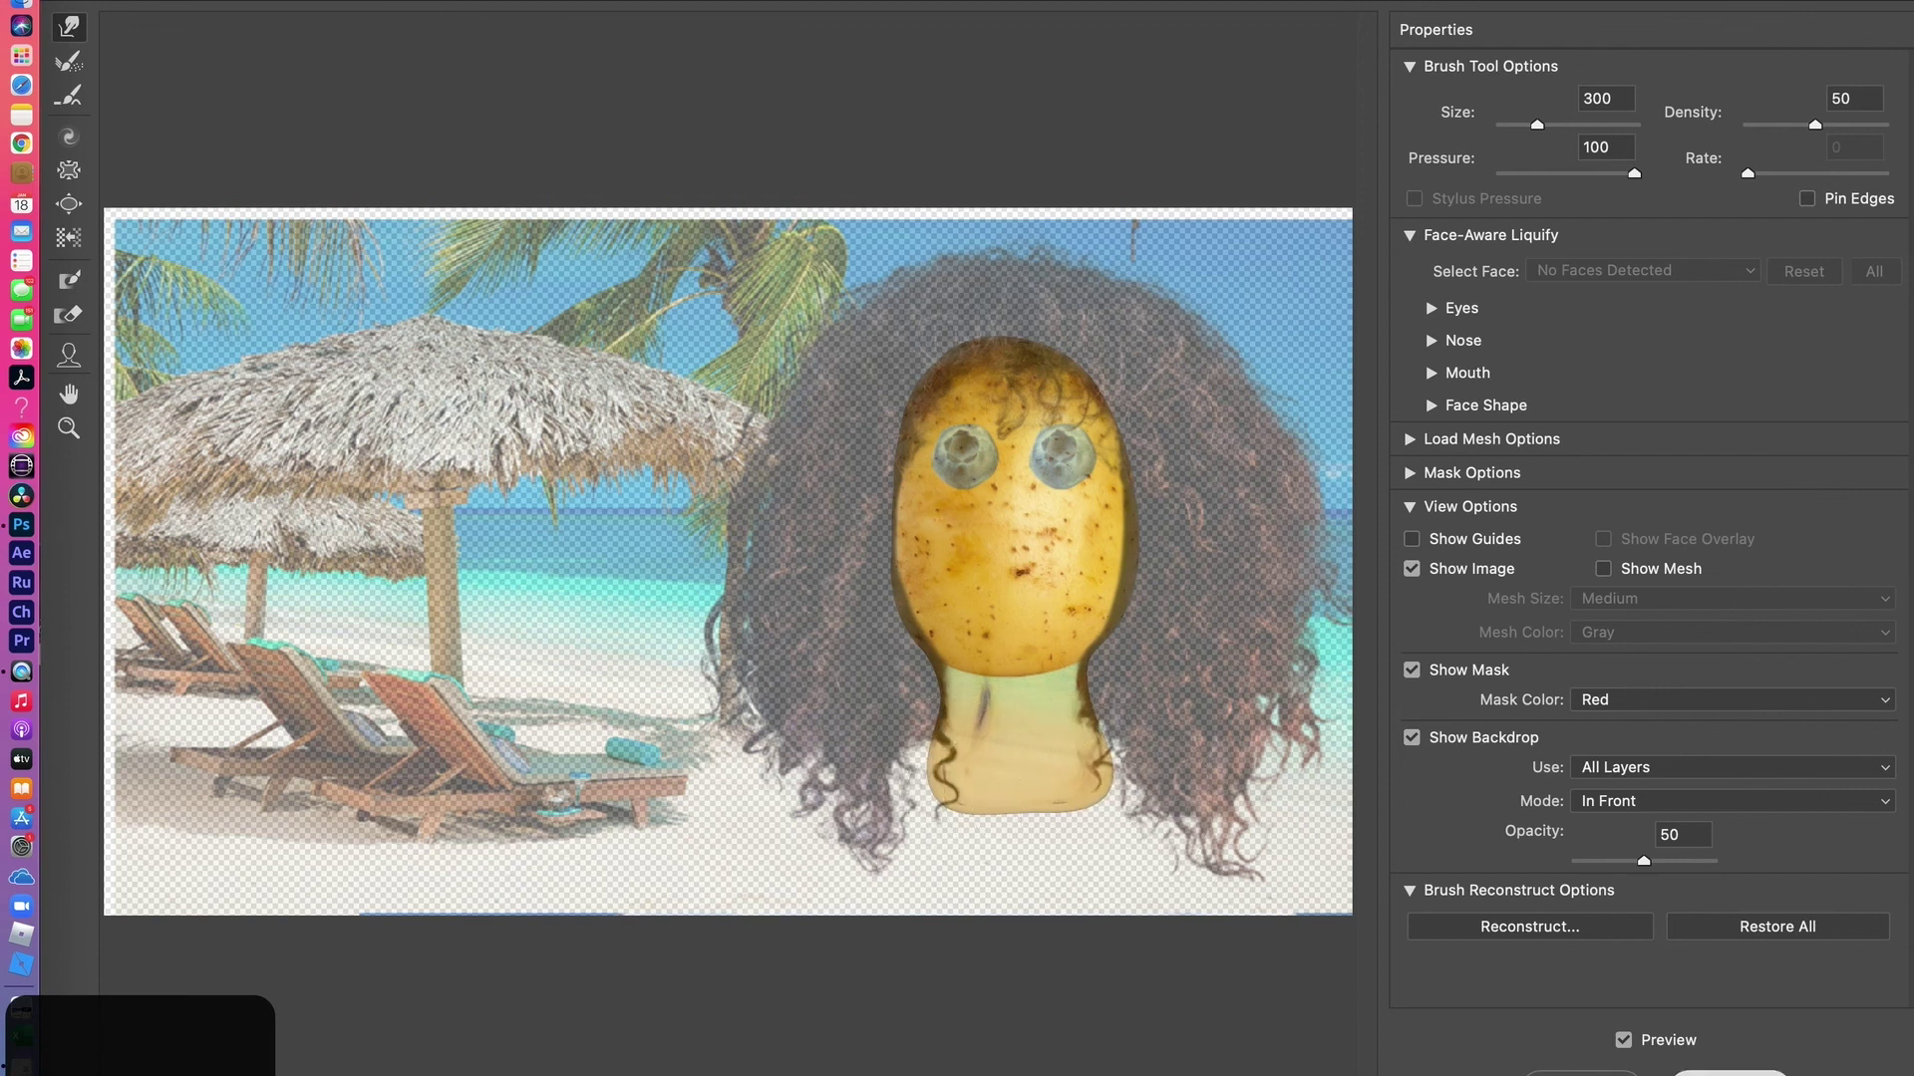
key(Return)
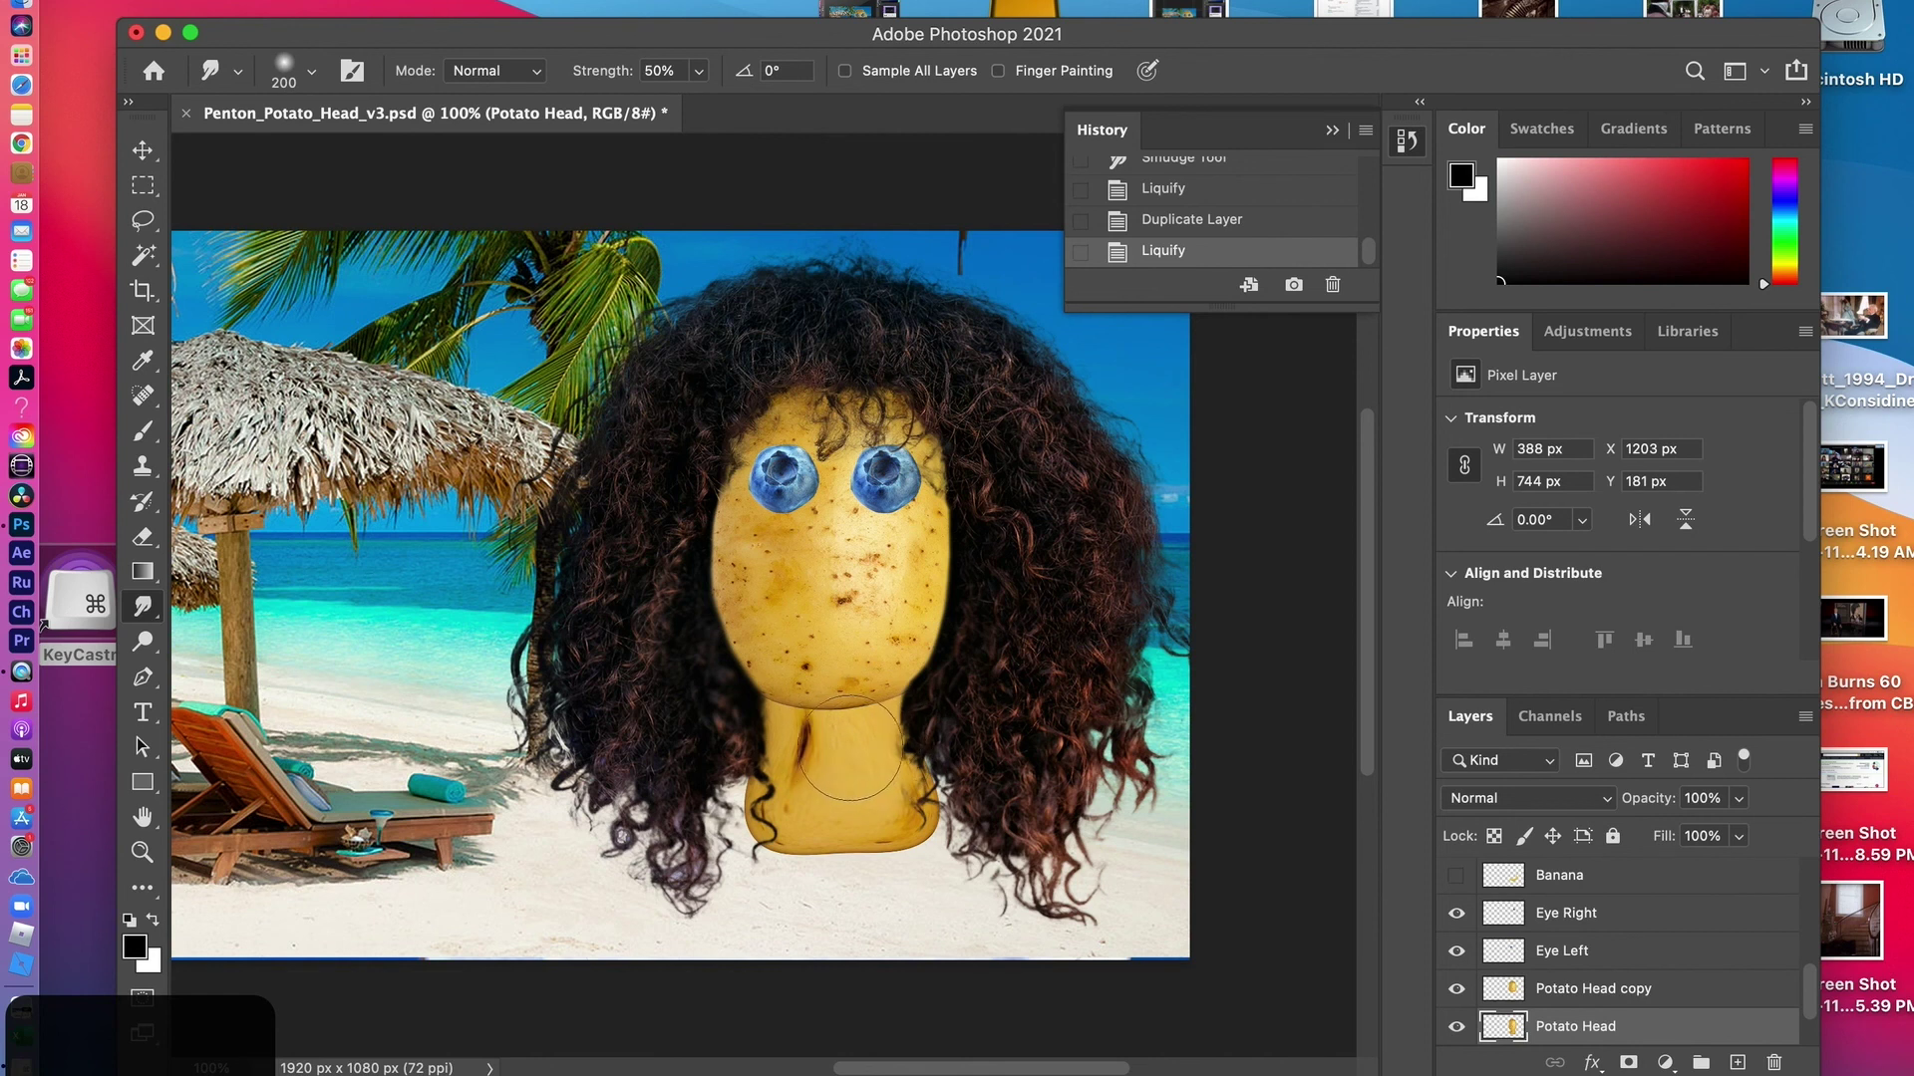
Toggle the visibility of the Potato Head and Potato Head copy layers to compare the neck with and without the separate face
click(1456, 1027)
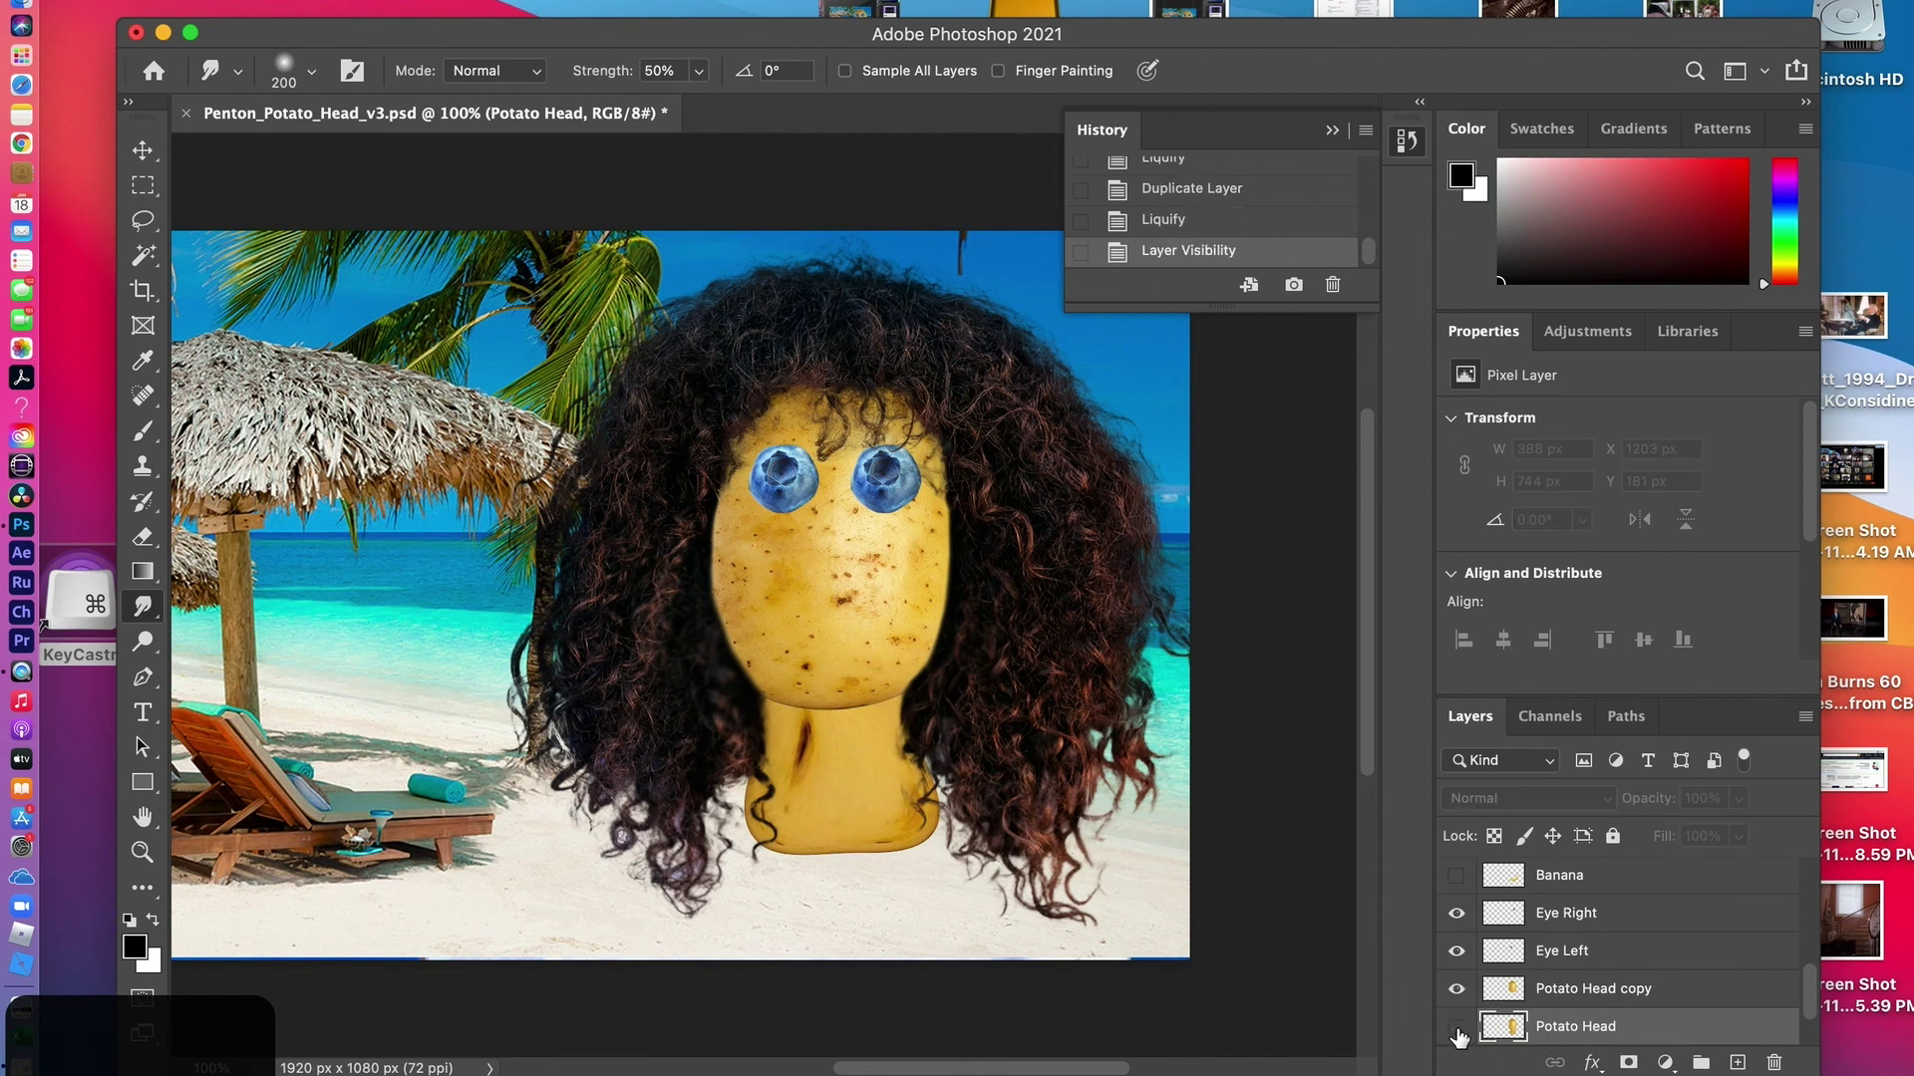
click(1456, 1028)
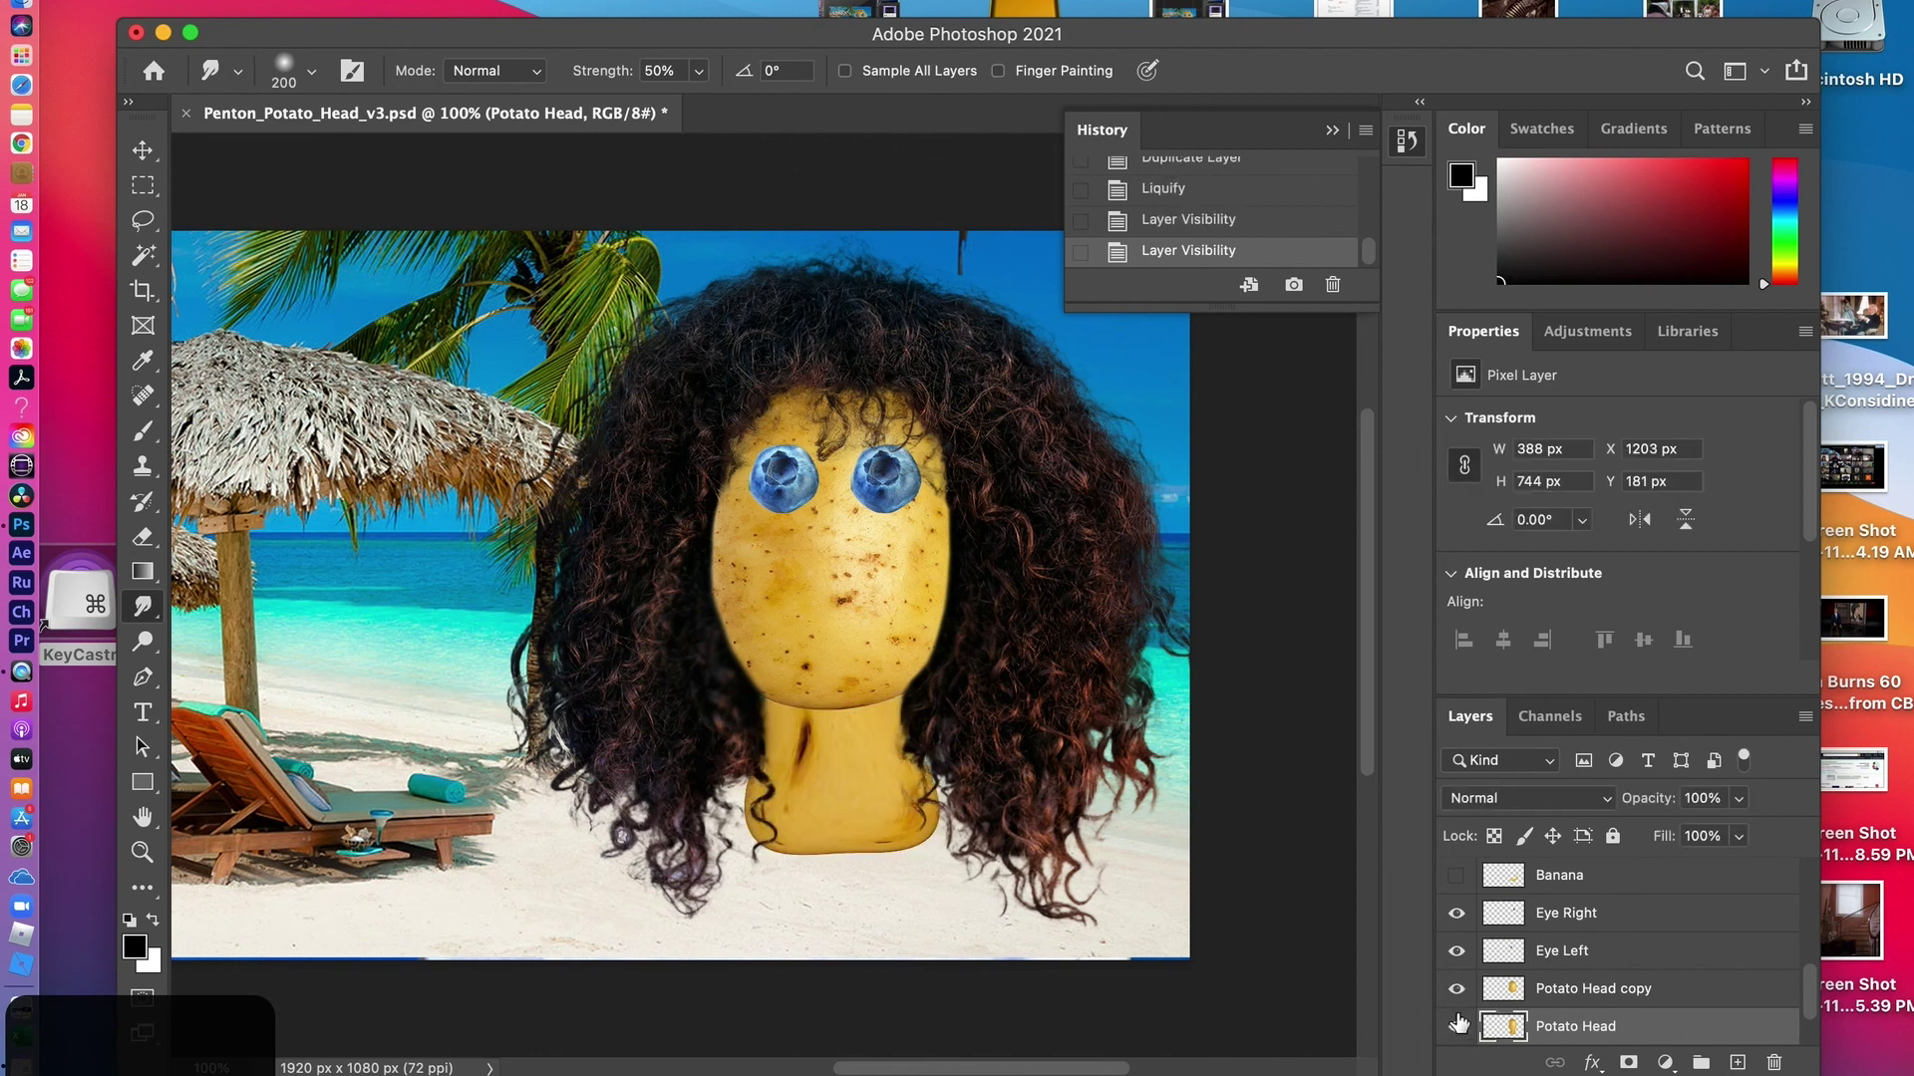
click(1456, 990)
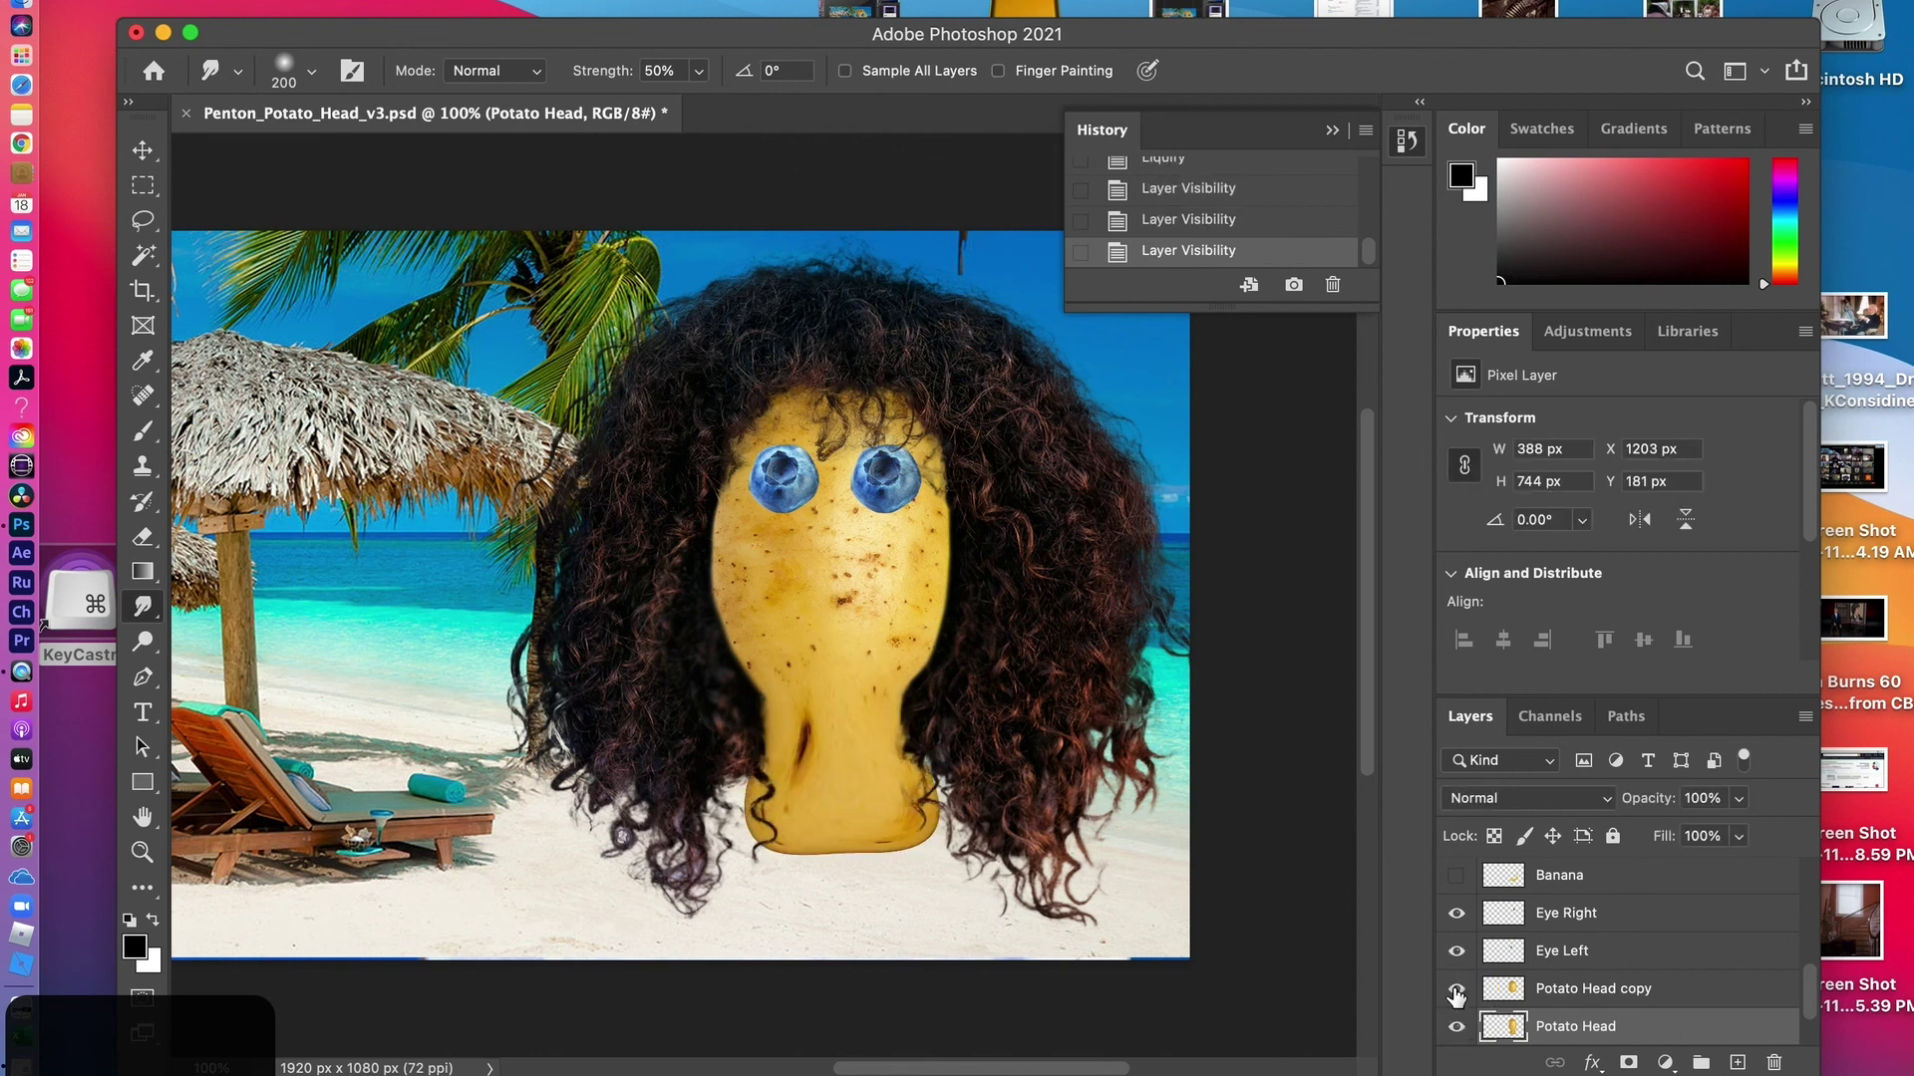
click(1456, 990)
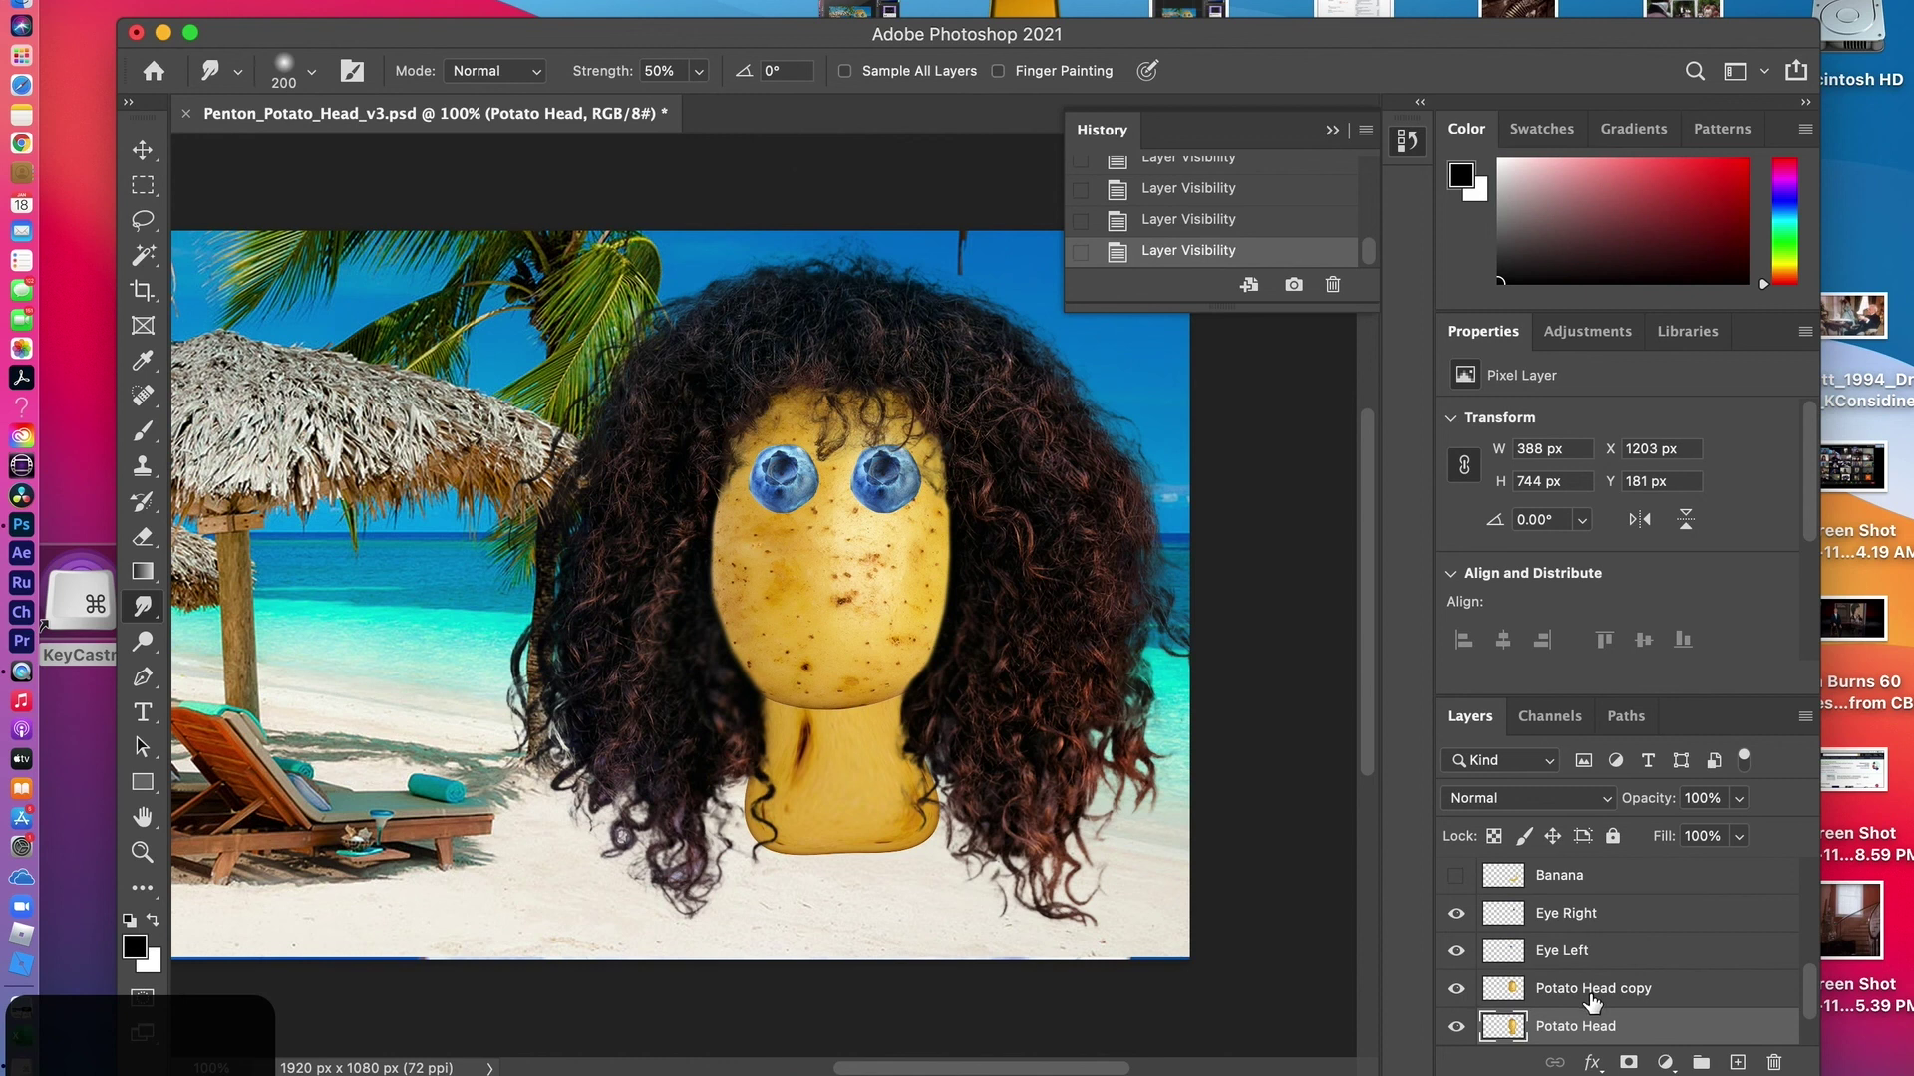
Try to duplicate the Potato Head copy layer
scroll(1592, 1001, down, 3)
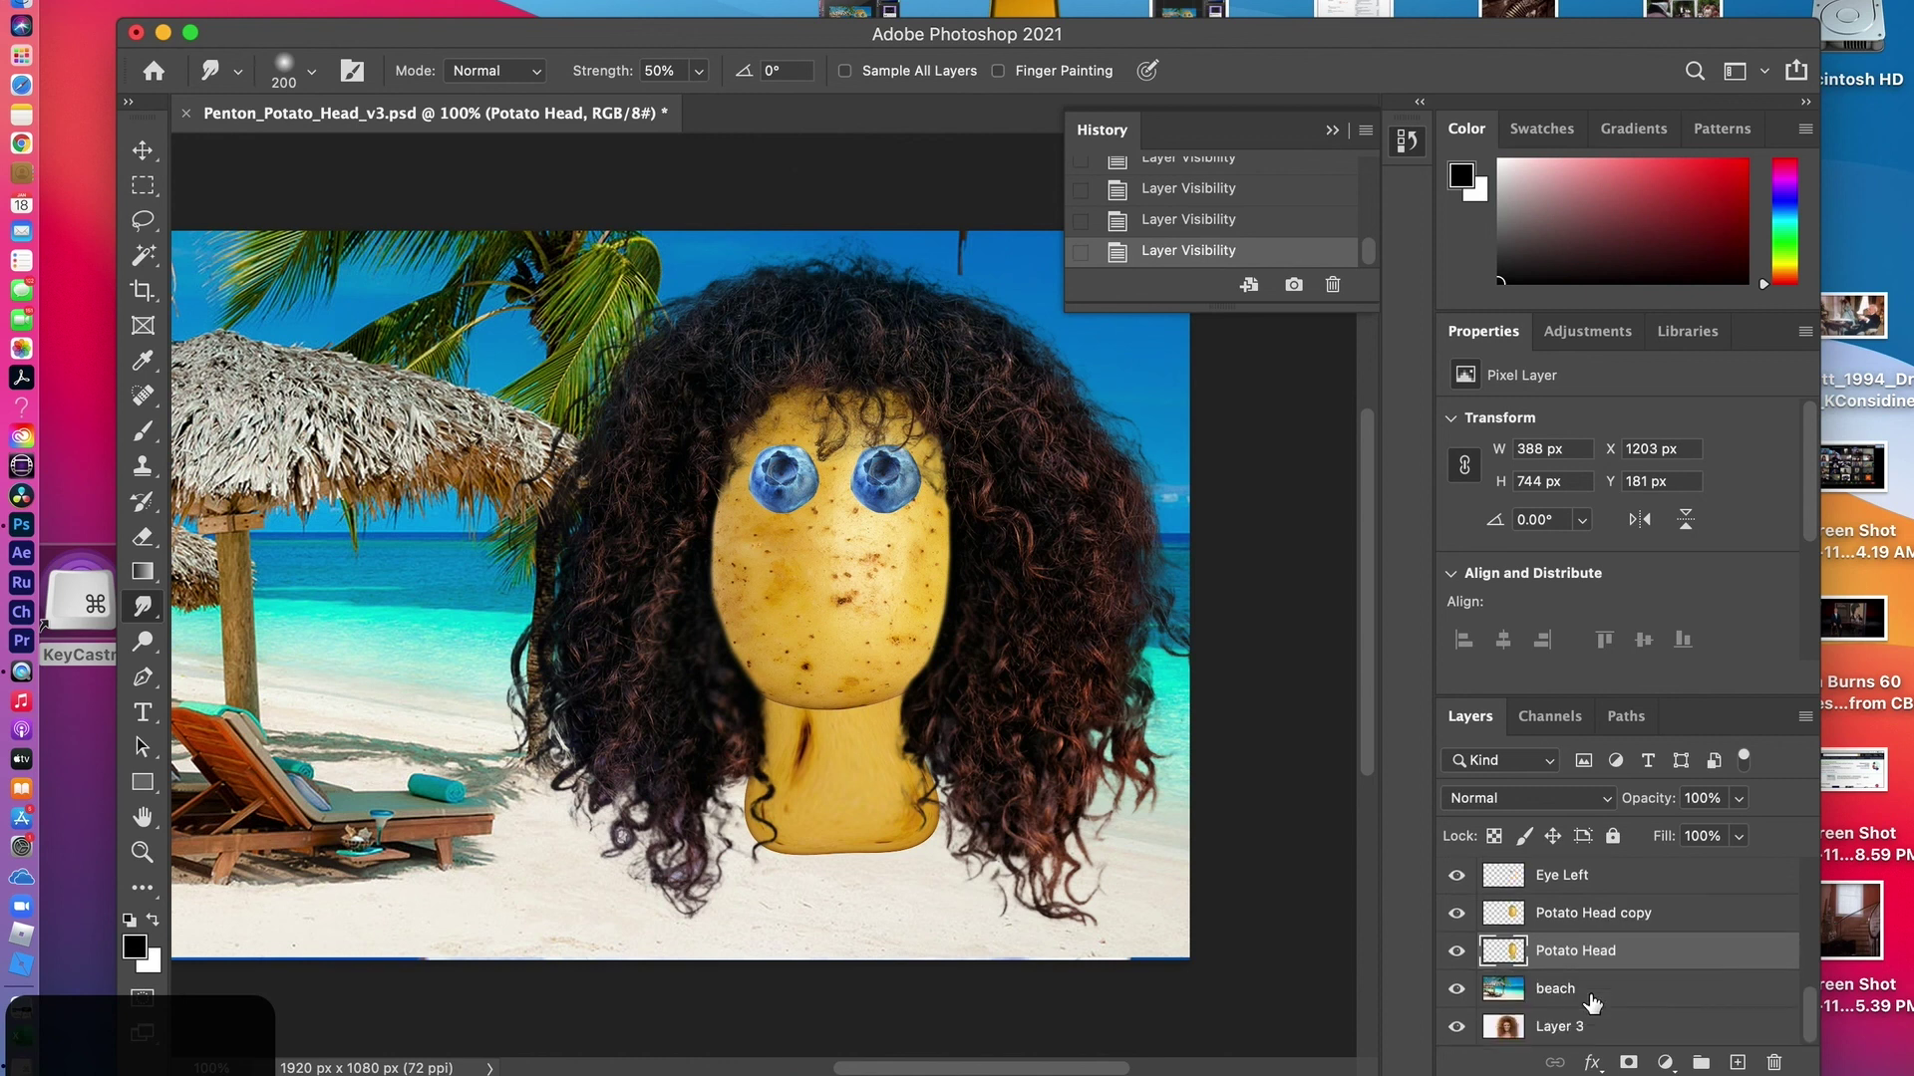
click(1617, 913)
drag(1619, 915, 1738, 1064)
key(super+z)
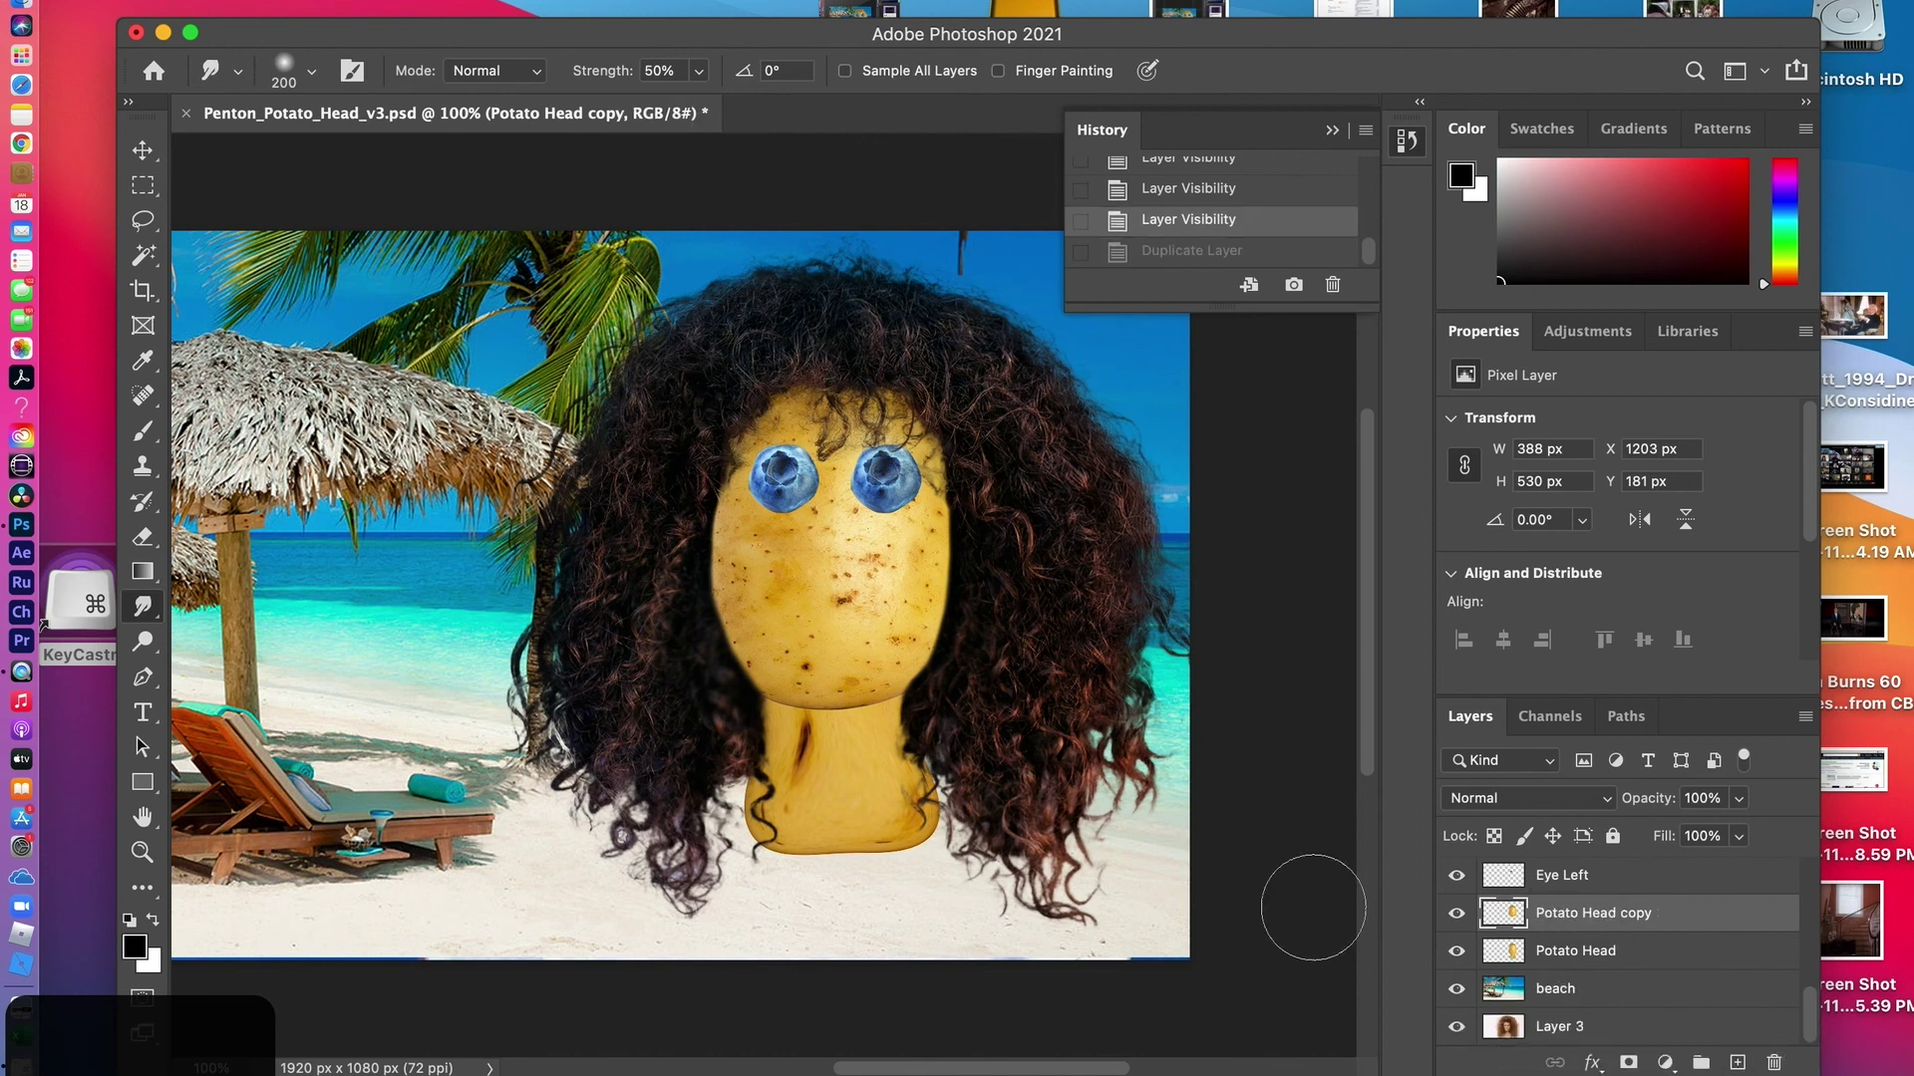